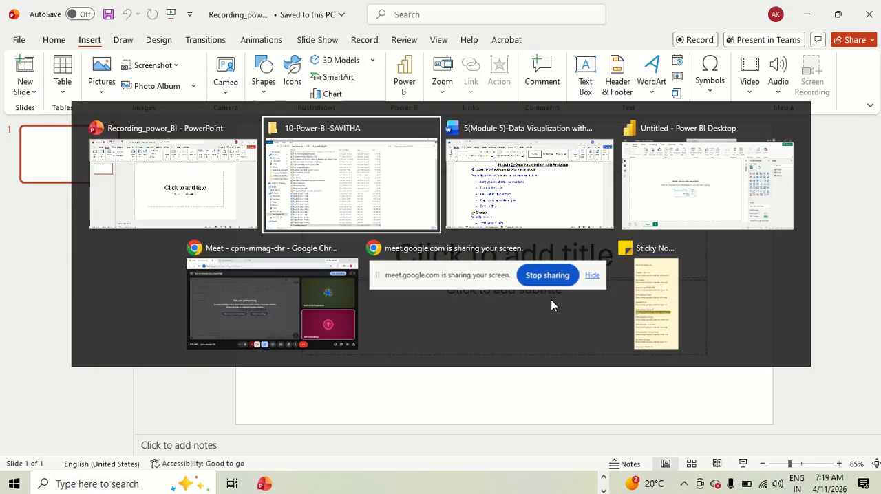
key(alt+Tab)
key(alt+Tab)
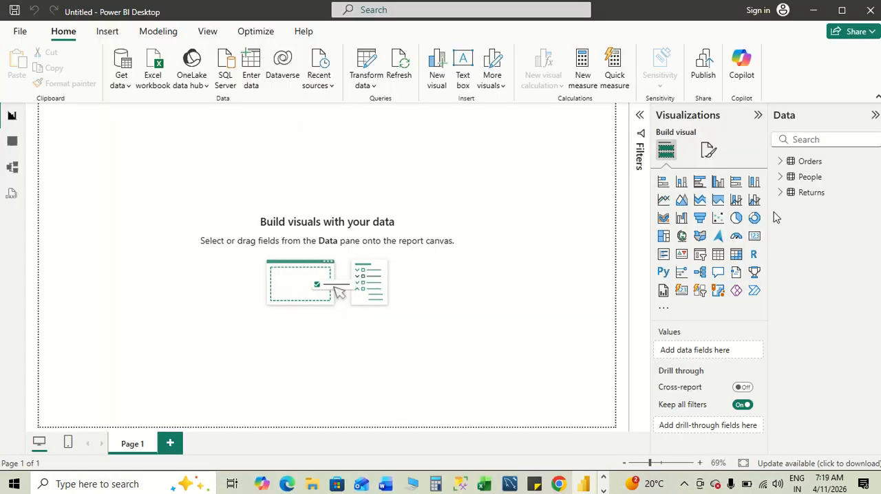
- Switch to Power BI Desktop and add a stacked bar chart to Page 1, enlarged to fill most of the page
click(782, 162)
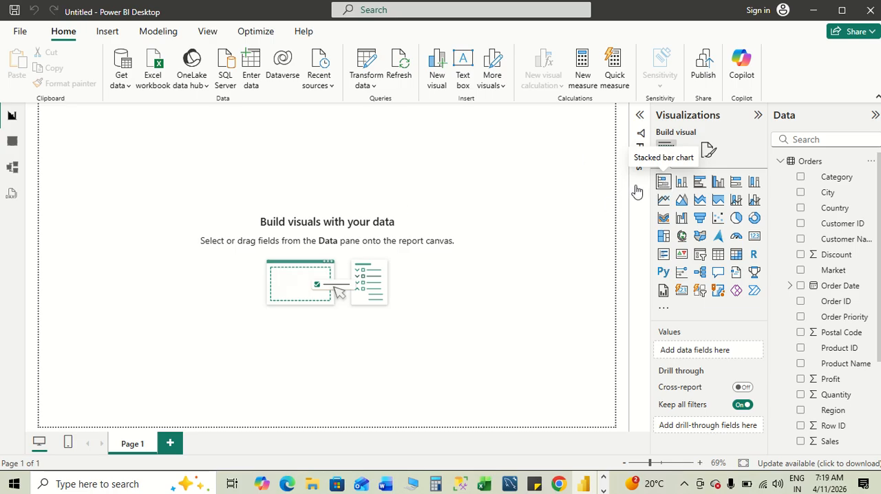
click(663, 181)
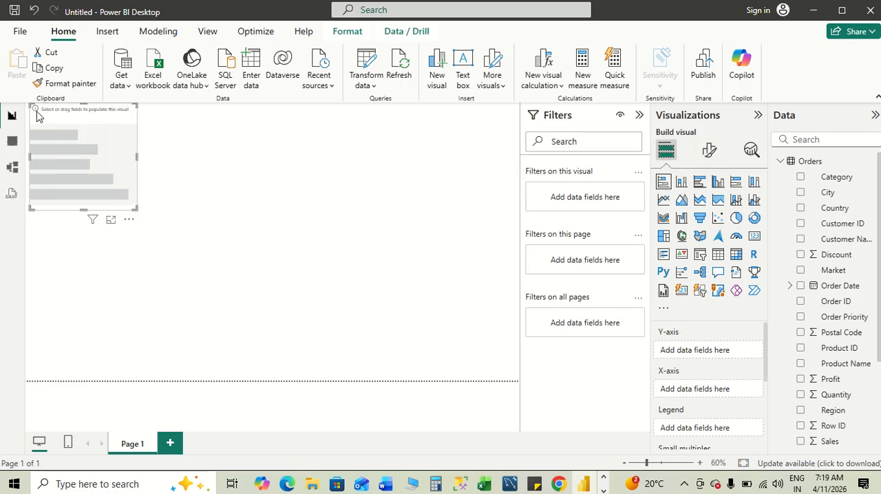
drag(30, 105, 38, 121)
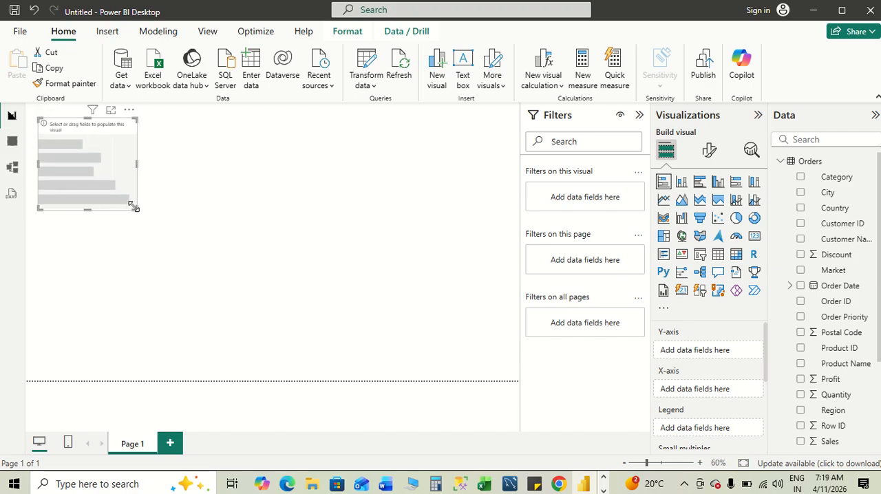
drag(134, 206, 510, 370)
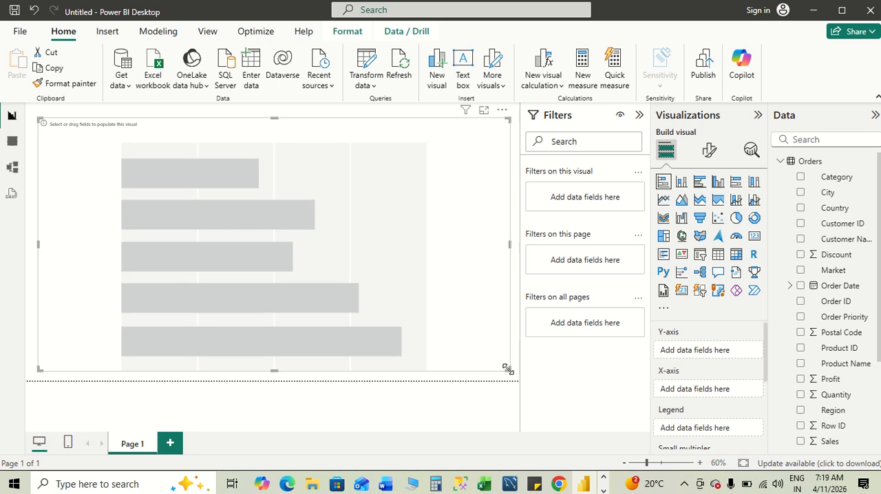
click(639, 117)
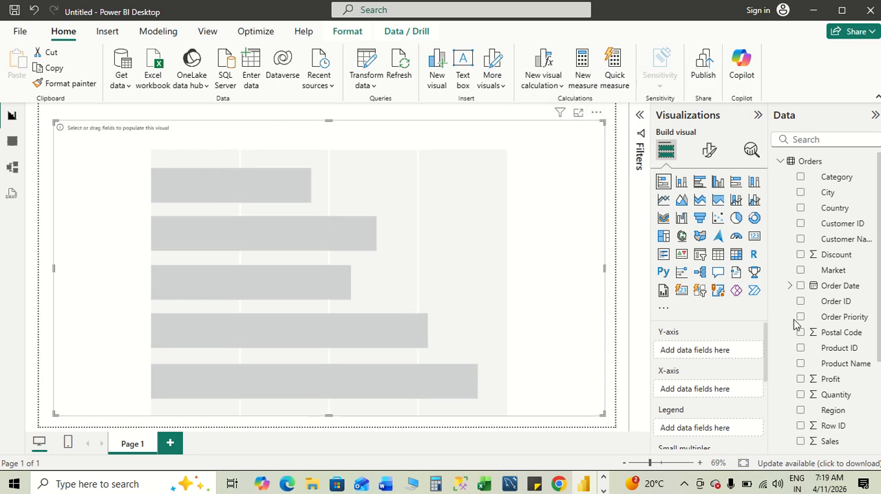
- Populate the bar chart with Sales on the X-axis and Sub-Category on the Y-axis from the Orders table
scroll(839, 355, down, 3)
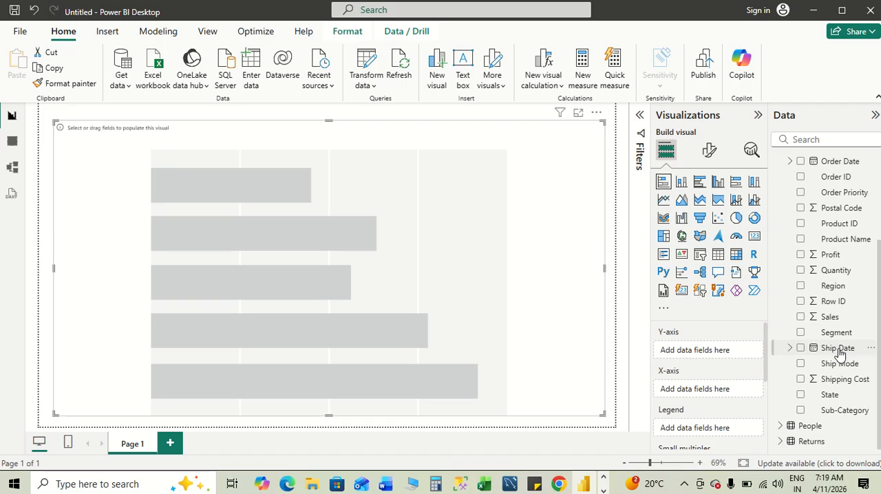
click(801, 317)
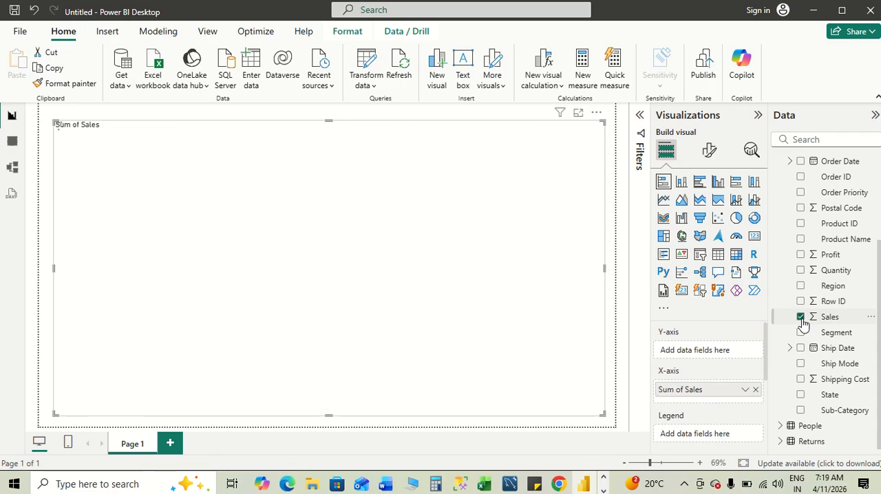
scroll(811, 273, up, 4)
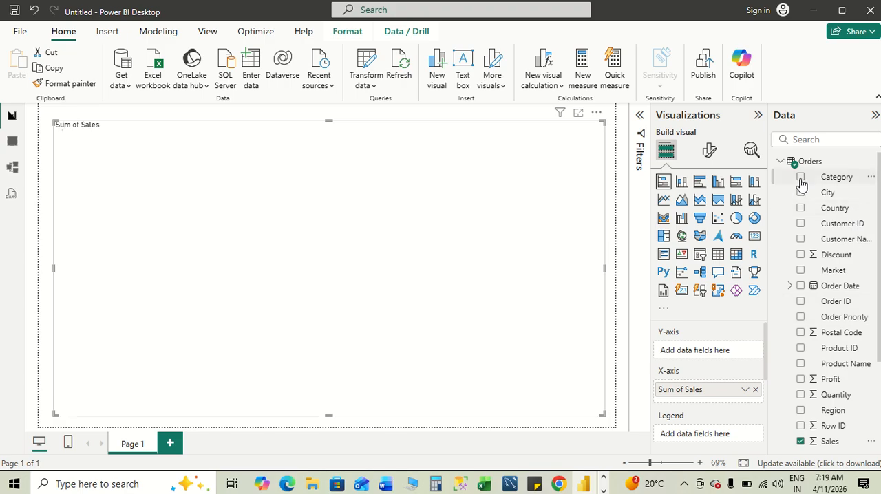
scroll(869, 408, down, 3)
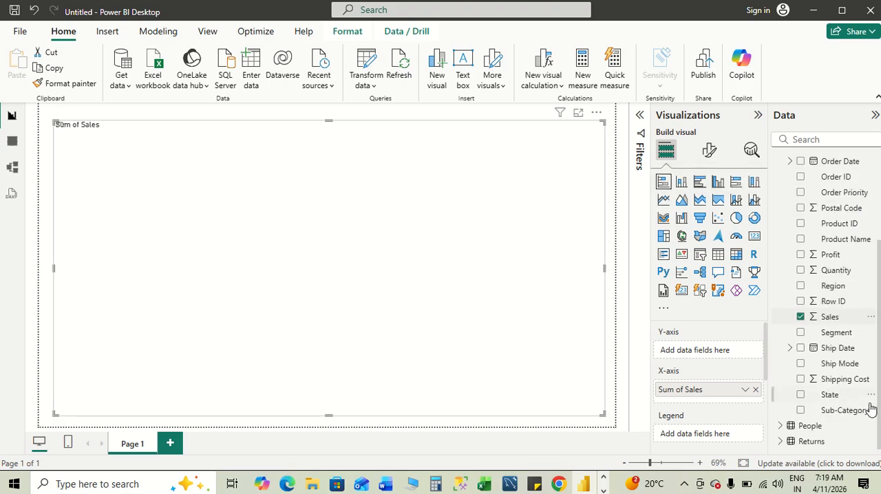
click(800, 410)
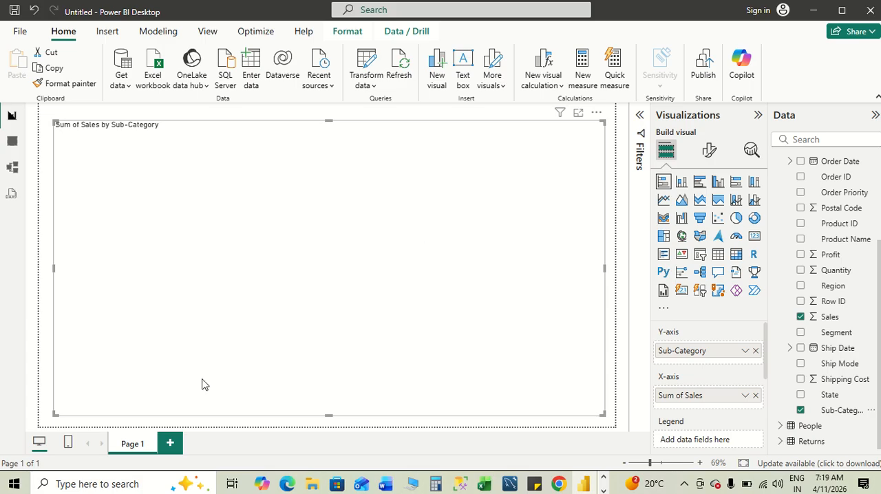
- Add a second report page with an empty stacked column chart enlarged to fill most of the page
click(171, 443)
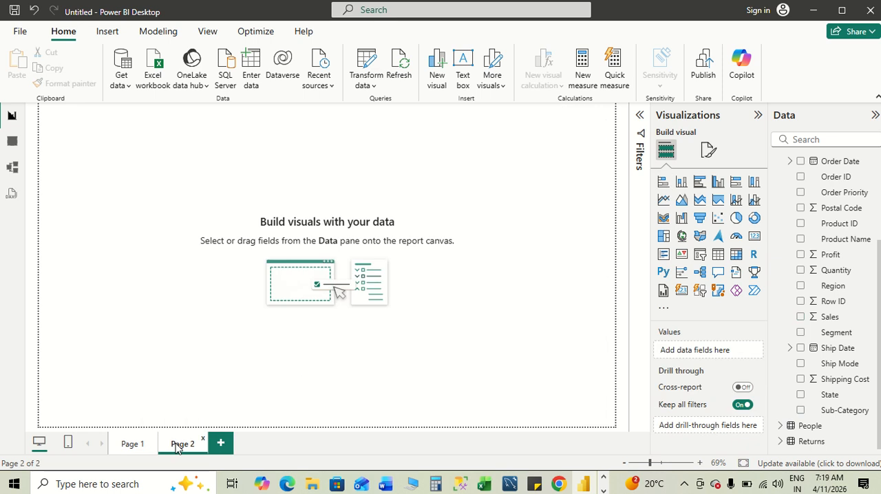
click(681, 183)
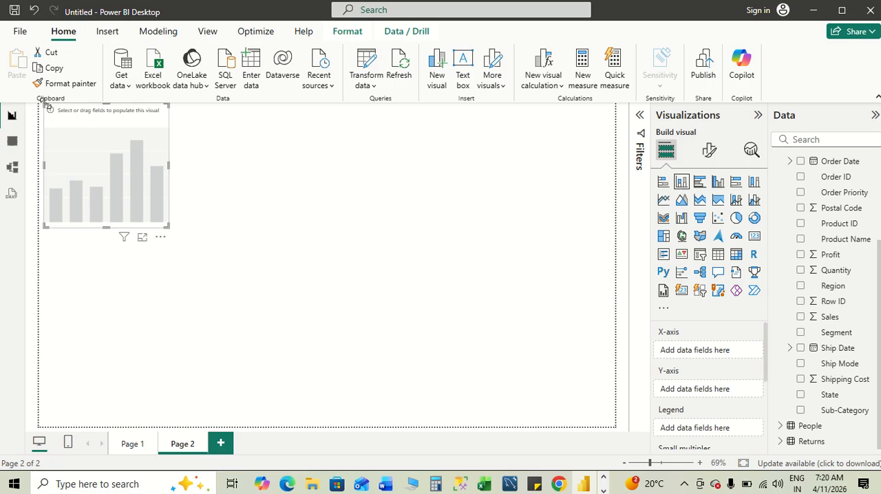
drag(44, 105, 60, 128)
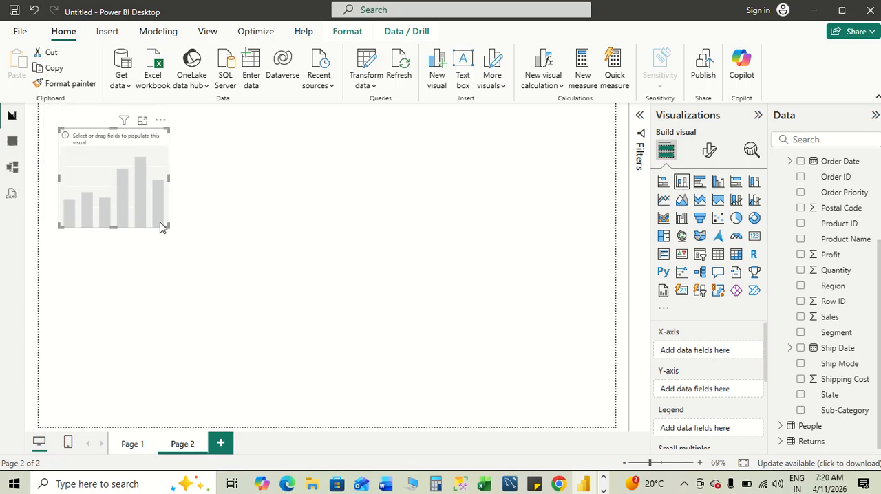
drag(167, 227, 603, 418)
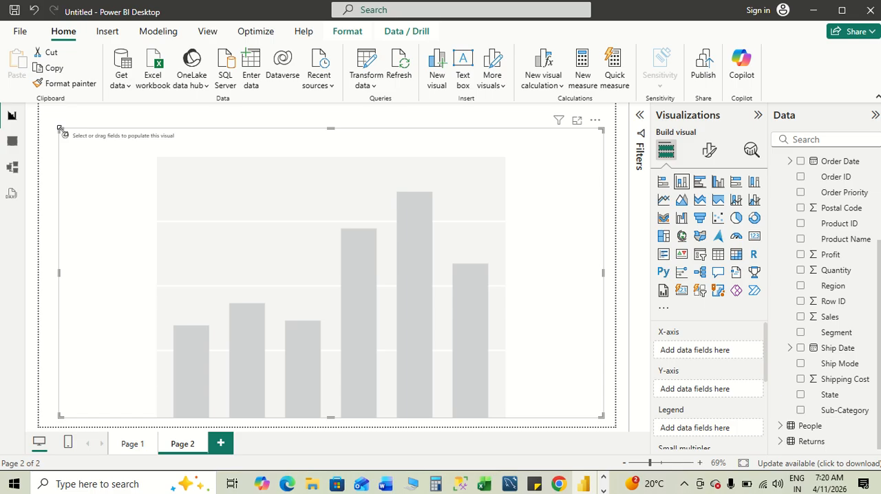
drag(60, 129, 53, 120)
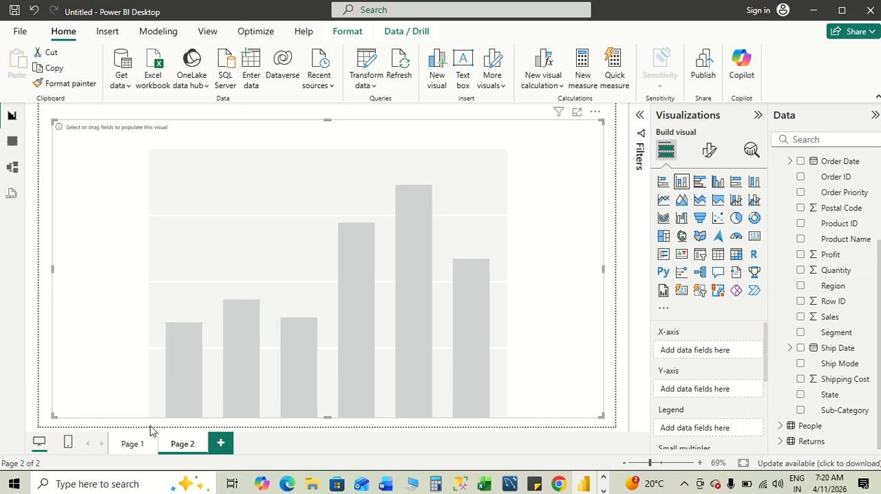
- Copy the Sum of Sales by Sub-Category bar chart from Page 1
click(134, 444)
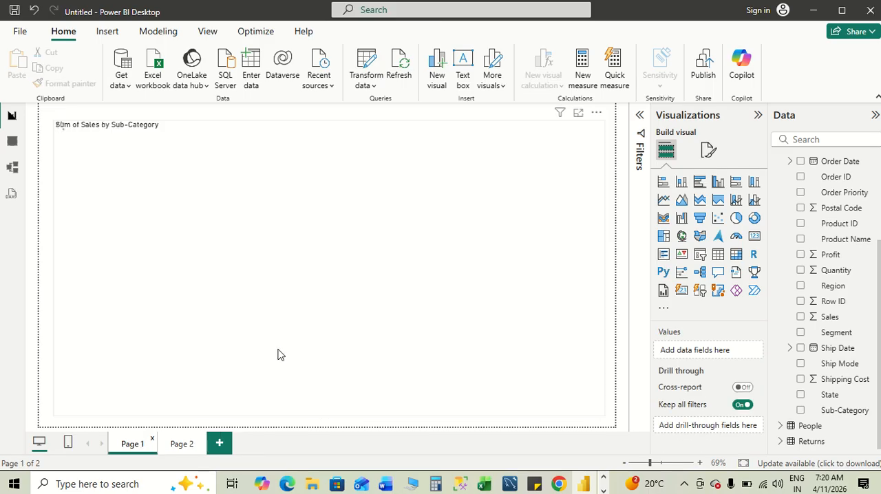
click(180, 450)
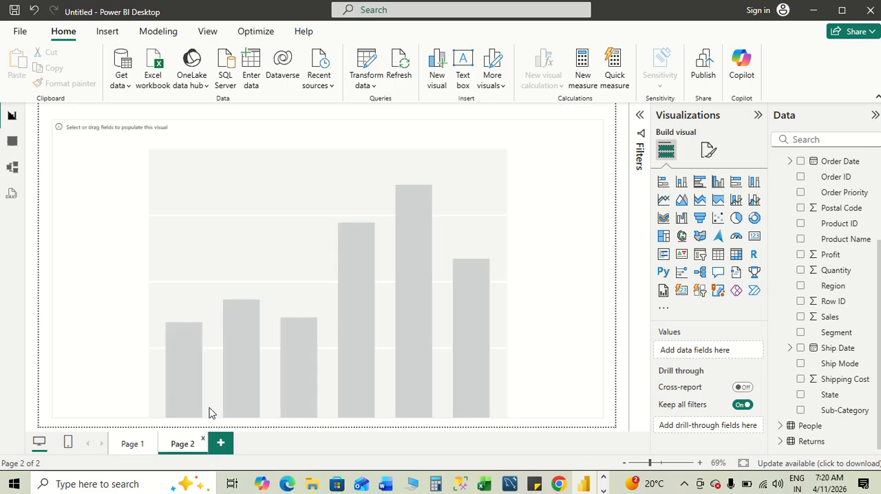
click(136, 447)
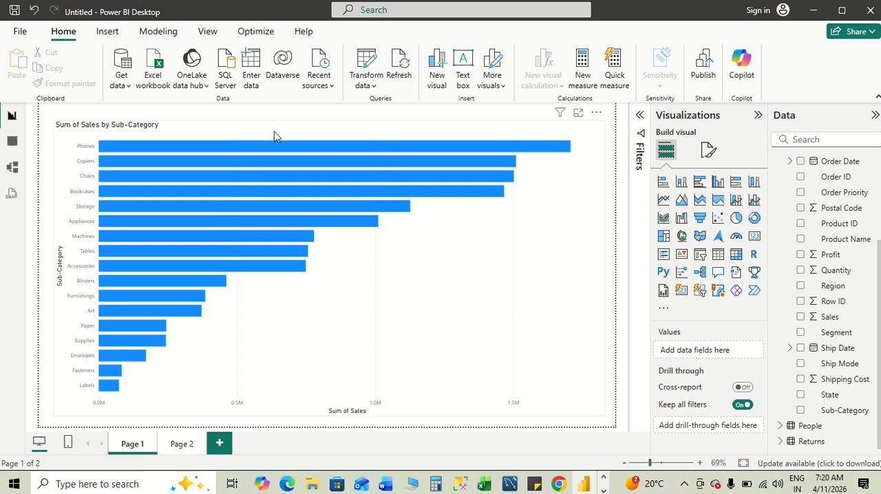
click(504, 289)
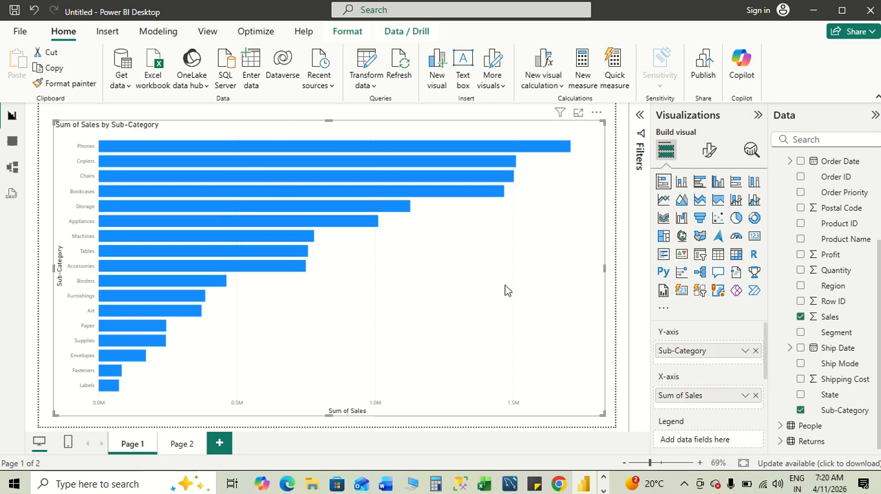
- Replace the empty chart on Page 2 with the copied bar chart and convert it to a stacked column chart
click(181, 443)
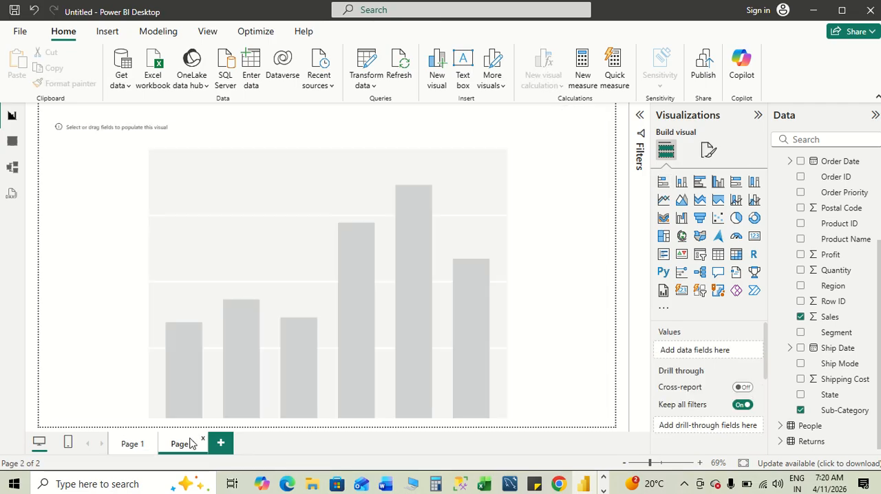
click(258, 188)
key(Delete)
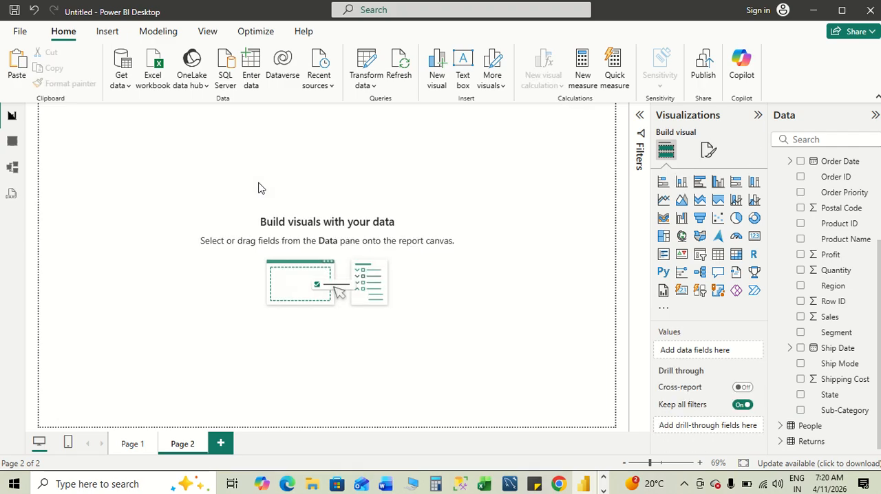
key(ctrl+z)
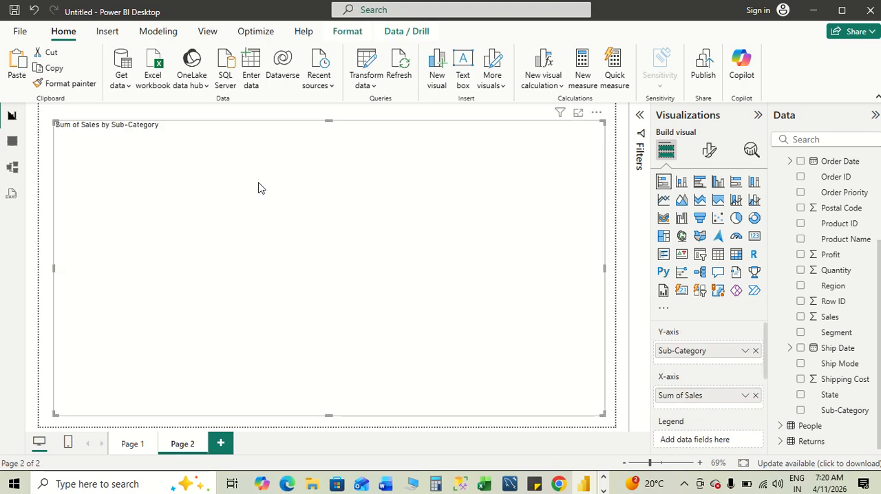
click(682, 183)
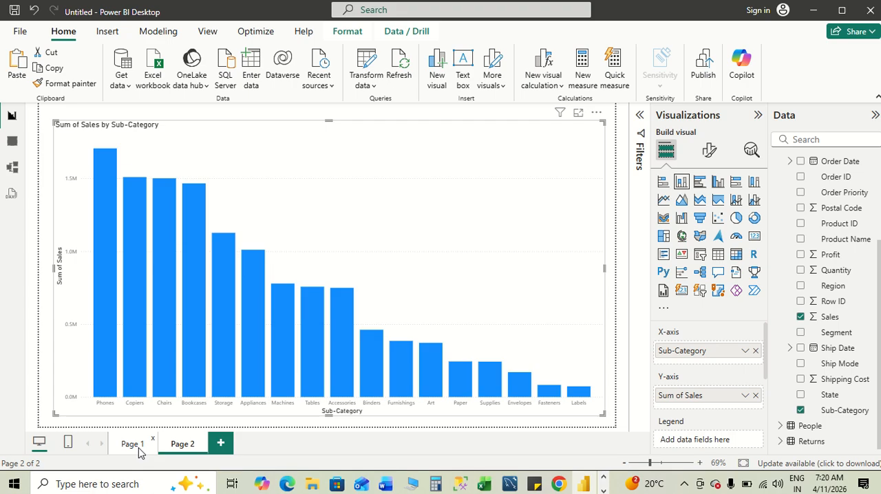
- Compare the charts on Page 1 and Page 2, and select the word "comparison" in the Module 5 Word notes
click(126, 451)
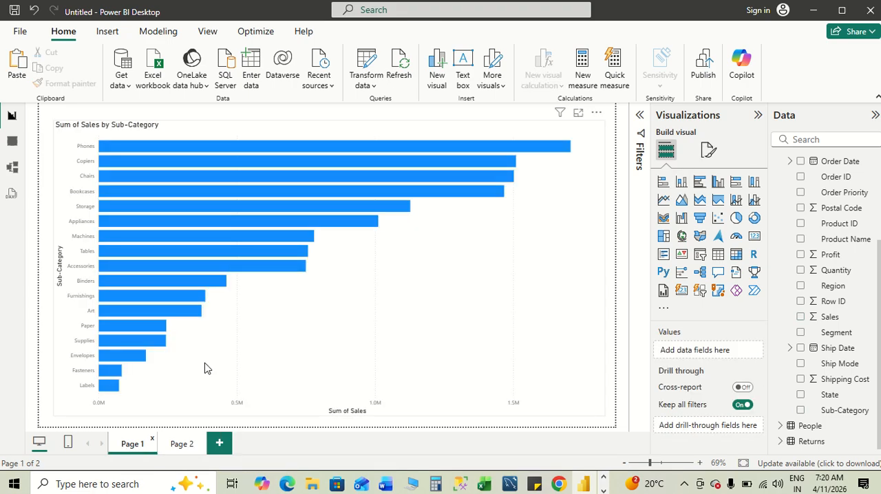
click(182, 442)
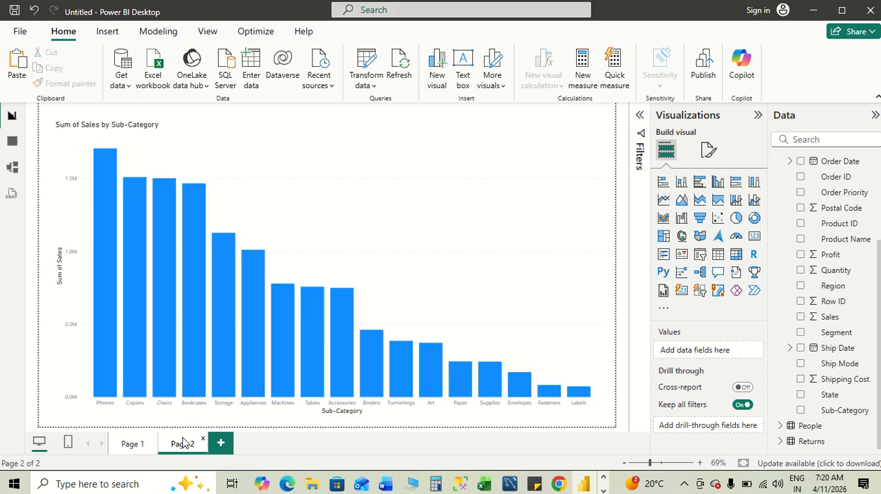
key(alt+Tab)
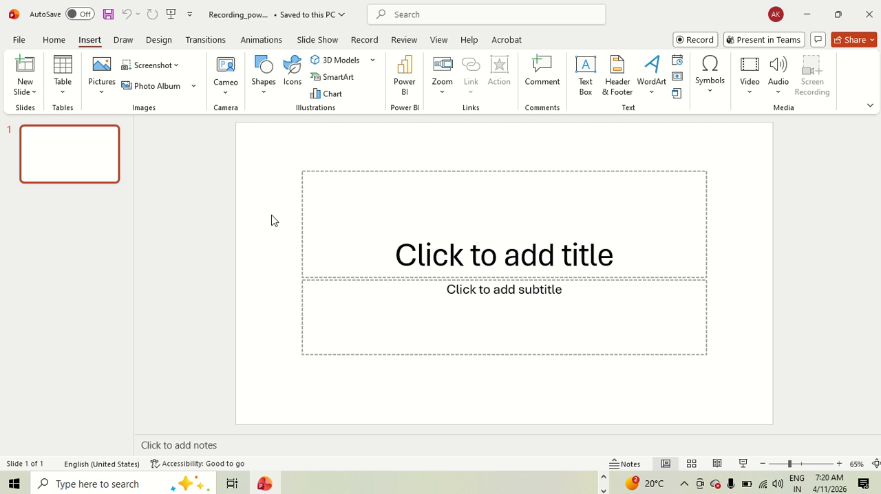
key(alt+Tab)
key(alt+Tab)
key(alt+Tab)
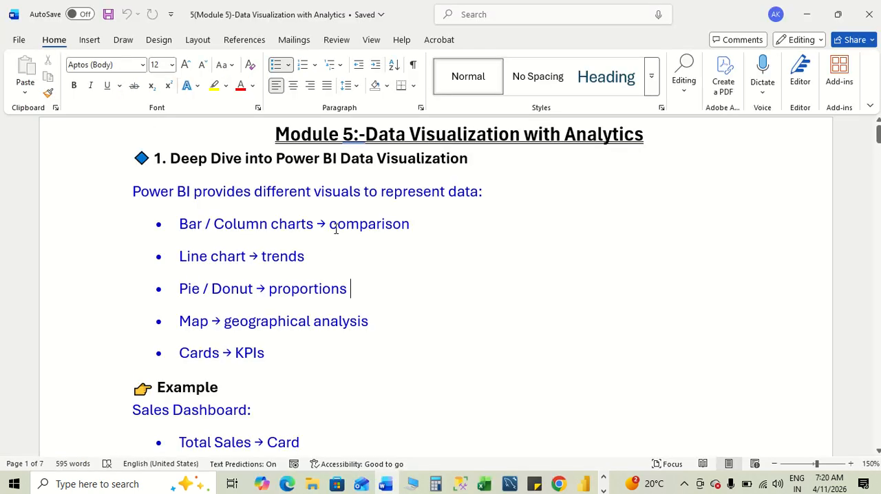
drag(334, 225, 413, 224)
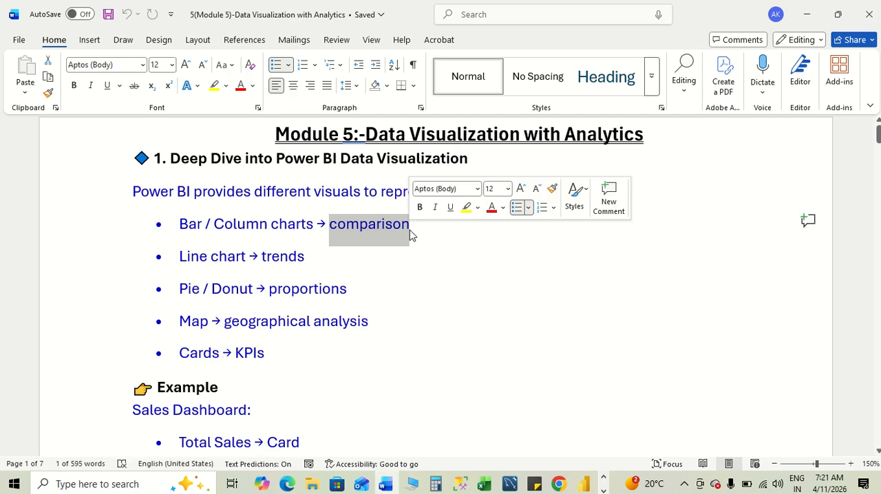
- Review the bar chart on Page 1 in Power BI, and select the "Line chart → trends" line in the Word notes
key(alt+Tab)
key(alt+Tab)
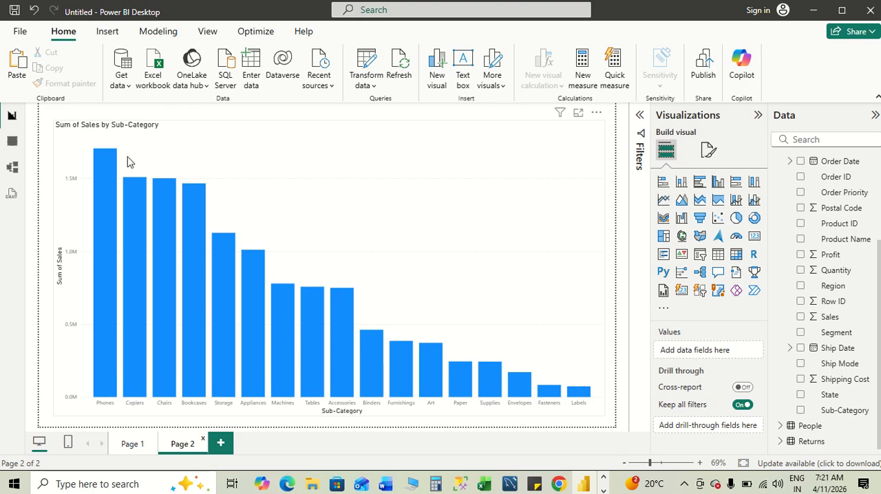
click(133, 445)
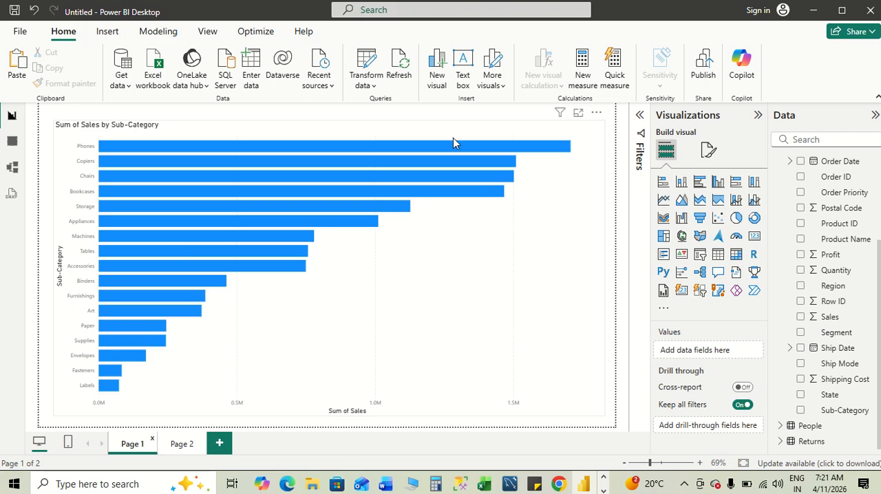
key(alt+Tab)
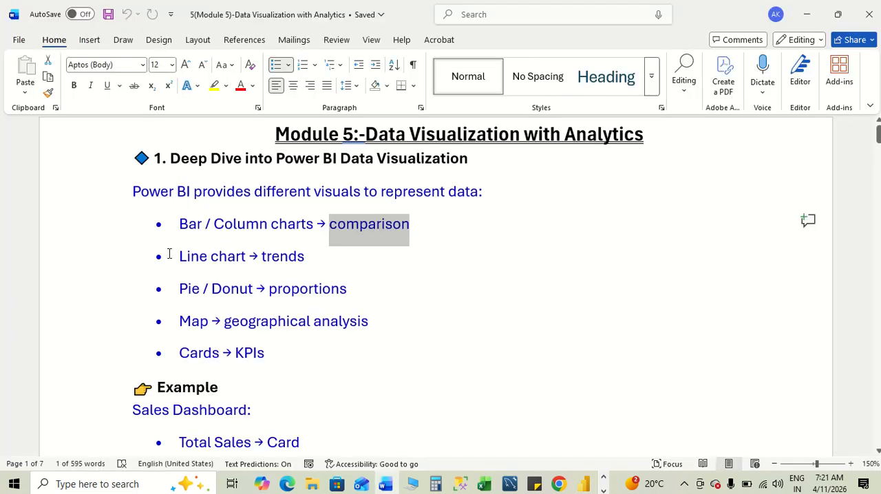
drag(176, 256, 311, 257)
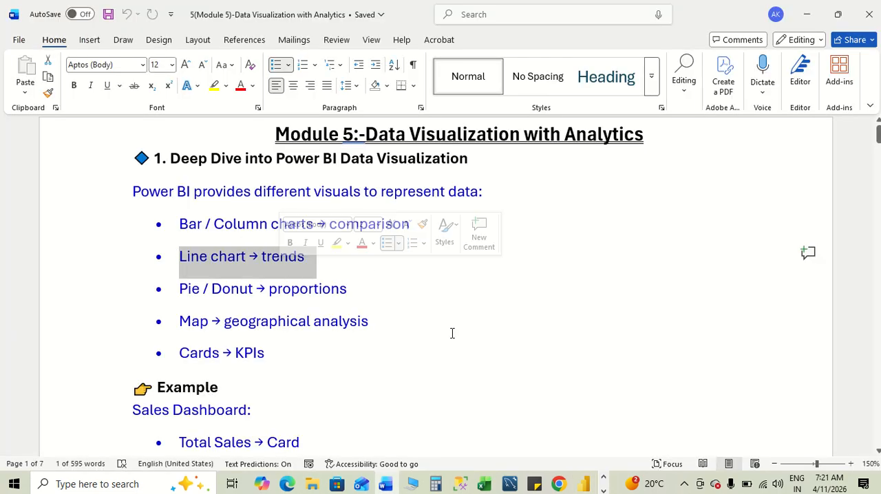
- Switch to Power BI, add a new report page, and insert a line chart enlarged to nearly fill the page
key(alt+Tab)
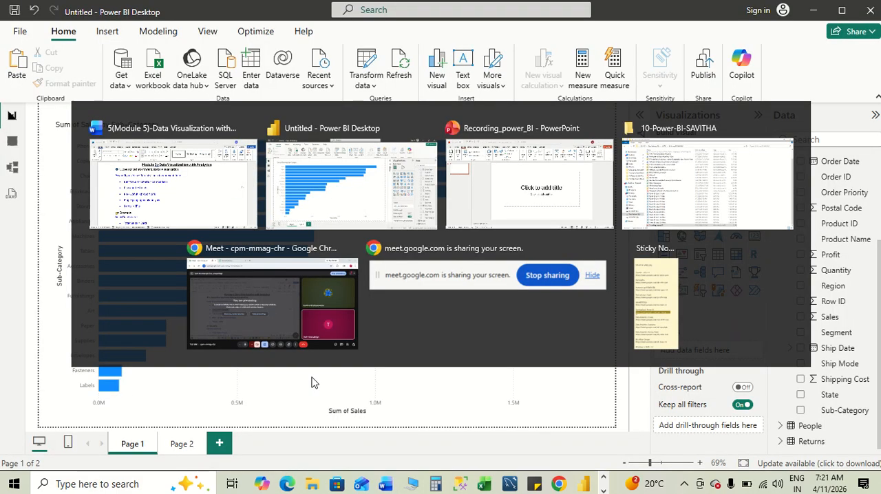
click(220, 440)
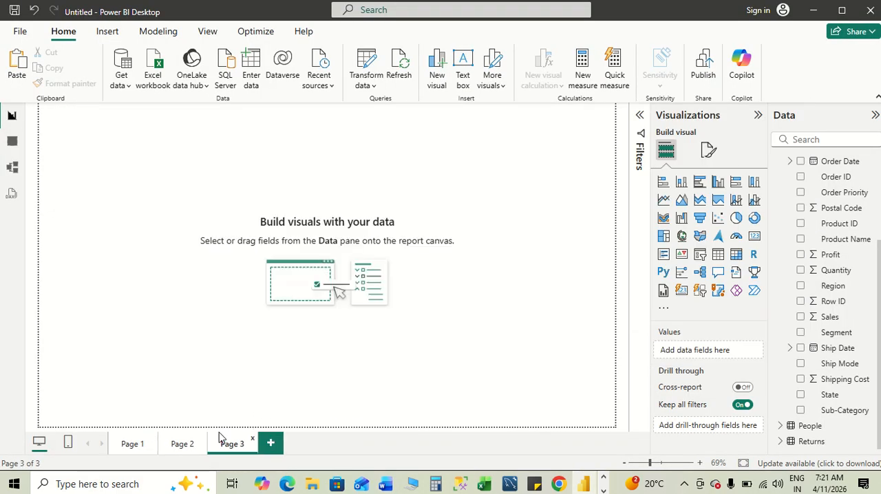
click(665, 205)
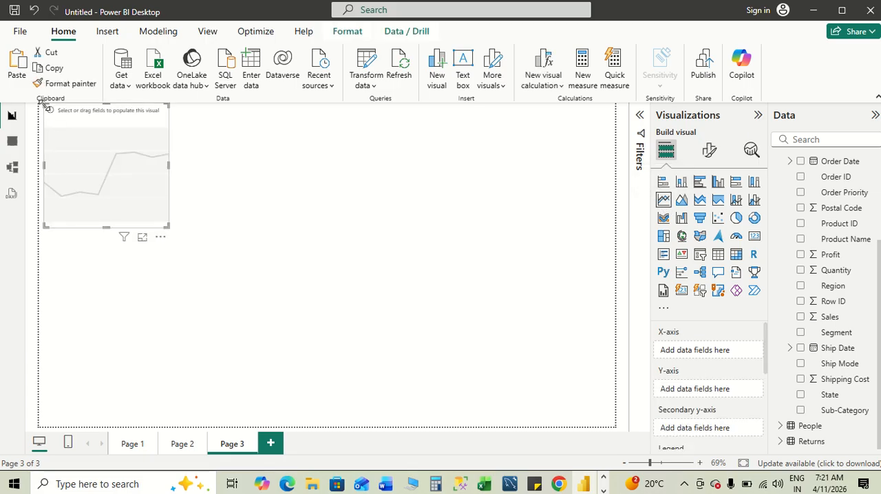
drag(46, 109, 48, 115)
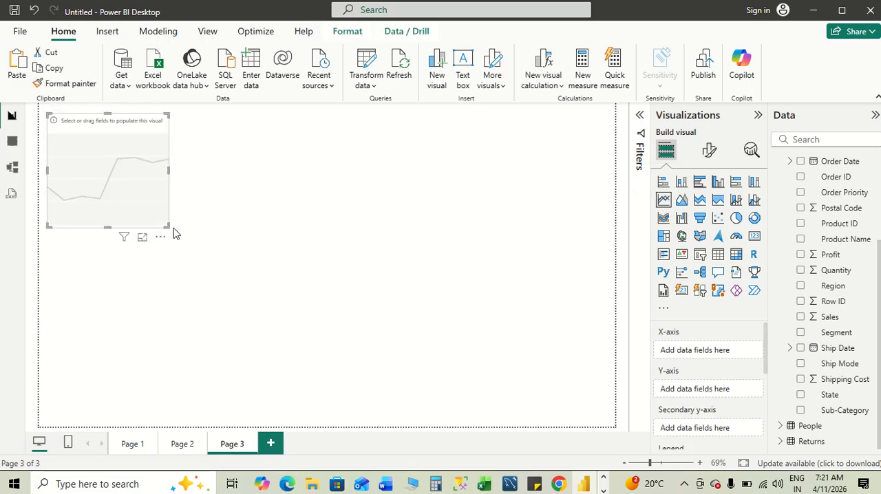
drag(165, 226, 599, 414)
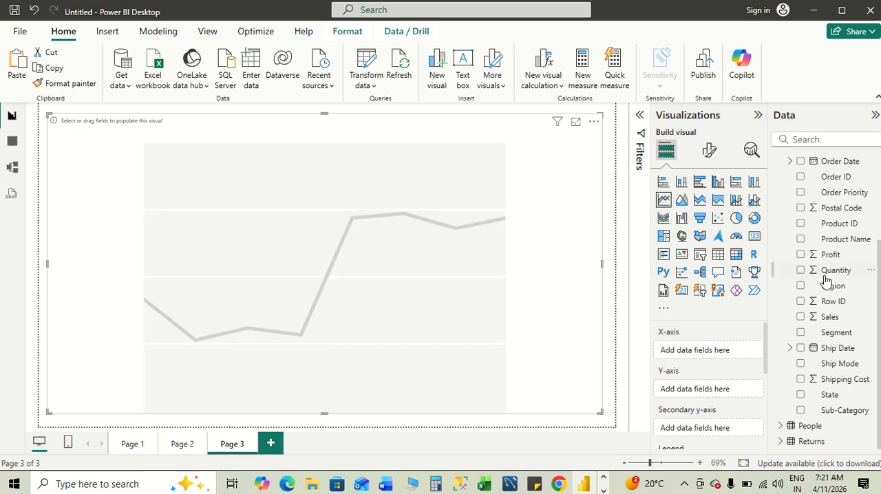
- Plot Sales against Order Date on the line chart, keeping only the Year level of the date hierarchy
click(800, 164)
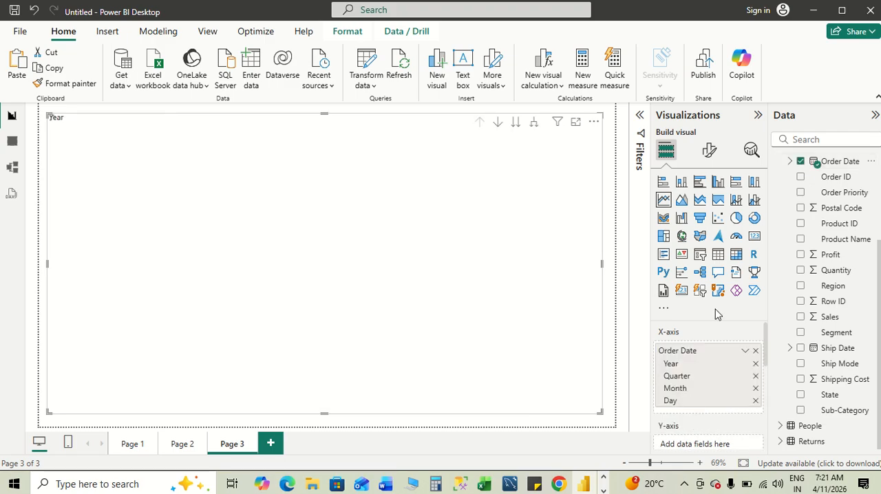
click(756, 376)
click(756, 376)
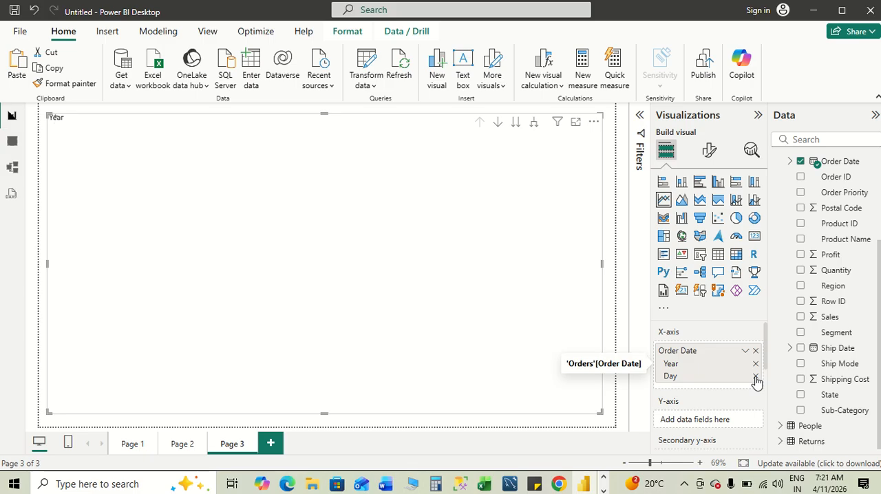
click(755, 377)
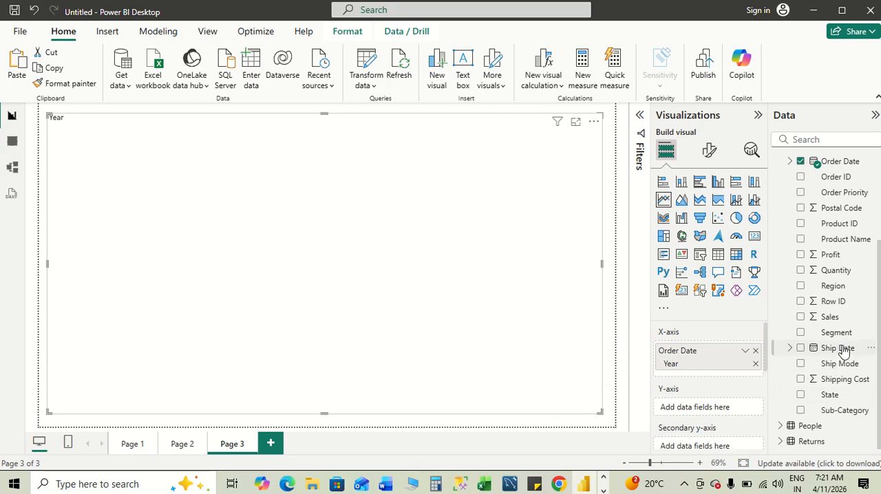
click(800, 317)
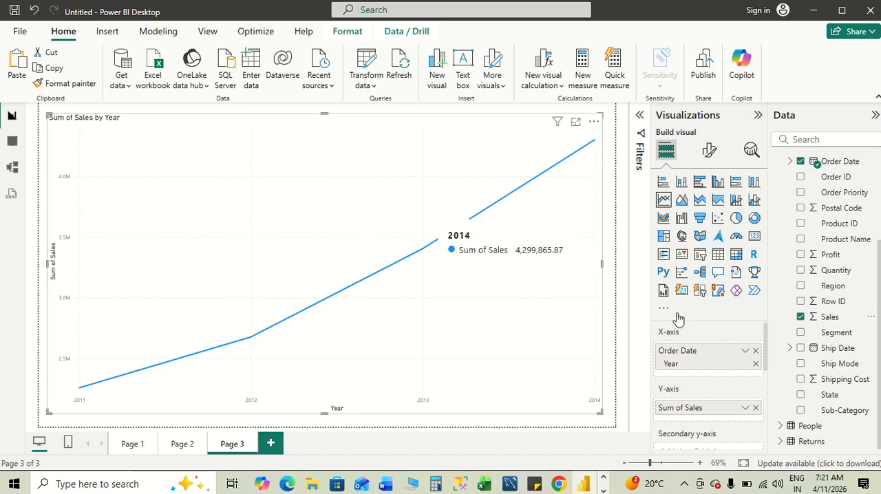
- Split the line chart by Sub-Category as the legend and turn on its data labels
click(801, 411)
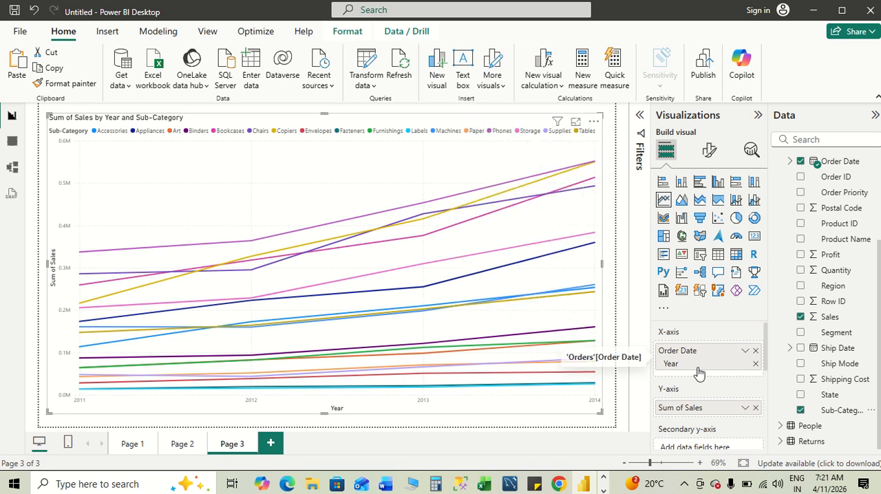
scroll(698, 365, down, 3)
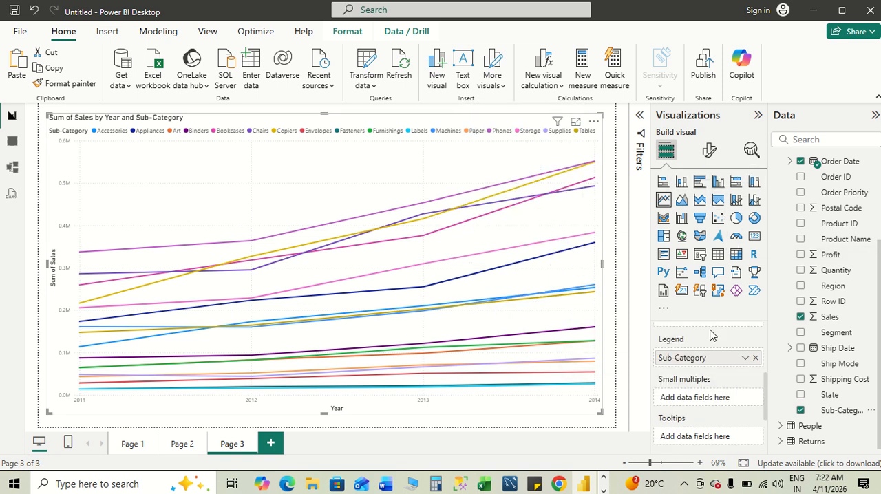
click(708, 150)
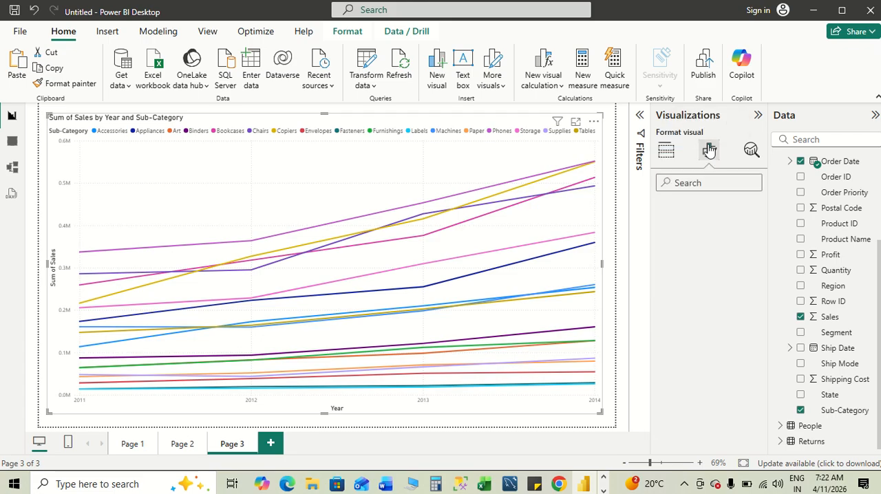
scroll(702, 359, down, 3)
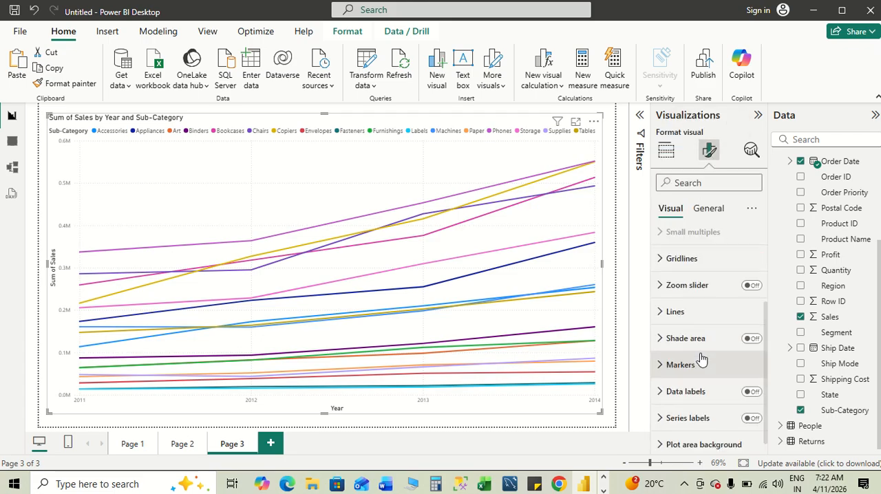
click(751, 384)
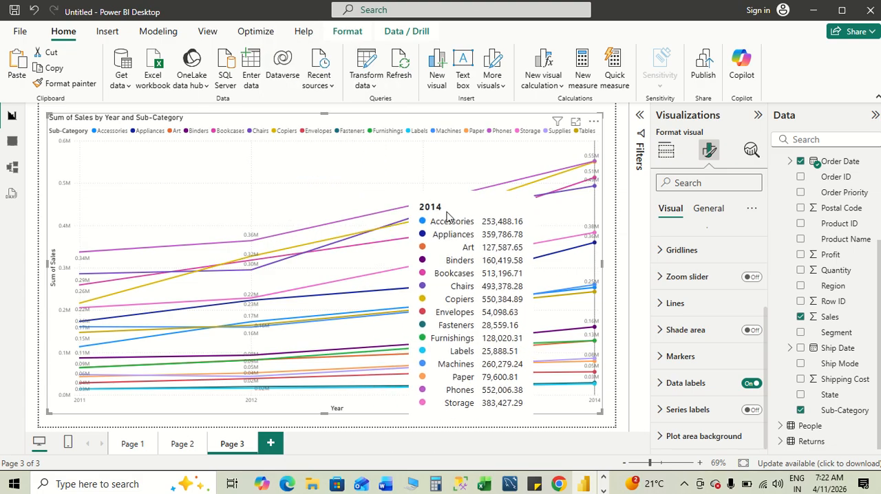
- Compare the line chart with the Word notes, and highlight the "Total Sales → Card" example under Sales Dashboard
key(alt+Tab)
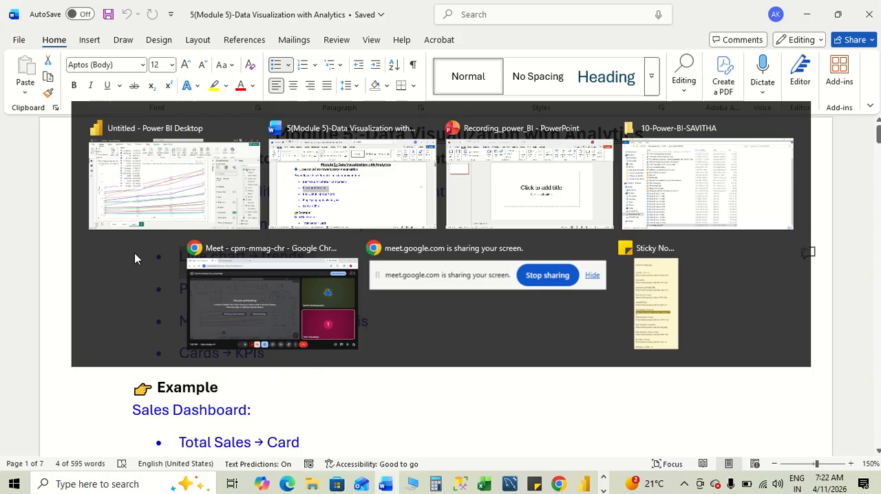
key(alt+Tab)
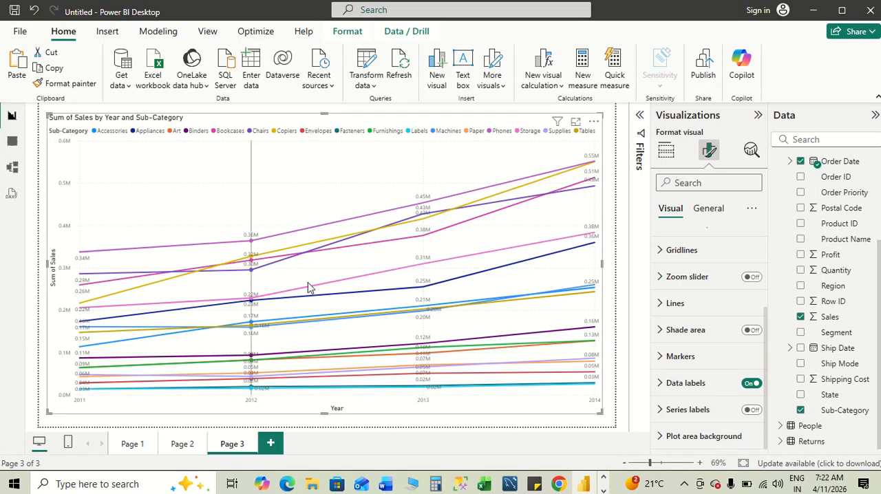
key(alt+Tab)
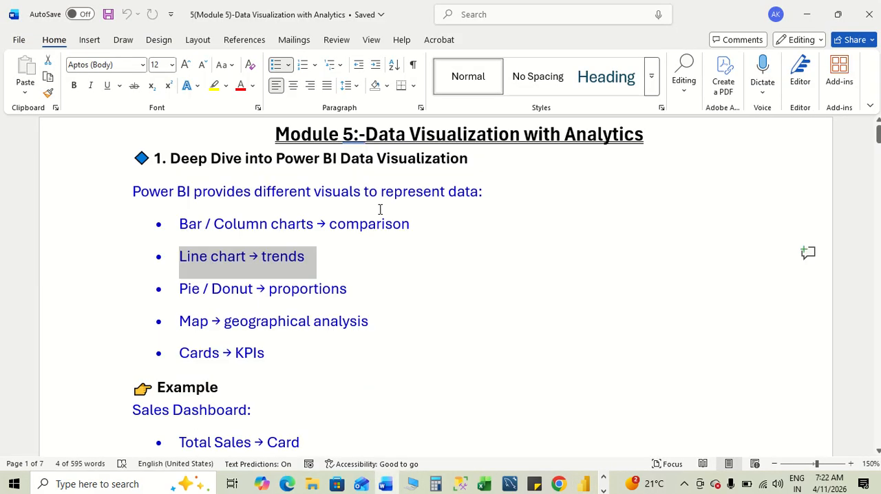
click(358, 249)
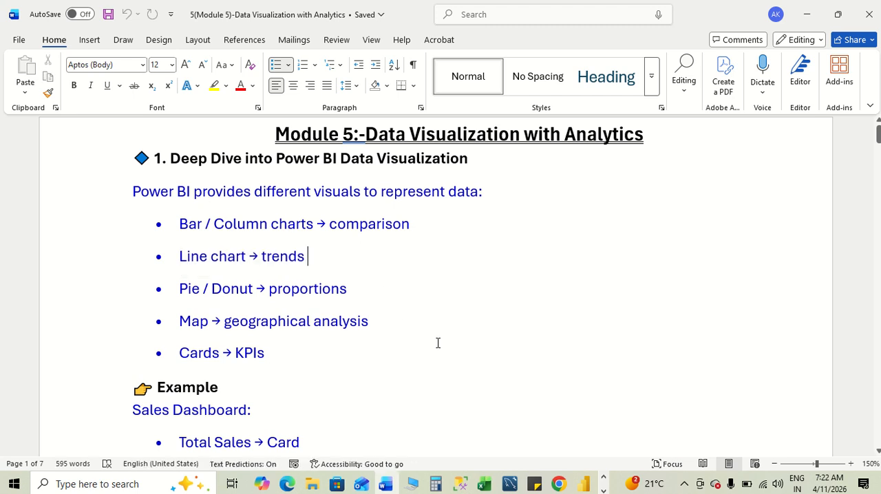
scroll(437, 342, down, 3)
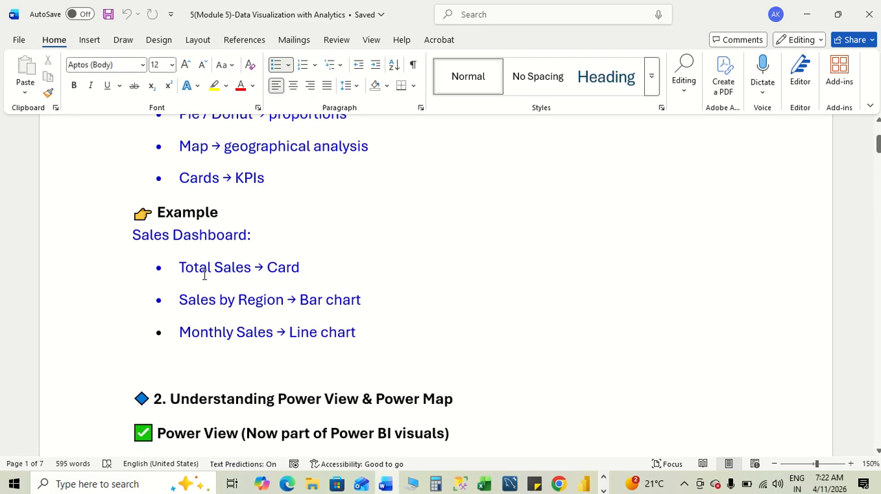
drag(331, 269, 179, 269)
key(Right)
- Switch to Power BI and shrink the line chart to free up space beside it on Page 3
key(alt+Tab)
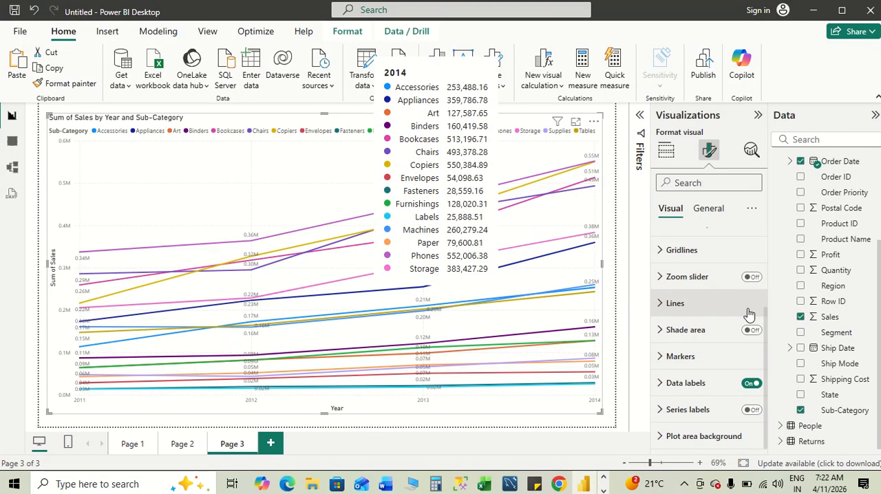
click(665, 150)
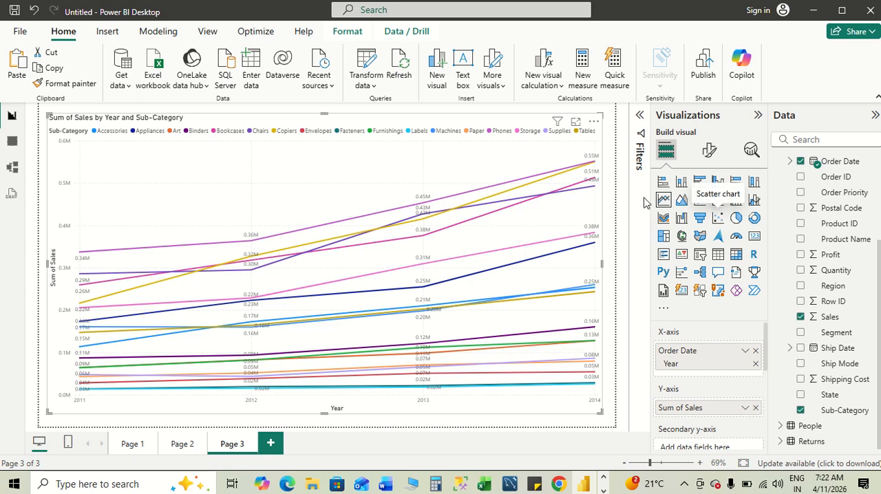
drag(600, 414, 481, 403)
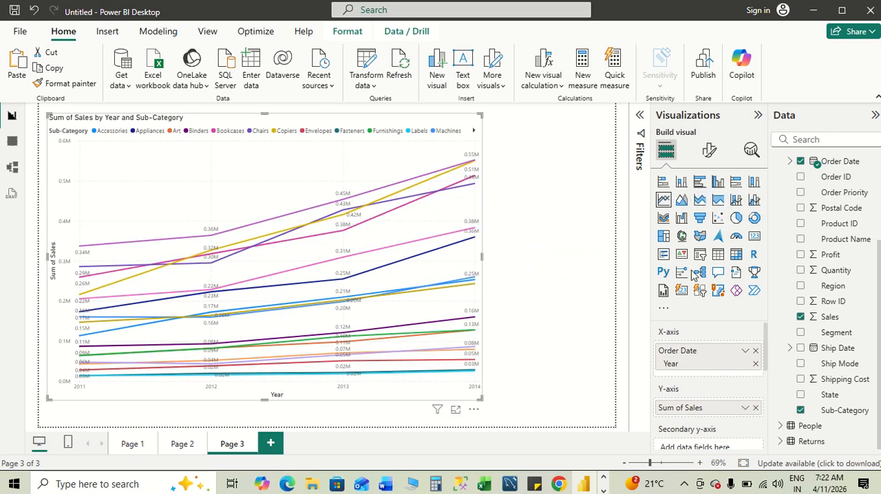
- Add a card visual beside the line chart, reduce its height, and fill it with the Sales field
click(753, 237)
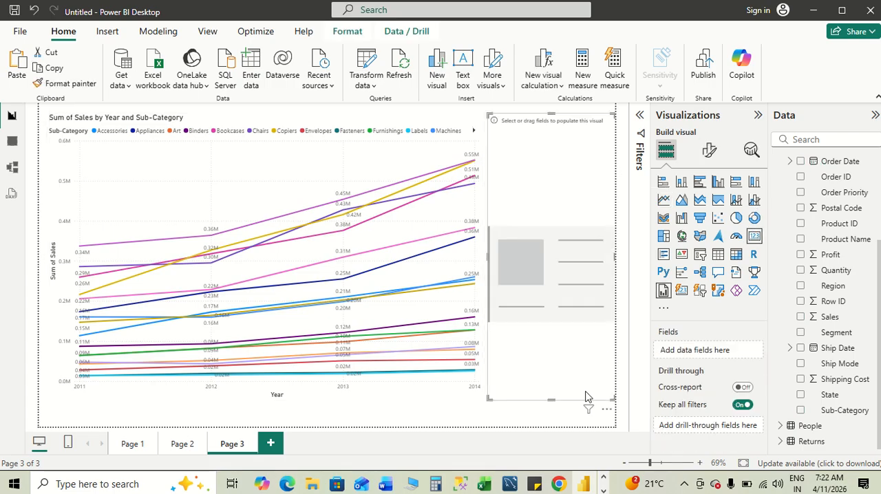
drag(551, 399, 543, 204)
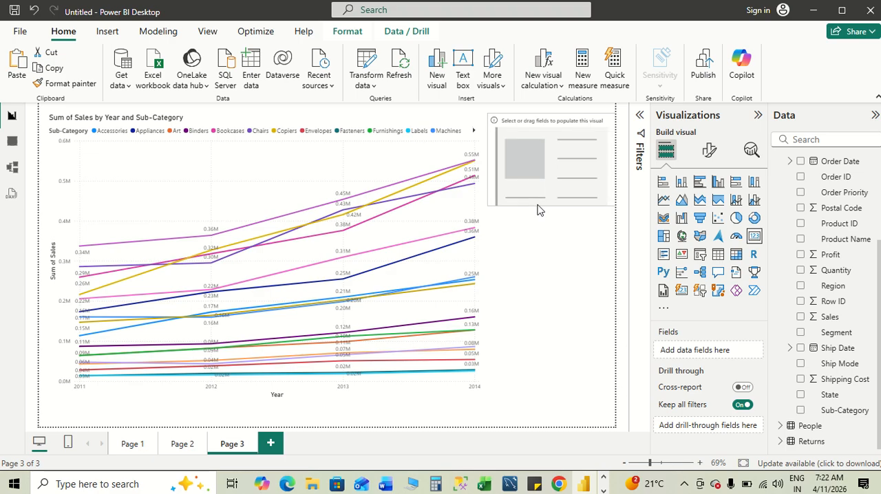
click(800, 395)
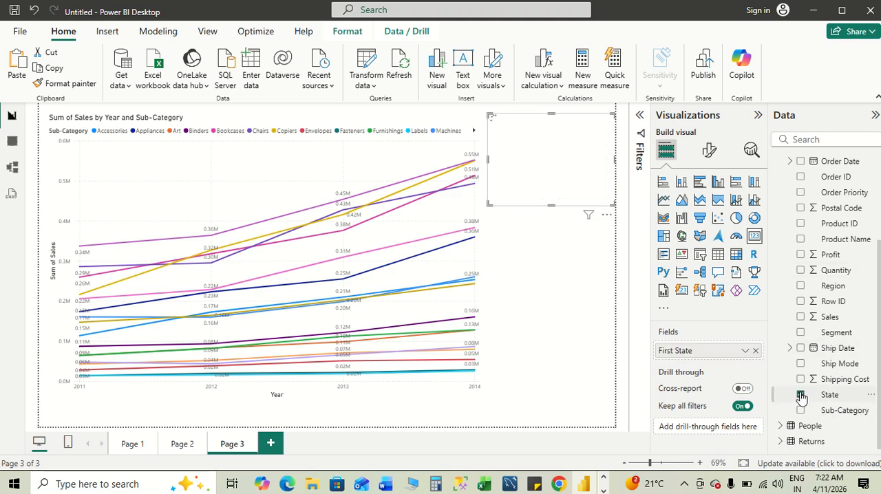
click(800, 395)
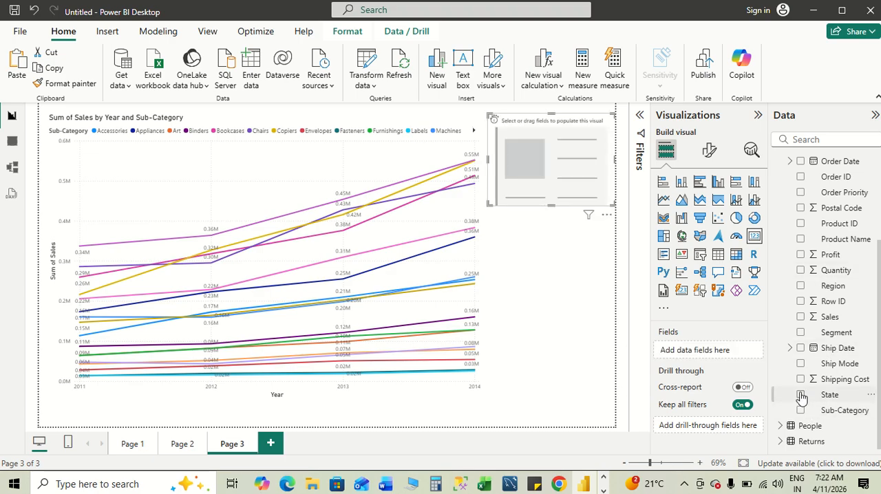
click(800, 318)
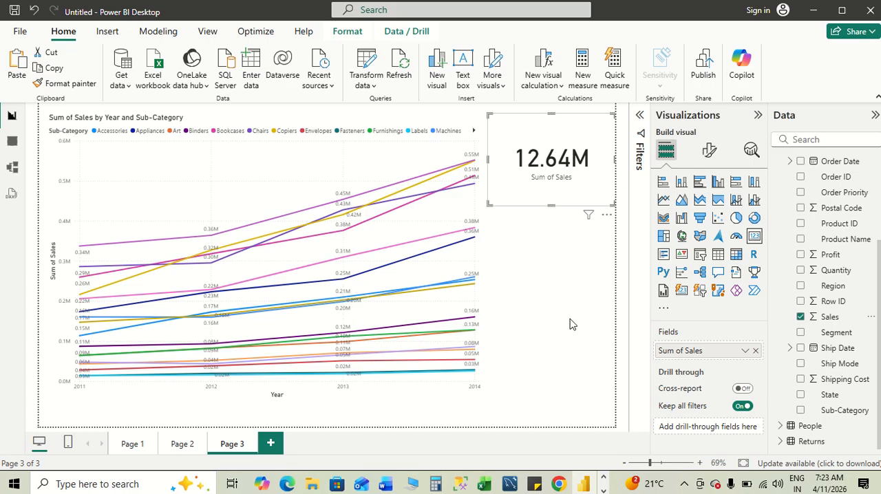
- Read the Sales Dashboard examples and the "Understanding Power View & Power Map" section in the Word notes
key(alt+Tab)
scroll(480, 319, down, 1)
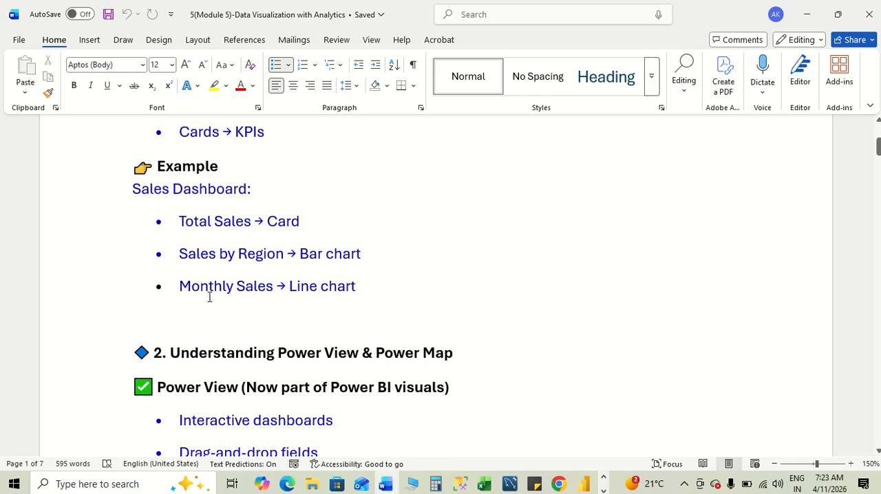
scroll(444, 294, down, 1)
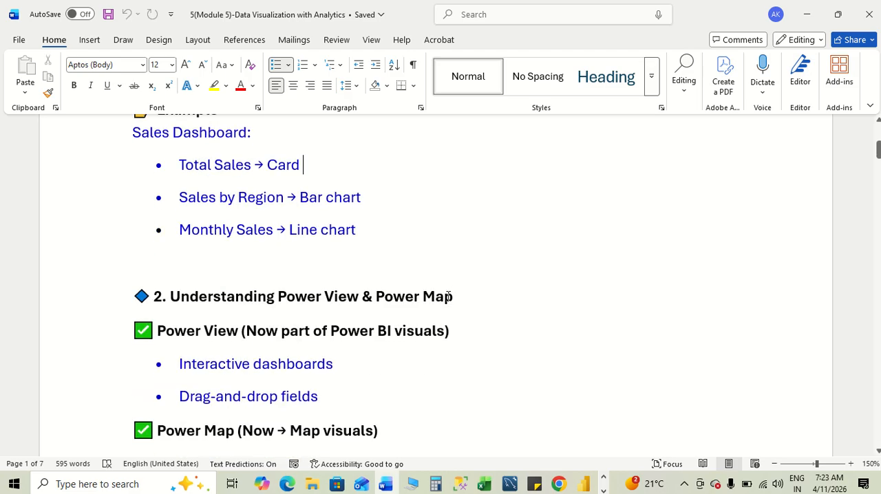
scroll(444, 309, up, 1)
scroll(430, 377, up, 4)
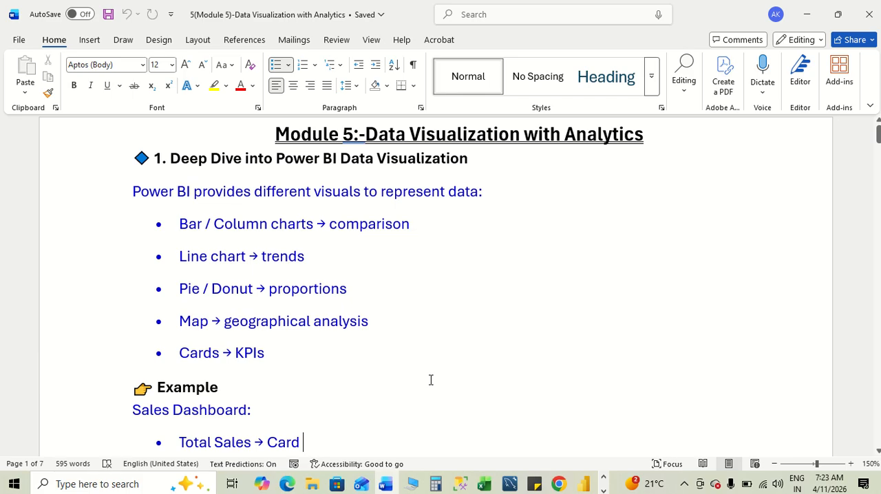
scroll(431, 379, down, 7)
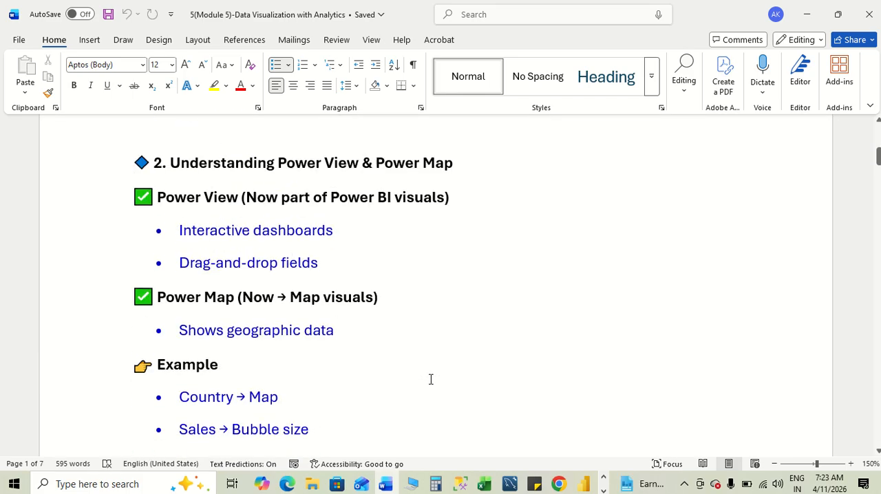
scroll(431, 379, down, 1)
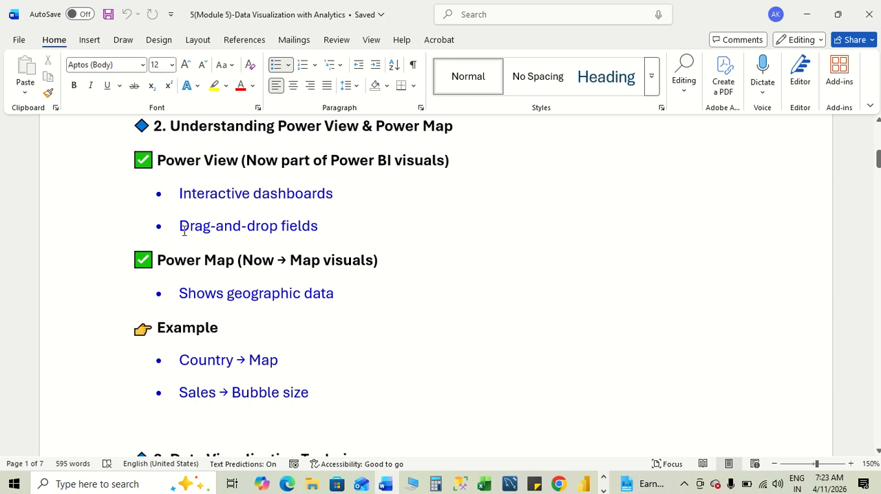
- Check the Page 3 visuals in Power BI, select "Shows geographic data" in the Word notes, and return to Power BI
key(alt+Tab)
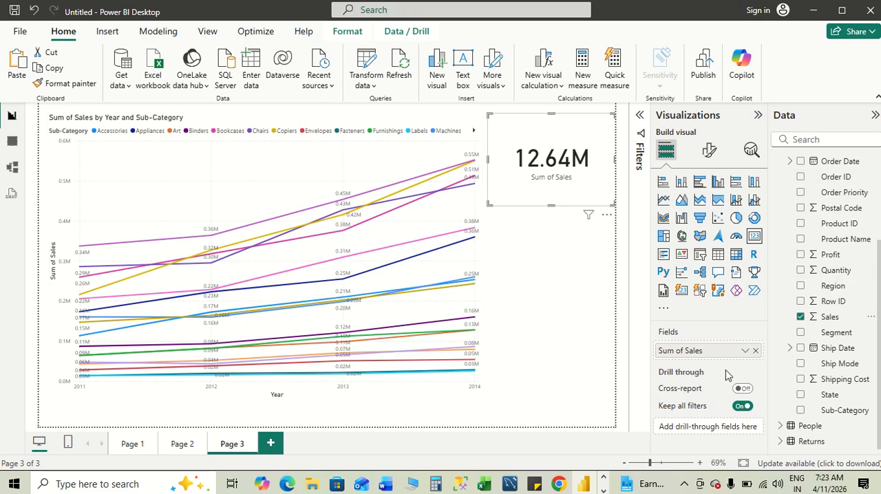
key(alt+Tab)
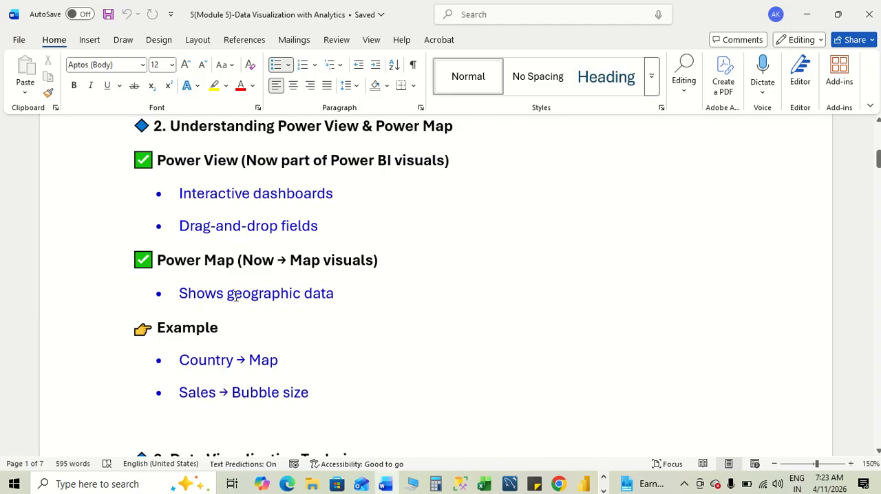
drag(181, 296, 336, 293)
key(alt+Tab)
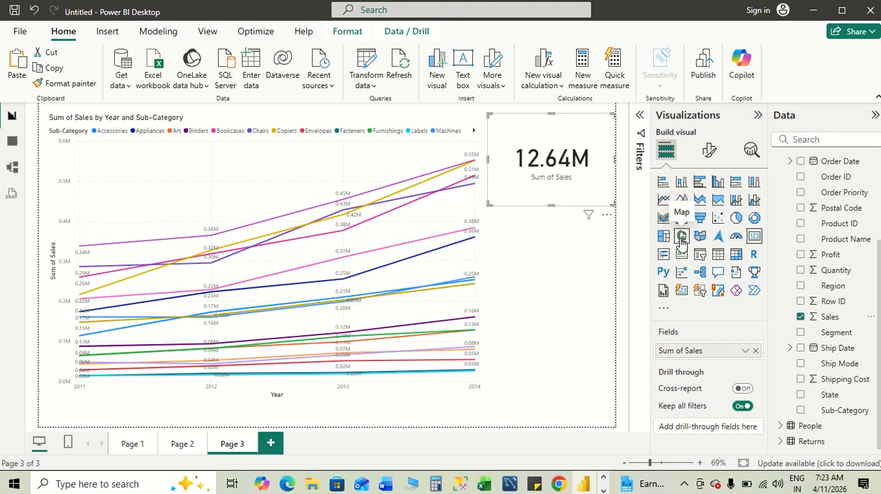
- Switch to the Word notes and read the Power Map example, selecting the "Country → Map" and "Sales → Bubble size" lines
key(alt+Tab)
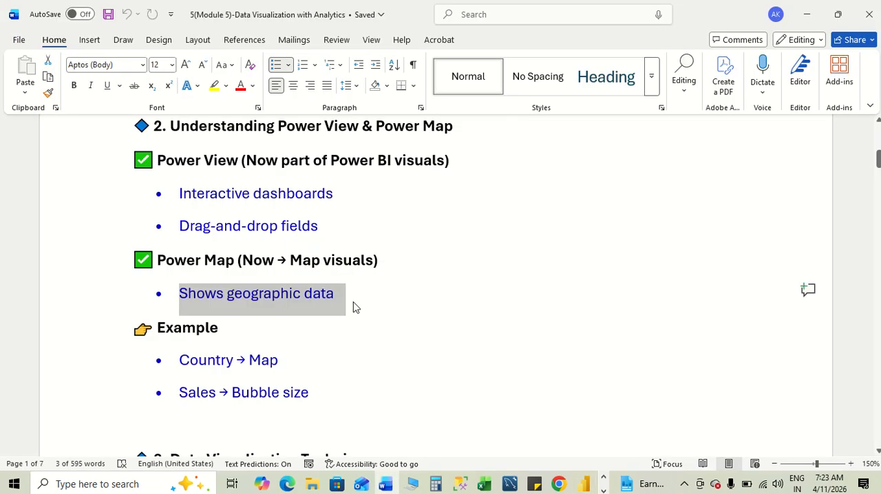
click(373, 344)
scroll(374, 343, down, 2)
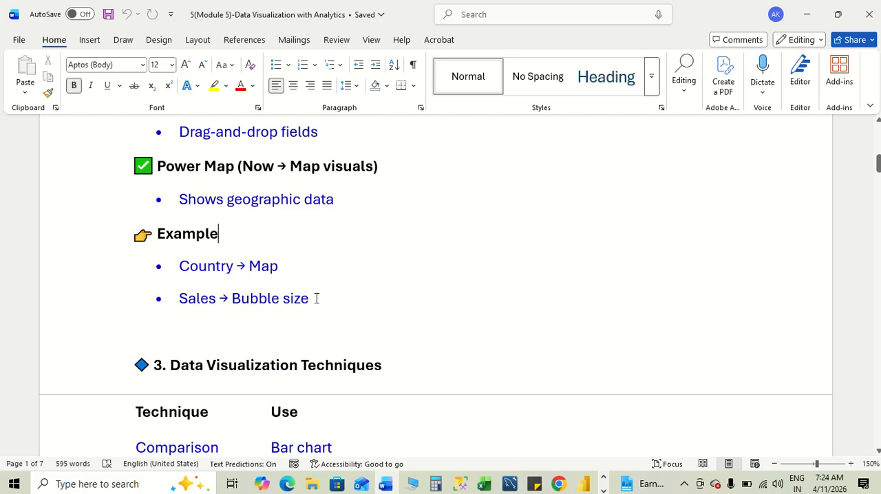
drag(316, 300, 192, 280)
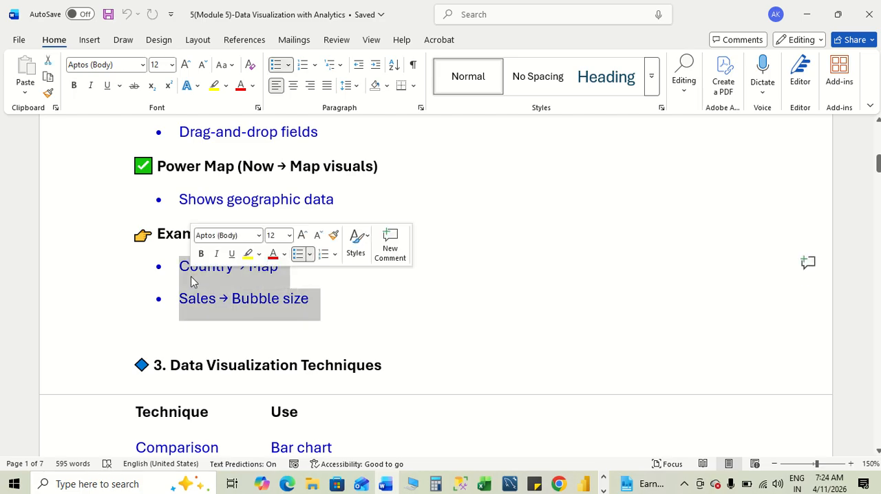
click(503, 295)
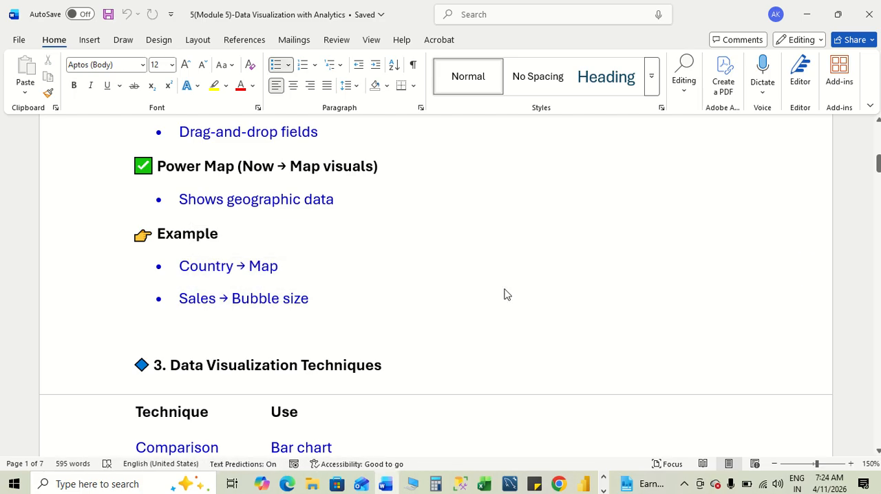
scroll(505, 289, down, 1)
- Return to Power BI, add a new report page with a Map visual, and enlarge the visual to nearly fill the page
key(alt+Tab)
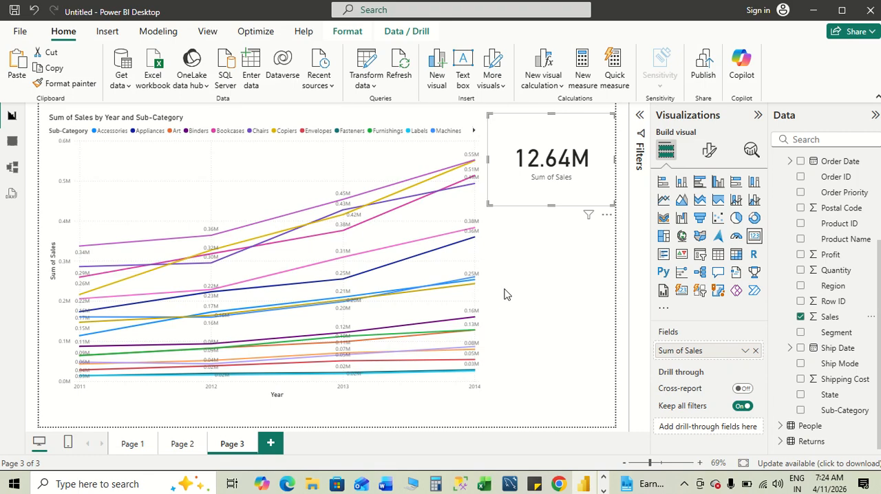
click(272, 444)
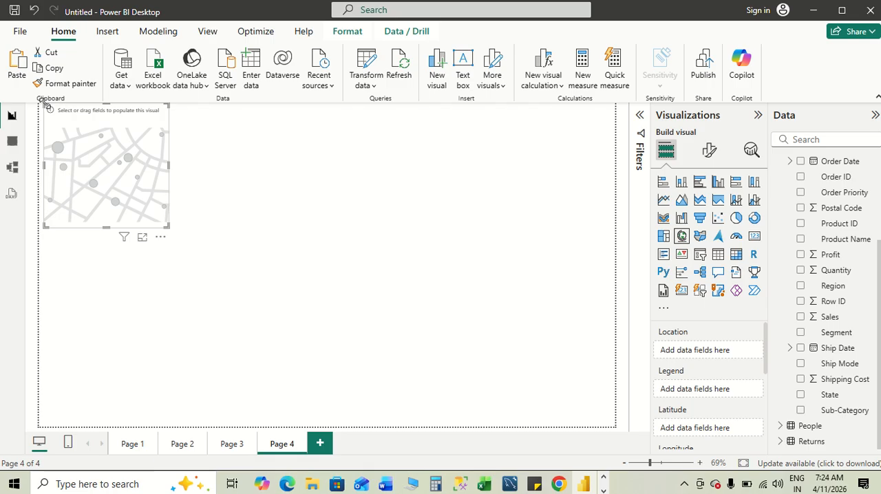
drag(43, 102, 51, 117)
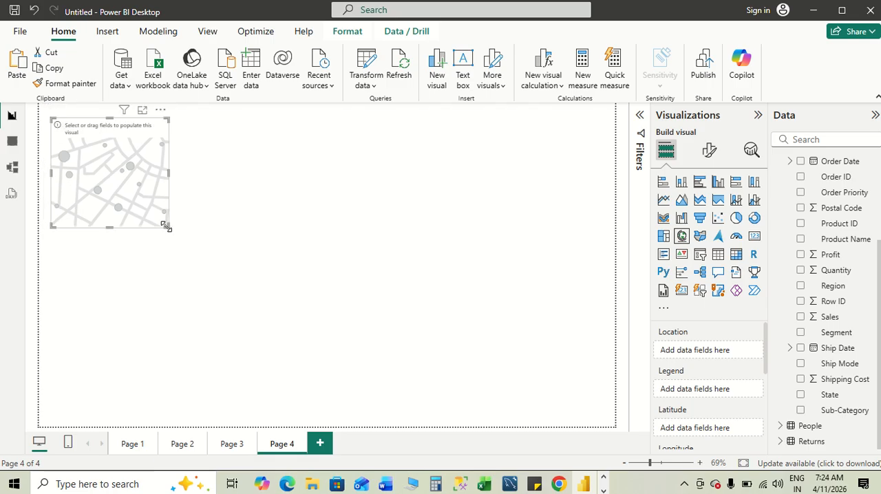
drag(164, 227, 588, 416)
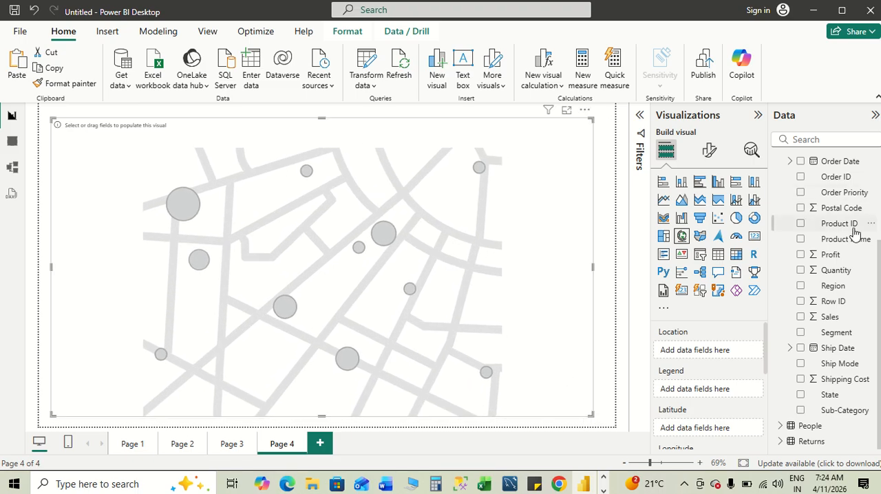
- Assign the Country field as the map's location and Profit as its bubble size
scroll(853, 236, up, 3)
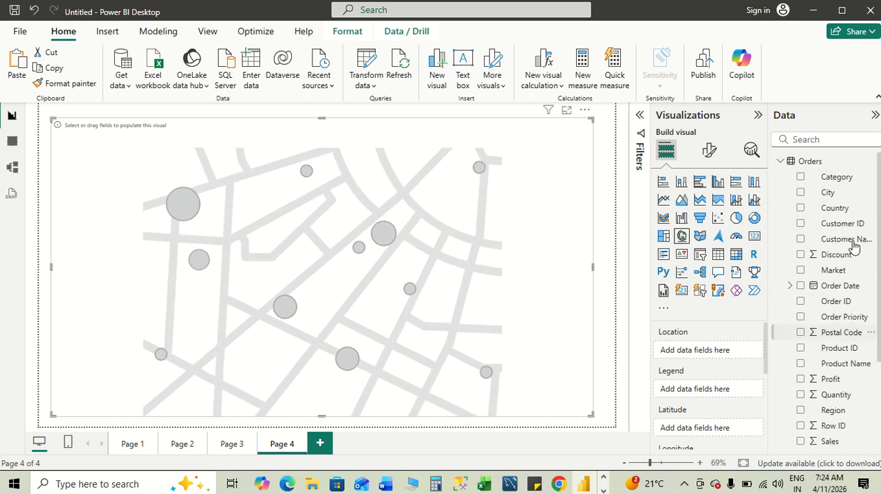
click(799, 210)
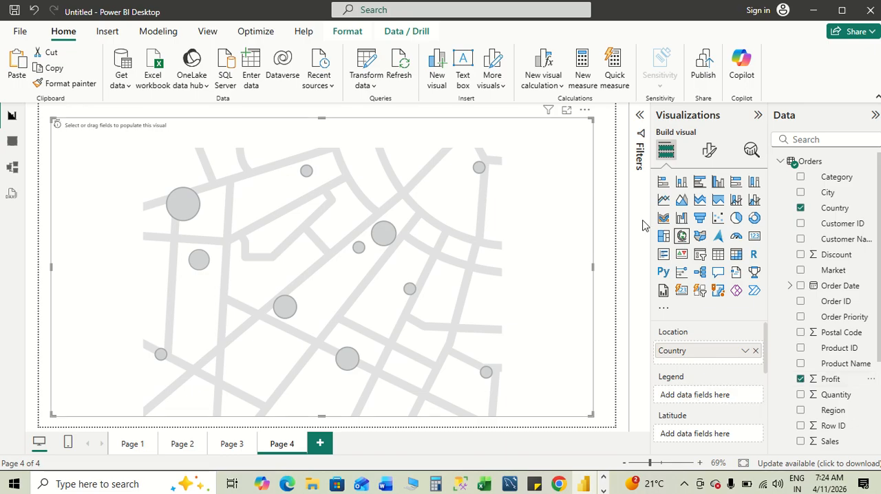
scroll(741, 340, down, 4)
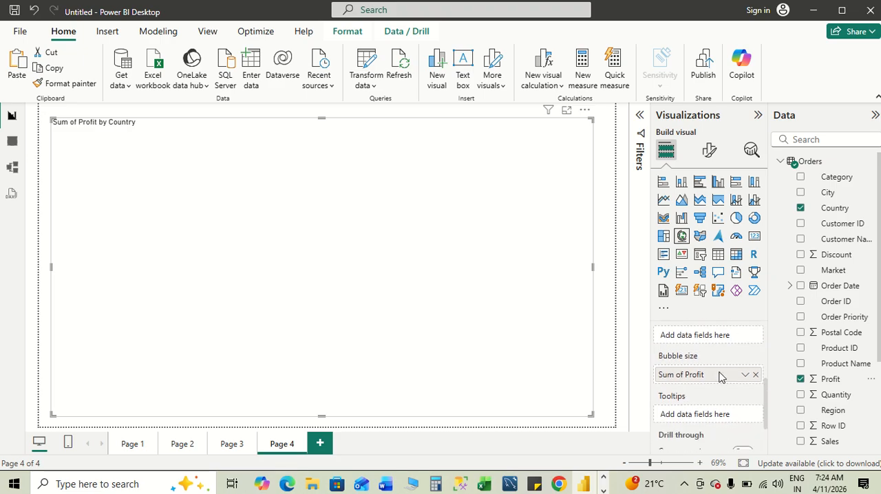
scroll(702, 399, up, 3)
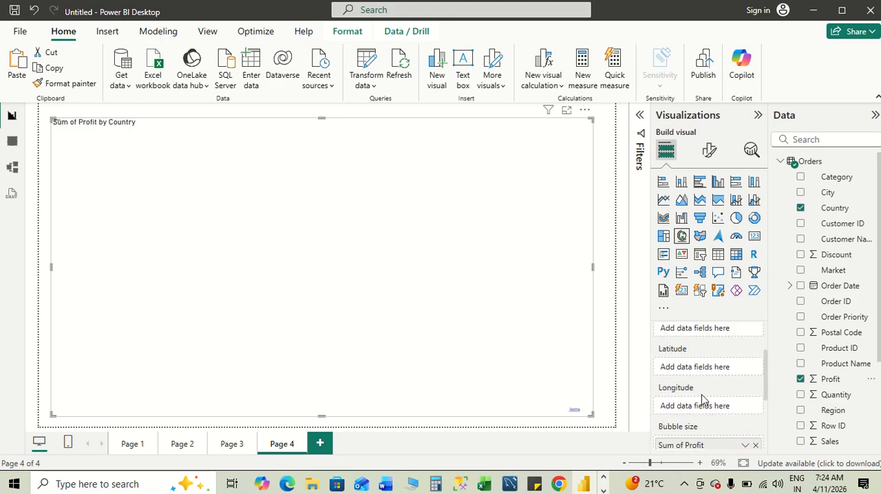
scroll(702, 399, down, 3)
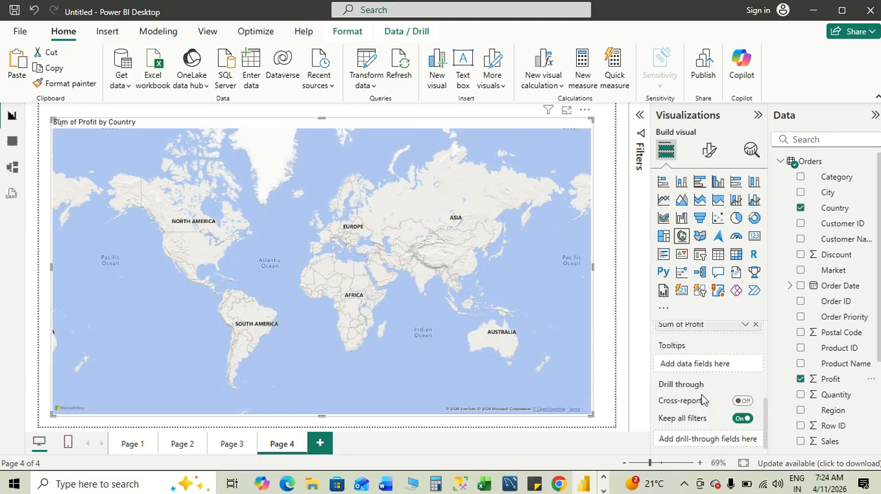
scroll(701, 399, up, 1)
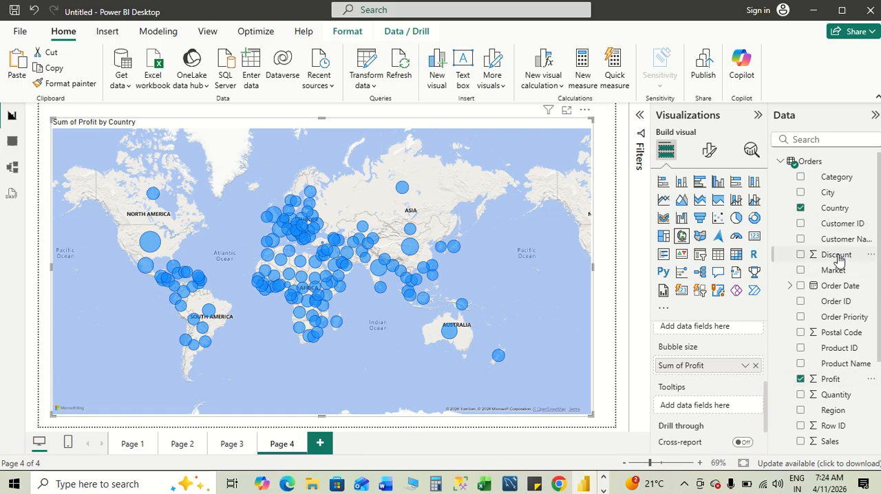
- Add Category as the map's legend and include the Quantity field in the visual
click(801, 178)
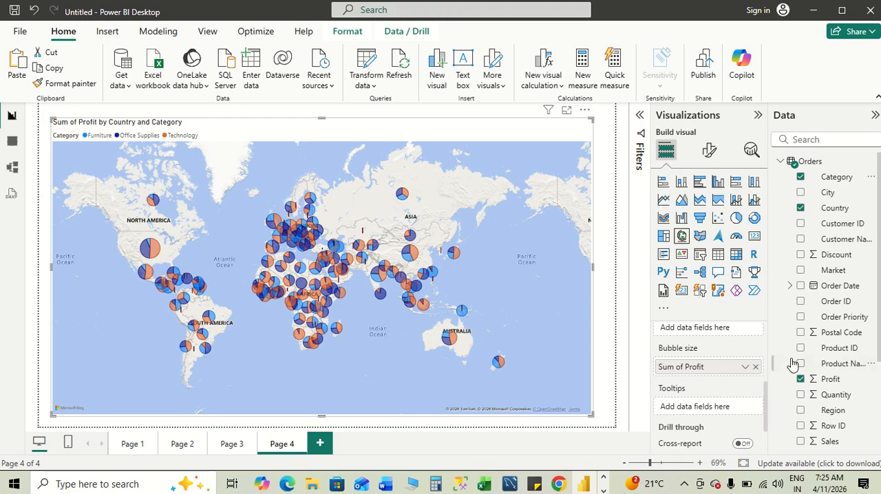
scroll(691, 402, down, 2)
scroll(691, 403, up, 5)
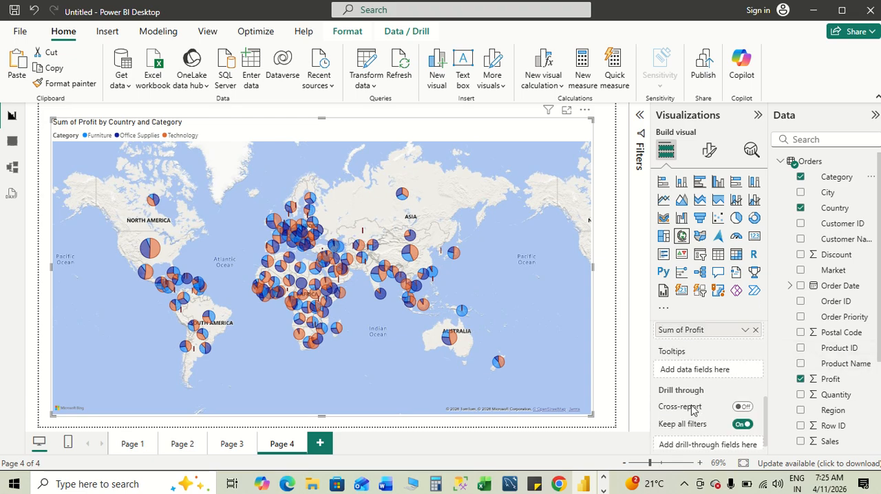
click(800, 395)
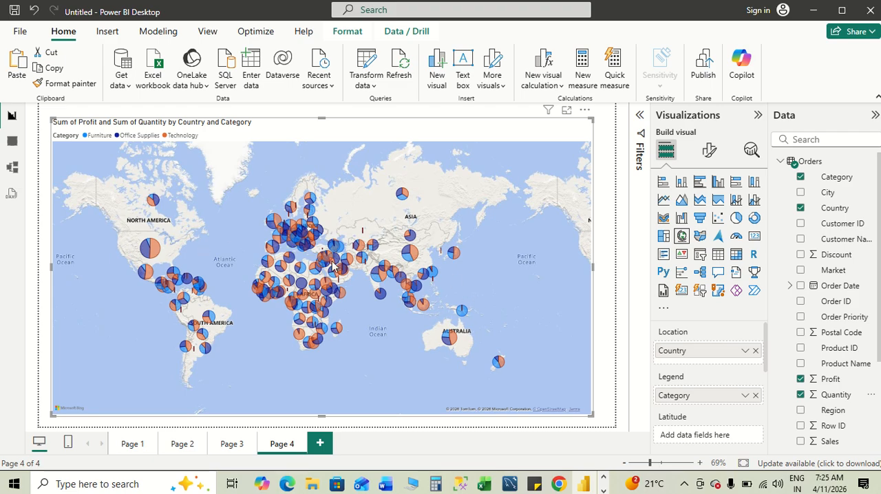
- Switch to the Word notes and review the "Understanding Power View & Power Map" section
mouse_move(333, 267)
key(alt+Tab)
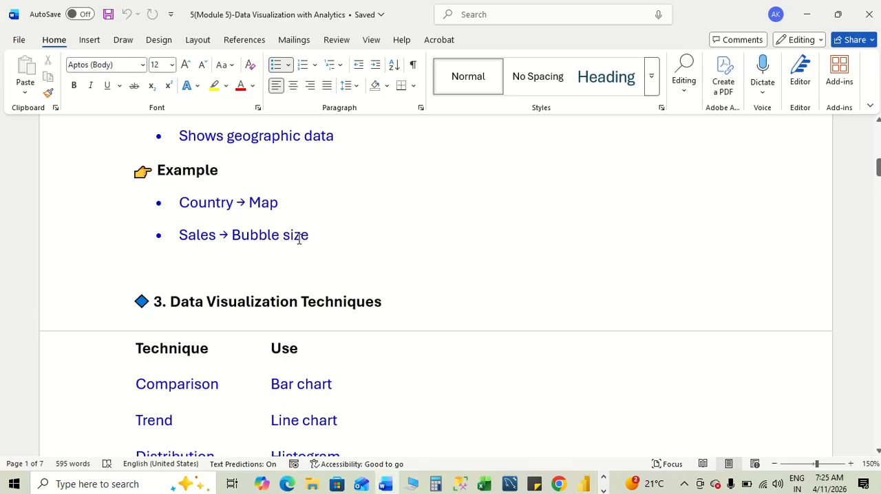
scroll(291, 213, up, 5)
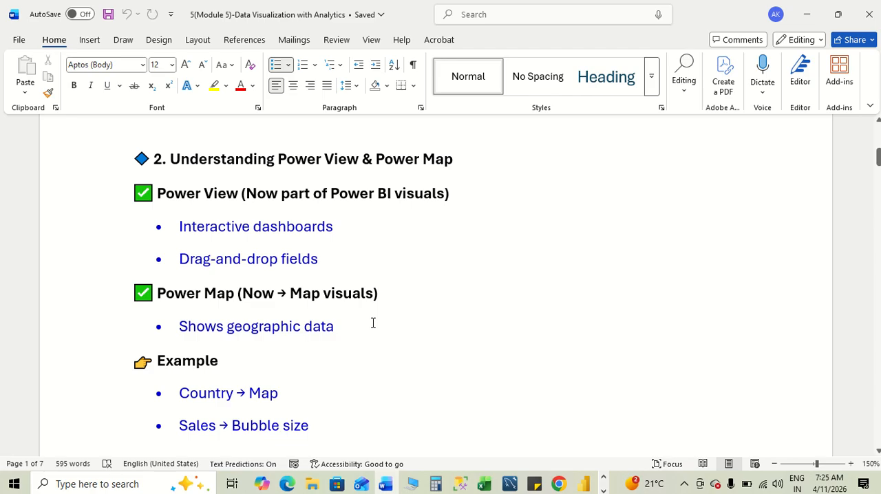
- Read the Data Visualization Techniques table, highlighting the line chart, histogram, scatter plot and pie chart entries in turn
scroll(372, 323, down, 2)
scroll(373, 322, down, 6)
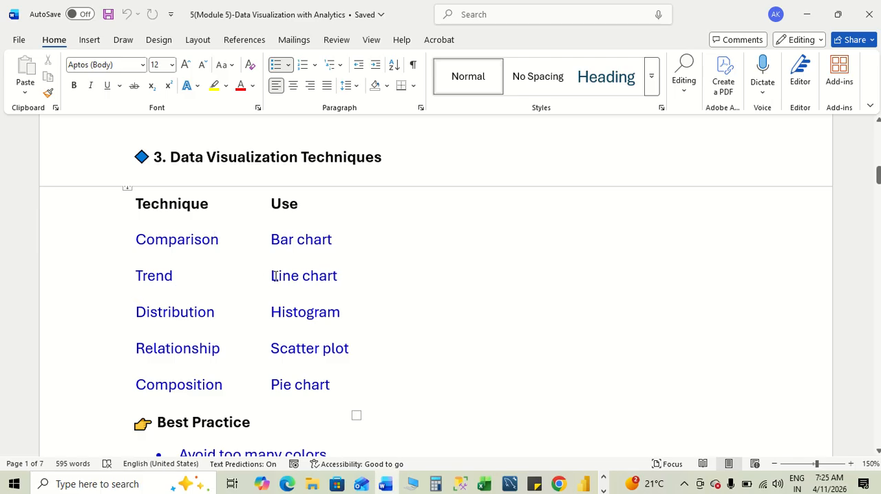
drag(275, 275, 348, 279)
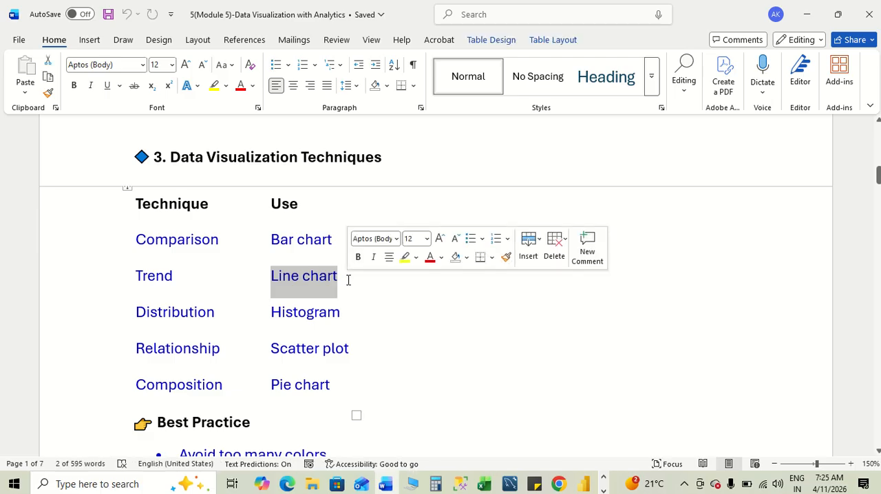
click(465, 285)
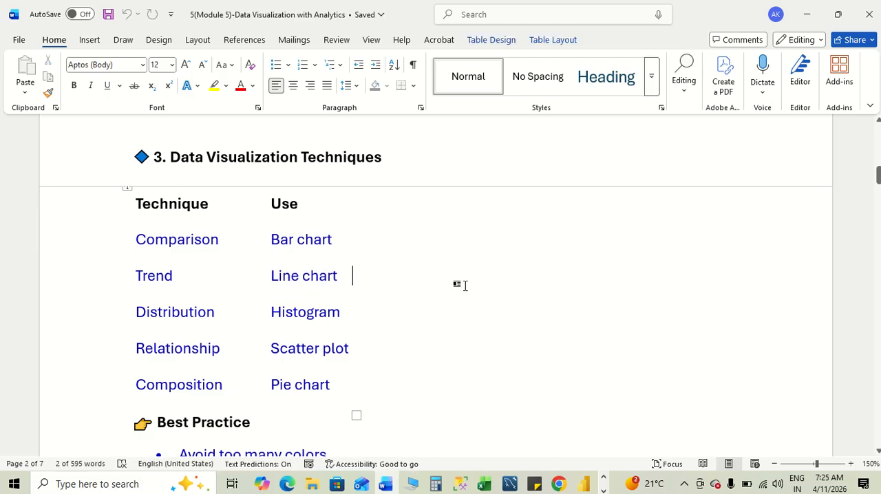
scroll(464, 286, down, 2)
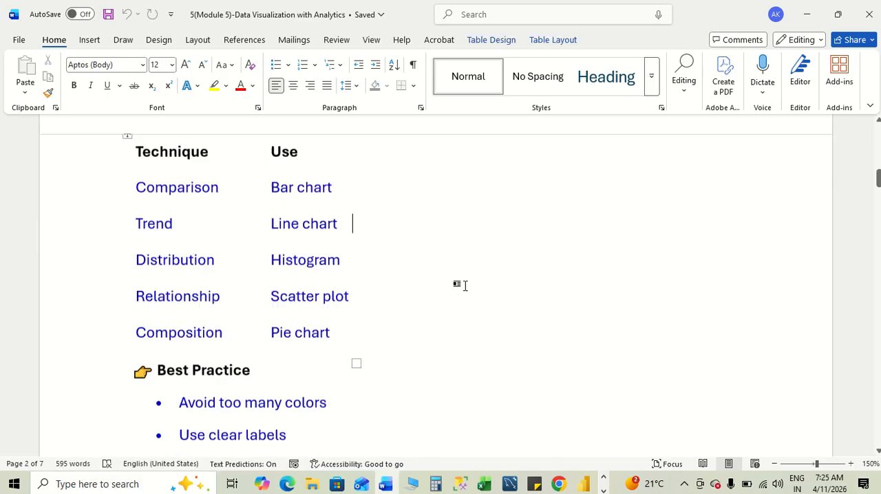
double_click(282, 246)
click(231, 261)
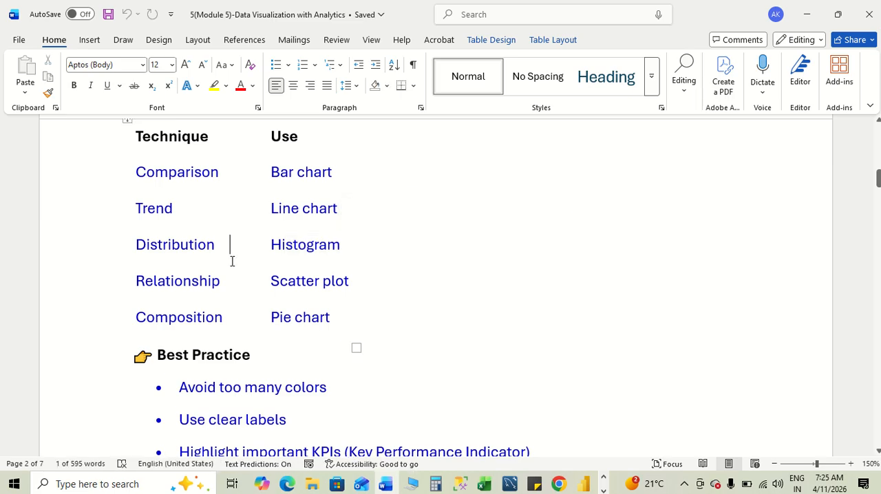
drag(272, 282, 355, 285)
click(434, 299)
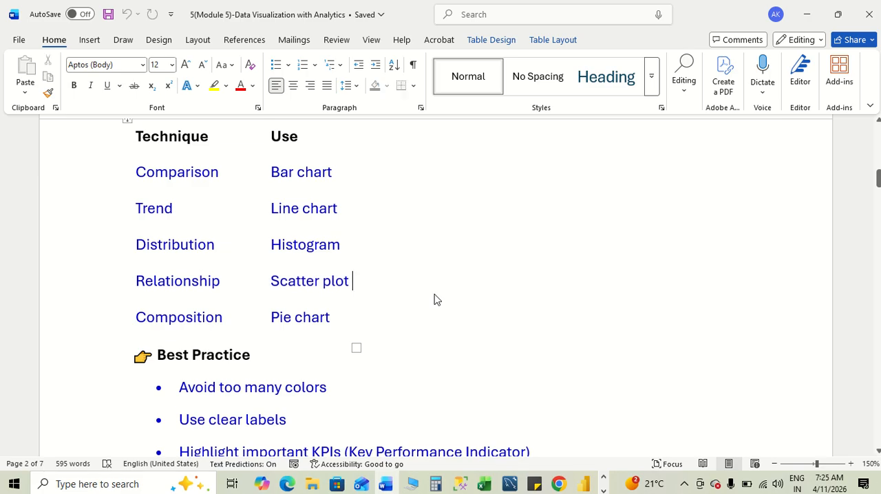
scroll(431, 293, down, 2)
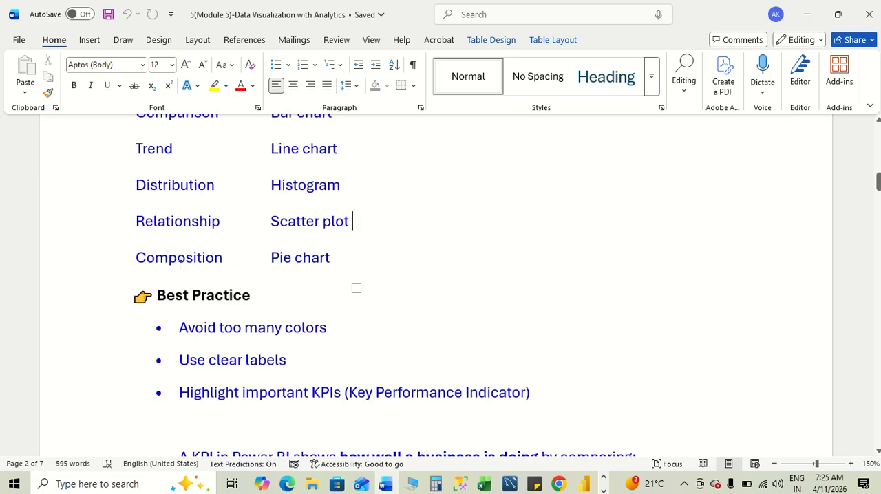
drag(272, 259, 340, 259)
key(End)
scroll(429, 277, up, 4)
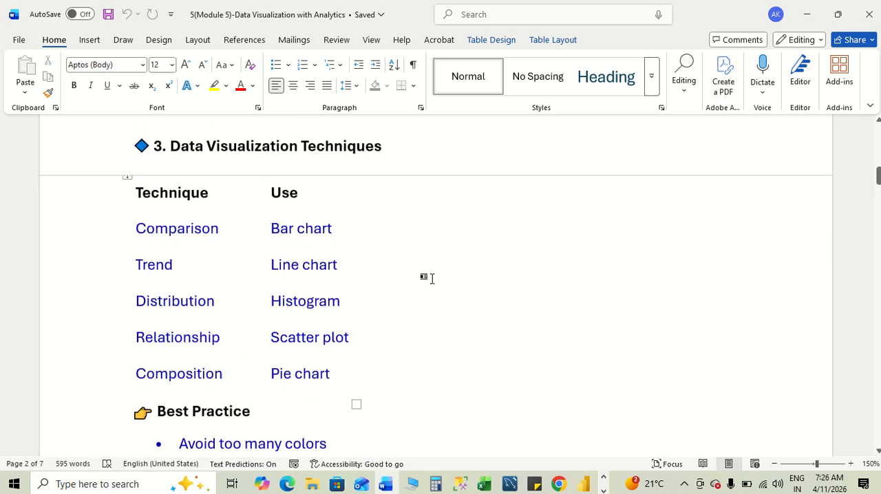
scroll(431, 278, down, 1)
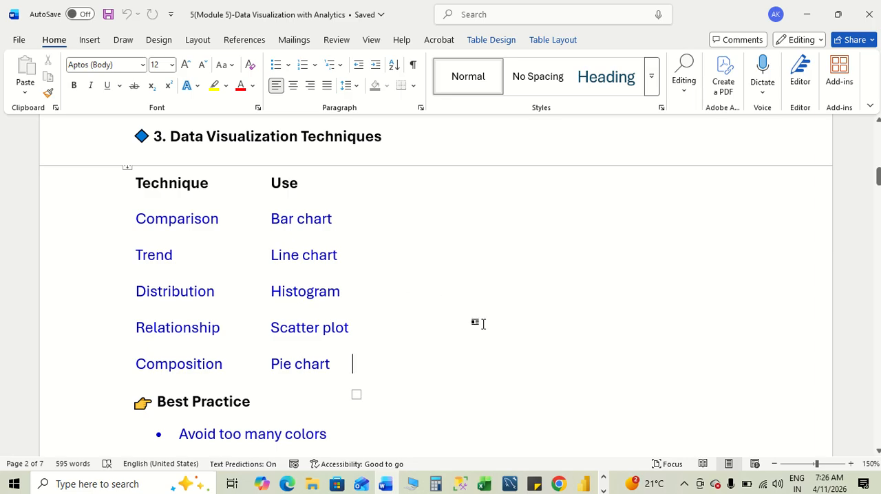
- Read the Best Practice list and KPI explanation, highlighting "Avoid too many colors" and "Use clear labels"
scroll(483, 321, down, 5)
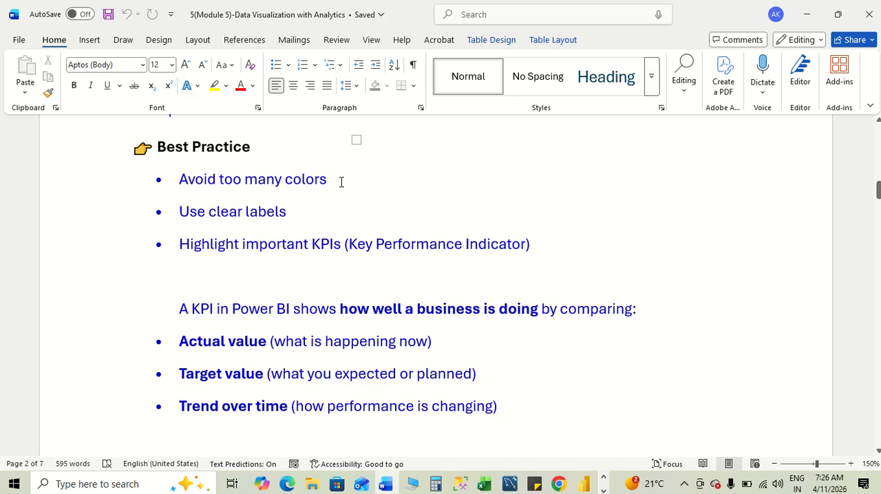
drag(341, 182, 173, 179)
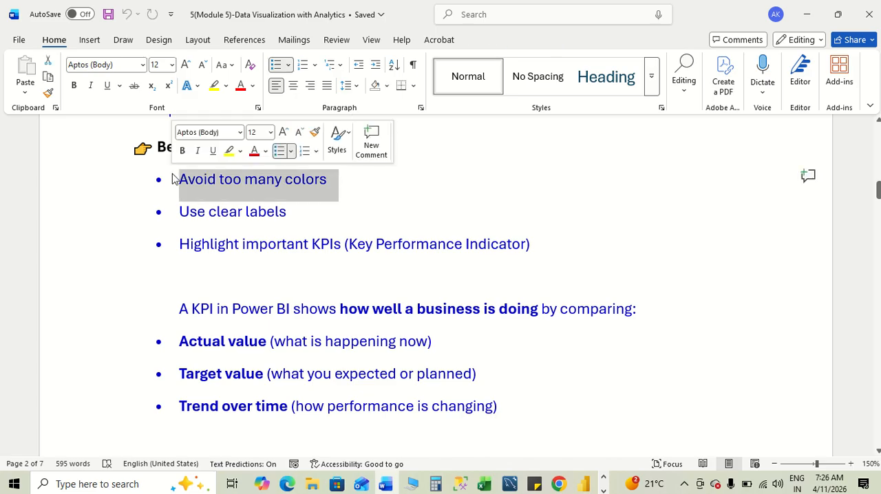
click(358, 201)
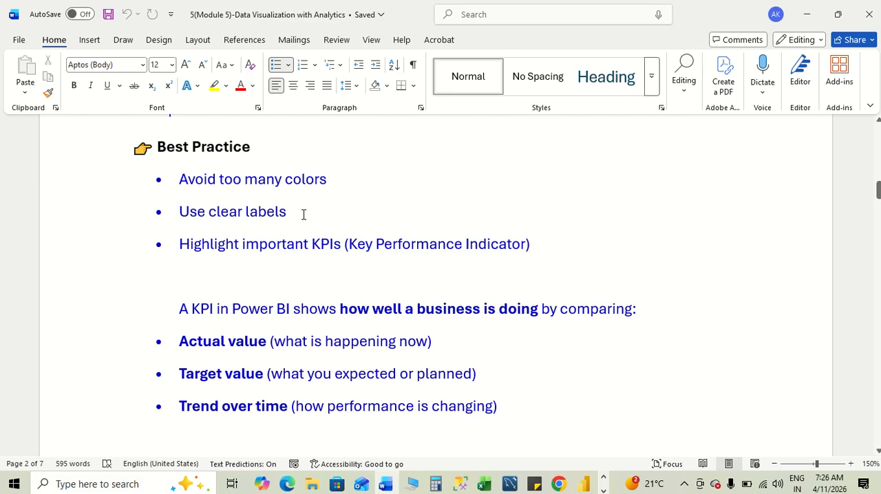
drag(304, 214, 176, 212)
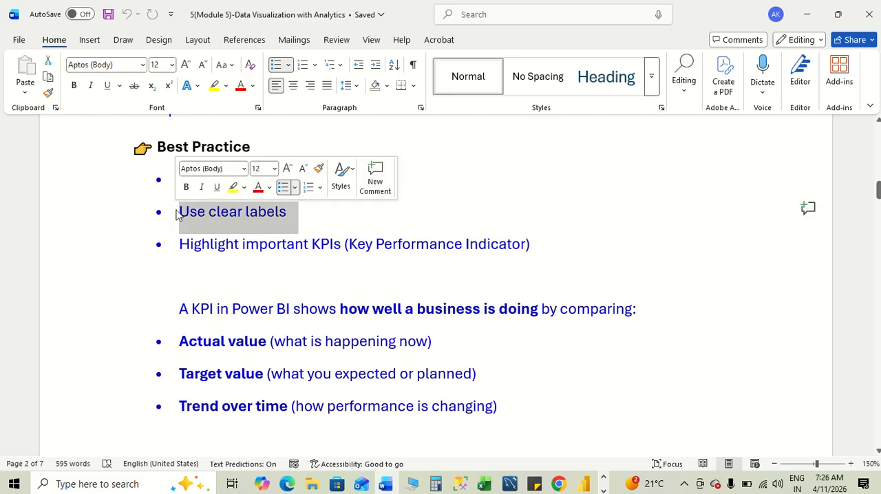
click(262, 277)
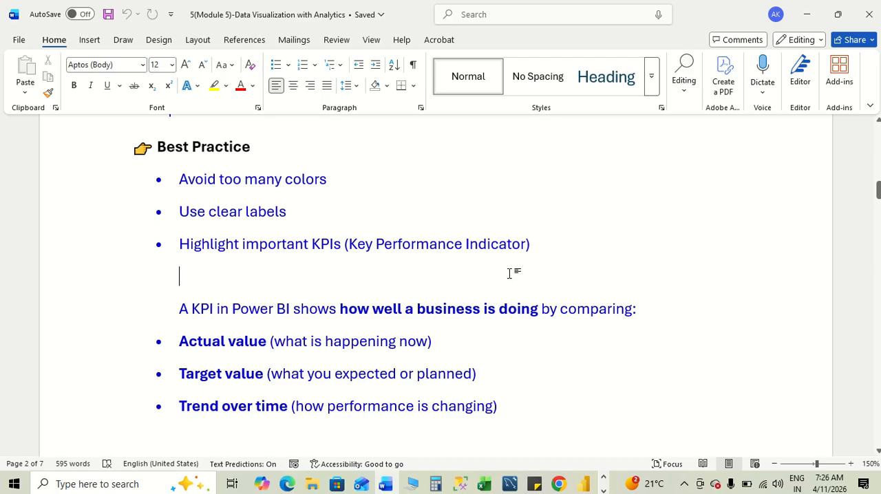
scroll(509, 273, down, 3)
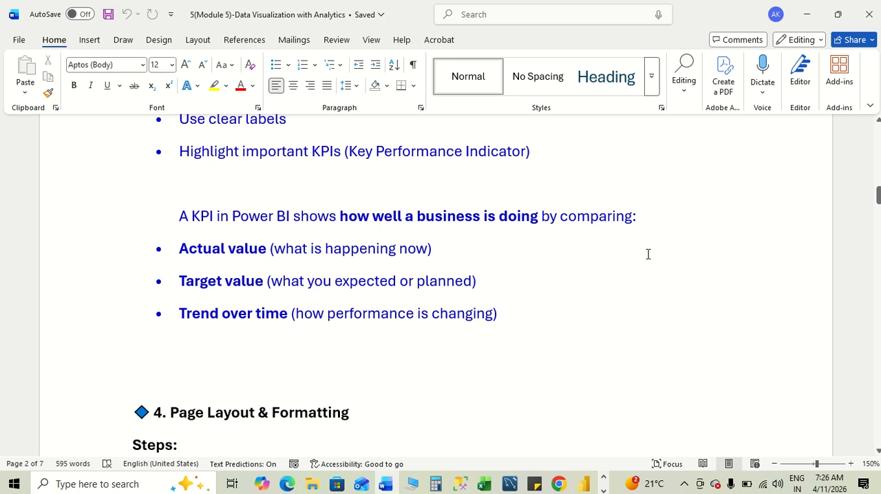
scroll(648, 254, down, 2)
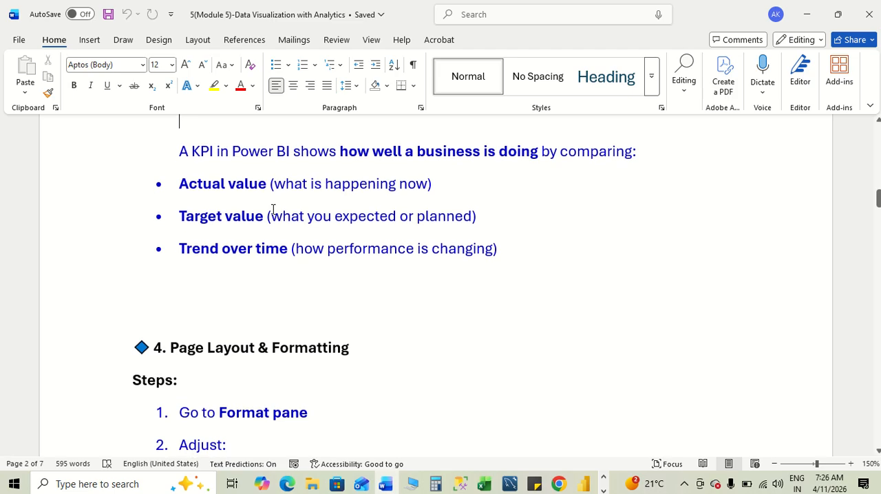
- Read the KPI notes, highlighting the actual value, target value and trend over time points, and continue to the "Page Layout & Formatting" section
drag(444, 183, 157, 183)
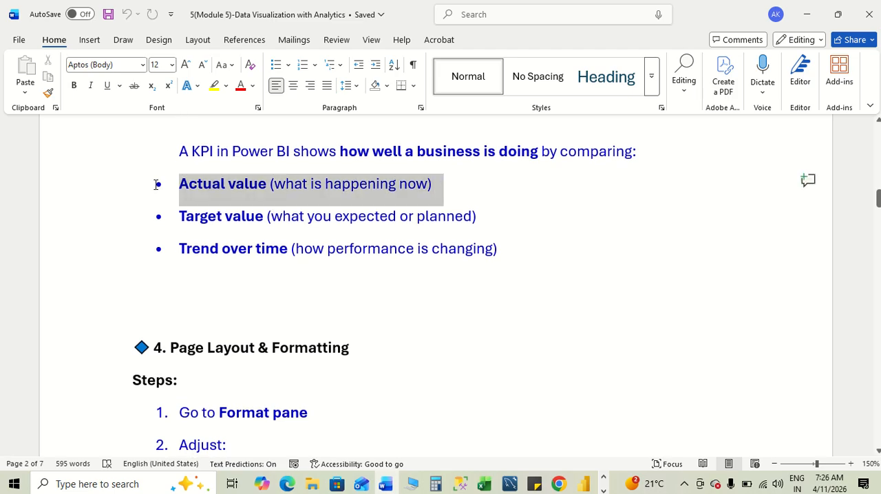
click(447, 222)
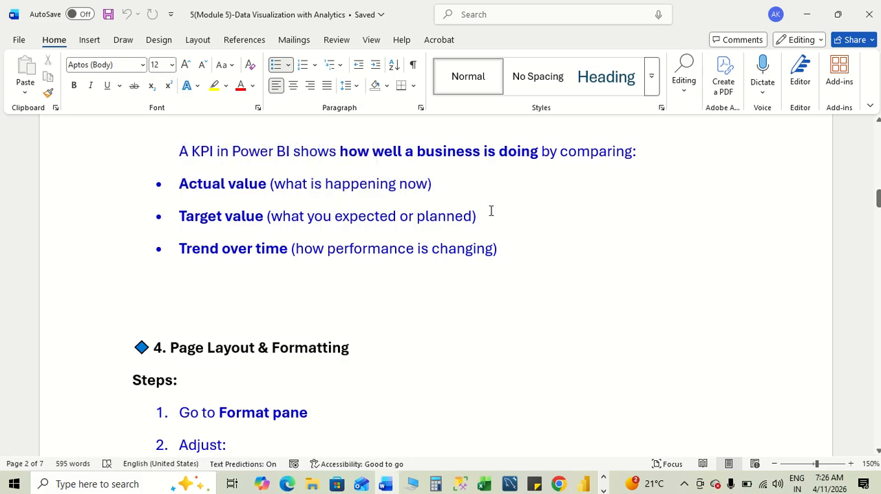
drag(495, 215, 134, 218)
click(240, 263)
drag(501, 251, 172, 249)
click(410, 295)
scroll(411, 294, up, 5)
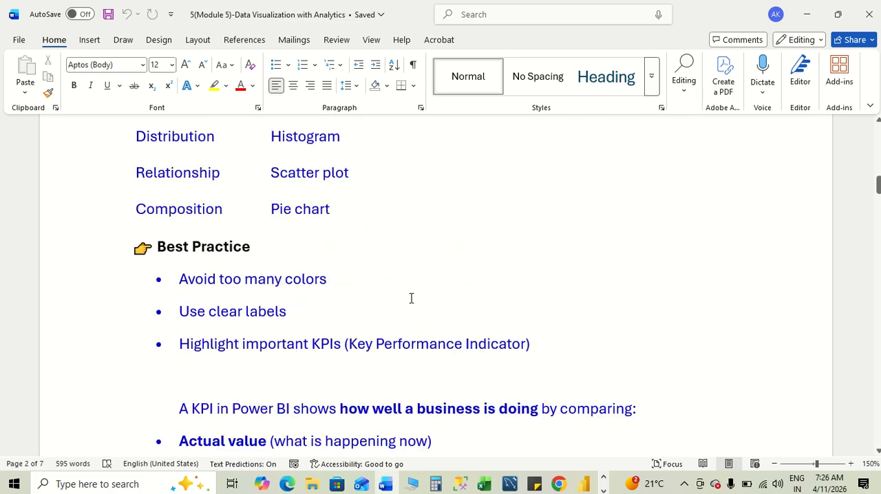
scroll(410, 298, down, 2)
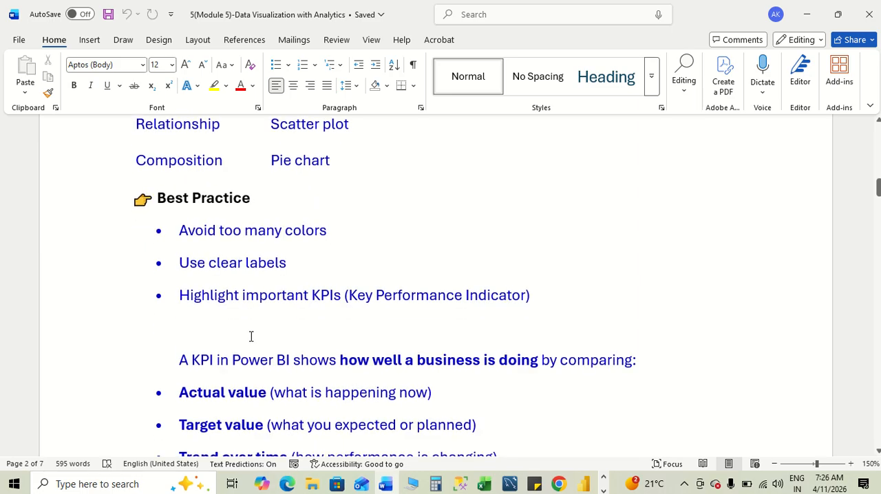
scroll(385, 324, down, 1)
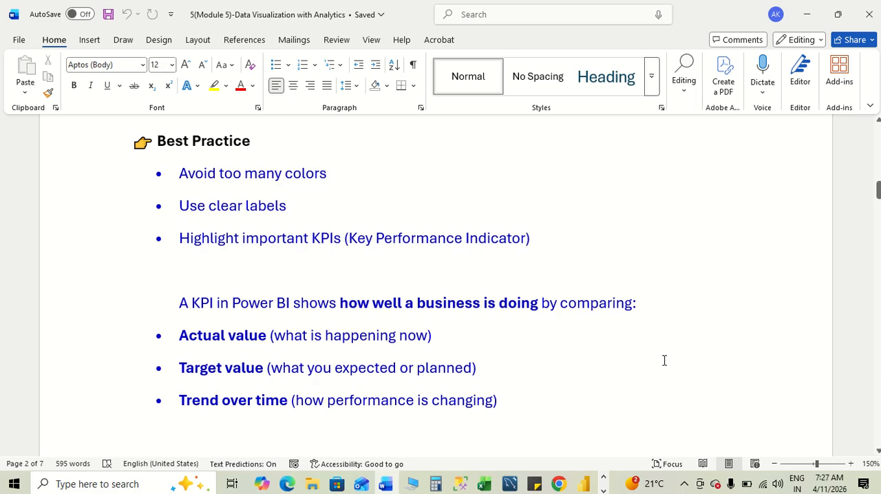
scroll(664, 361, down, 7)
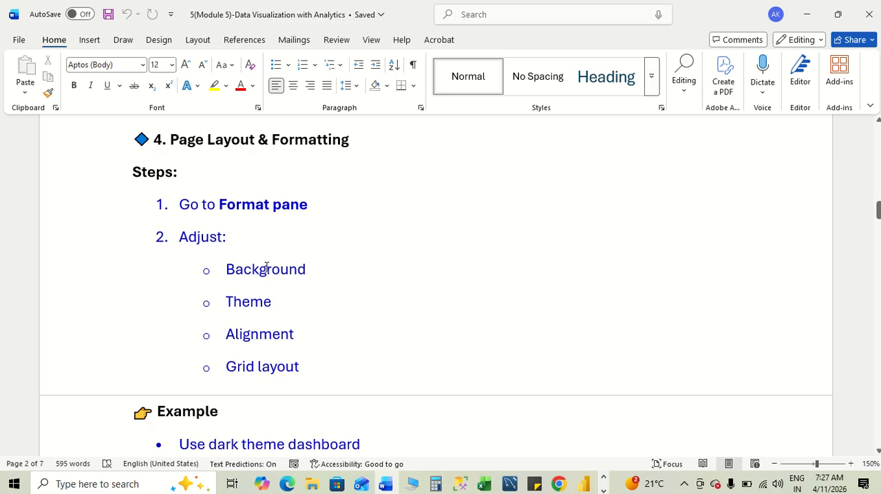
- Switch to Power BI and set the wallpaper colour of Page 3 to light yellow
key(alt+Tab)
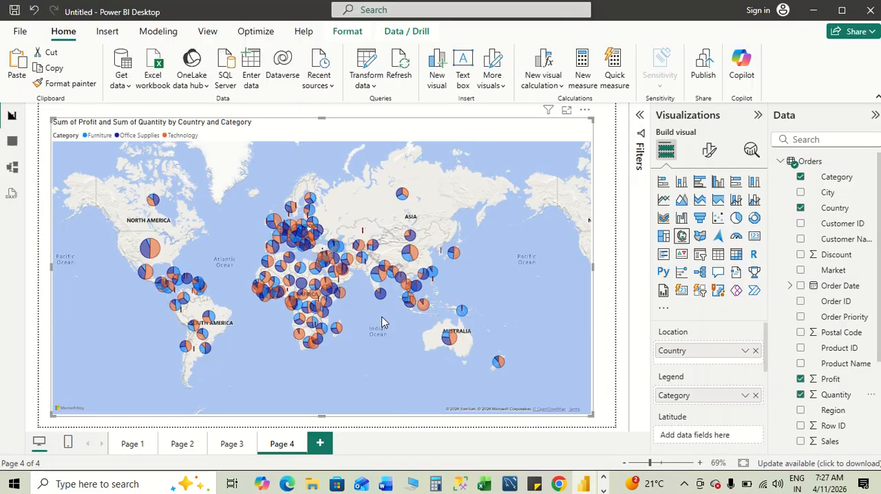
click(231, 444)
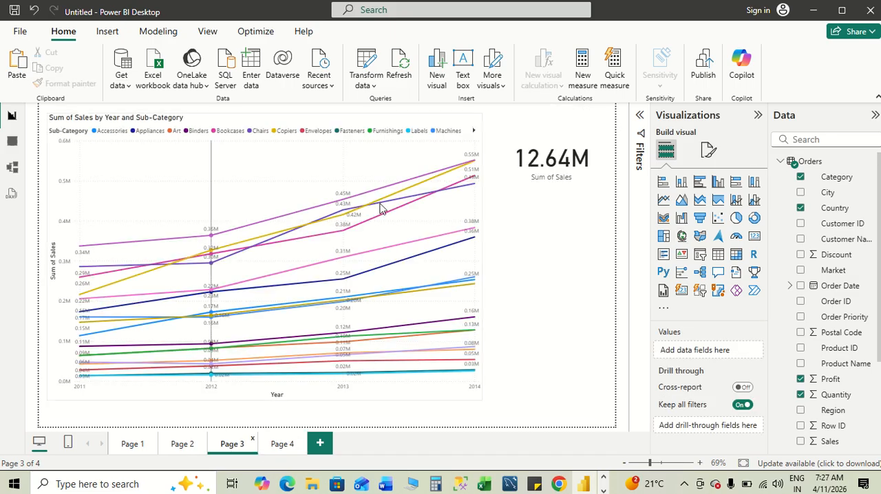
click(708, 150)
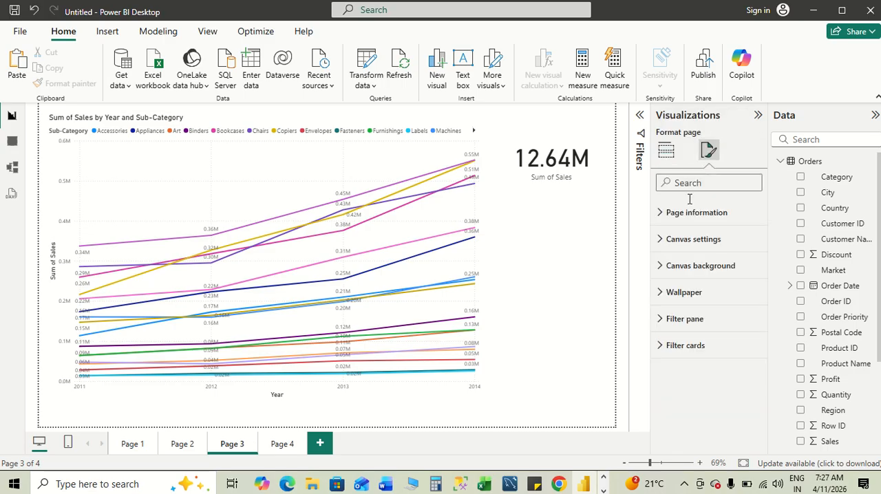
click(662, 292)
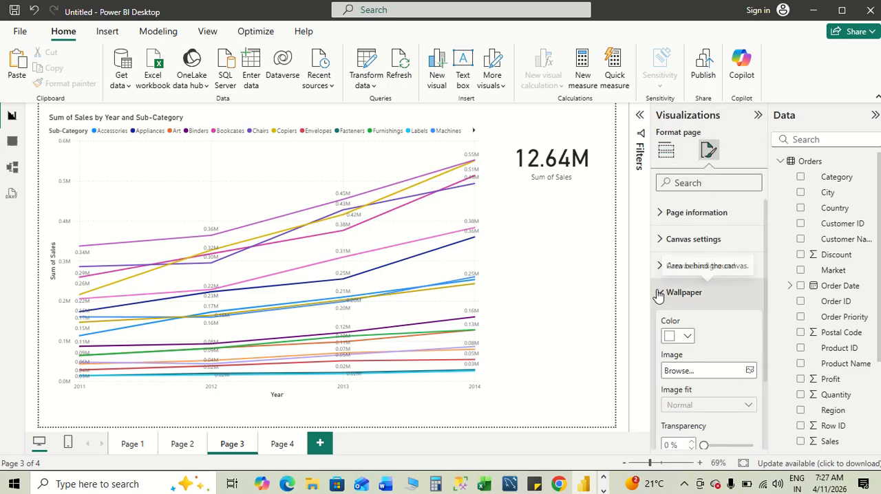
click(688, 337)
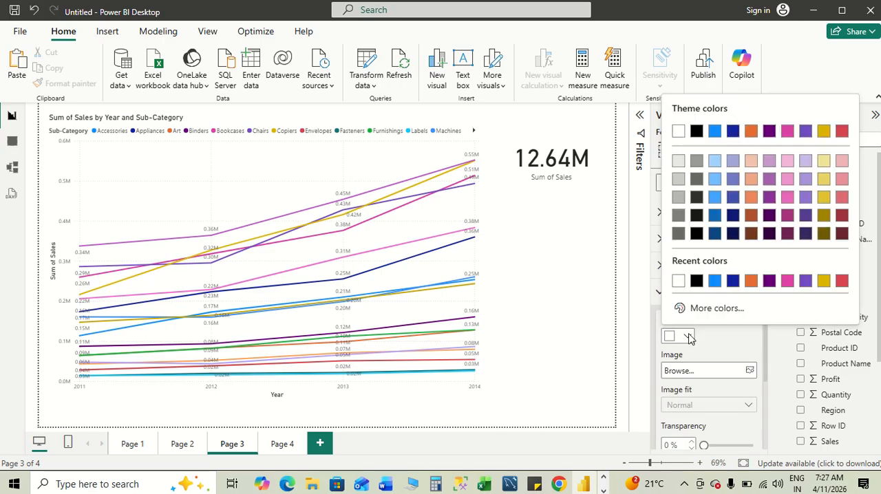
click(823, 162)
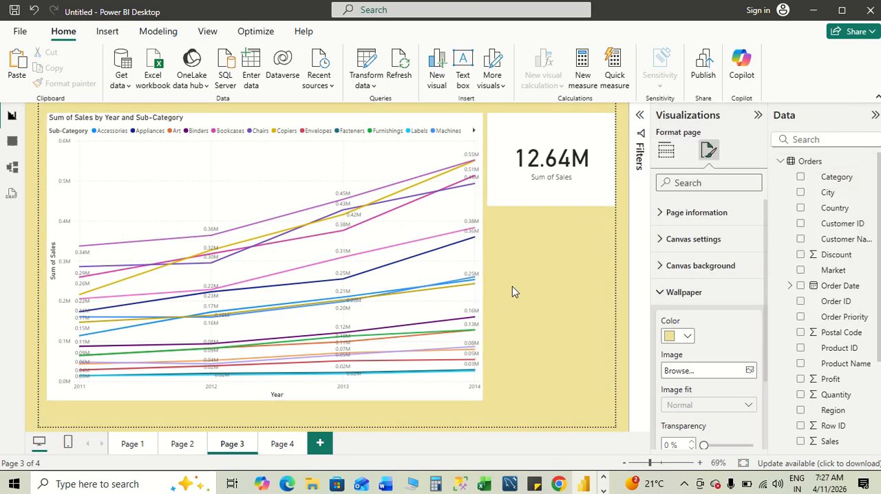
- Compare the "Page Layout & Formatting" steps in the Word notes with the page formatting options in Power BI
key(alt+Tab)
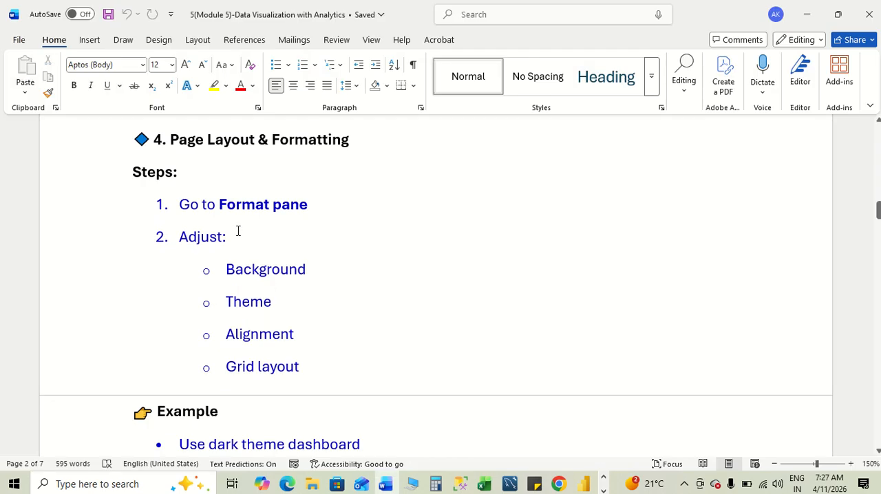
key(alt+Tab)
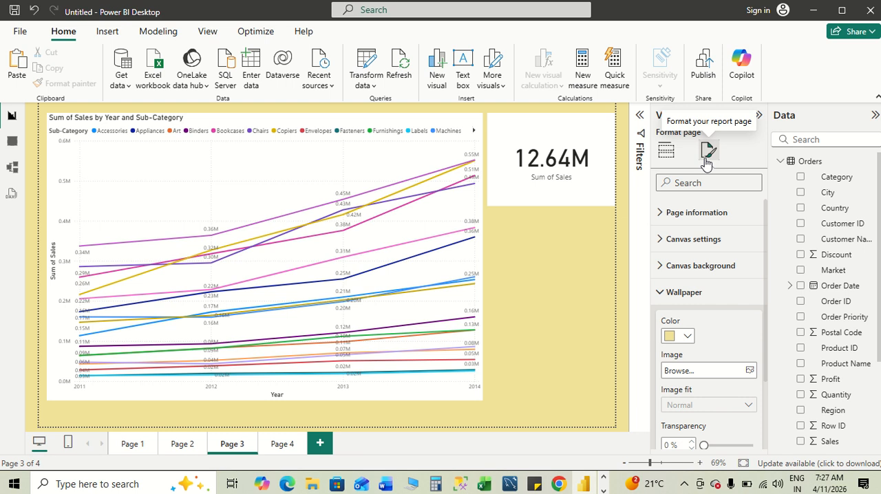
key(alt+Tab)
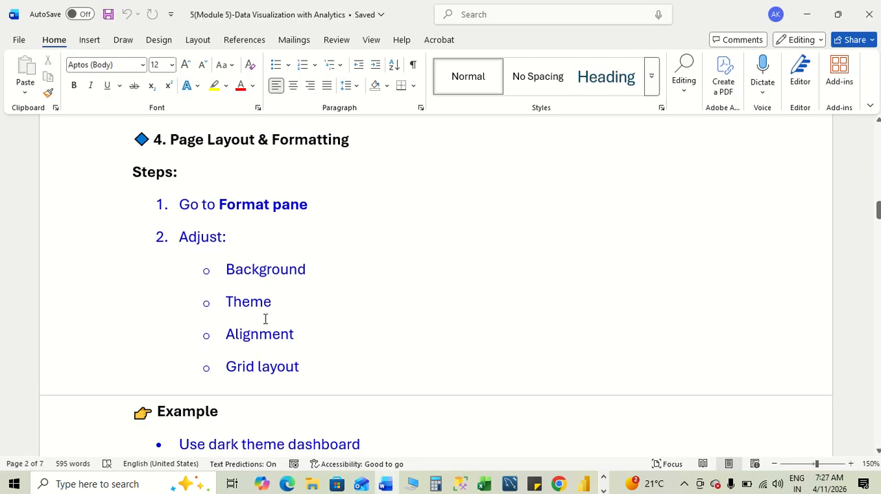
- Return to Power BI and examine the available report themes and the option to browse for a theme file
key(alt+Tab)
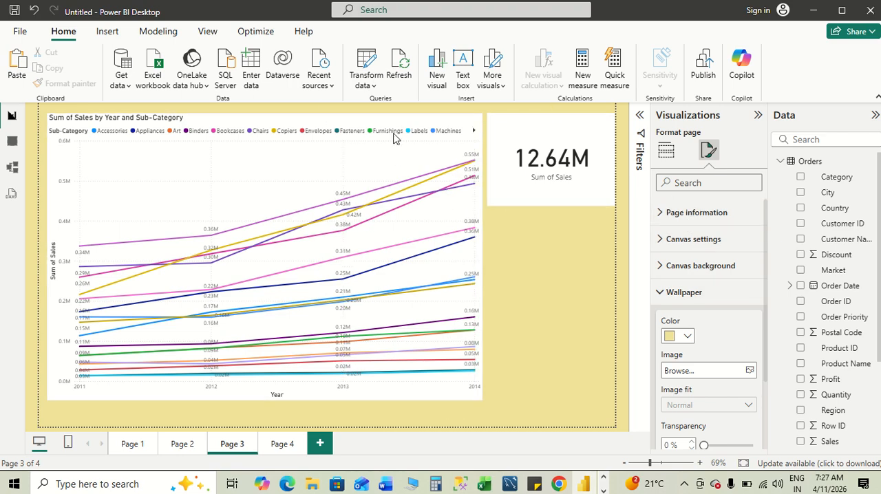
click(108, 32)
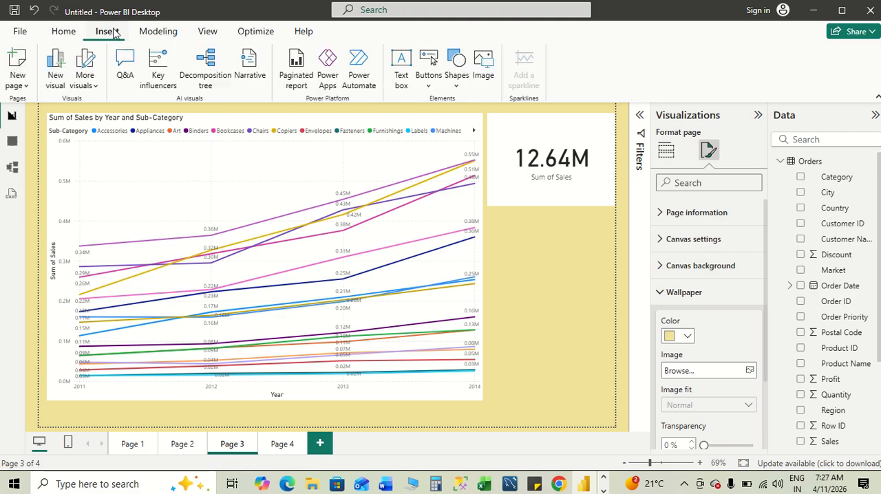
click(206, 31)
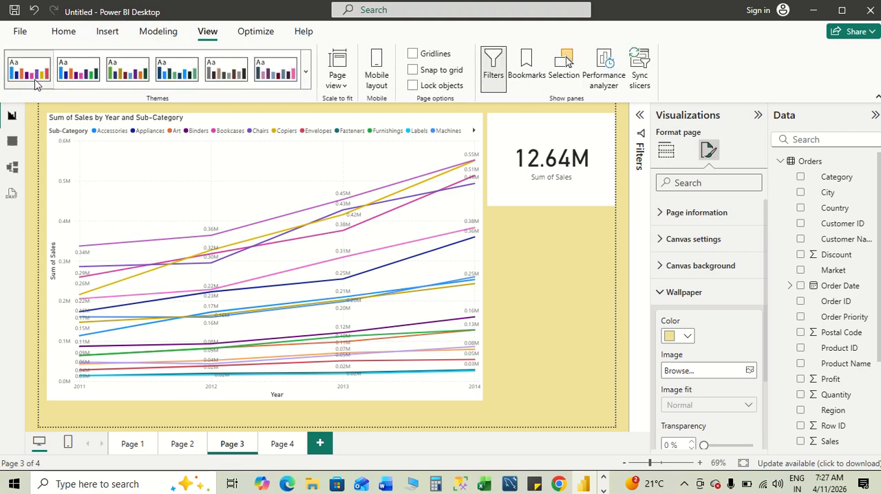
click(364, 177)
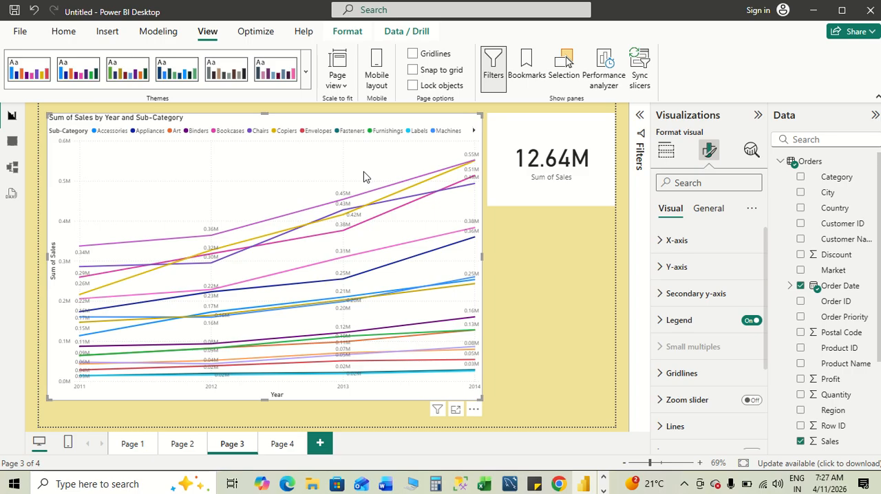
click(306, 79)
scroll(207, 309, down, 2)
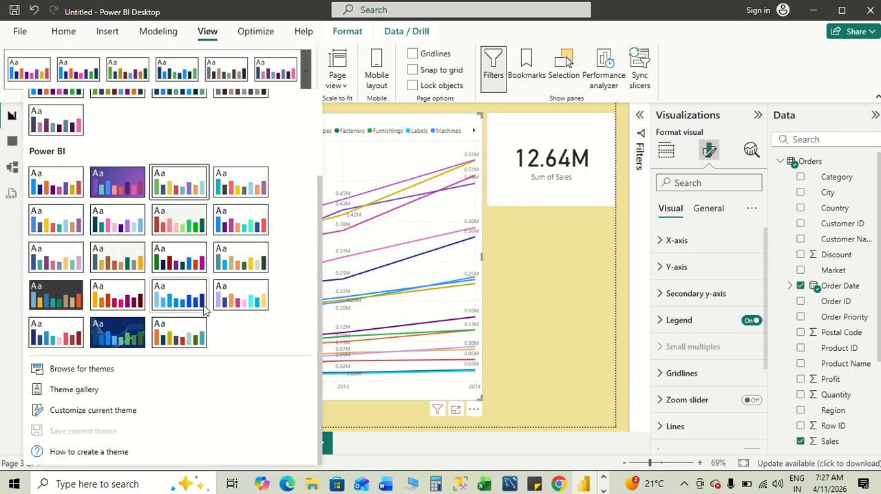
scroll(204, 311, up, 3)
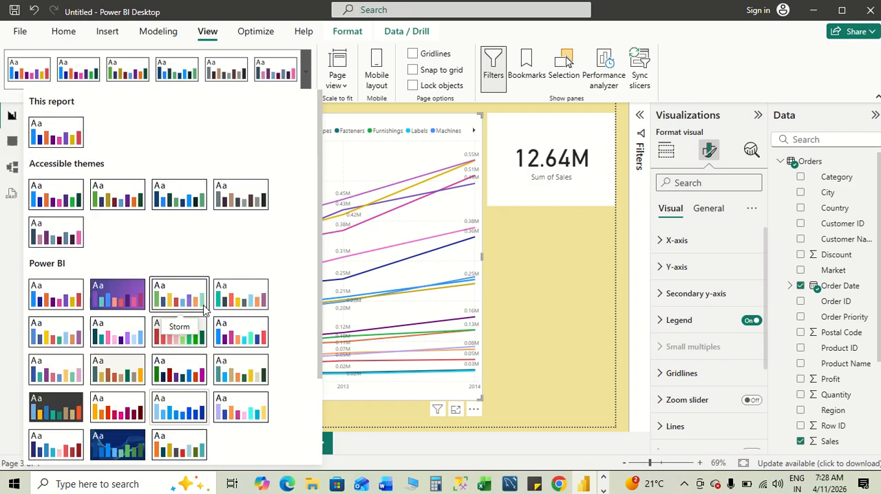
scroll(193, 324, down, 3)
click(97, 369)
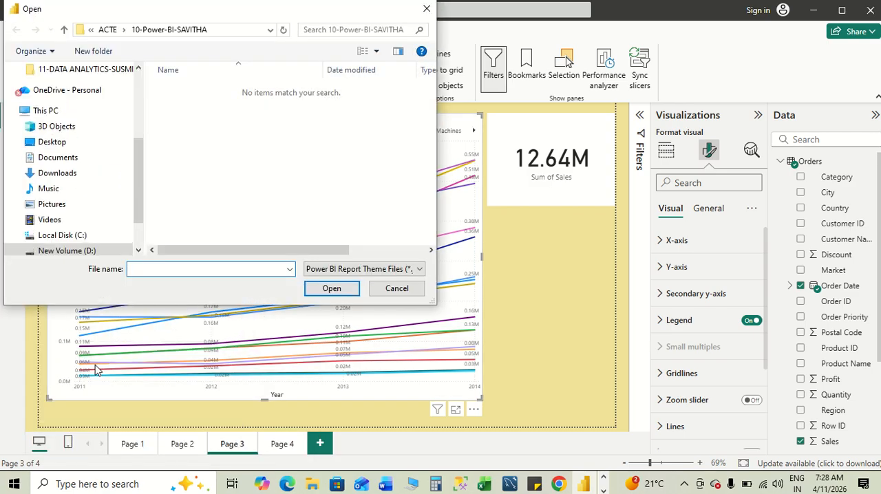
click(427, 8)
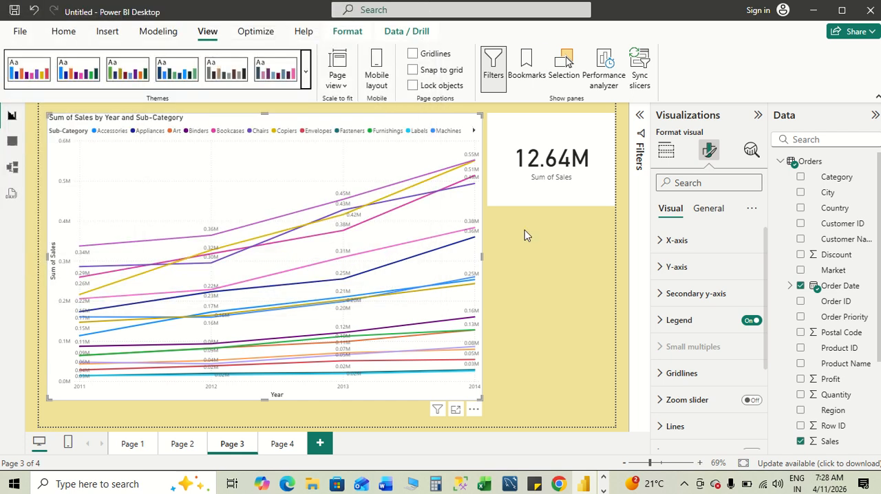
- Set the background colour of the line chart on Page 3 to light blue
click(545, 283)
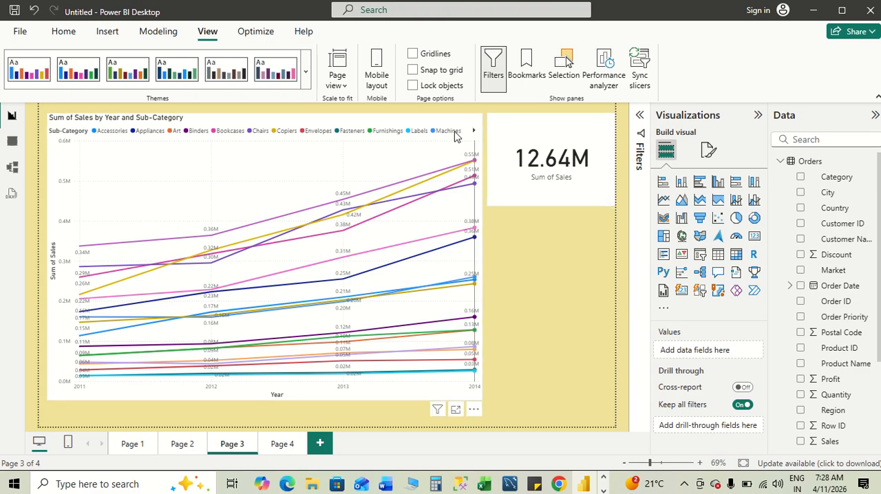
click(396, 158)
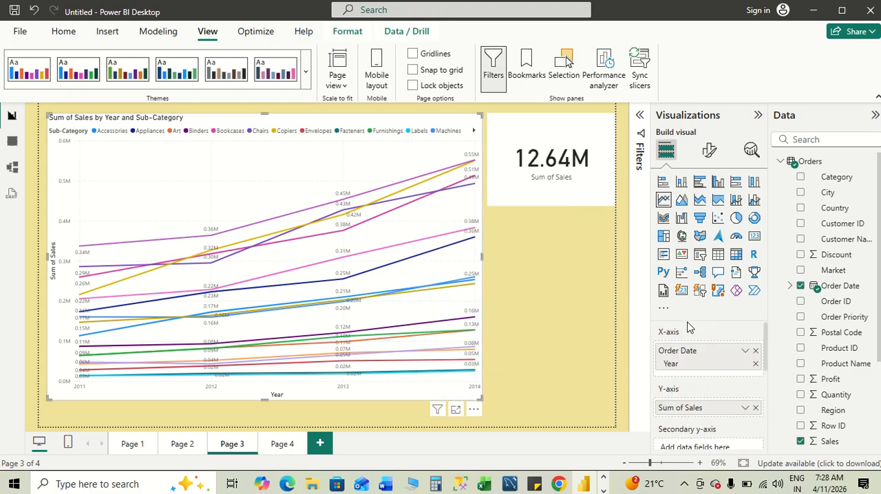
click(706, 156)
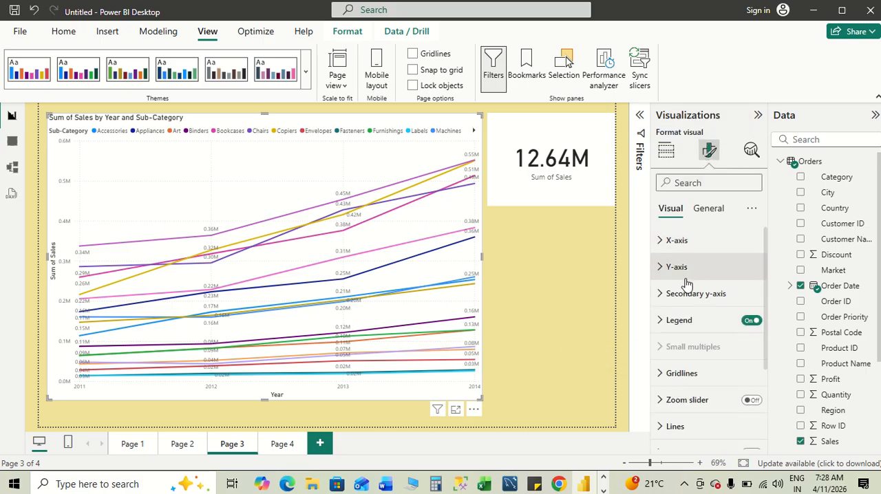
click(709, 207)
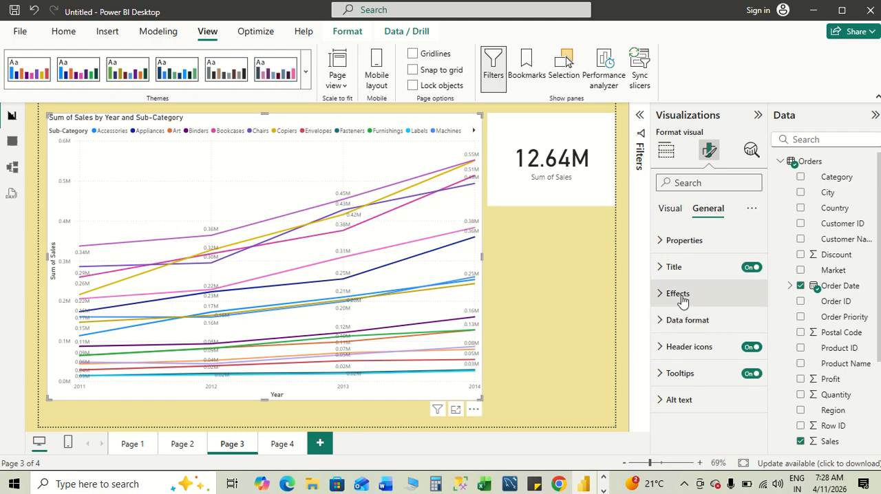
click(659, 296)
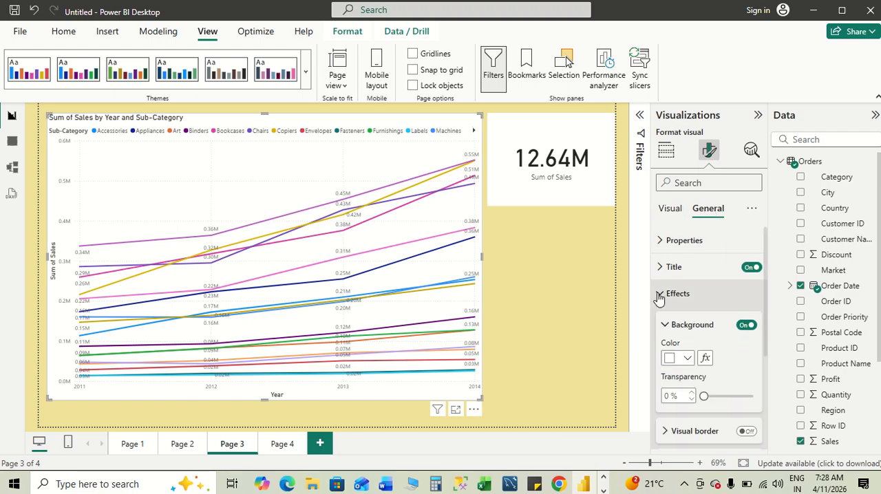
scroll(708, 353, down, 3)
scroll(708, 351, up, 2)
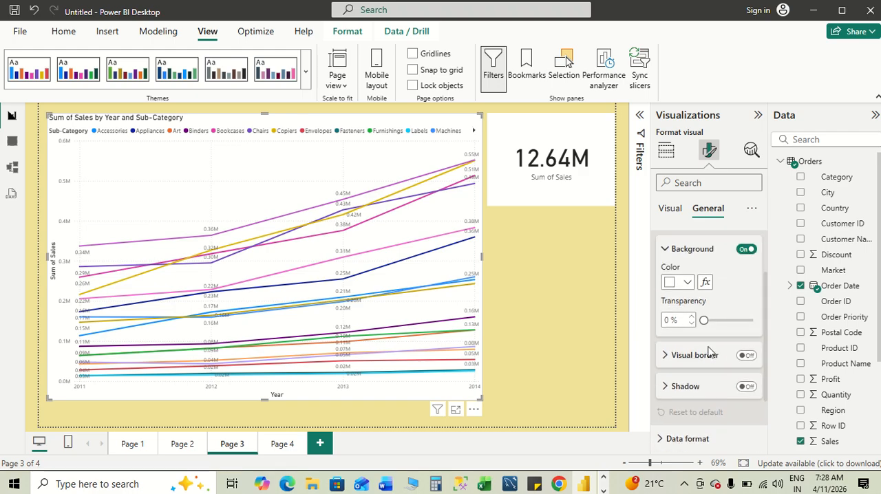
click(686, 344)
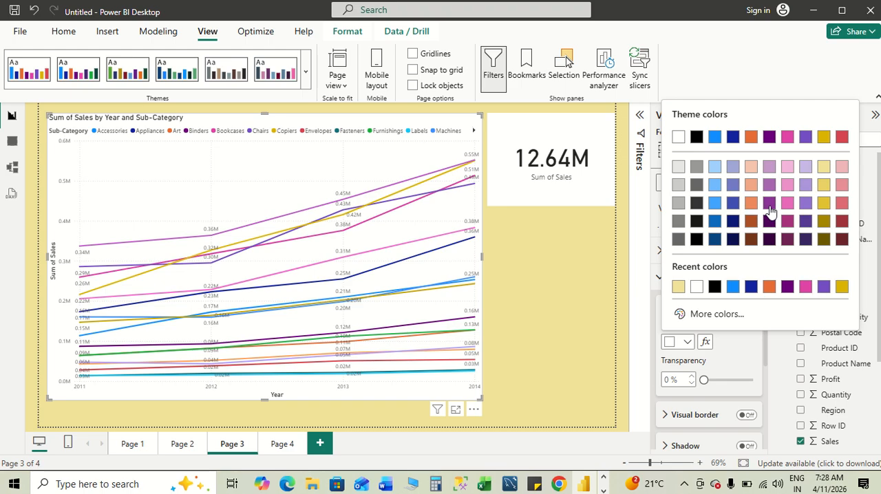
click(715, 170)
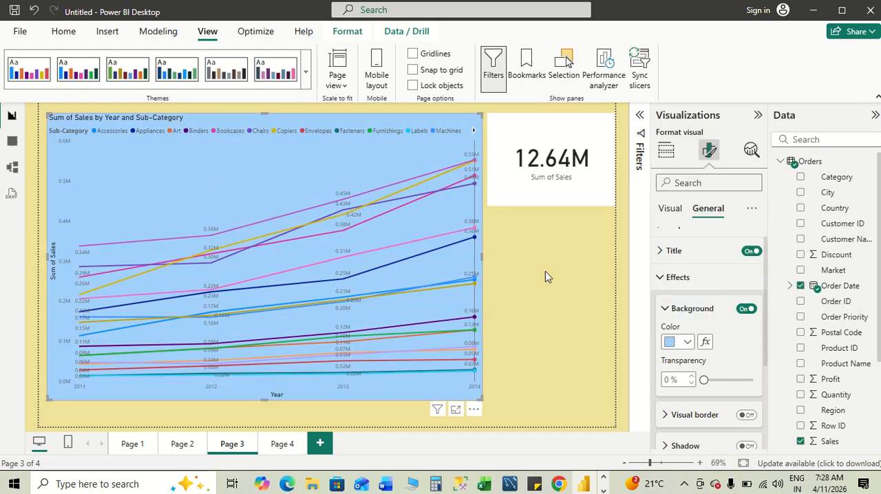
- Check the layout notes in Word, return to Power BI and shrink the line chart slightly in width and height
key(alt+Tab)
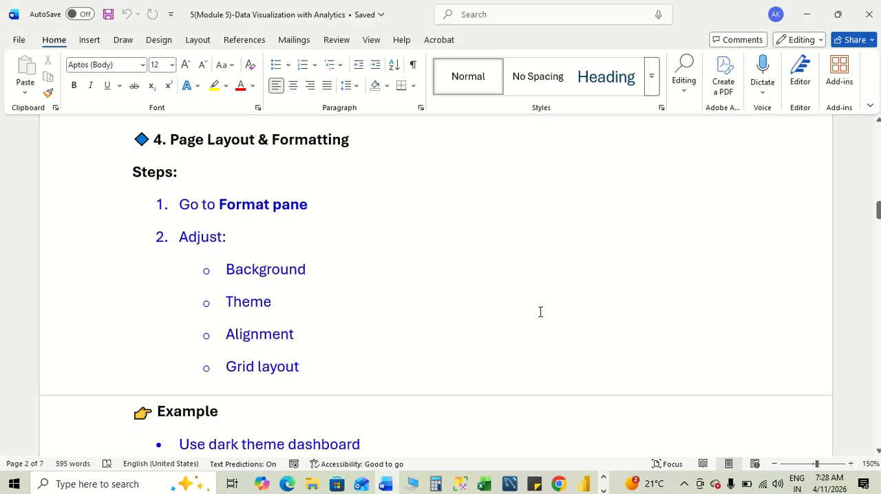
scroll(540, 312, down, 2)
key(alt+Tab)
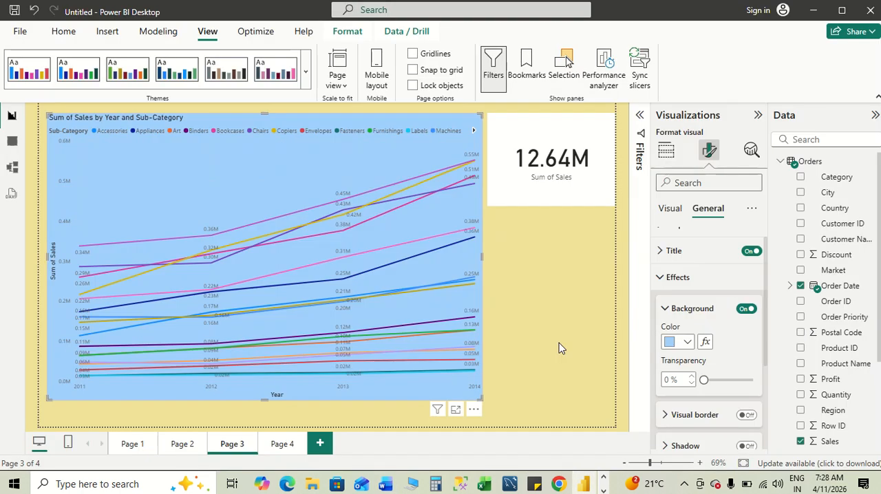
mouse_move(480, 399)
mouse_down()
mouse_move(417, 357)
mouse_move(489, 388)
mouse_move(472, 387)
mouse_up()
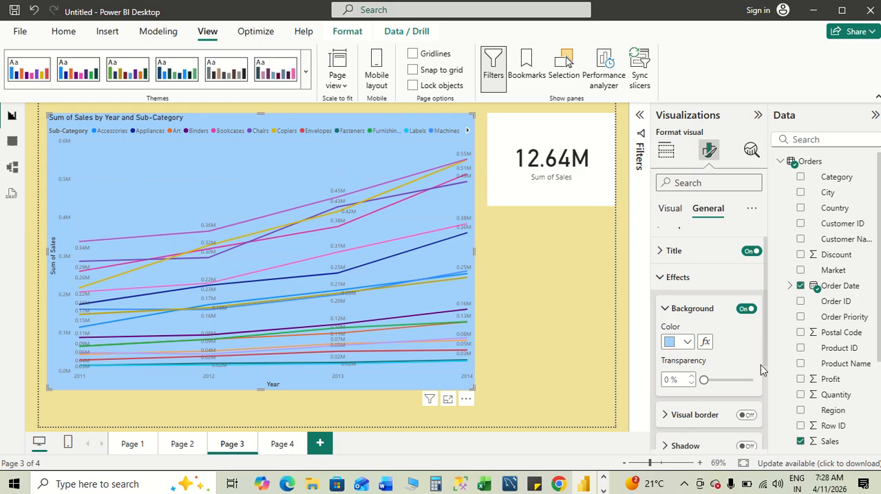
scroll(760, 364, down, 4)
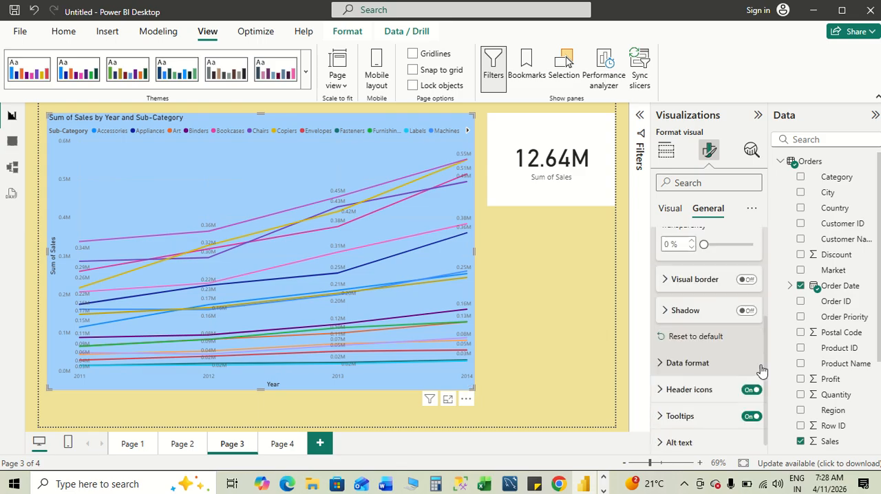
- Turn on the line chart's visual border with 14 px rounded corners and a 4 px width
click(750, 273)
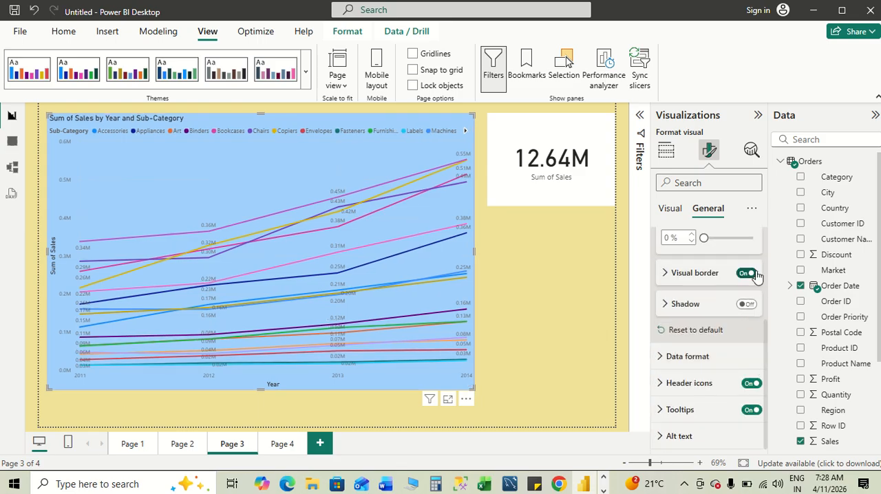
click(664, 273)
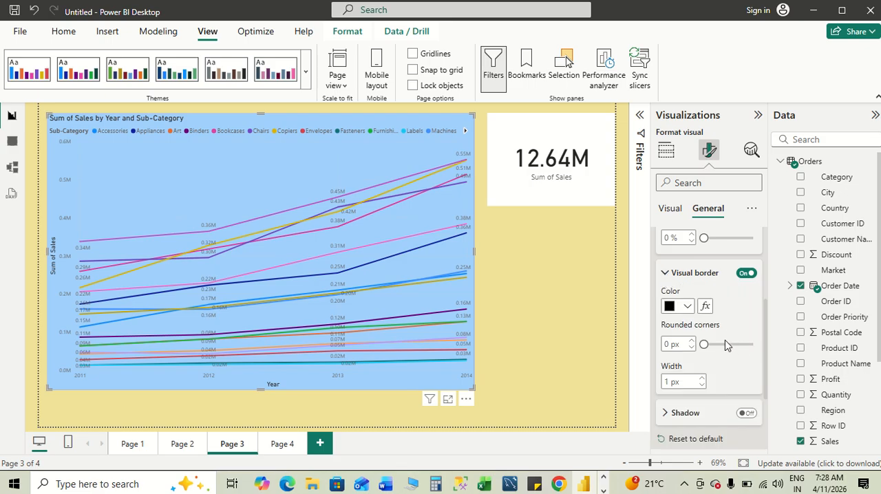
drag(729, 344, 727, 342)
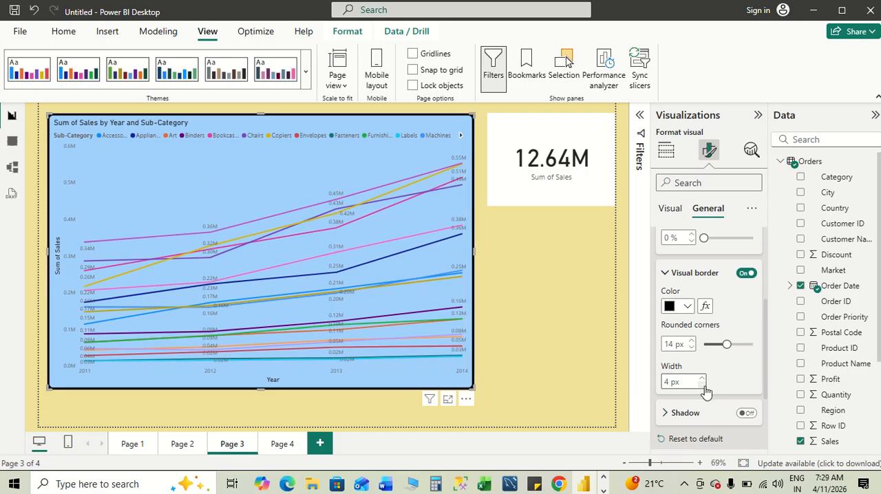
- Check the layout steps and example in the Word notes, return to Power BI and look through the line chart's visual and general format options
key(alt+Tab)
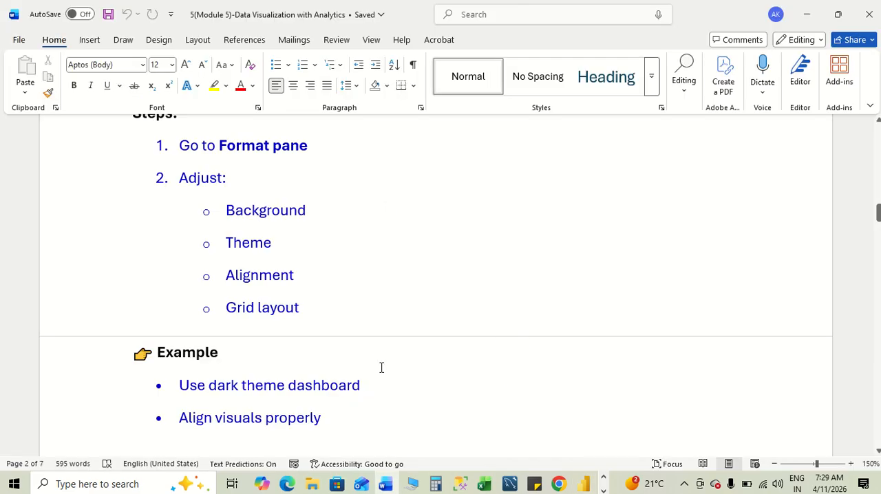
scroll(290, 295, down, 1)
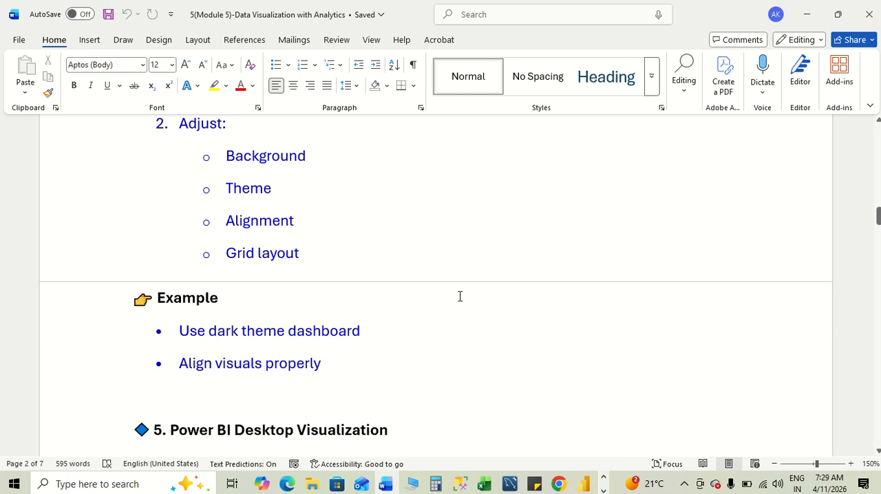
key(alt+Tab)
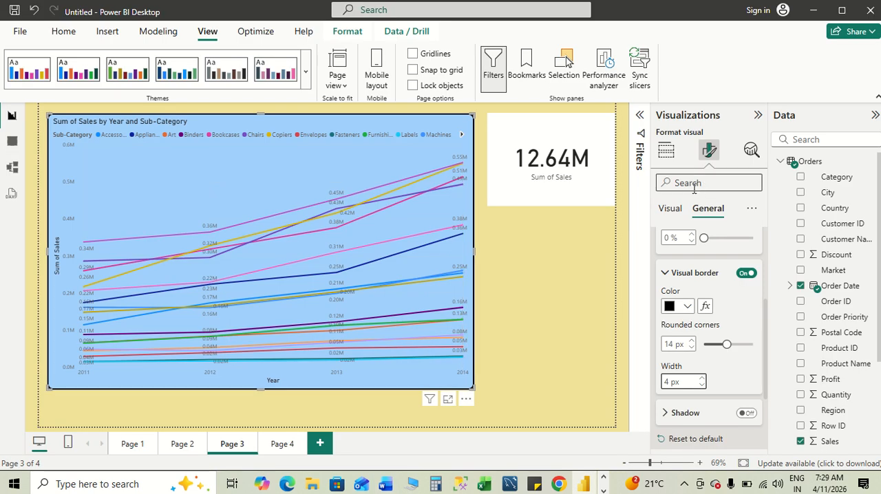
click(670, 208)
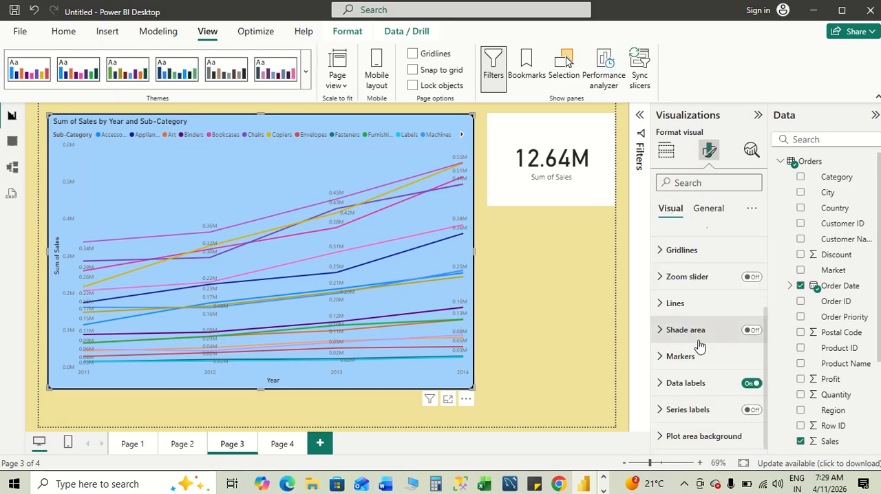
scroll(699, 346, up, 3)
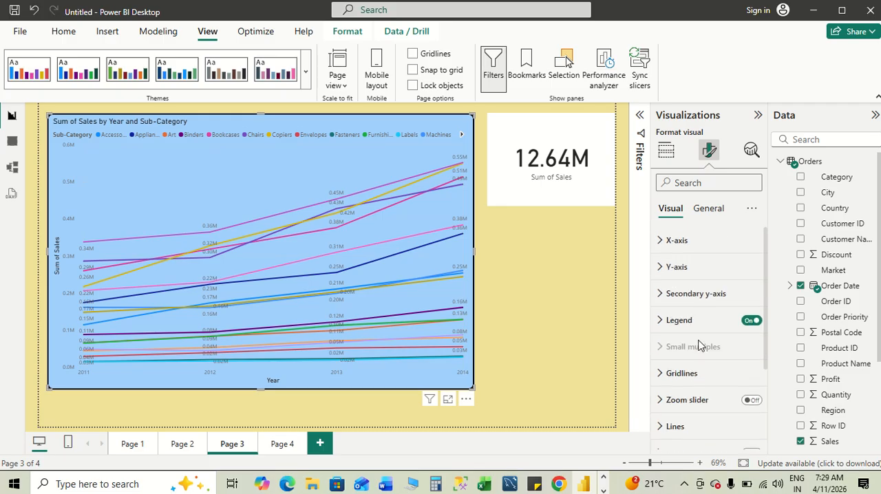
scroll(699, 346, down, 3)
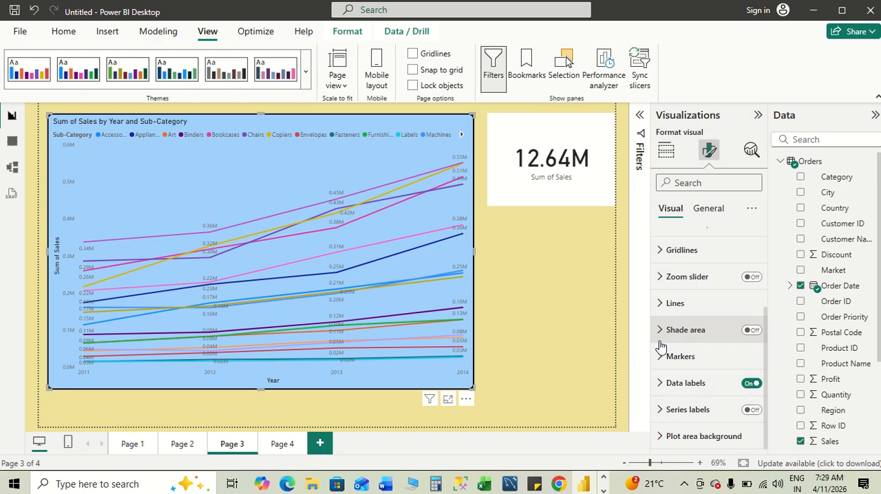
scroll(699, 344, up, 3)
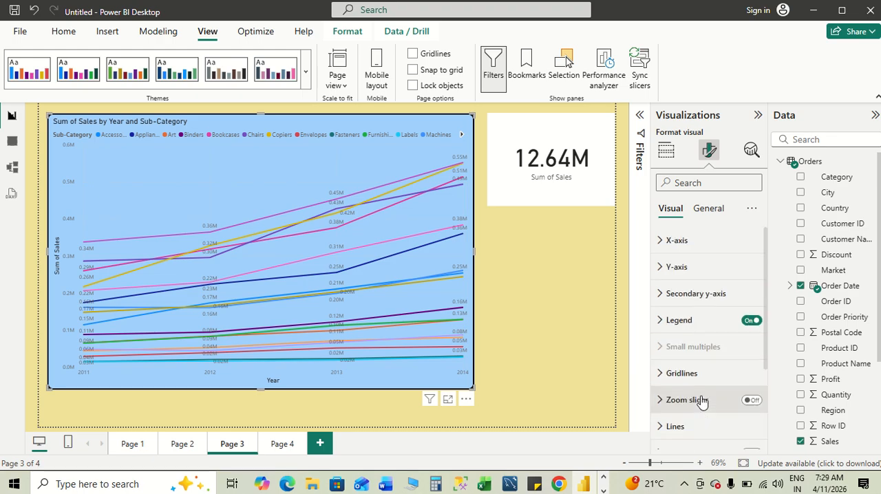
click(706, 210)
scroll(695, 350, down, 5)
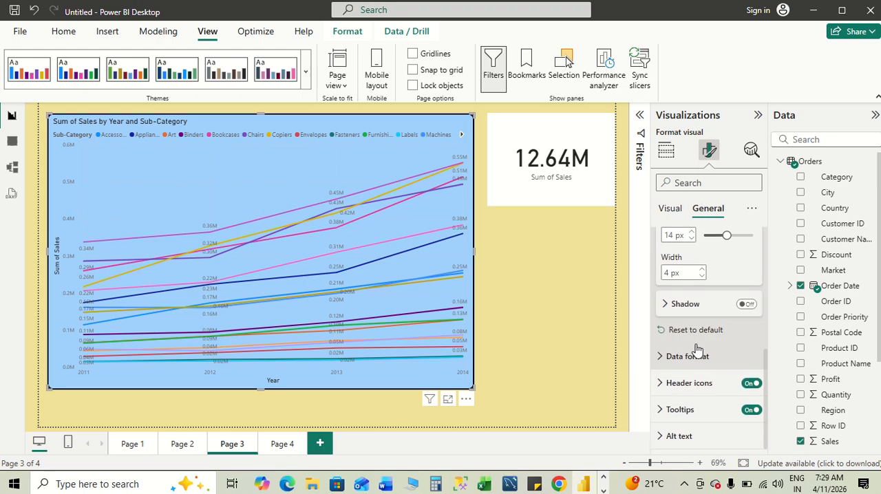
click(671, 212)
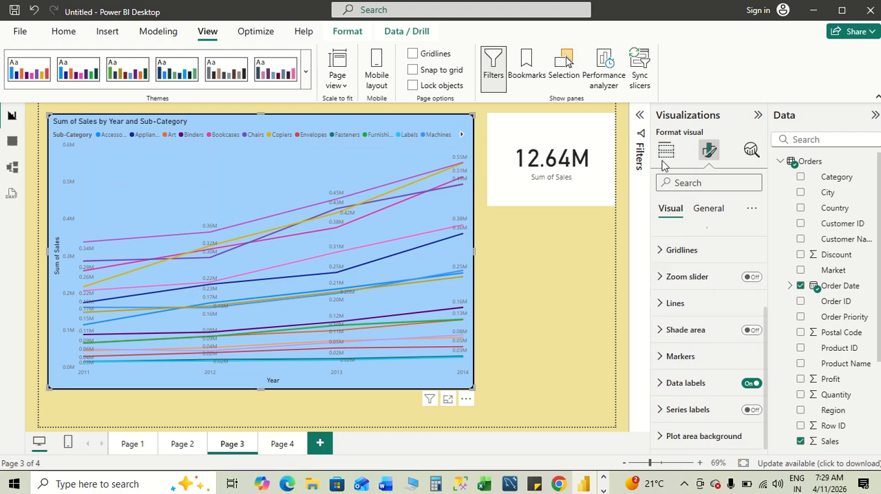
- Examine the line chart's build settings, from its axis and legend fields down to the tooltips and drill-through options
click(665, 150)
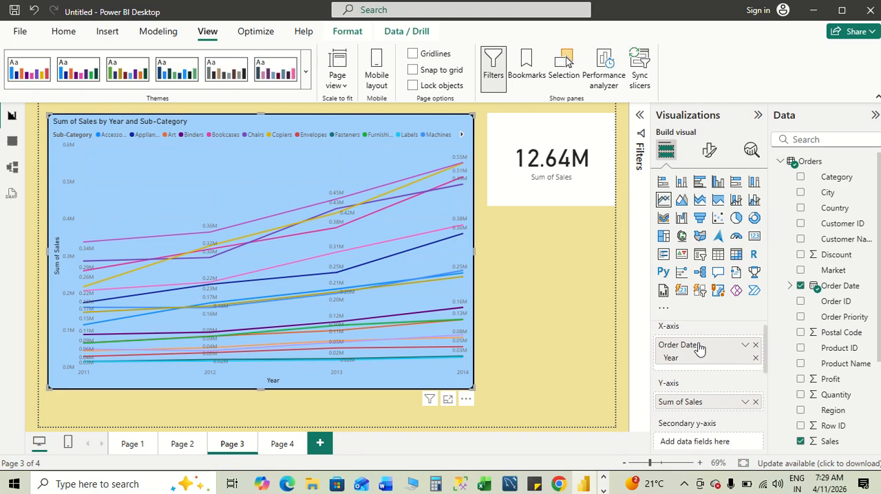
scroll(698, 349, down, 5)
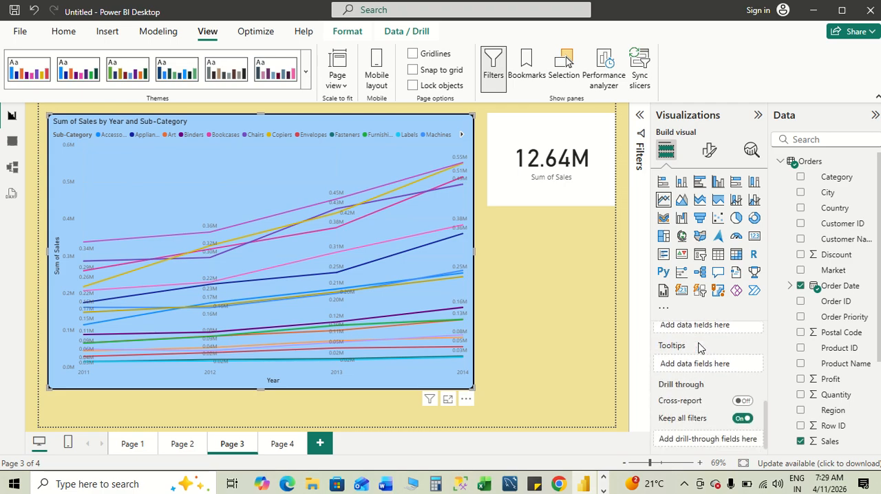
scroll(698, 349, up, 5)
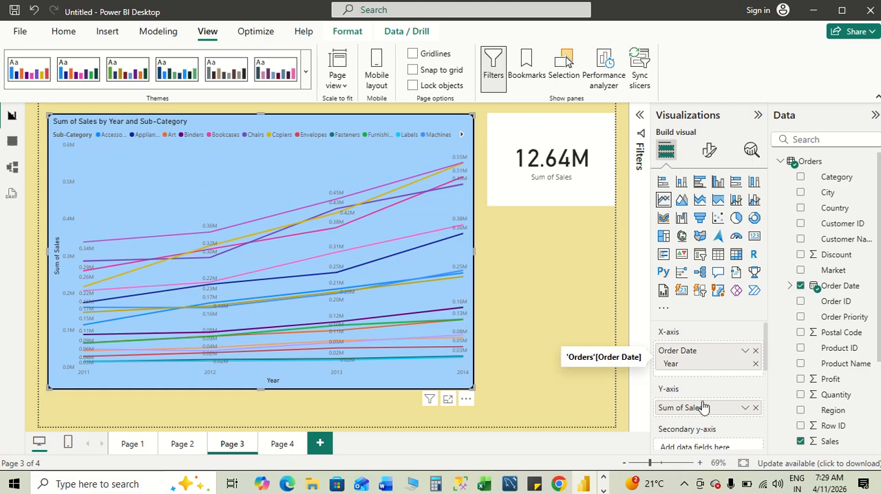
scroll(702, 408, down, 5)
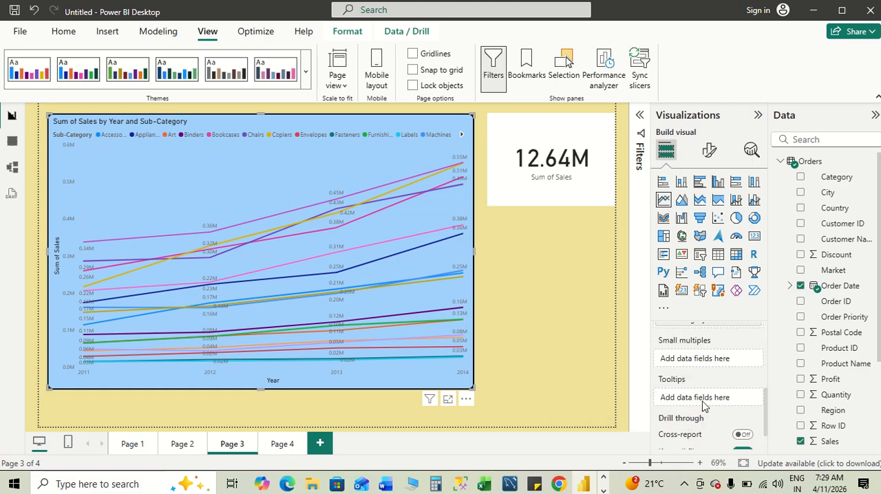
scroll(703, 407, down, 1)
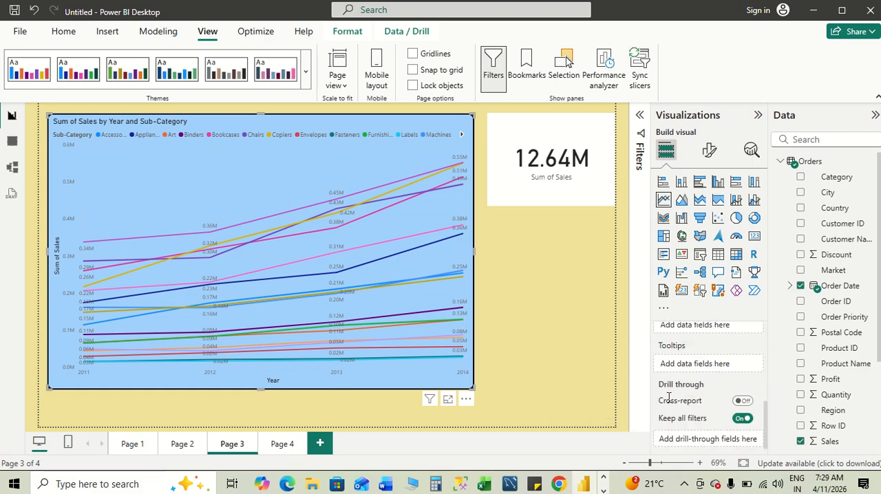
scroll(702, 389, up, 2)
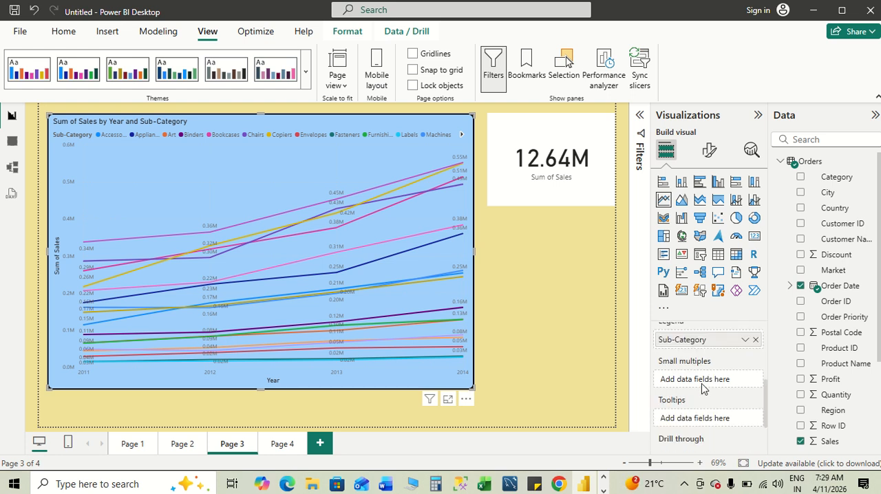
scroll(702, 389, up, 5)
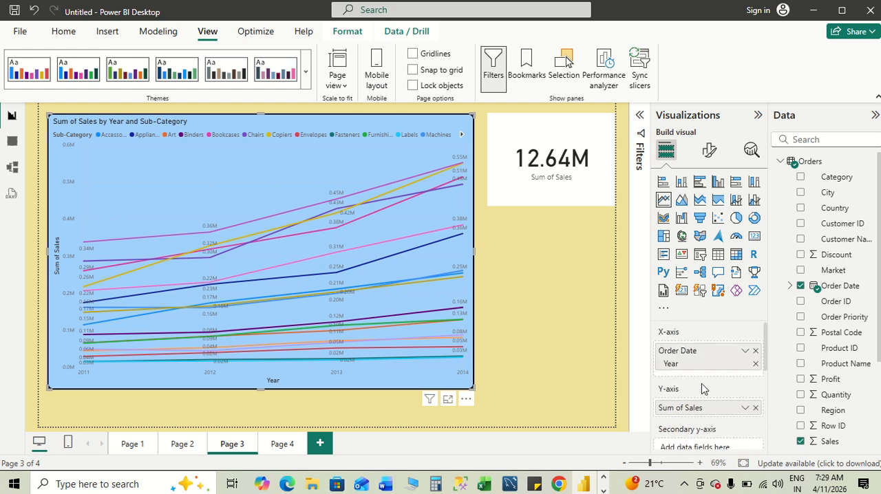
- Set the line chart's horizontal gridlines to 50% transparency with scale by width on and a 4 px width
click(709, 149)
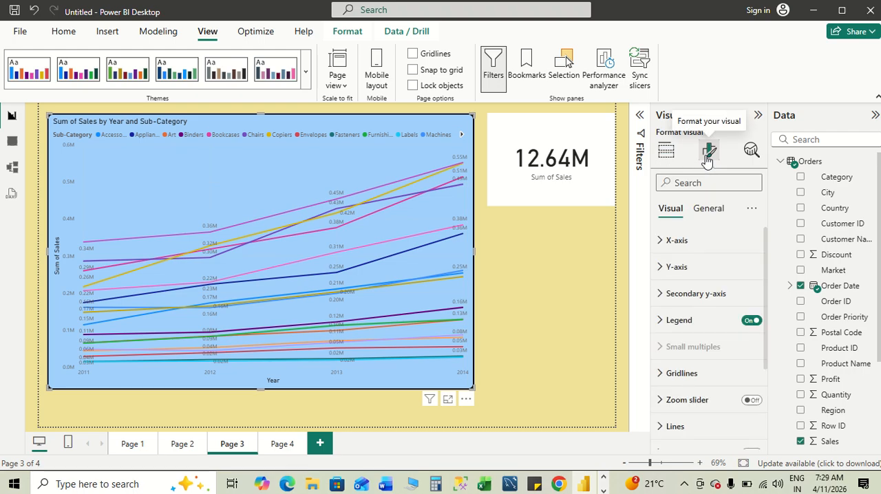
scroll(692, 343, down, 4)
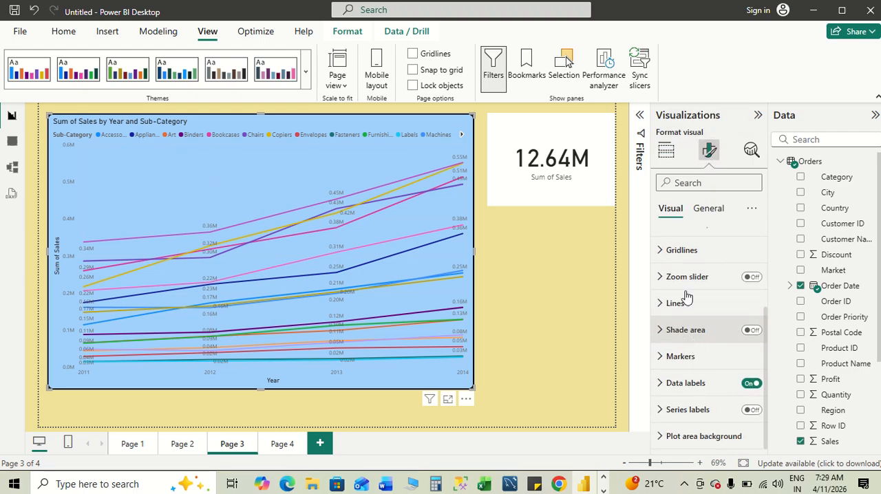
click(658, 252)
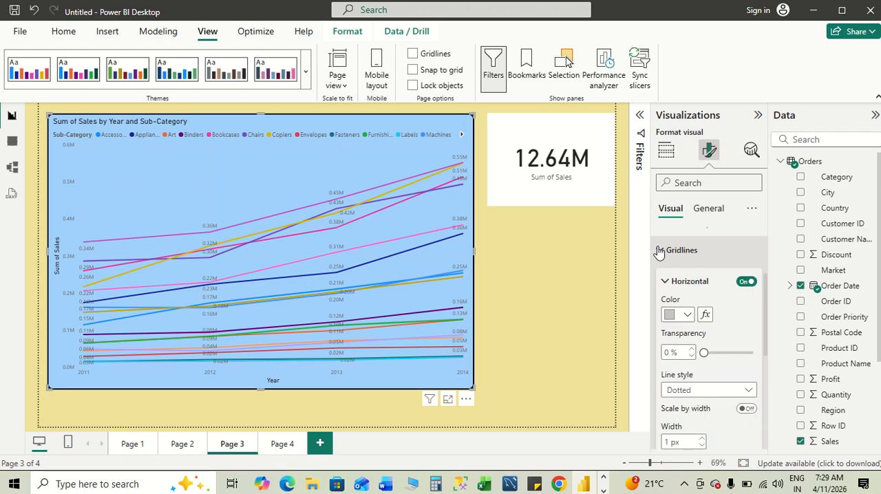
click(714, 352)
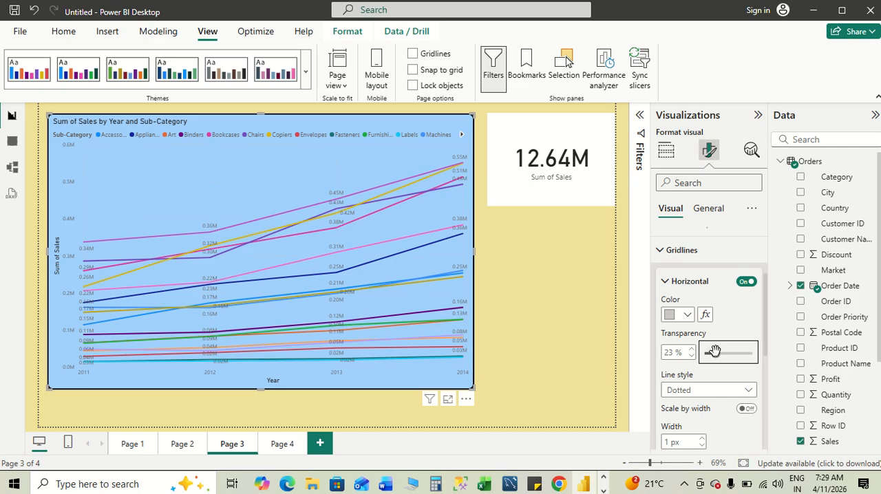
click(735, 353)
drag(733, 353, 728, 353)
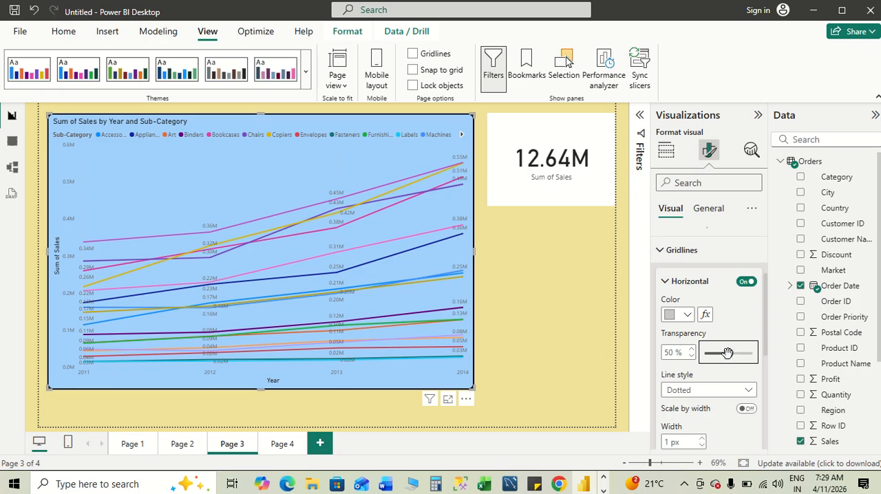
click(751, 410)
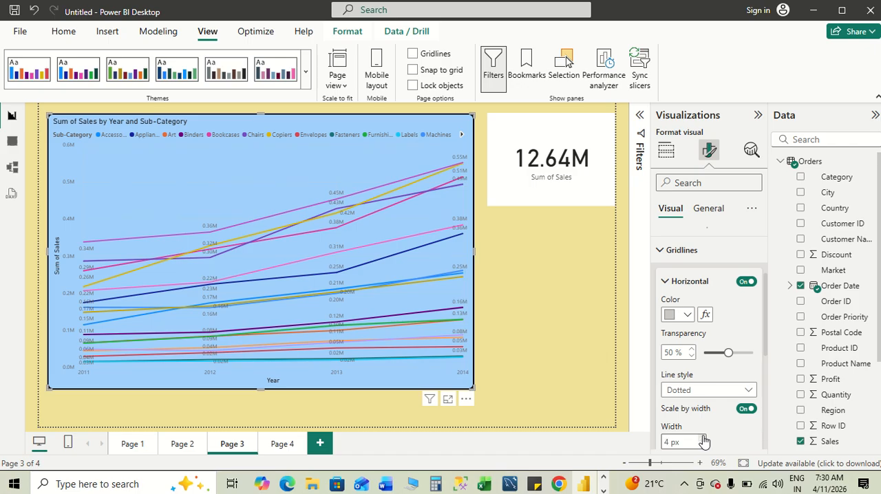
- Format the line chart's vertical gridlines as dashed with 38% transparency, scale by width on and a 4 px width
scroll(703, 441, down, 3)
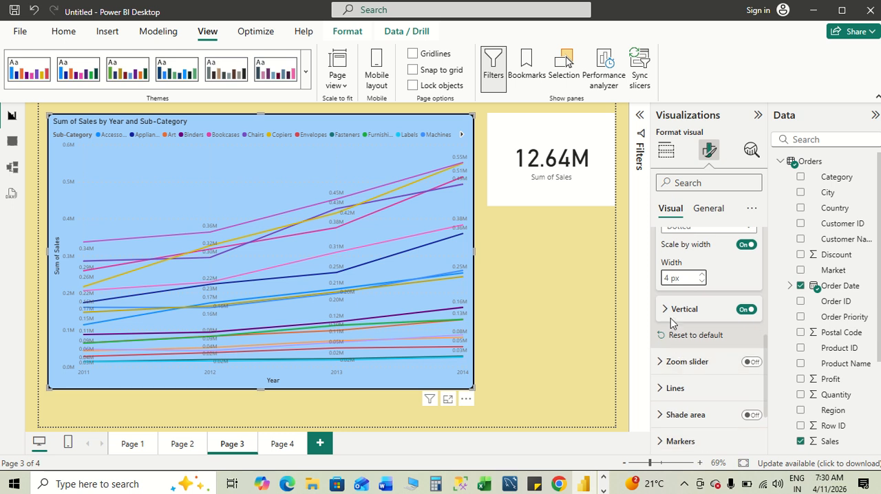
click(669, 311)
click(721, 377)
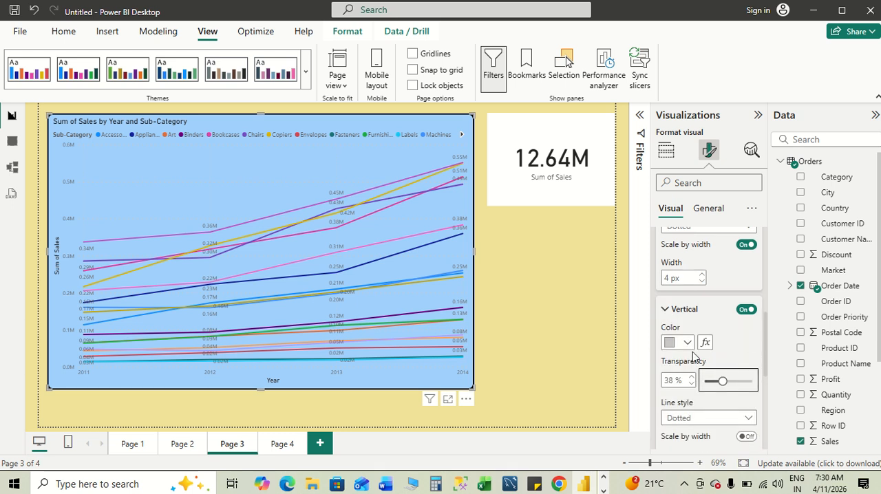
scroll(730, 384, down, 2)
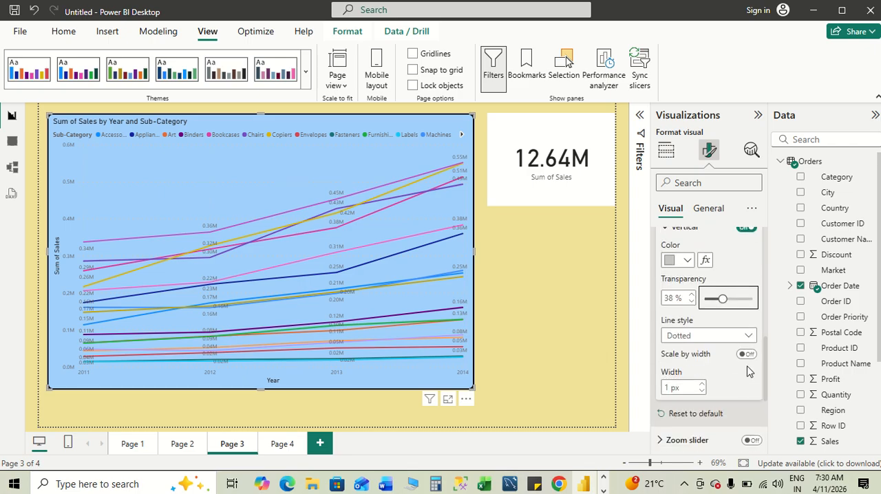
click(743, 337)
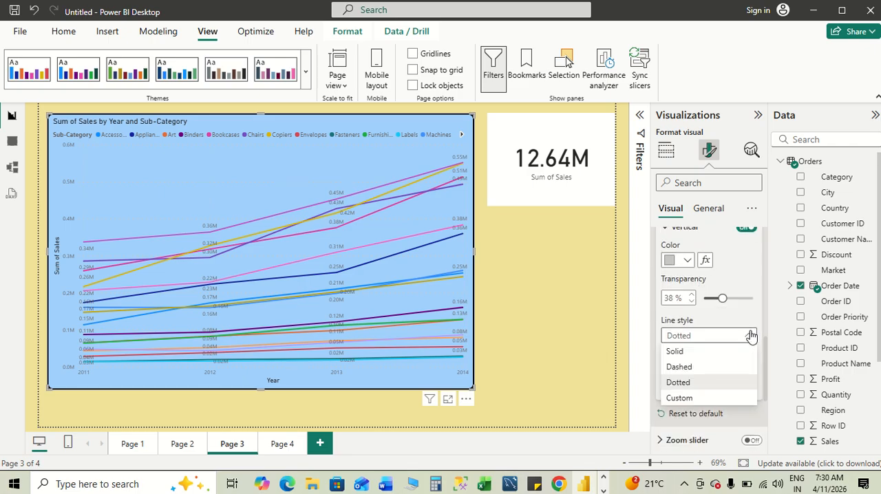
click(686, 368)
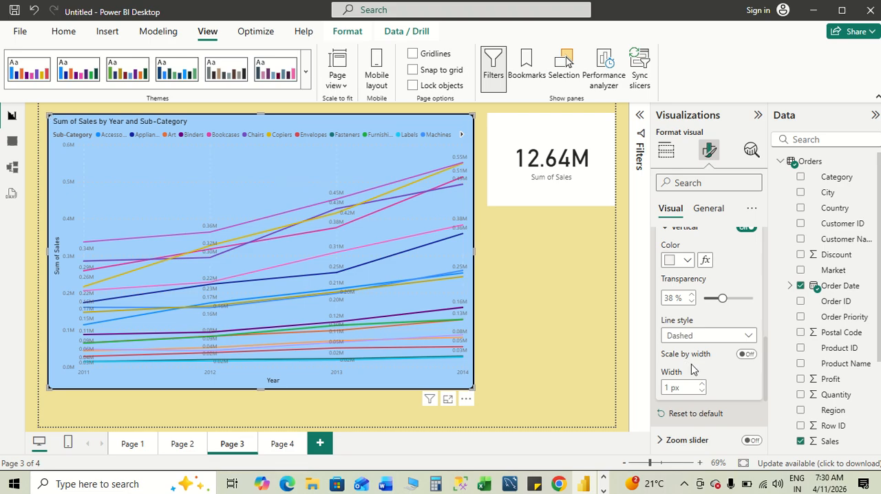
click(746, 355)
click(702, 388)
text(2)
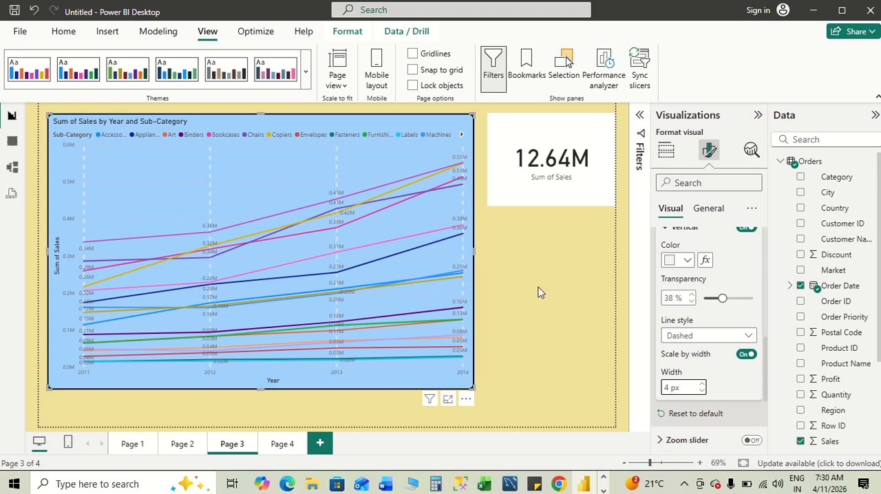
- Glance at the Word notes, return to Power BI and set the line chart's horizontal gridline color to black
key(alt+Tab)
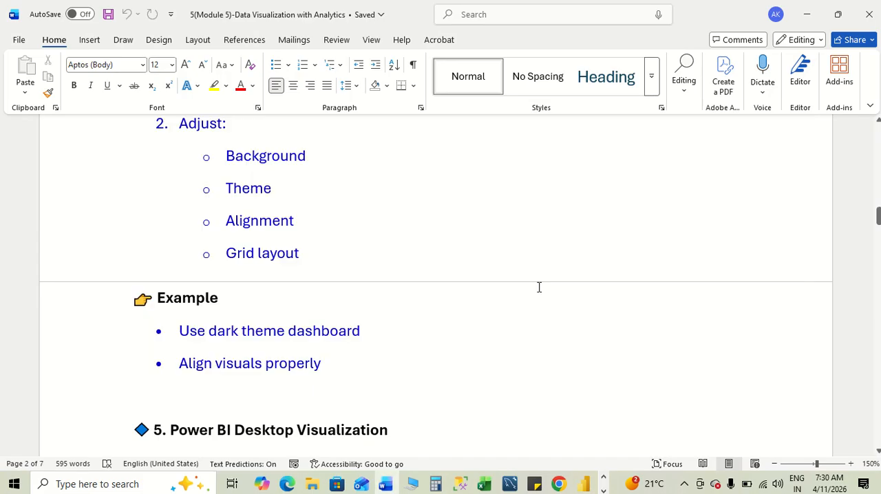
key(alt+Tab)
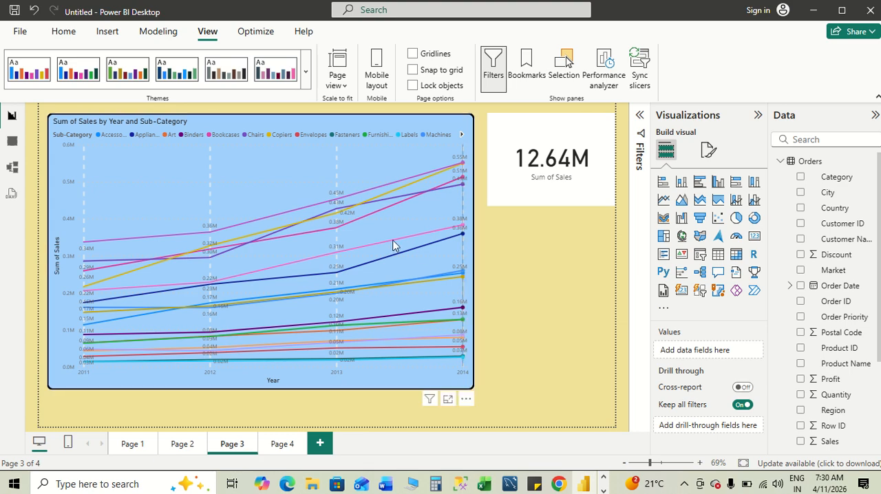
click(408, 154)
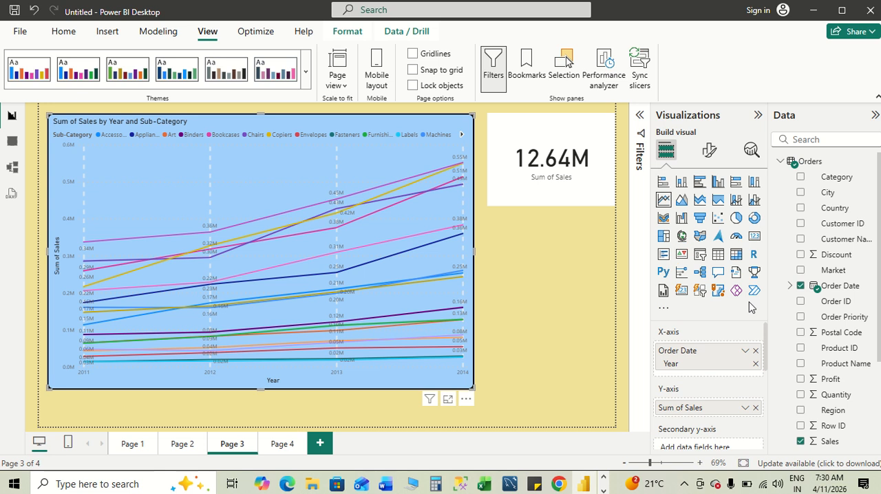
click(709, 150)
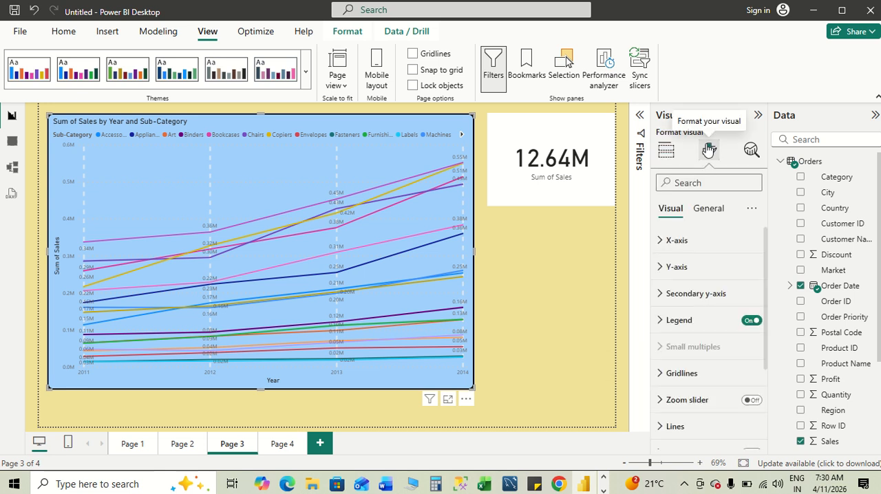
scroll(695, 360, down, 4)
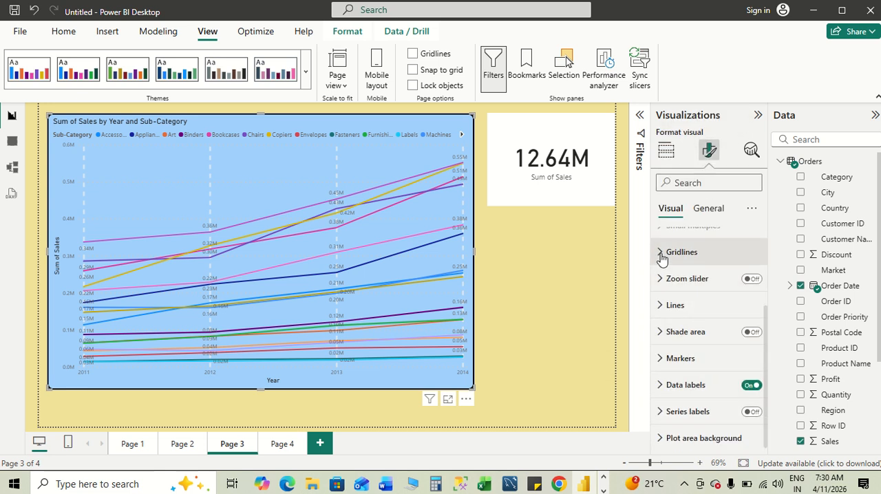
click(662, 254)
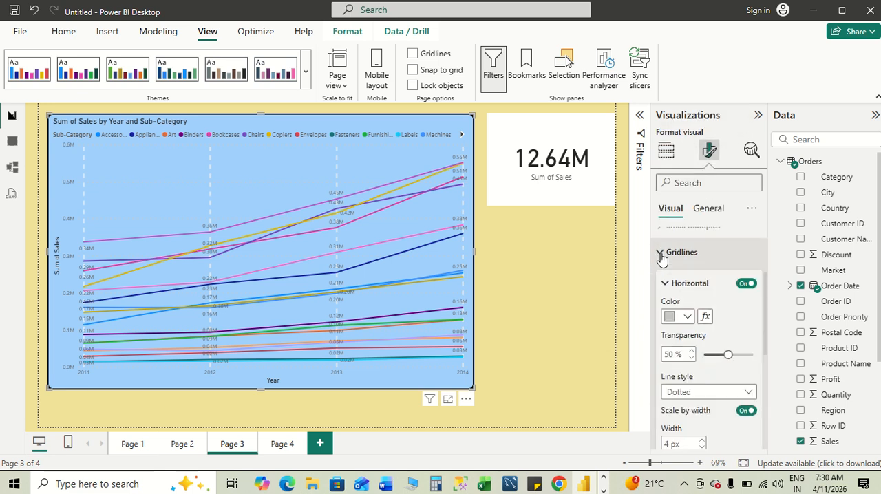
click(688, 318)
click(731, 265)
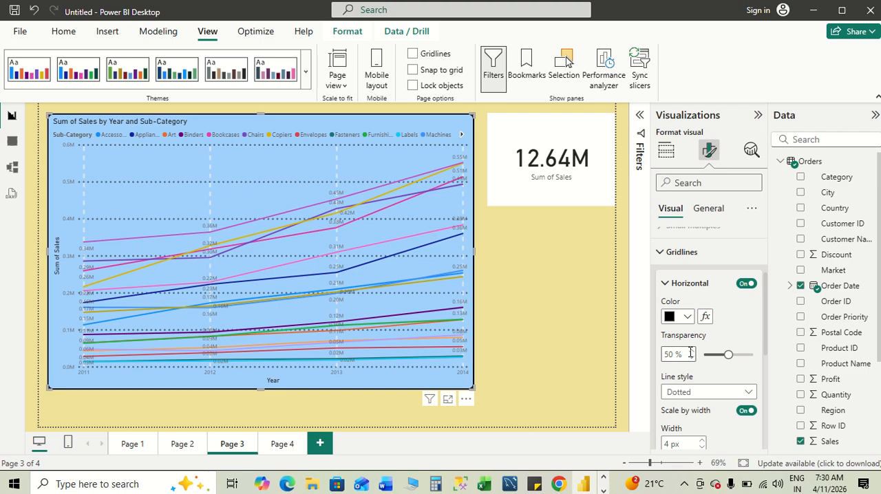
- Set the line chart's vertical gridline color to black
scroll(717, 333, down, 5)
scroll(716, 333, down, 2)
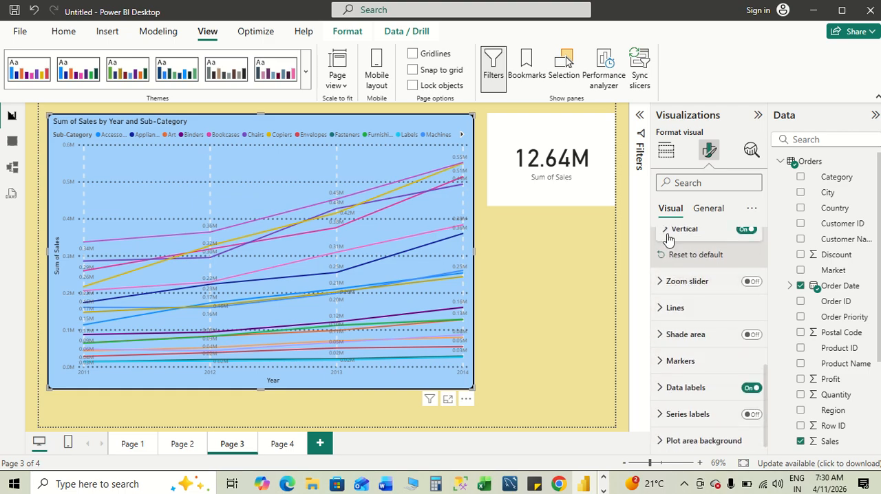
click(665, 229)
click(688, 267)
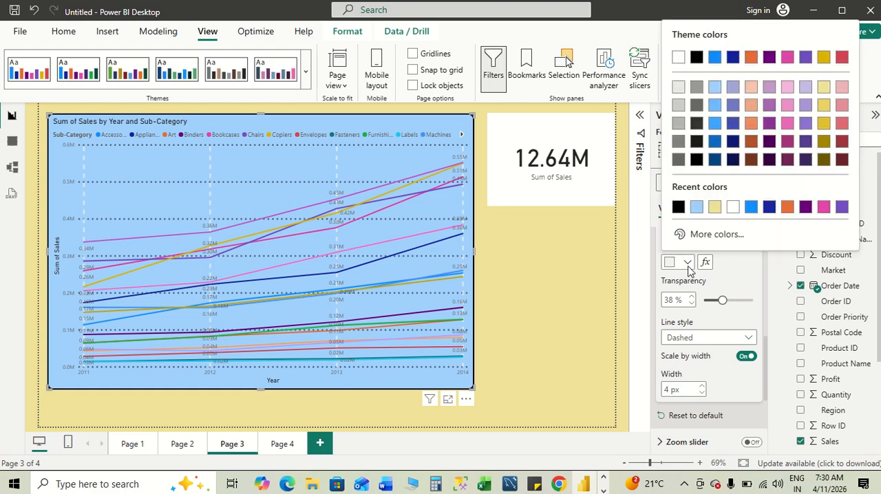
click(677, 207)
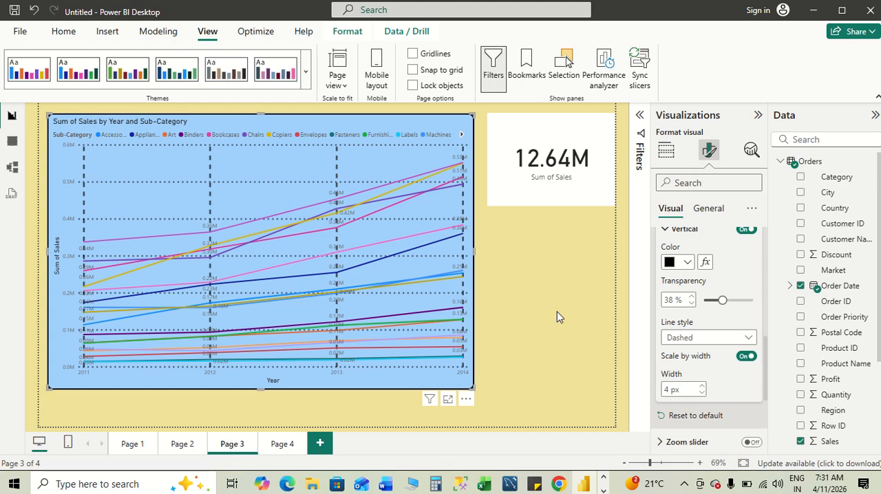
- Compare the layout example in the Word notes with the formatted line chart in Power BI
key(alt+Tab)
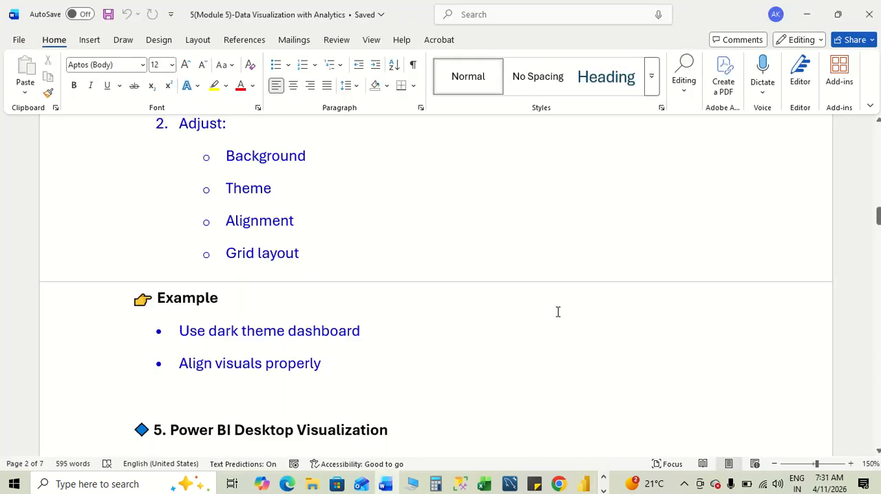
scroll(558, 312, down, 3)
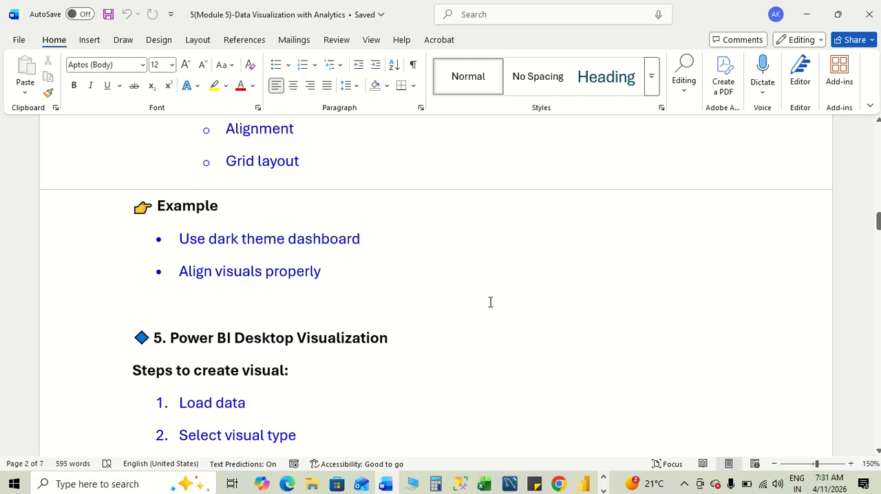
key(alt+Tab)
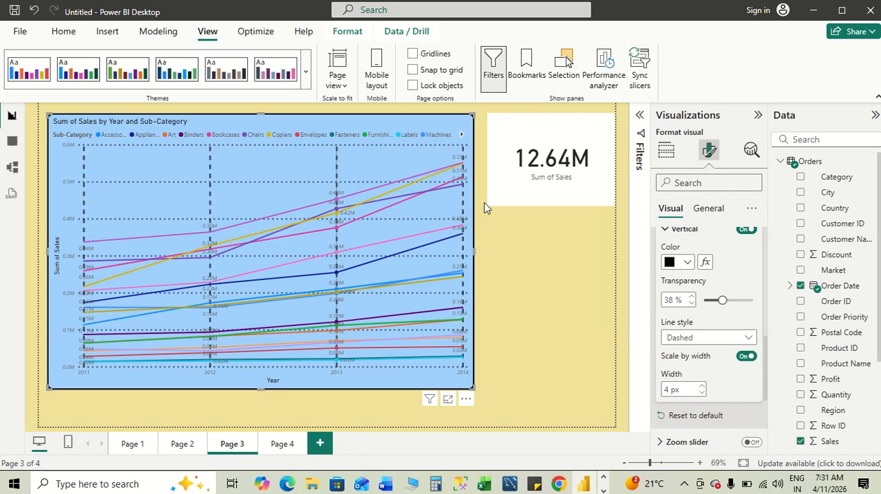
key(alt+Tab)
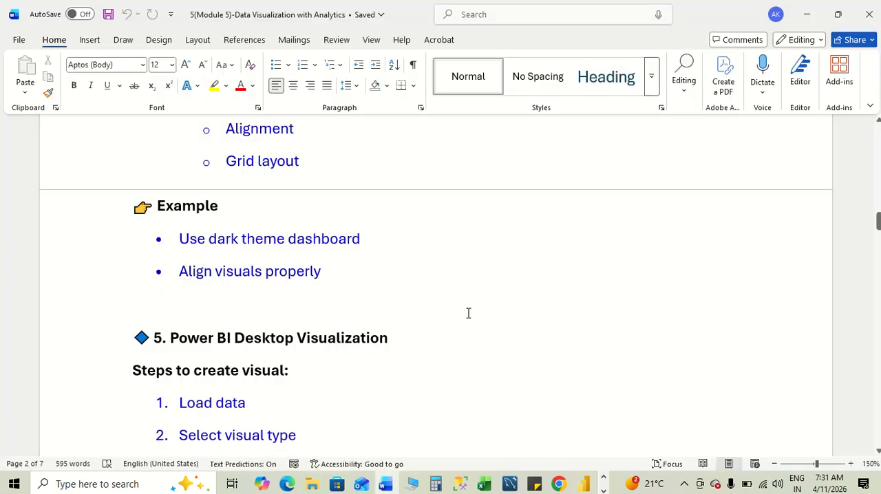
scroll(468, 313, down, 1)
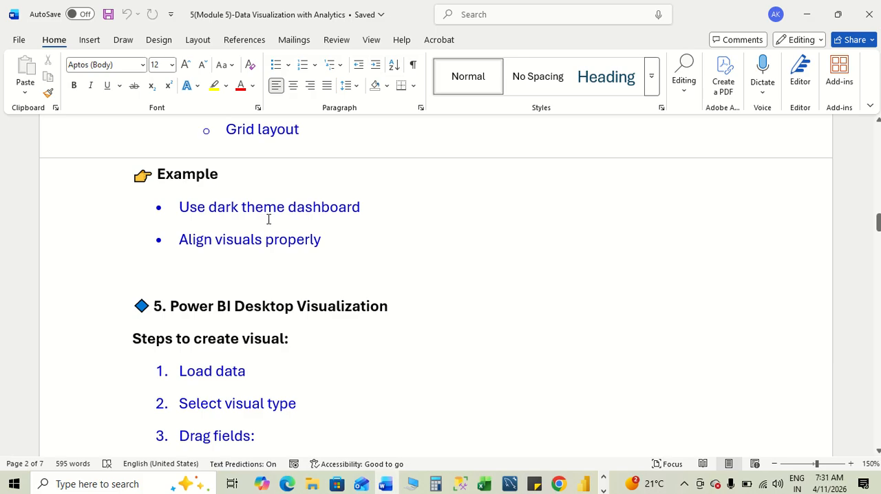
key(alt+Tab)
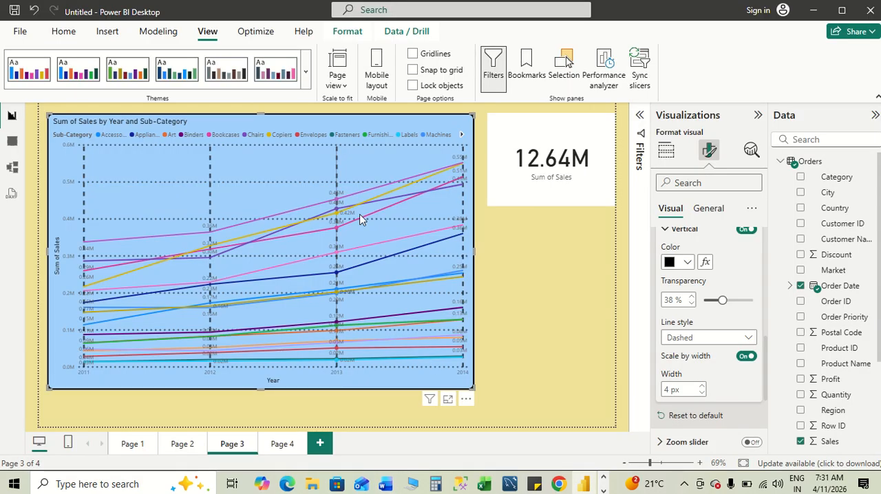
- Read section 5 of the Word notes on creating a visual, highlighting its Axis → Region and Values → Sales example
key(alt+Tab)
scroll(504, 295, down, 4)
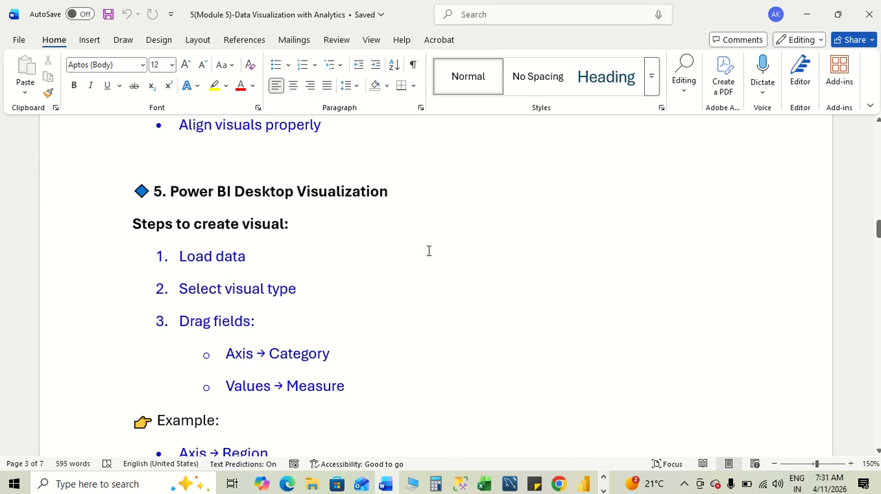
scroll(428, 250, down, 1)
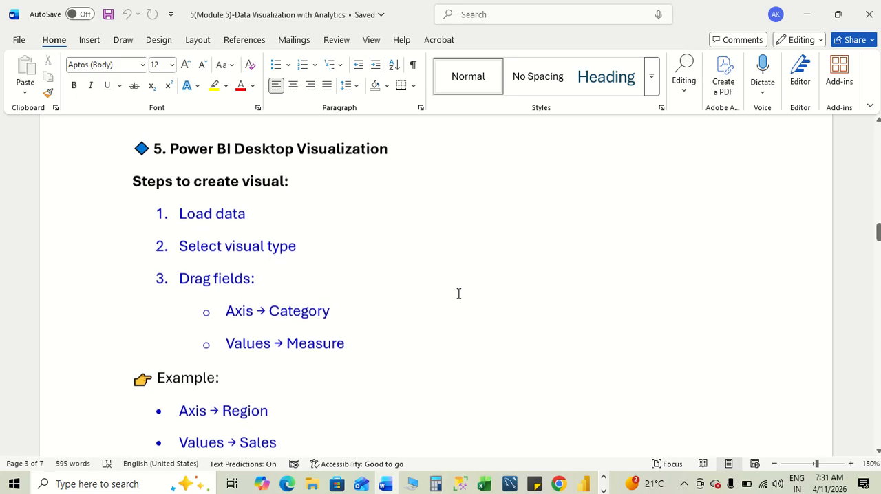
scroll(301, 314, down, 3)
drag(282, 324, 172, 325)
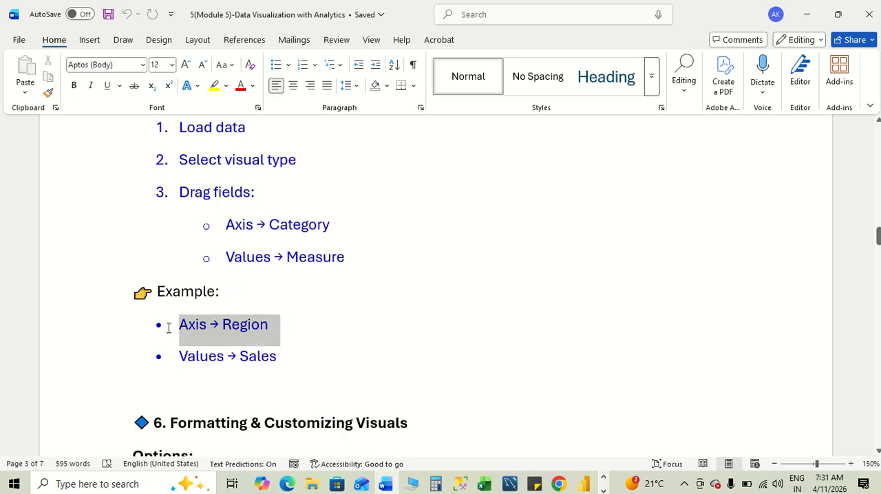
drag(289, 362, 212, 357)
- Open Page 1 in Power BI and examine the bar chart's field settings against the example in the notes
key(alt+Tab)
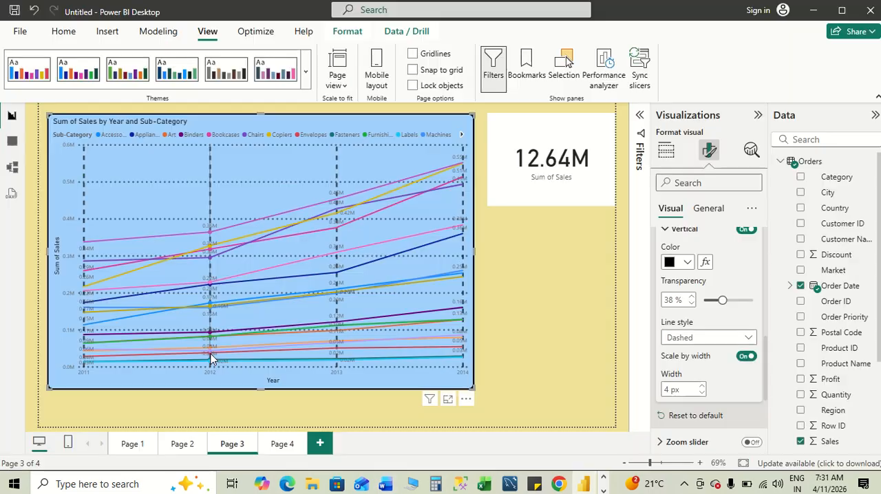
click(130, 443)
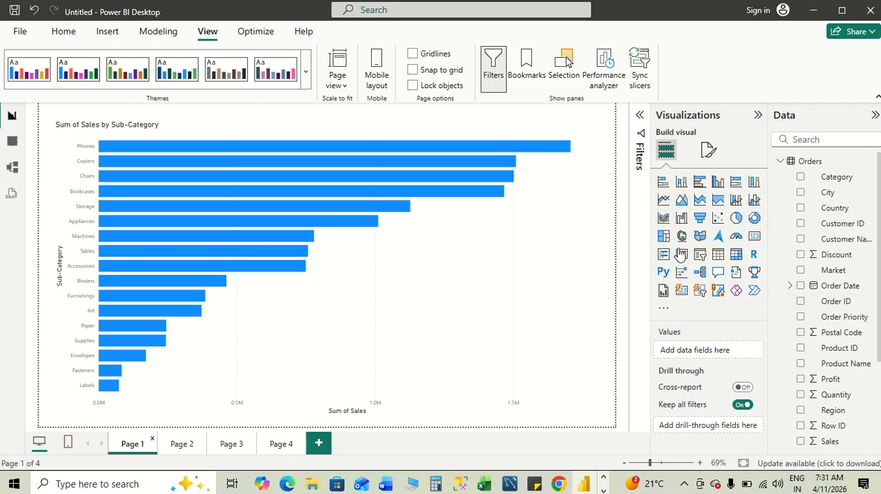
click(512, 294)
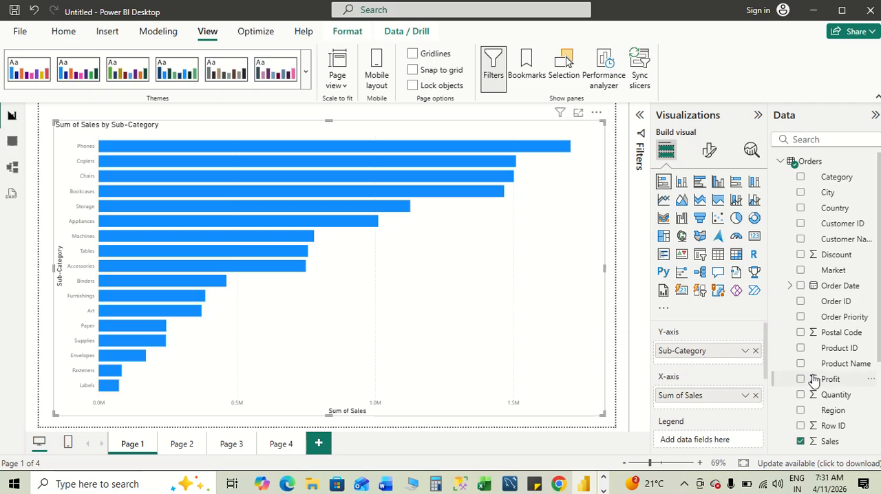
scroll(681, 356, down, 2)
scroll(679, 340, up, 3)
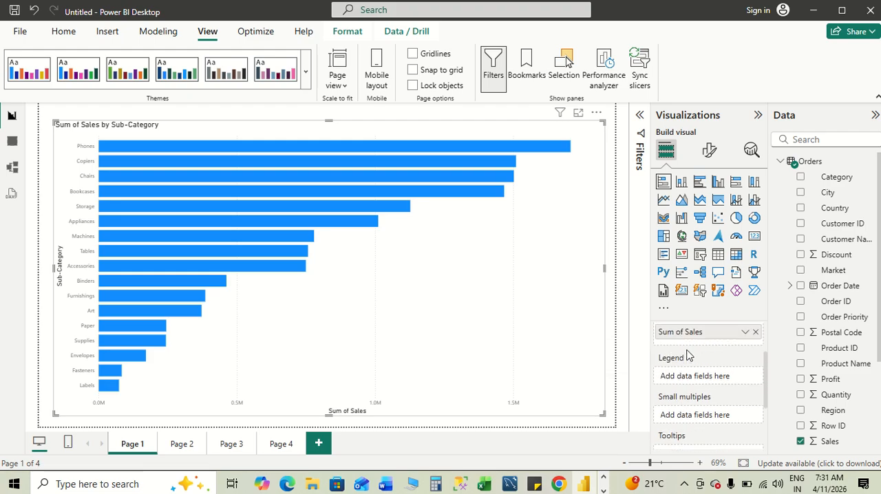
key(alt+Tab)
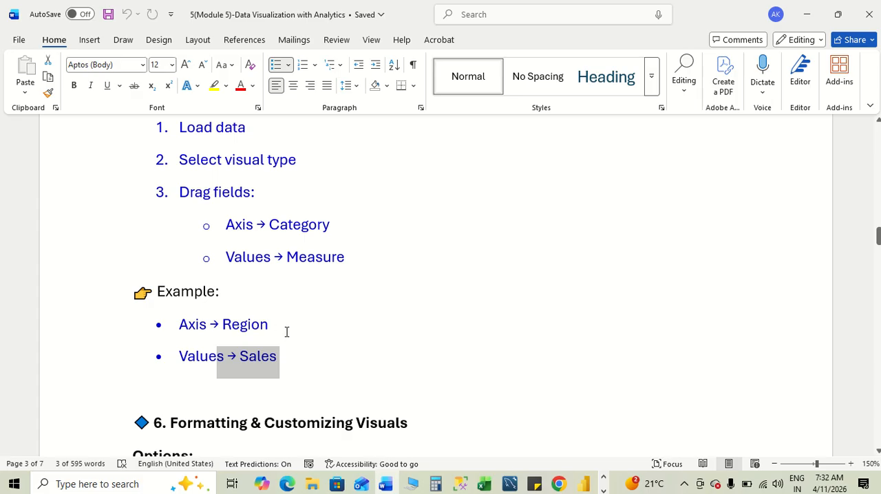
key(alt+Tab)
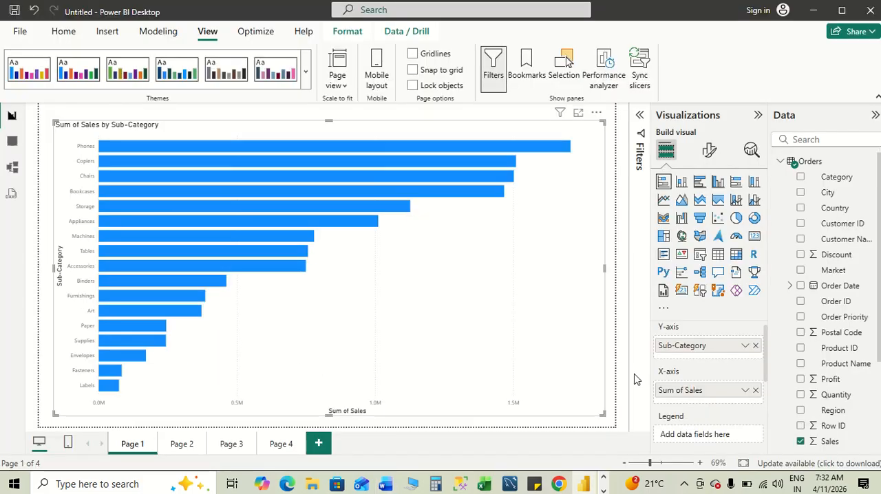
scroll(703, 405, down, 5)
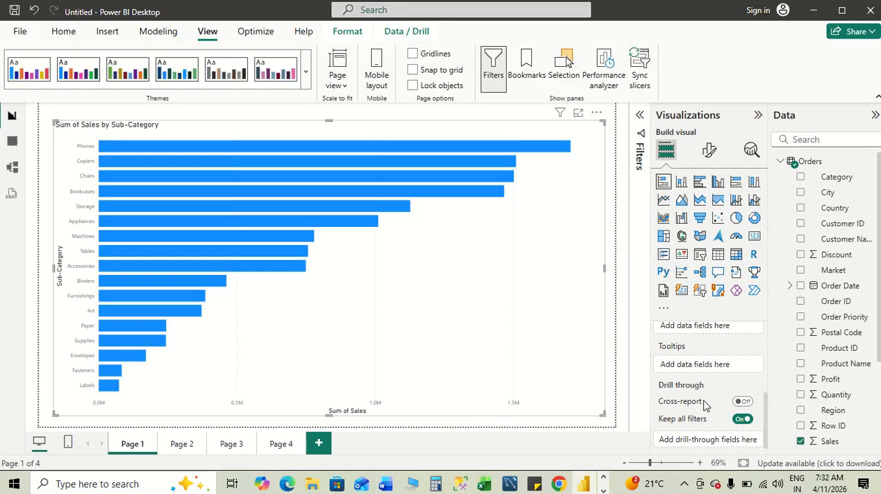
- Review the steps to create a visual in section 5 of the Word notes
key(alt+Tab)
click(369, 294)
scroll(370, 294, up, 3)
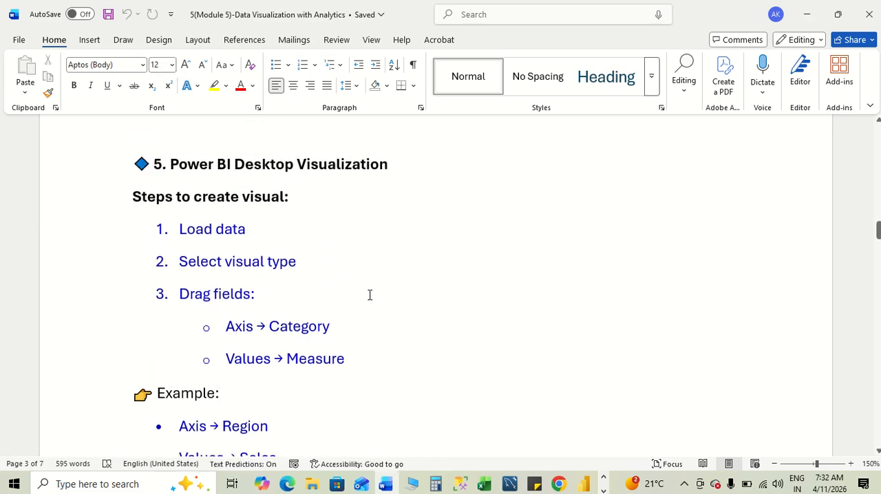
- Switch to Power BI and look over the common data sources available for loading data
key(alt+Tab)
key(alt+Tab)
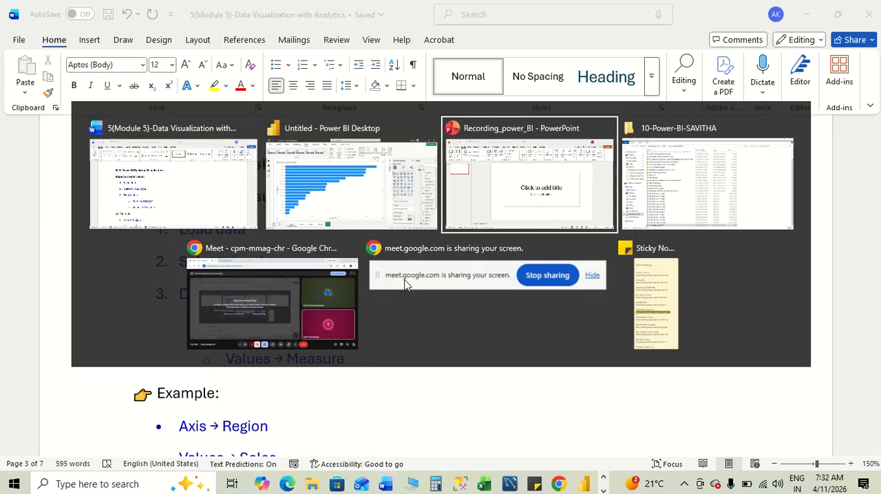
key(alt+Tab)
key(alt+Tab)
key(alt+Tab)
key(alt+Tab)
key(alt+Tab)
key(alt+Tab)
key(alt+Tab)
key(alt+Tab)
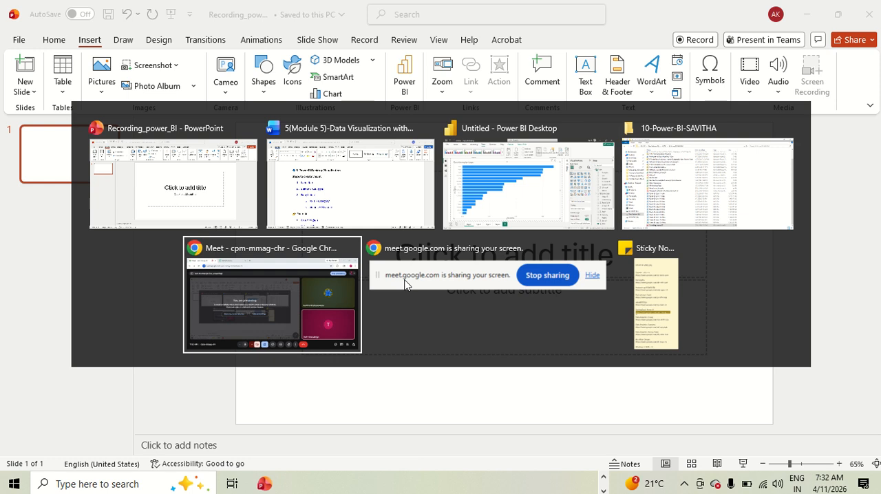
key(alt+Tab)
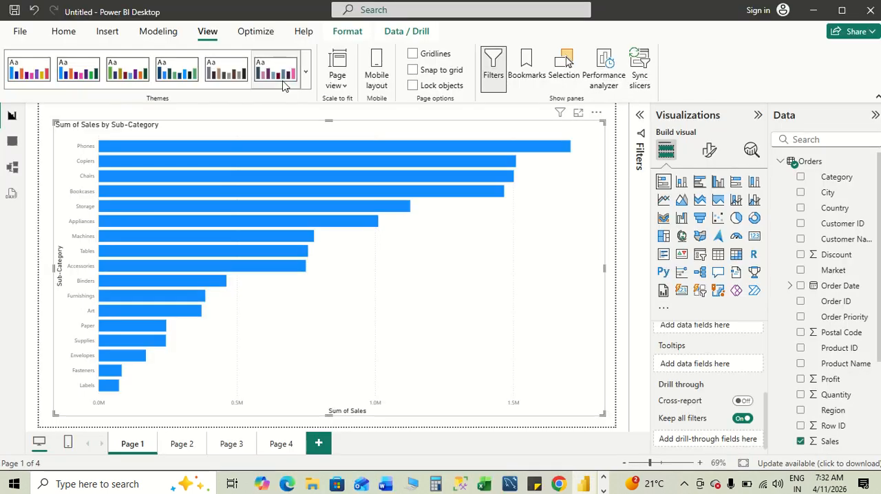
click(69, 38)
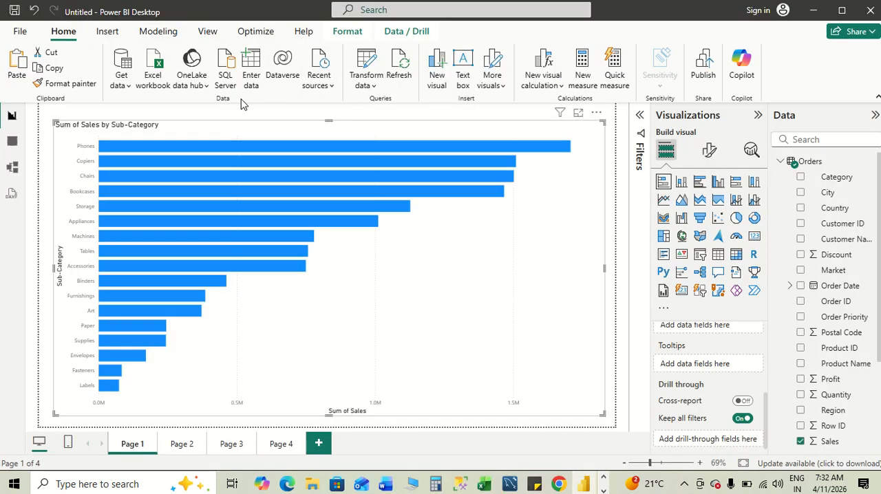
click(128, 91)
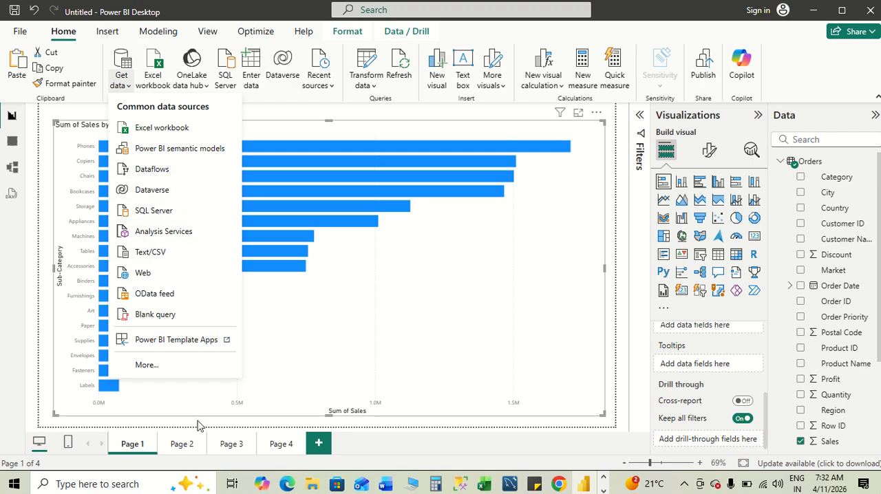
click(387, 452)
- Return to the Word notes and go to section 6, Formatting & Customizing Visuals
key(alt+Tab)
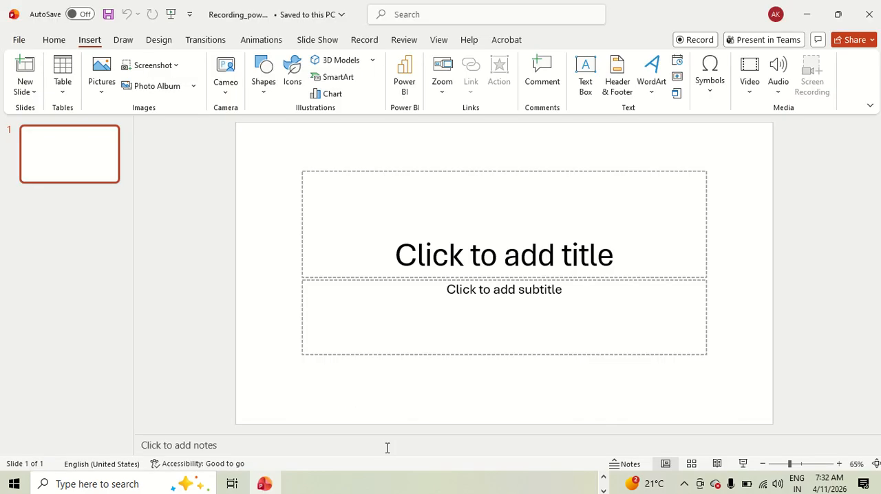
key(alt+Tab)
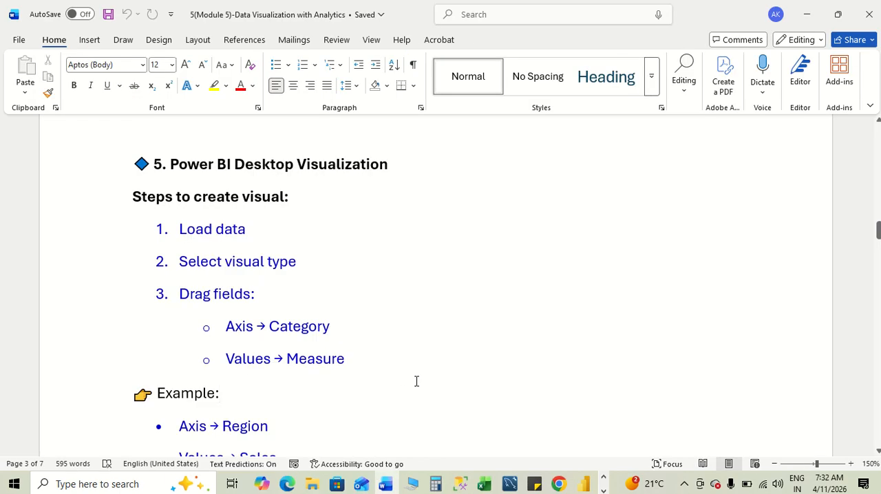
scroll(416, 381, down, 5)
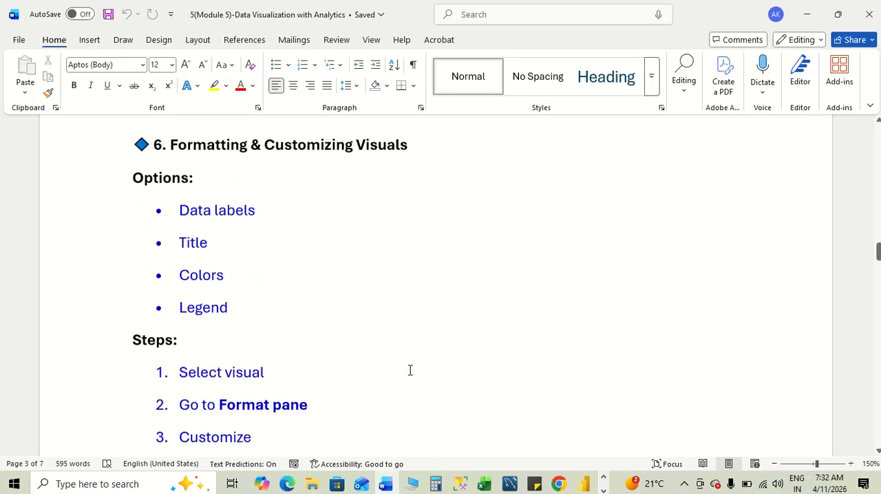
- Review the formatting options listed in section 6 of the notes: data labels, title, colors and legend
scroll(409, 370, down, 1)
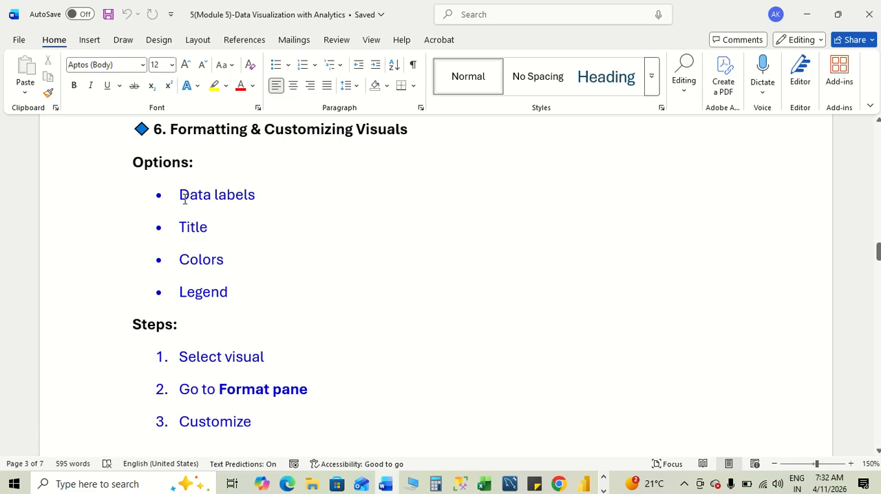
drag(180, 195, 268, 199)
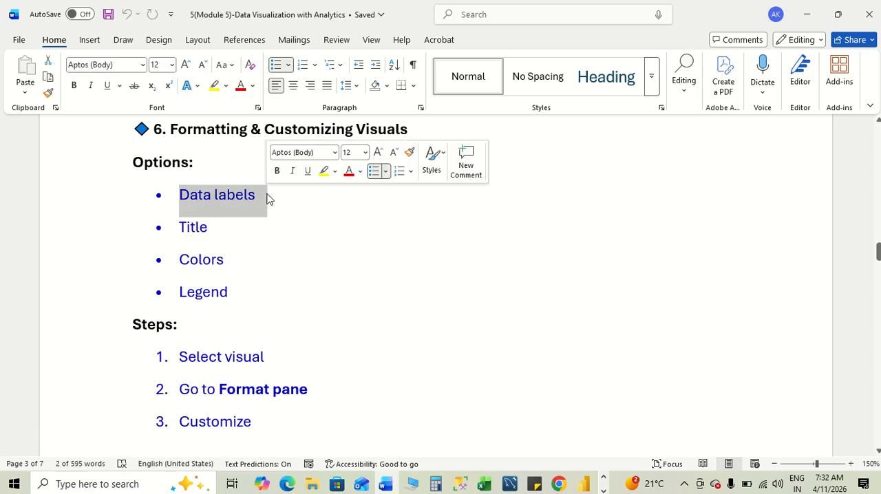
drag(181, 228, 217, 231)
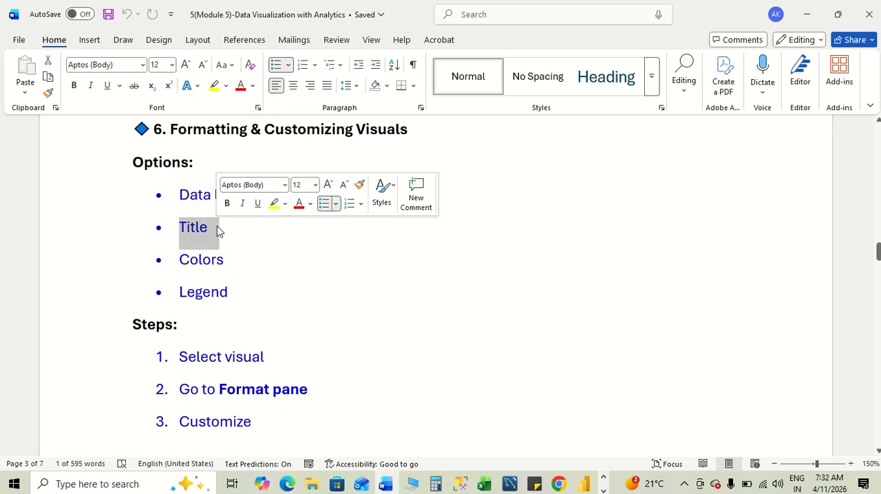
drag(179, 259, 242, 267)
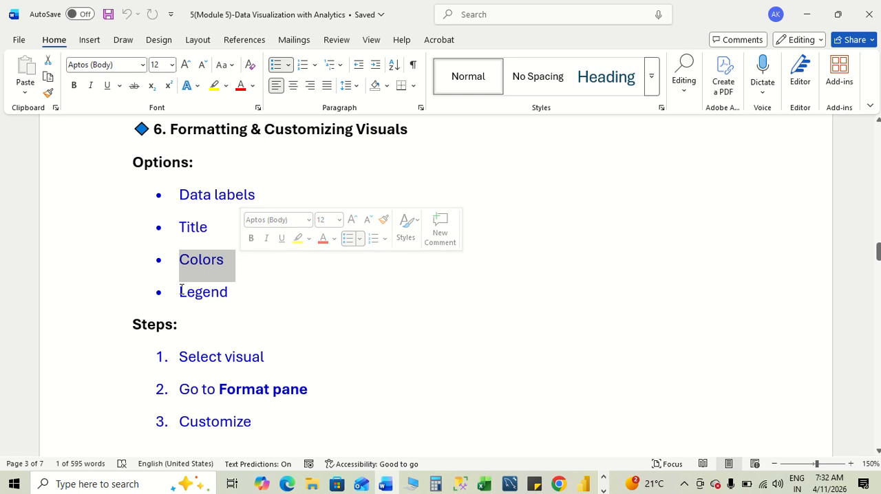
drag(179, 292, 233, 296)
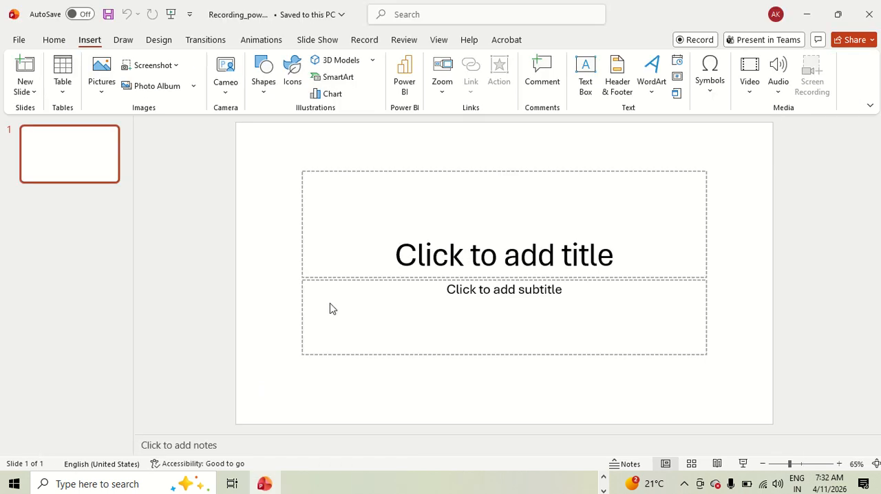
- Switch to Power BI and turn on data labels for the column chart on Page 2
key(alt+Tab)
key(alt+Tab)
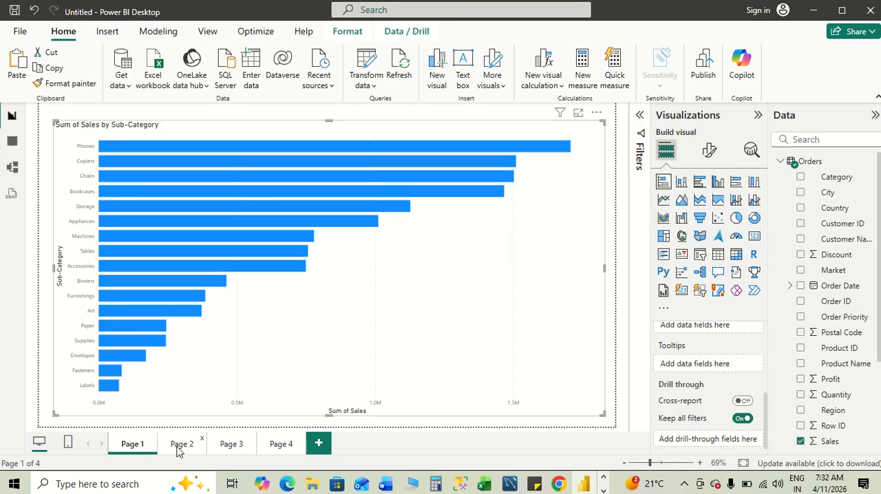
click(177, 447)
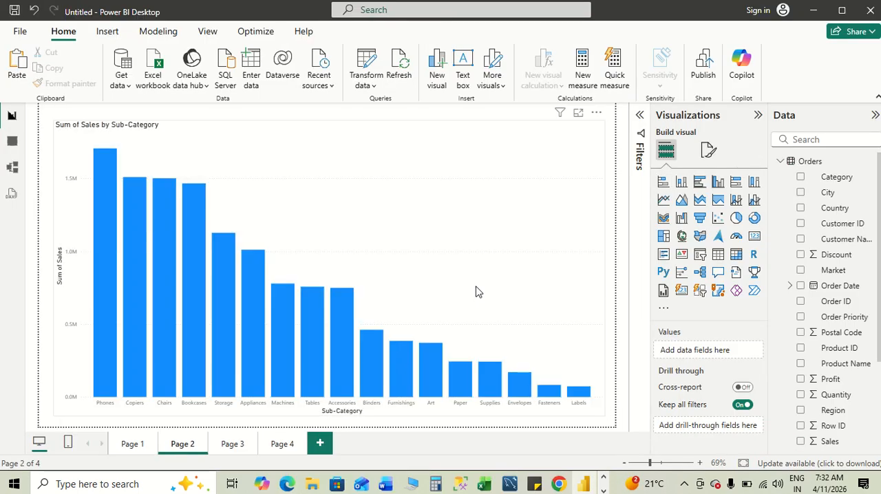
click(478, 292)
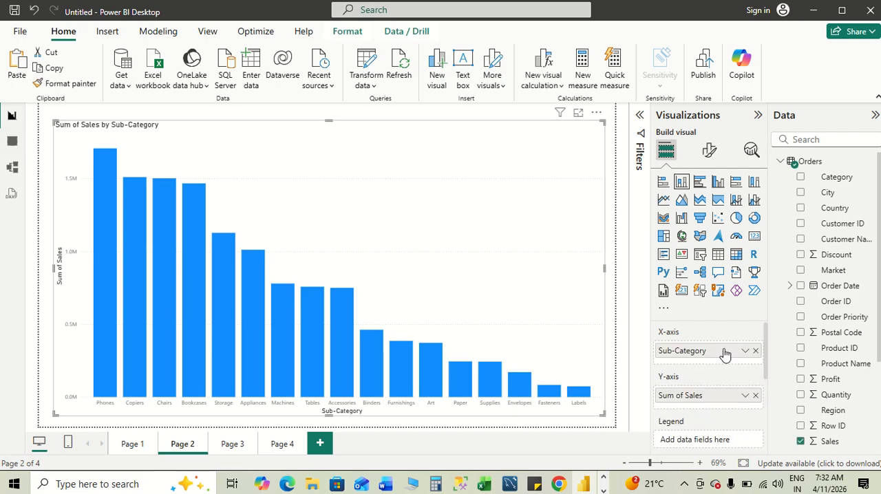
scroll(722, 355, down, 5)
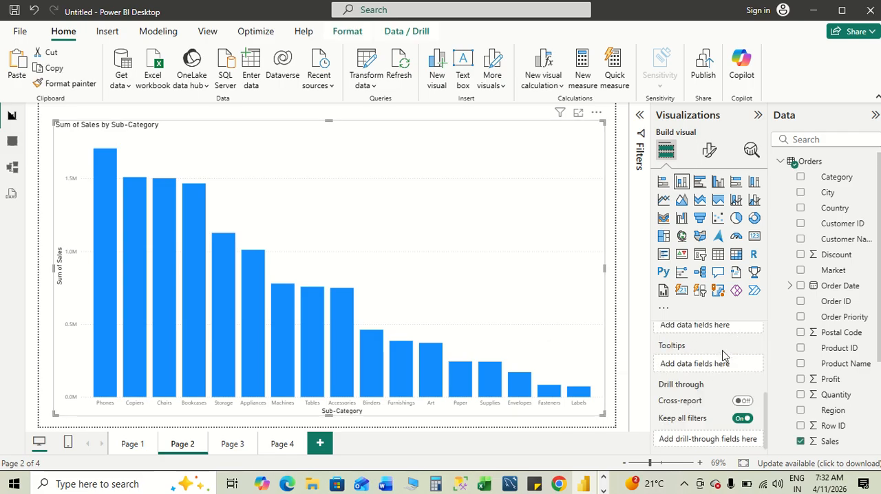
click(709, 141)
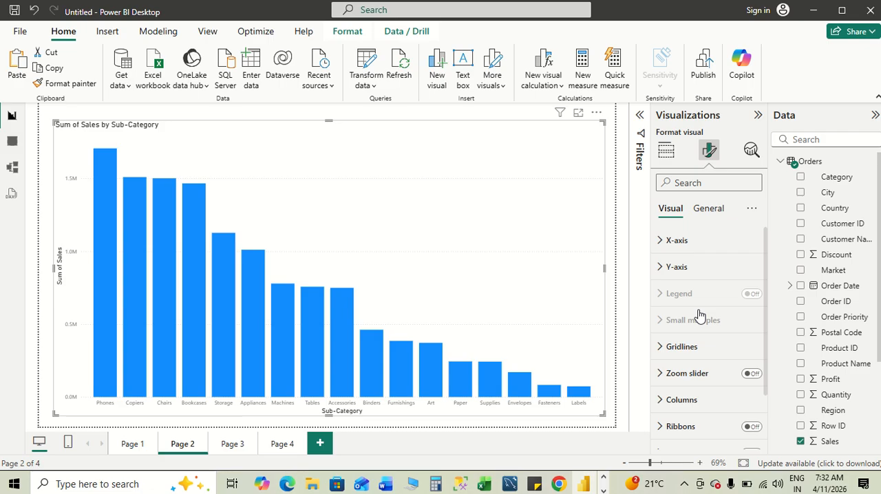
scroll(698, 315, down, 1)
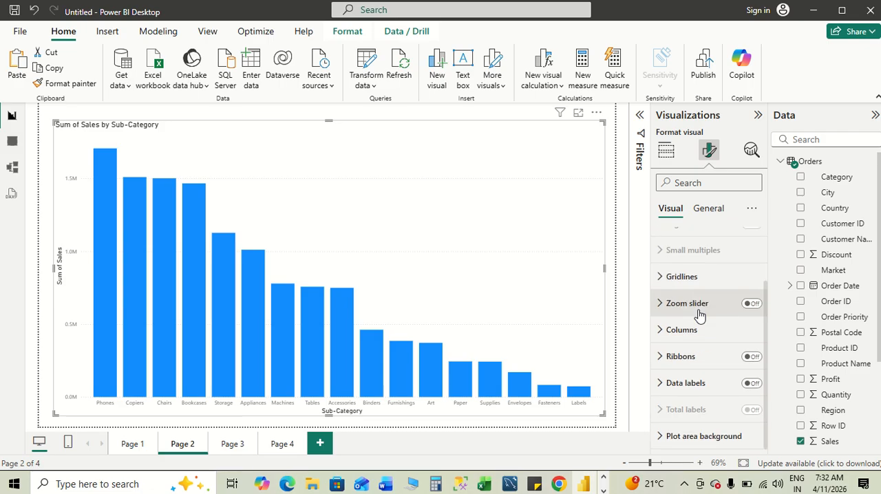
click(757, 387)
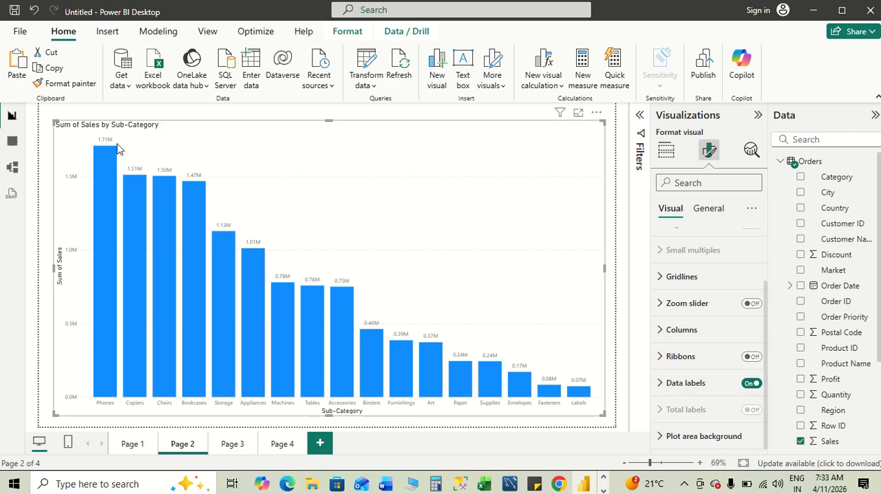
- Format the data label values with font size 11, black color and bold
click(663, 384)
scroll(712, 412, down, 6)
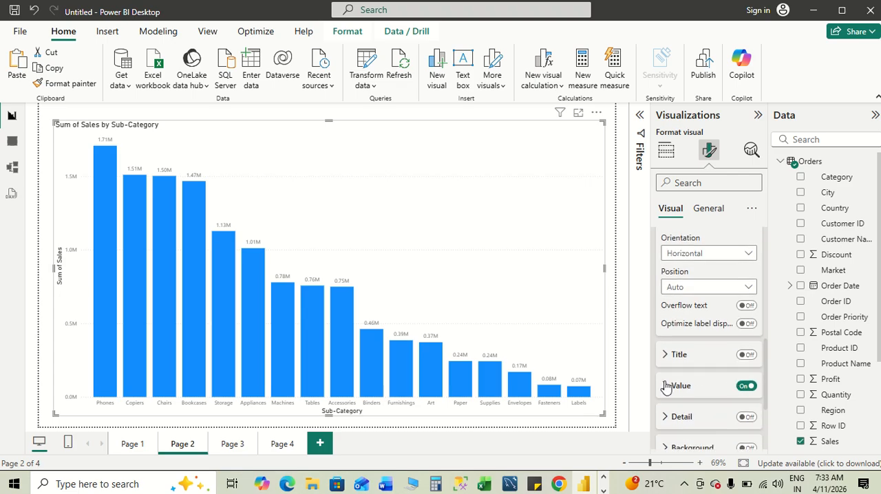
click(666, 386)
scroll(731, 392, down, 1)
scroll(731, 392, down, 1)
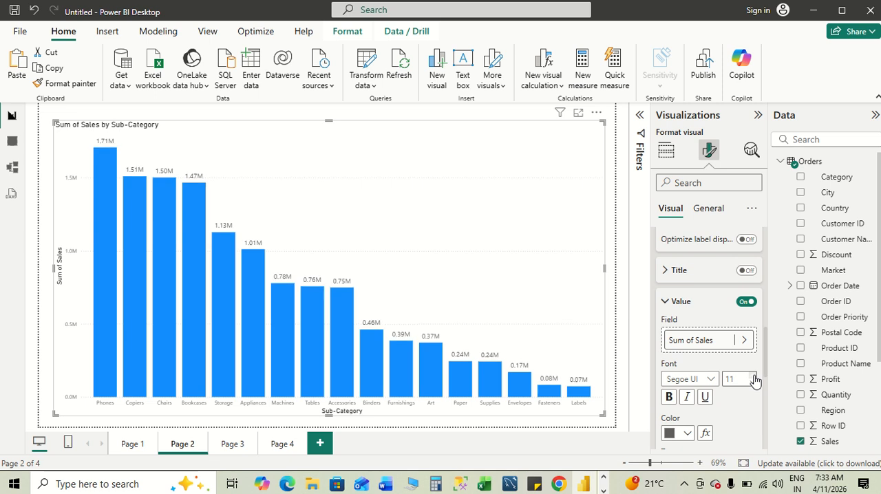
click(685, 433)
click(678, 378)
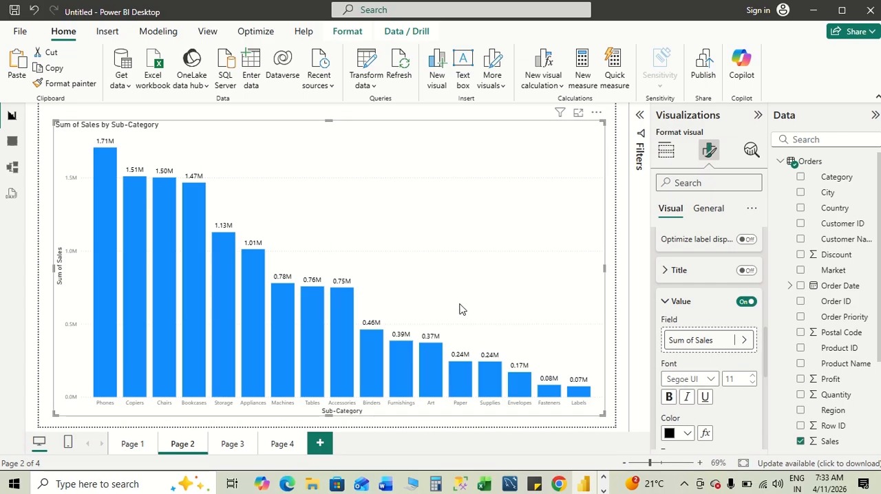
click(667, 397)
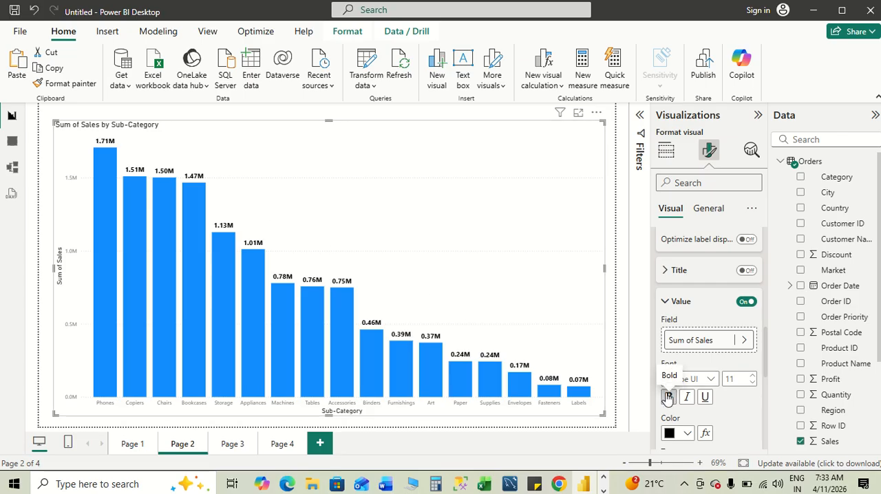
- Check the section 6 options in the Word notes and return to Power BI
key(alt+Tab)
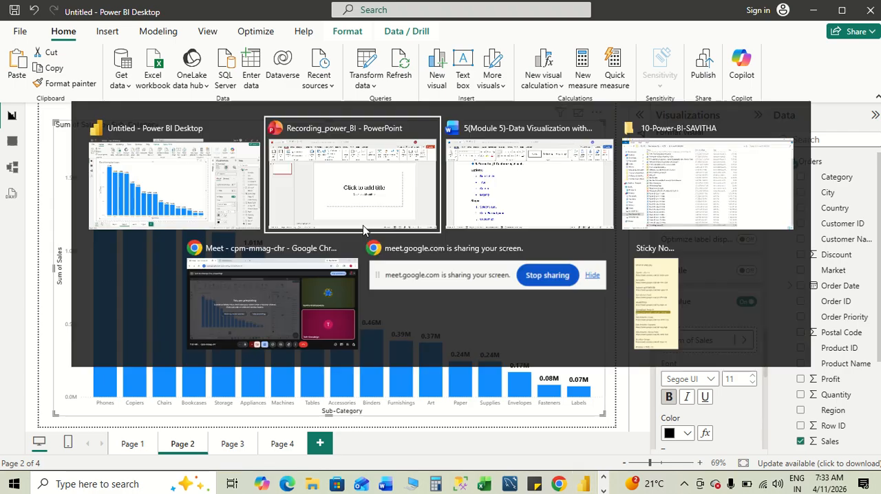
key(alt+Tab)
key(alt+Tab)
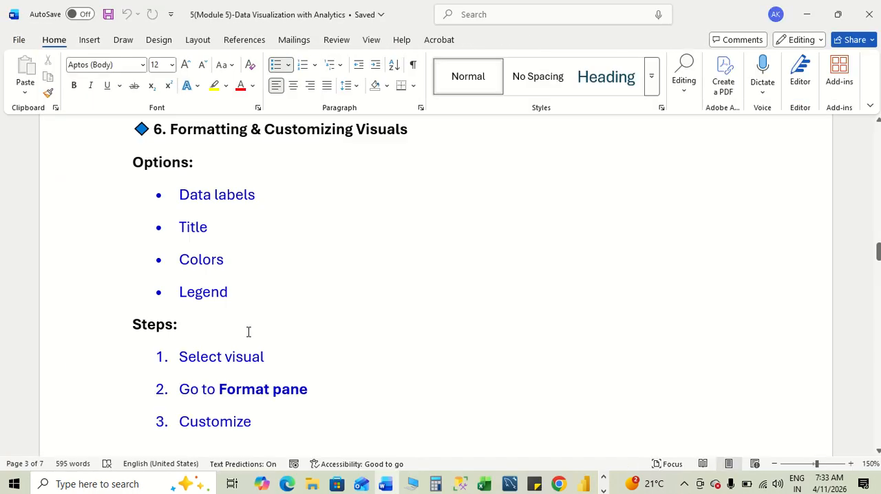
key(alt+Tab)
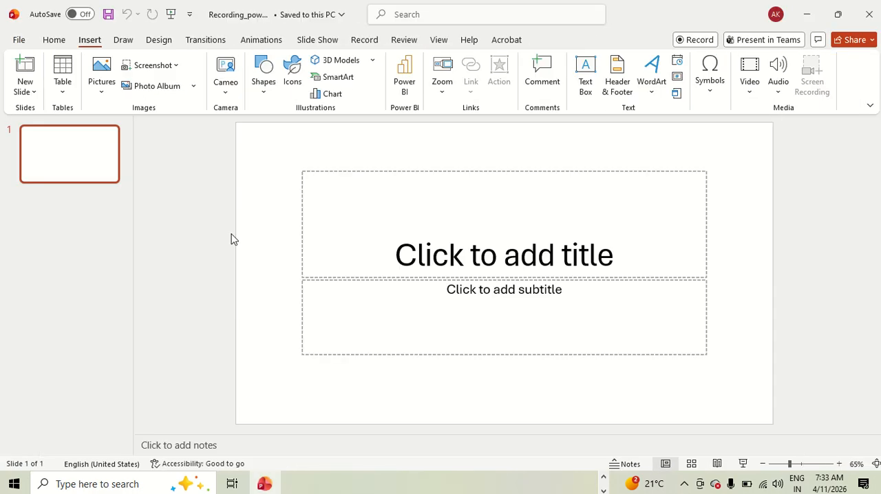
key(alt+Tab)
key(alt+Tab)
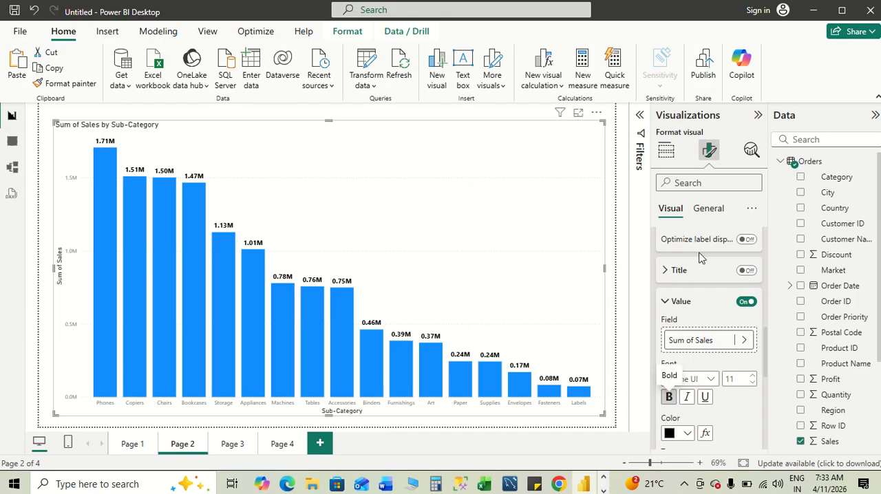
- Center the chart title, set its font size to 17, and make it bold, italic and underlined
click(709, 218)
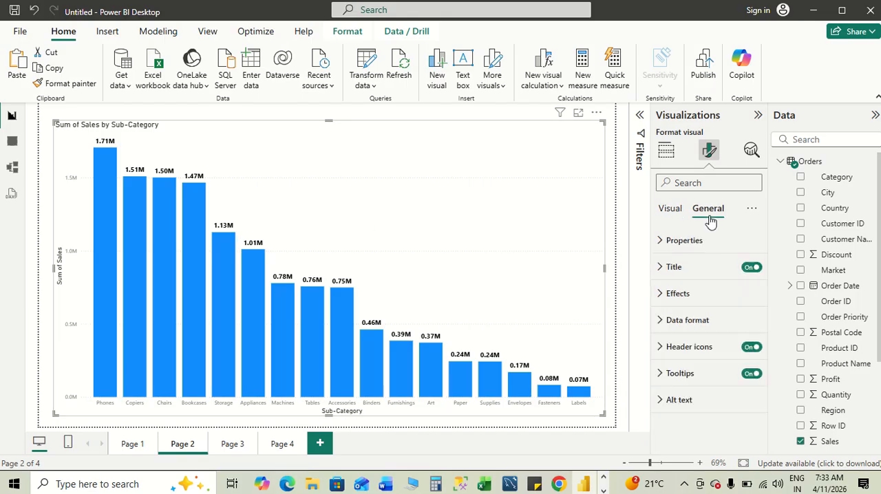
click(671, 266)
scroll(715, 338, down, 3)
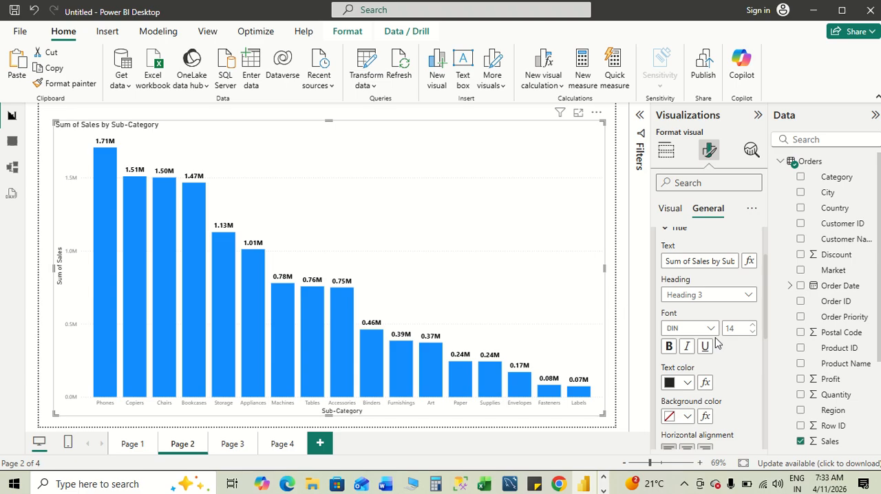
scroll(722, 309, down, 5)
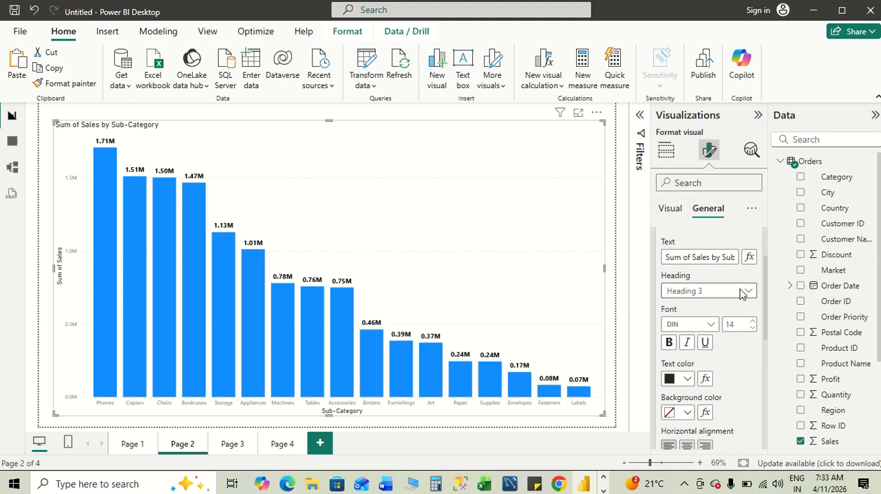
click(687, 345)
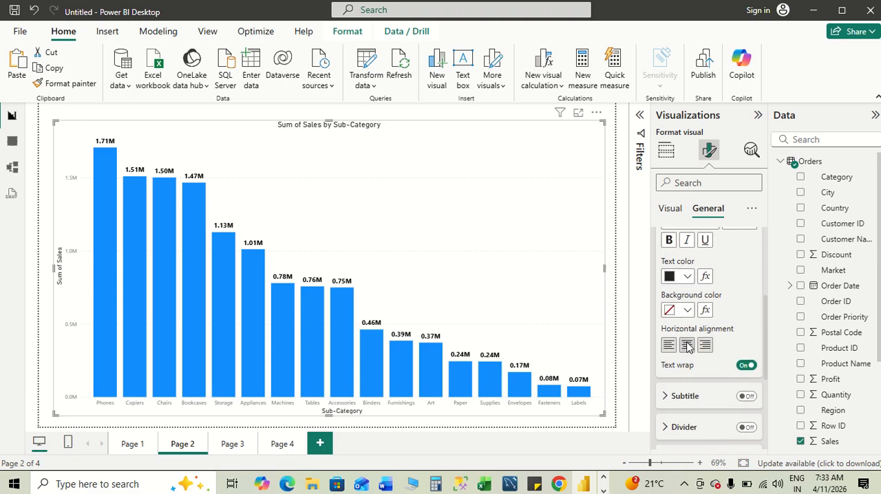
scroll(722, 275, up, 5)
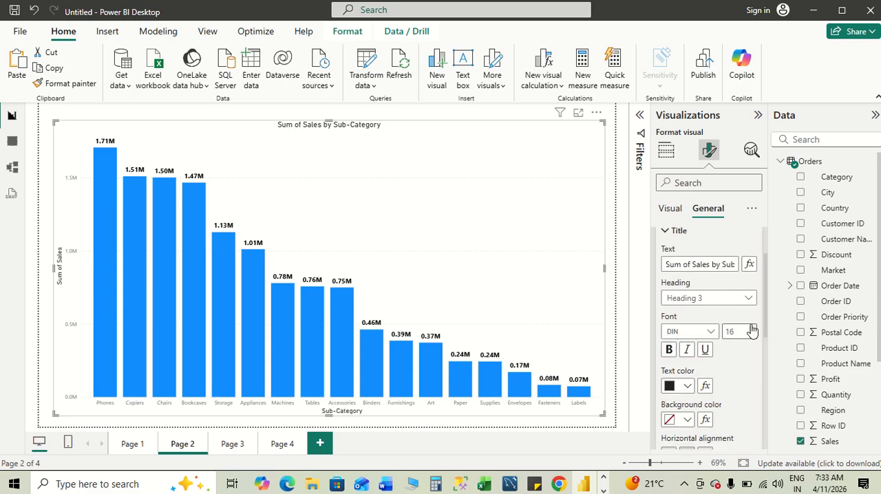
click(669, 350)
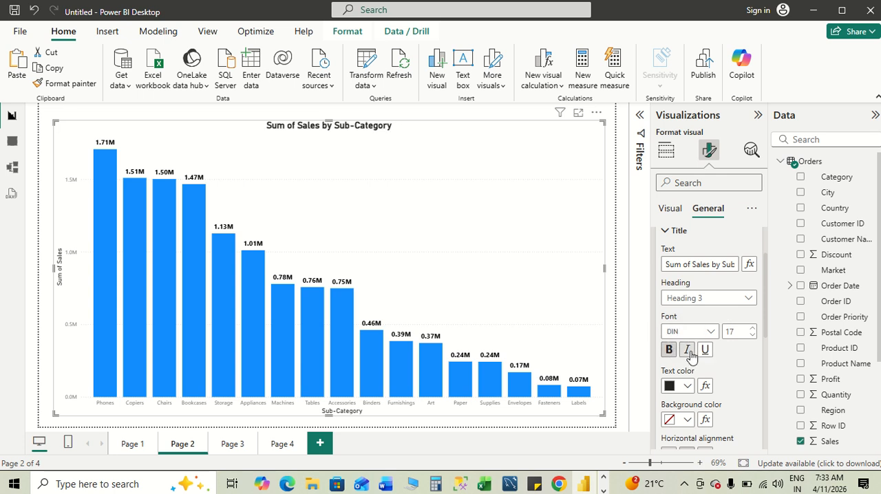
click(687, 351)
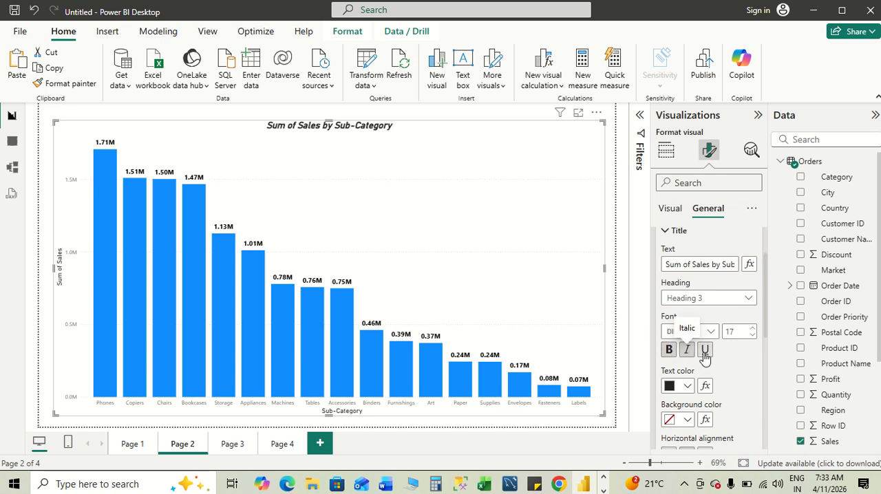
click(706, 351)
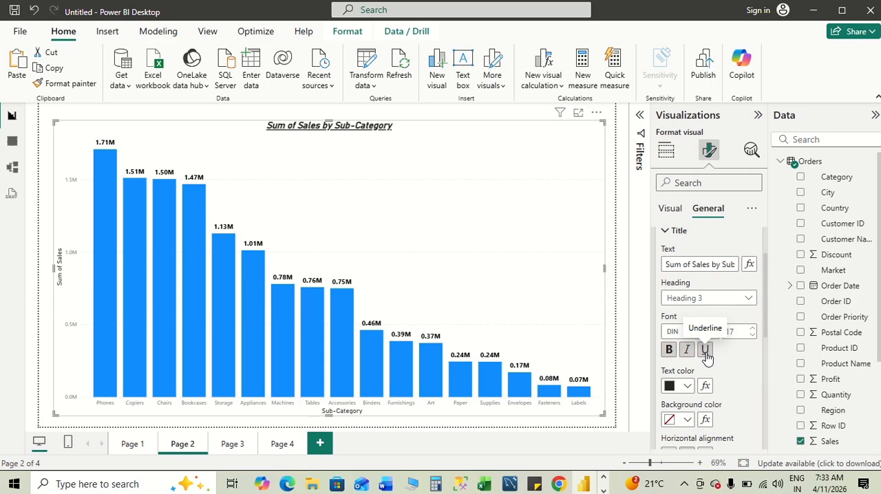
- Set the chart title's text color to the custom red #F10303
click(686, 387)
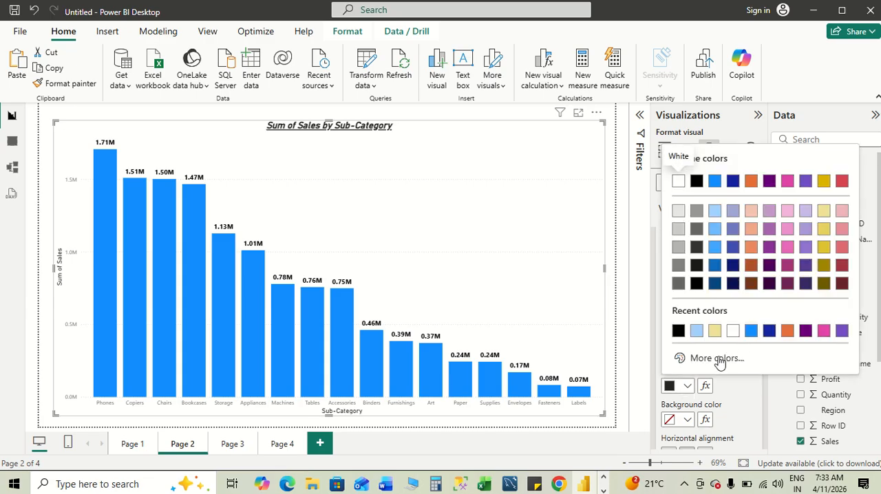
click(717, 357)
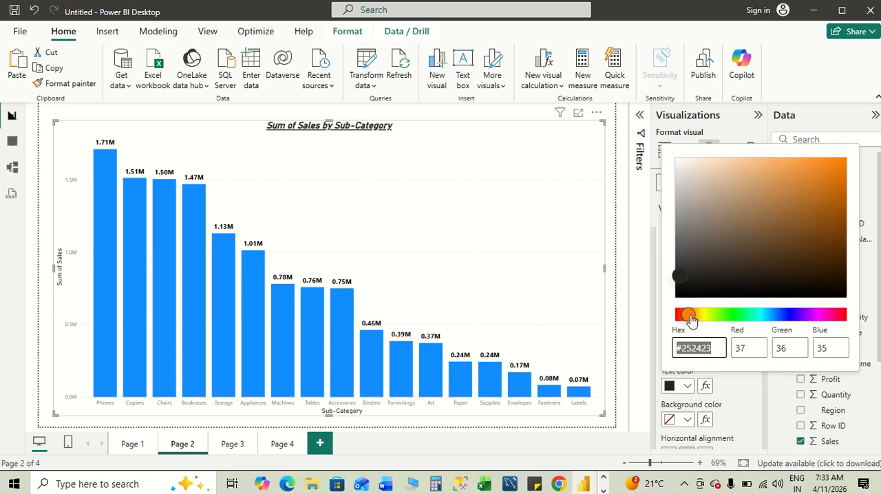
drag(688, 314, 674, 314)
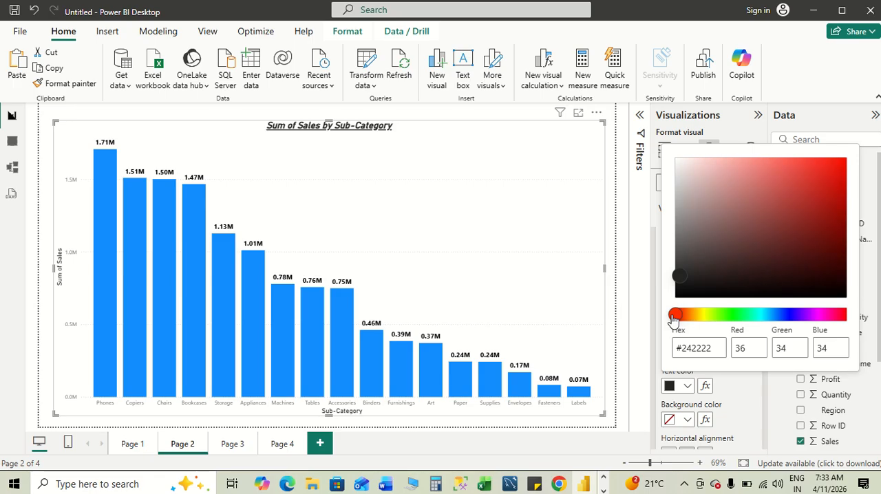
click(839, 165)
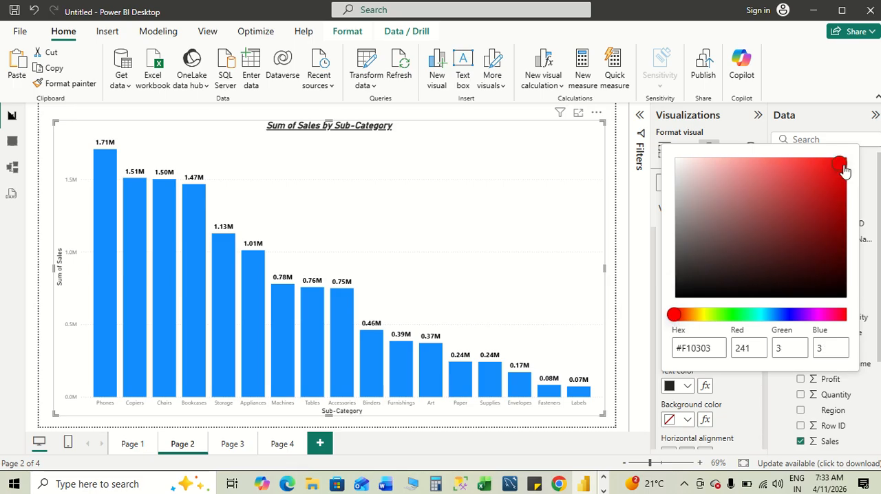
click(635, 273)
- Look up the remaining colors and legend options in the Word notes, and go back to Power BI
key(alt+Tab)
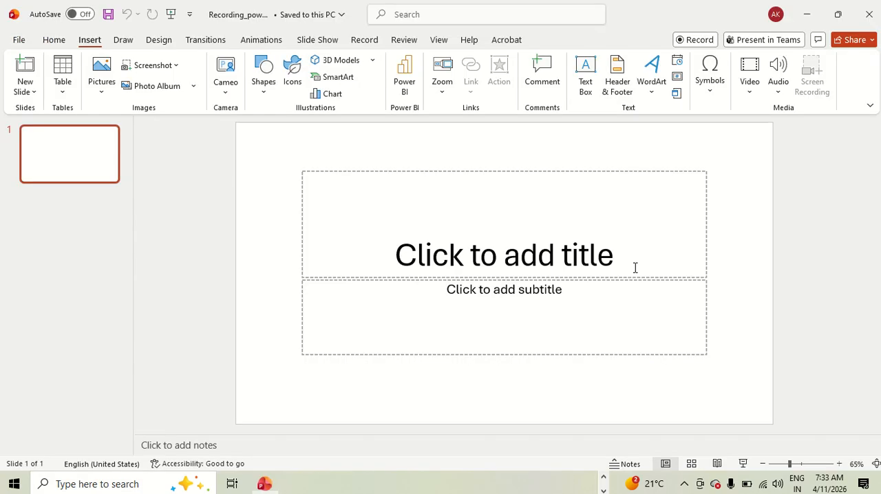
key(alt+Tab)
key(alt+Tab)
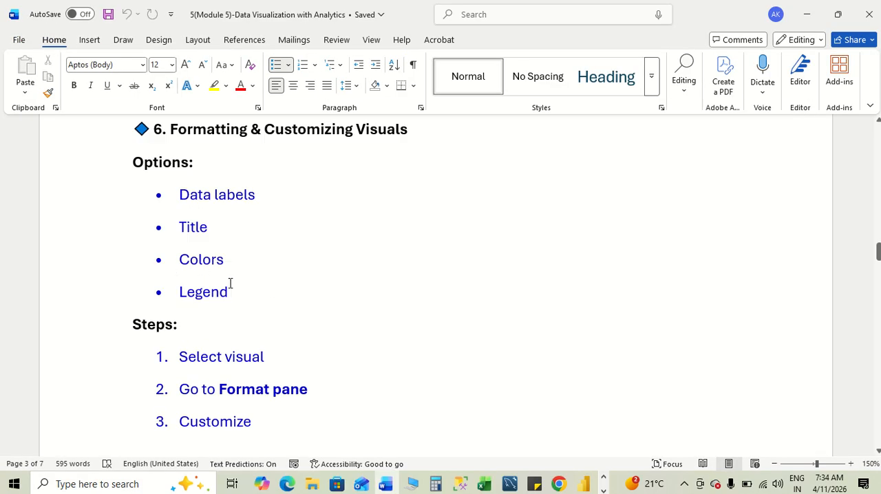
key(alt+Tab)
key(alt+Tab)
key(alt+Tab)
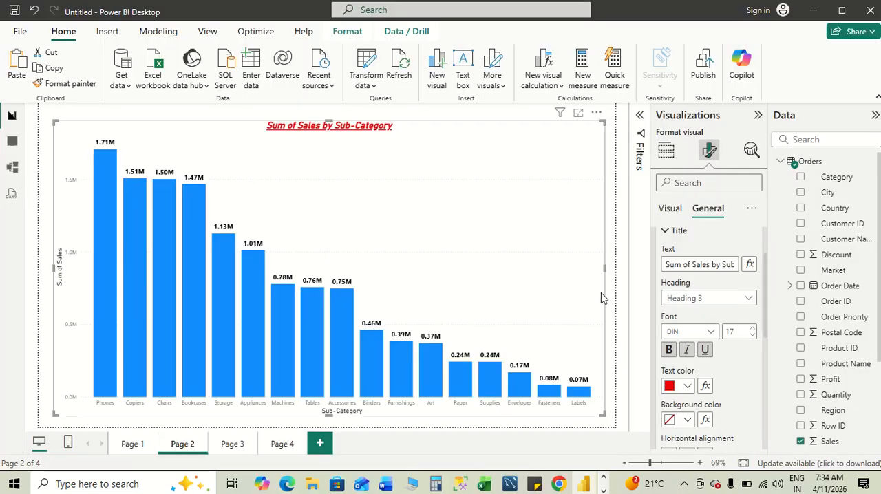
- Add the Category field to the column chart's legend
click(667, 214)
scroll(700, 313, up, 2)
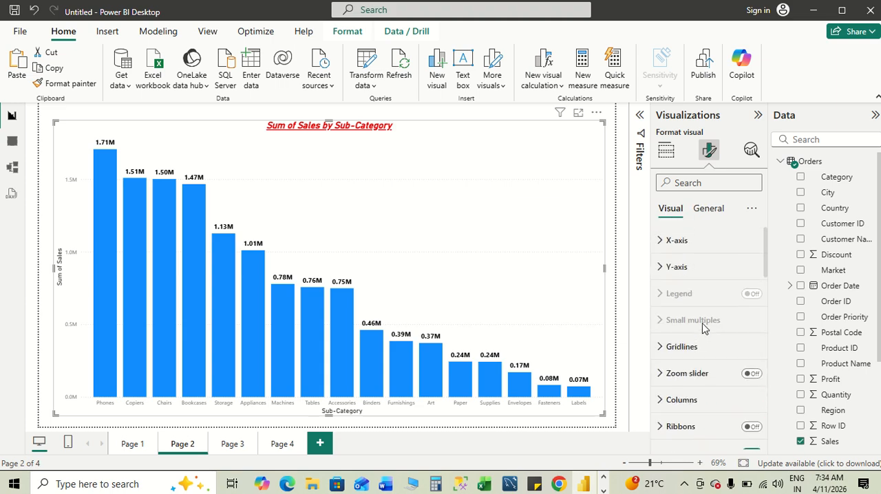
click(665, 150)
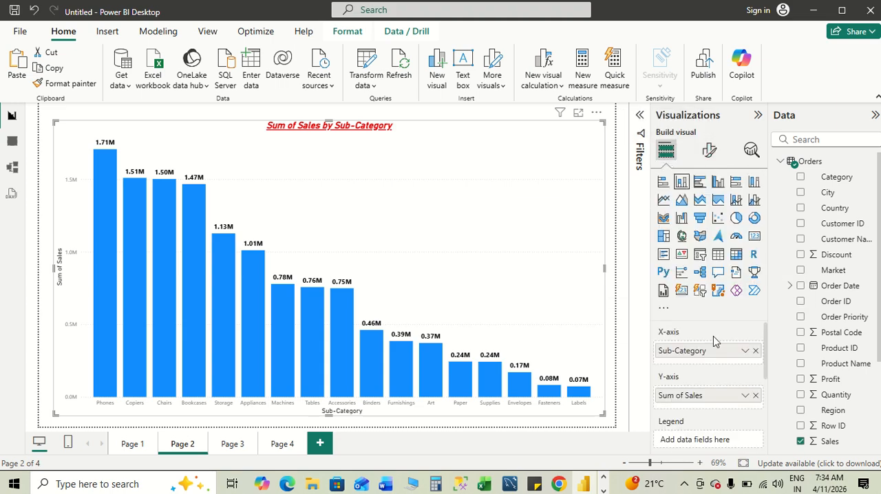
scroll(708, 344, down, 3)
scroll(681, 375, up, 1)
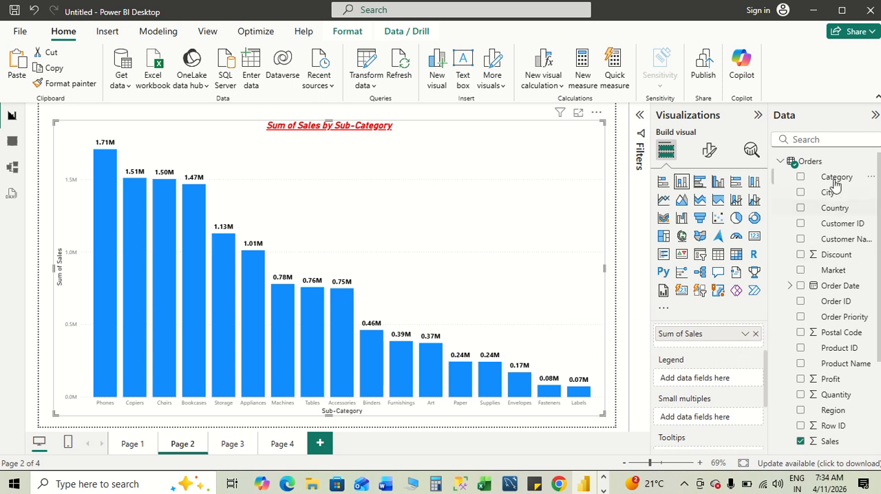
drag(834, 181, 697, 383)
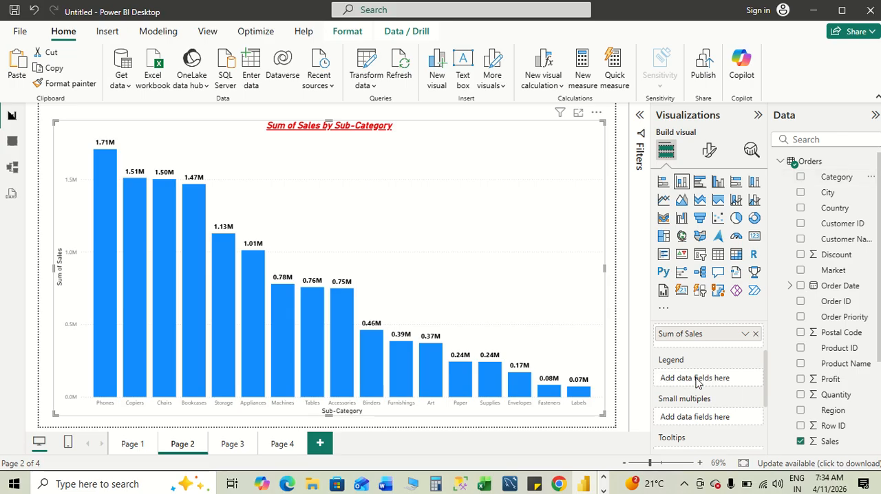
click(800, 178)
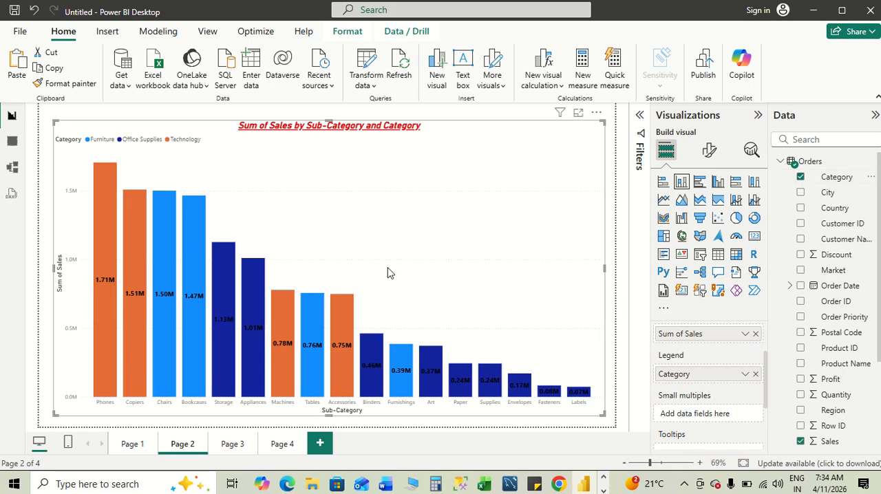
- Set the column chart's legend position to Center right
click(707, 150)
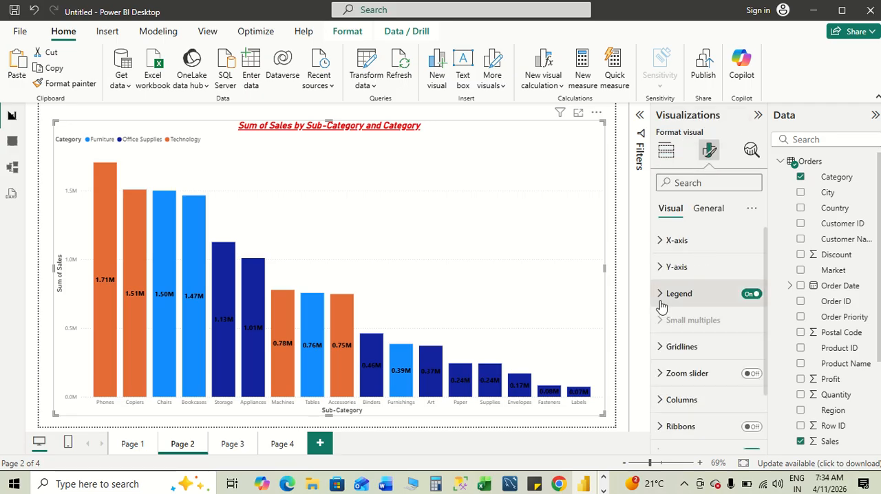
click(657, 296)
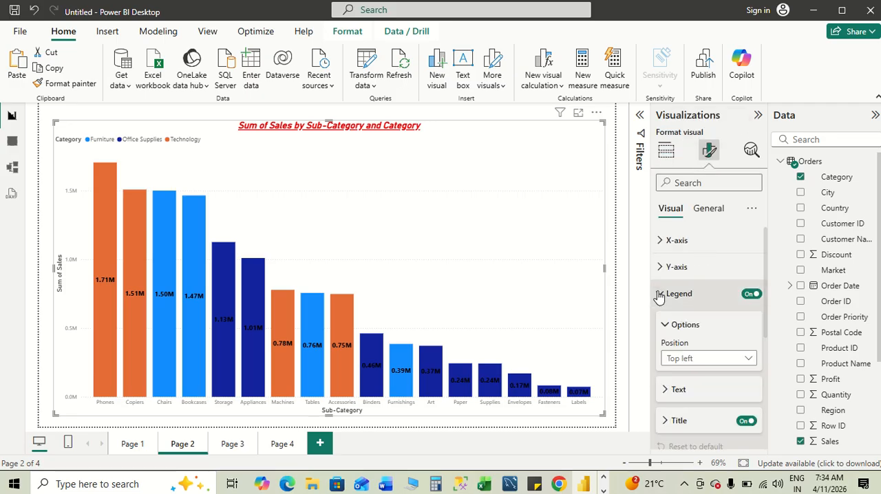
click(748, 359)
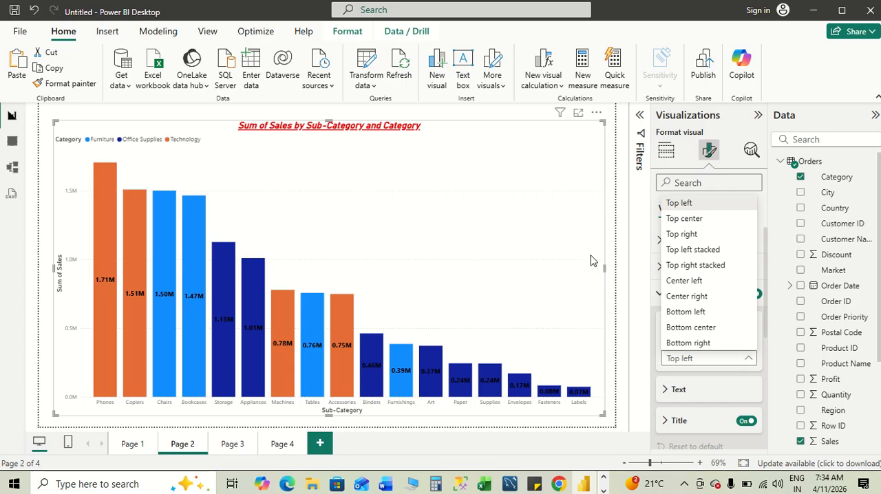
click(693, 301)
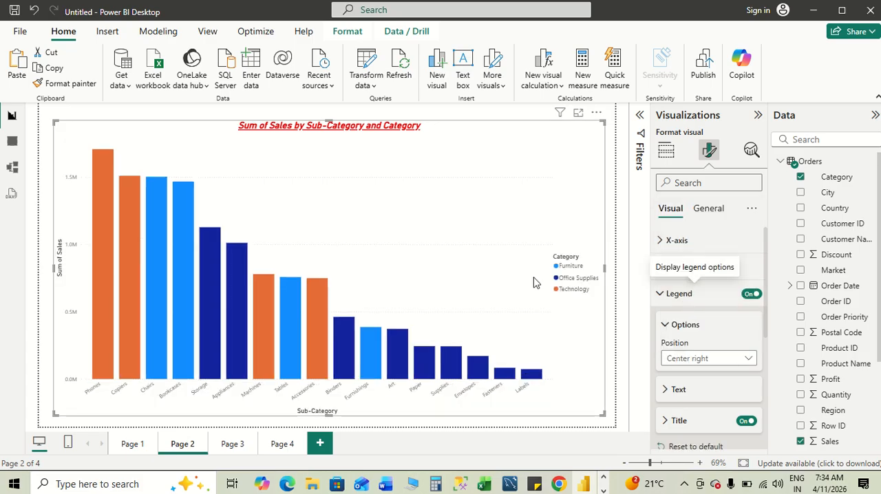
- Format the legend text with font size 13, bold and the dark blue color
scroll(727, 361, down, 3)
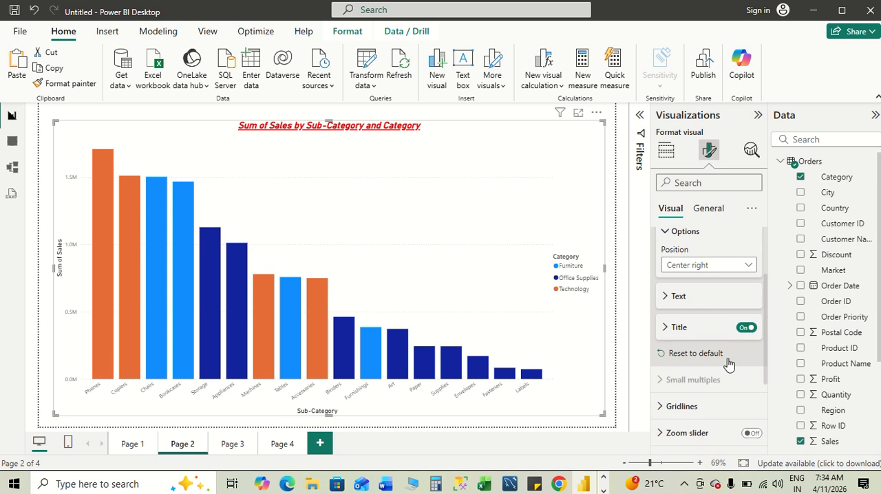
click(672, 311)
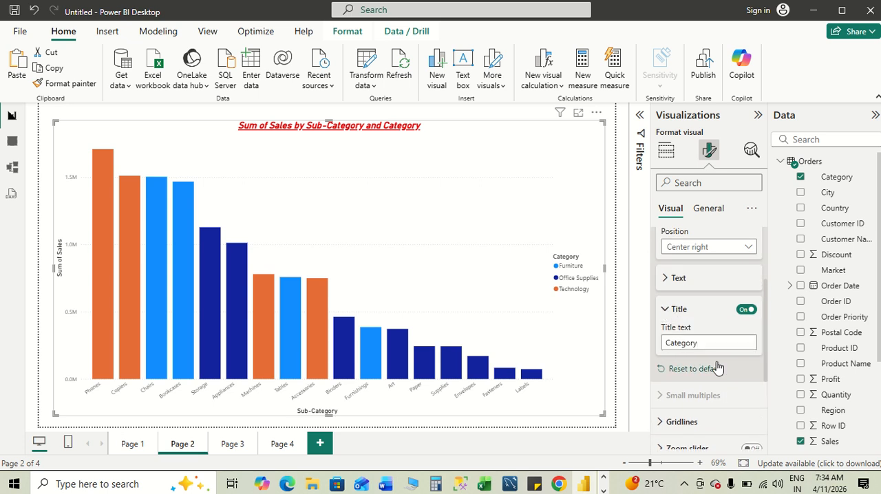
scroll(718, 365, down, 3)
scroll(715, 344, up, 5)
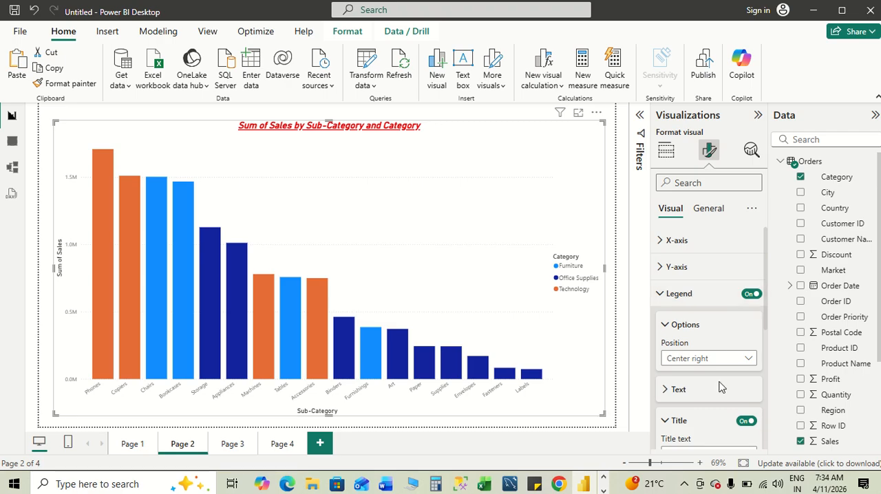
click(667, 389)
scroll(732, 375, down, 2)
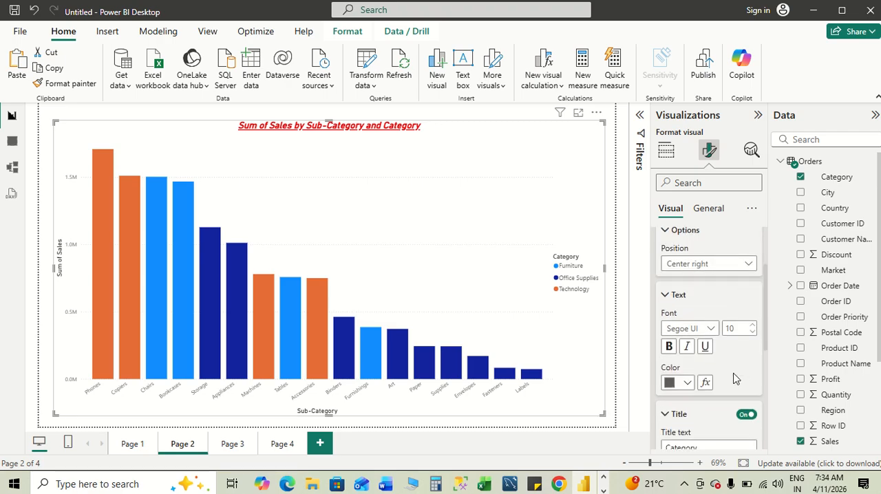
click(751, 325)
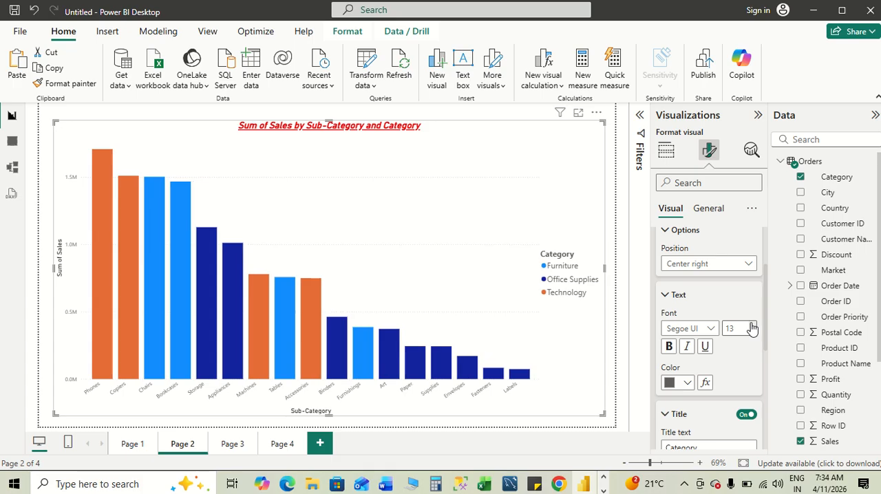
click(668, 347)
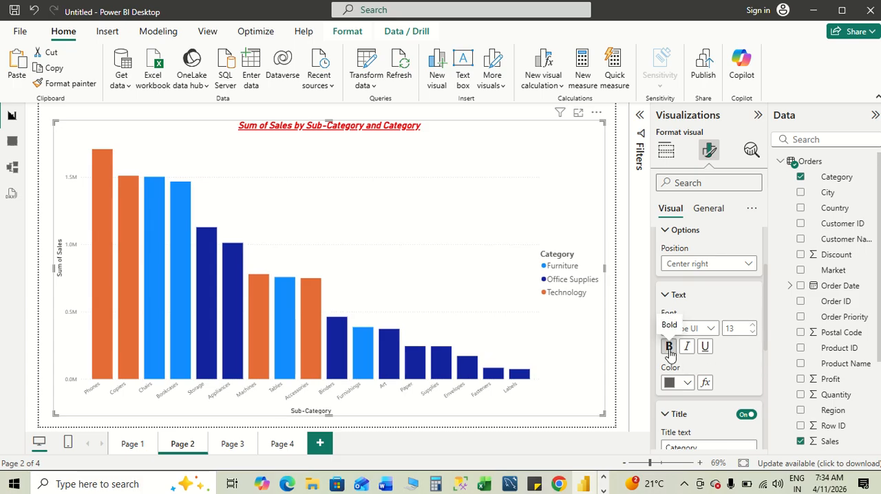
click(684, 382)
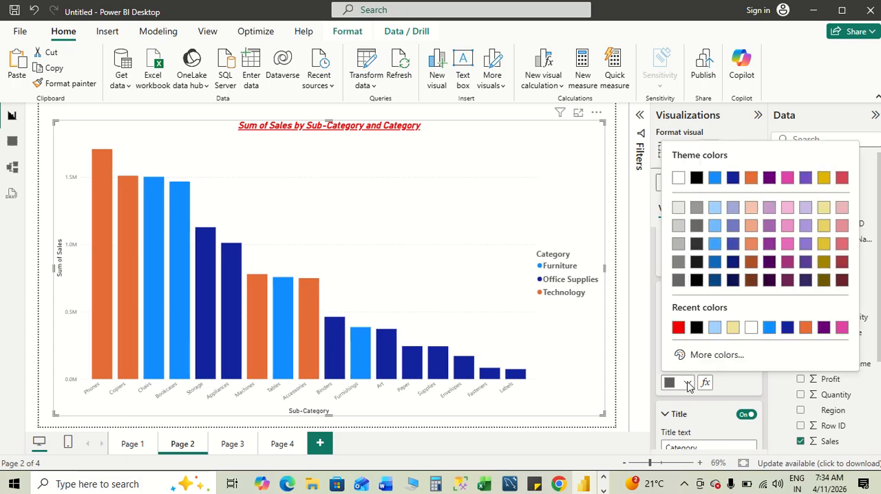
click(787, 327)
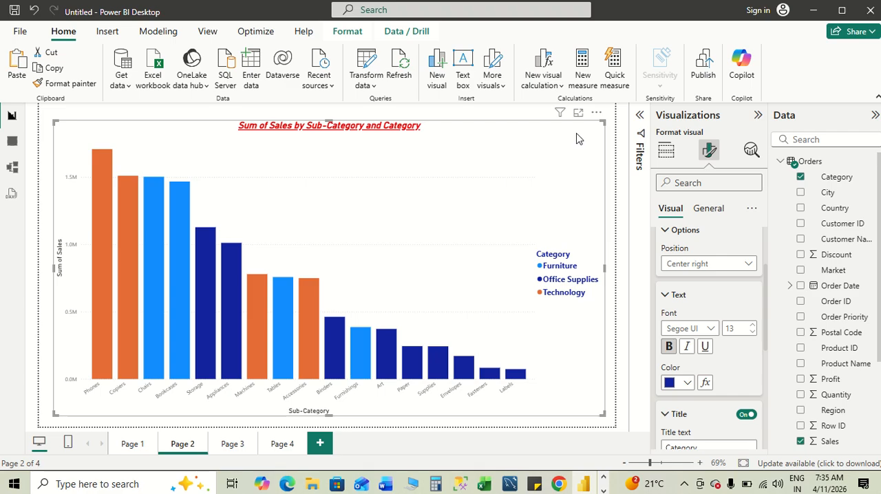
- View the column chart enlarged in focus mode and return to the report page
click(577, 114)
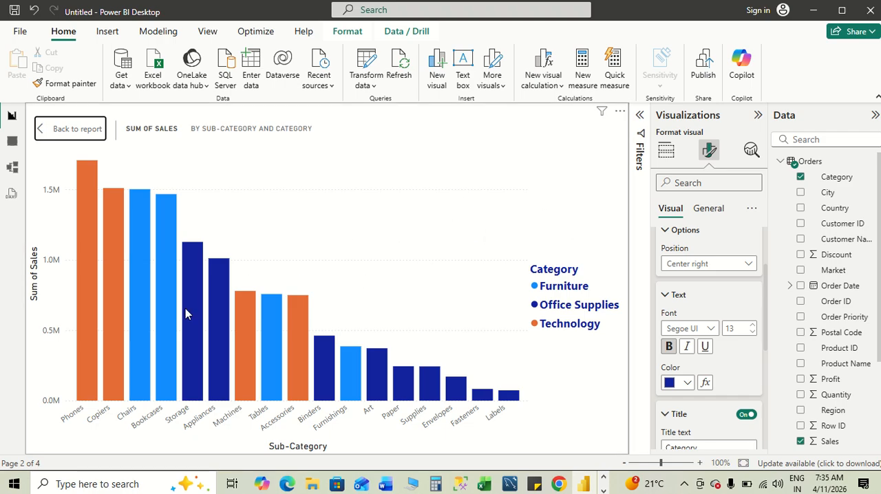
click(69, 130)
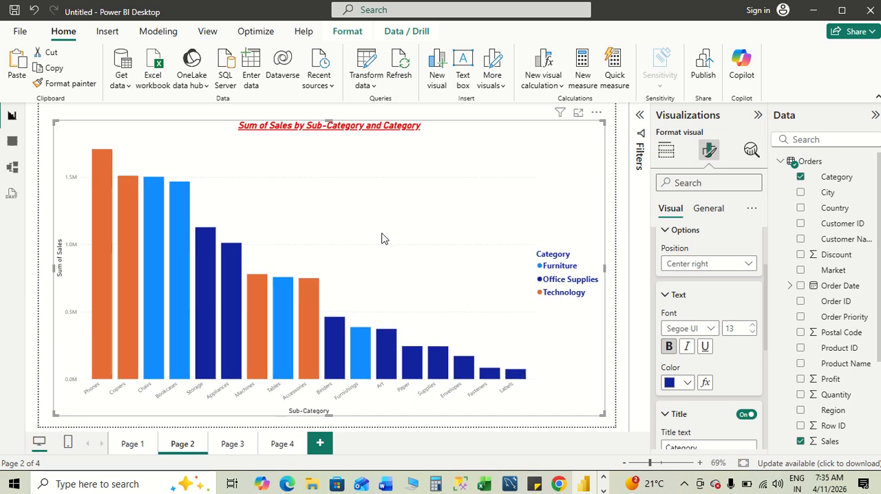
- Switch to the Module 5 notes in Word and move on to section 7, Visualization Interaction
key(alt+Tab)
key(alt+Tab)
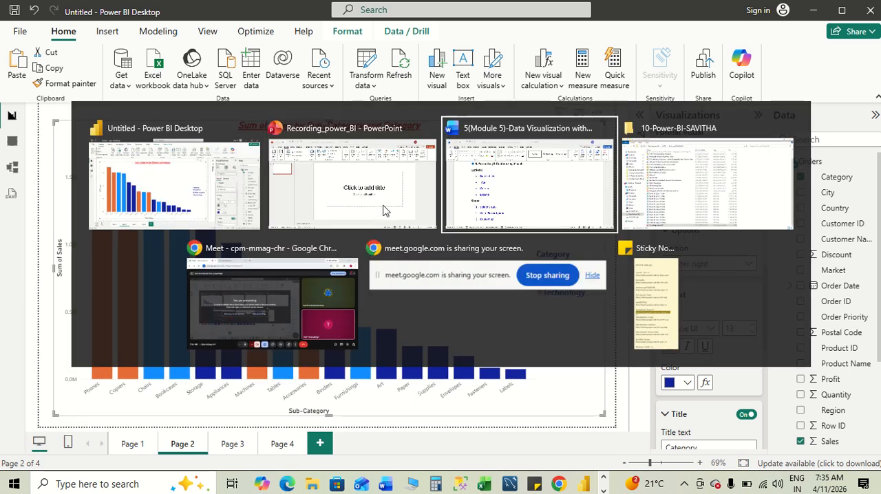
scroll(384, 293, down, 5)
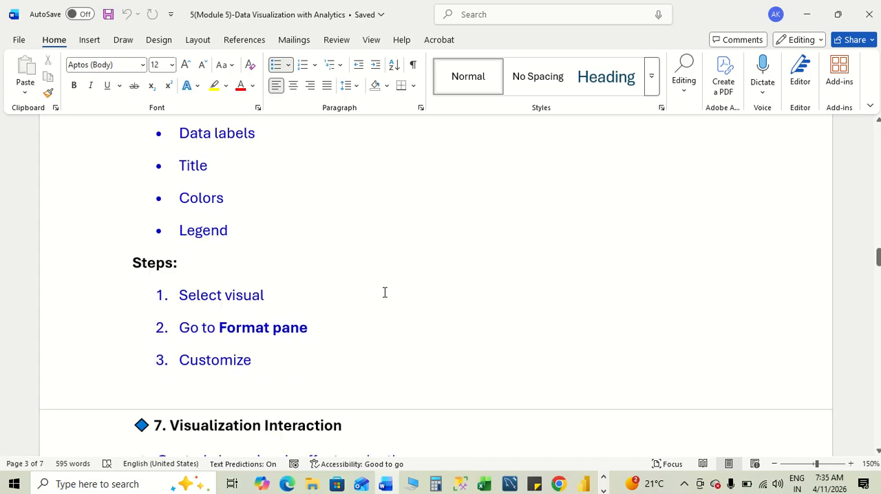
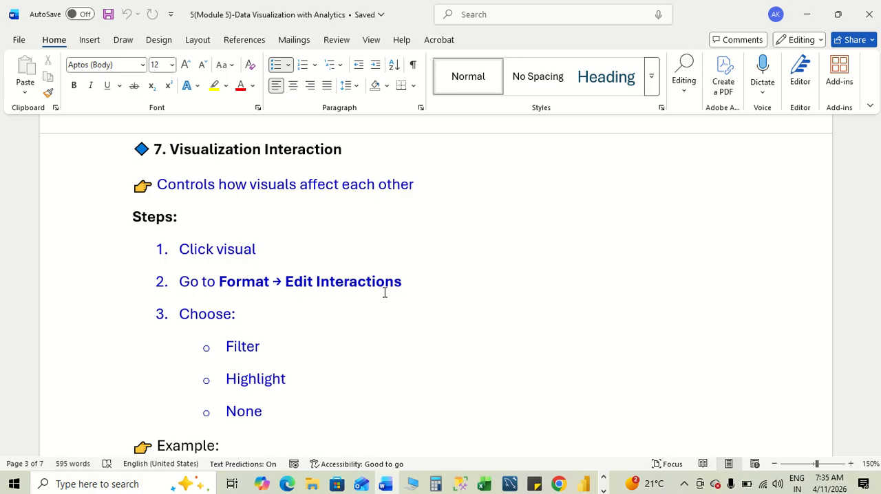
- Review the Visualization Interaction section of the Word notes and switch back to the Power BI report
scroll(419, 362, down, 1)
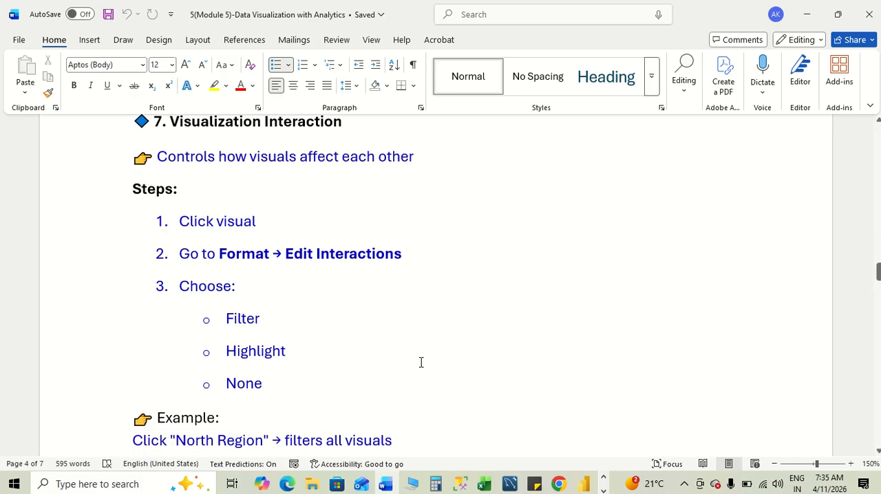
scroll(421, 362, up, 1)
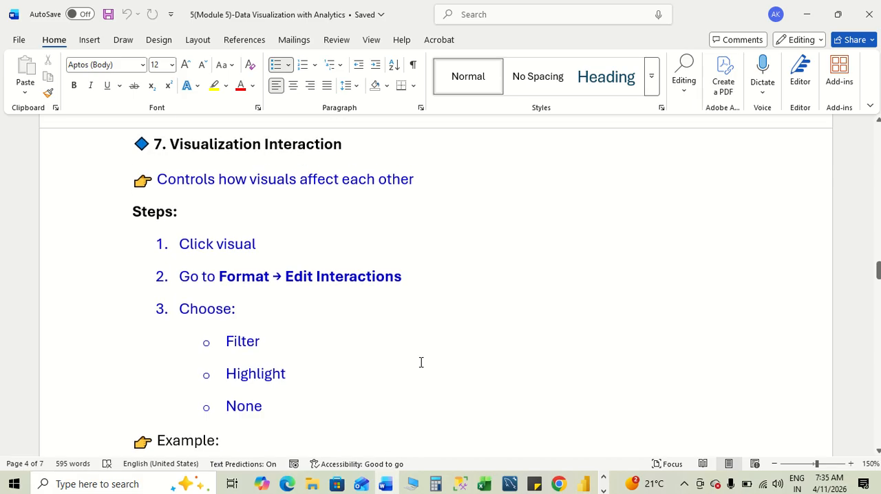
key(alt)
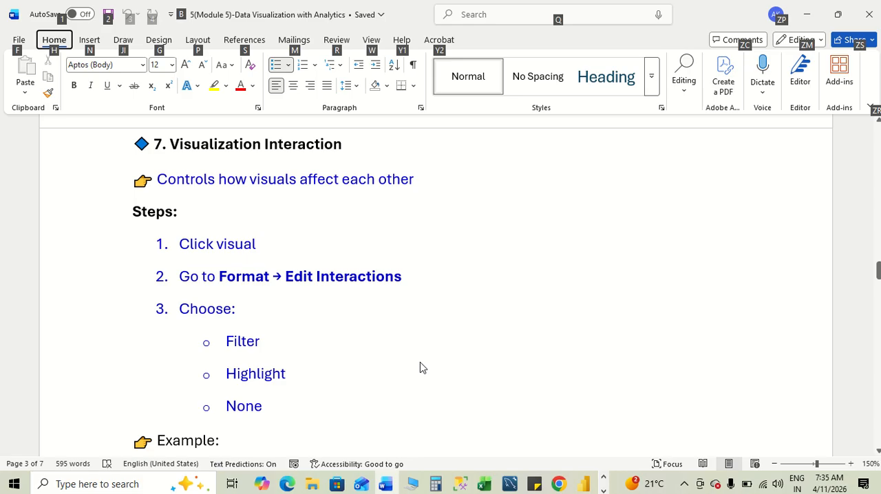
key(alt+Tab)
key(alt+Tab)
key(alt+Tab)
key(alt+Tab)
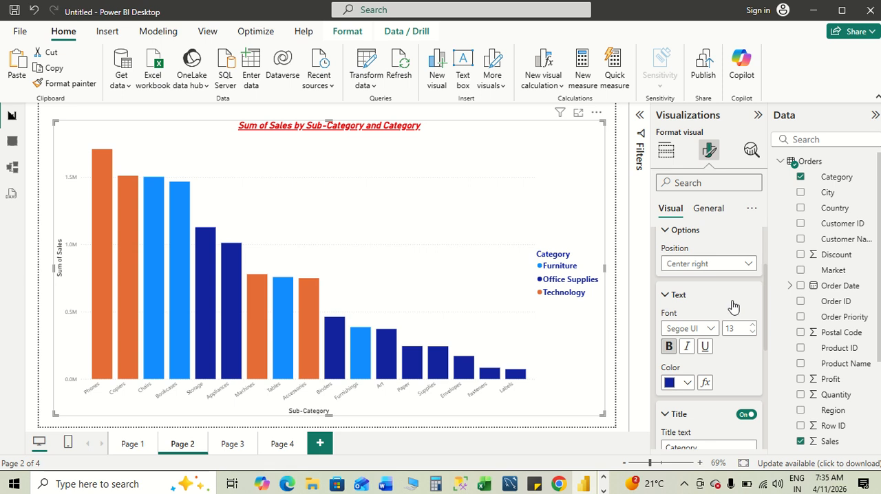
- Collapse the legend's Text settings and the Legend section in the column chart's formatting options
scroll(732, 309, up, 2)
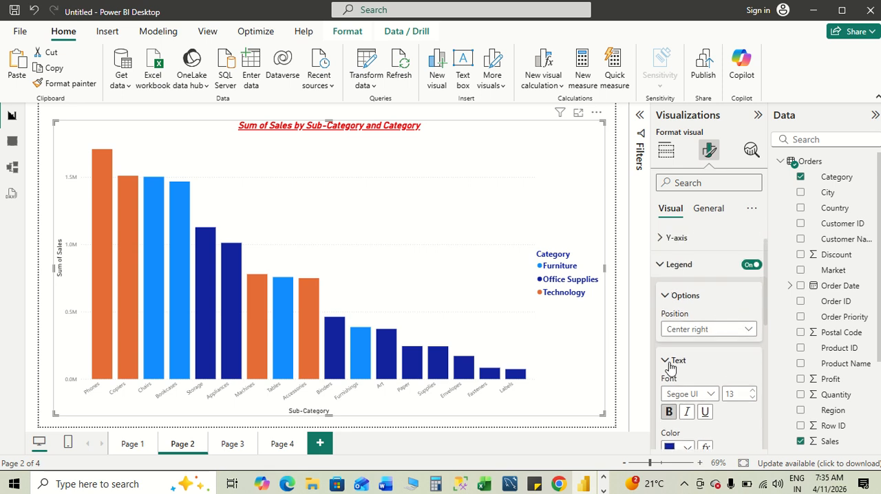
click(669, 363)
click(659, 267)
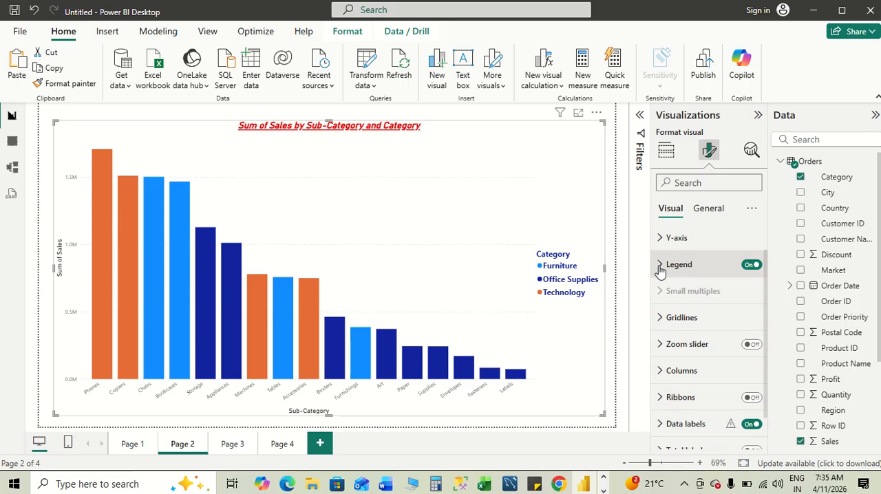
scroll(718, 299, up, 1)
- Compare the Visualization Interaction steps and example in the Word notes with the column chart's formatting options in Power BI
key(alt+Tab)
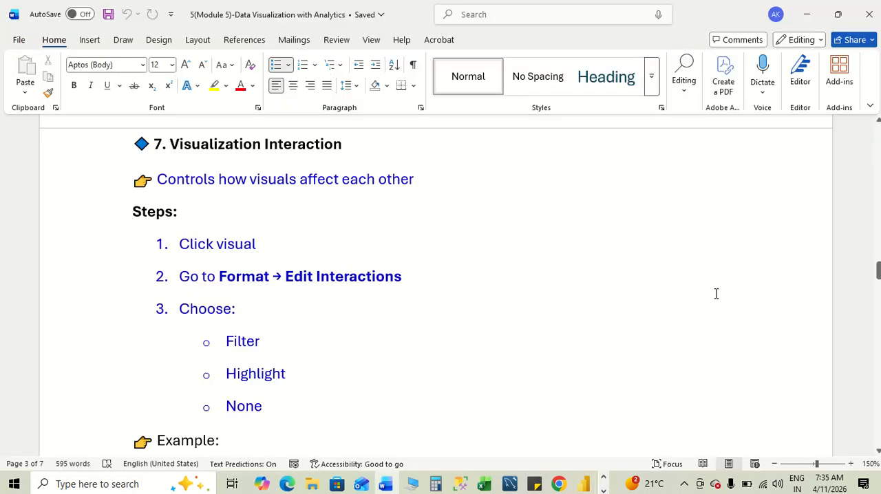
key(alt+Tab)
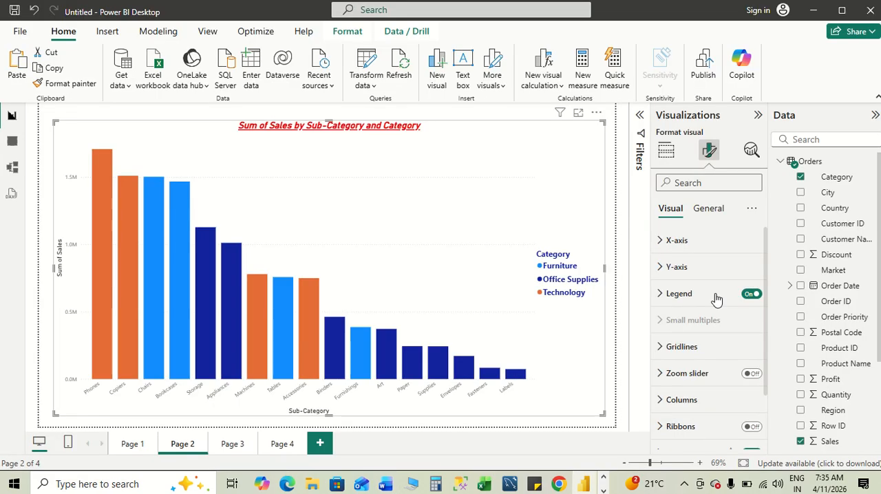
scroll(716, 298, down, 1)
scroll(716, 298, up, 1)
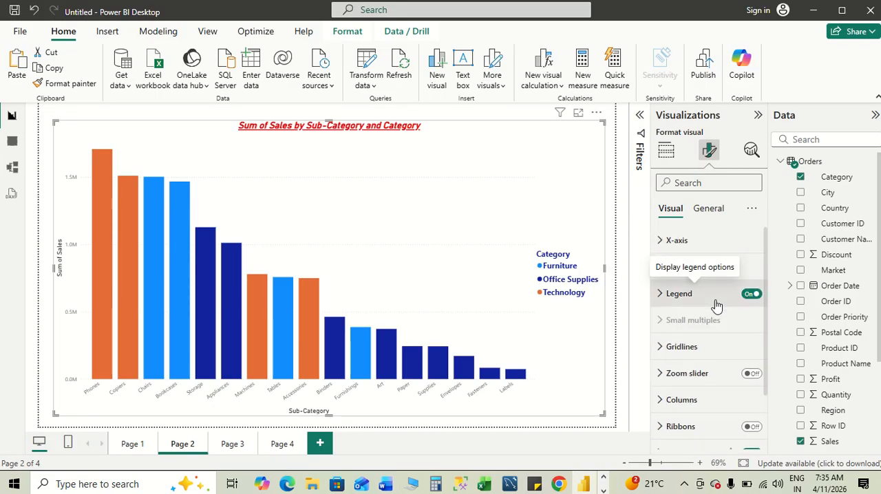
key(alt+Tab)
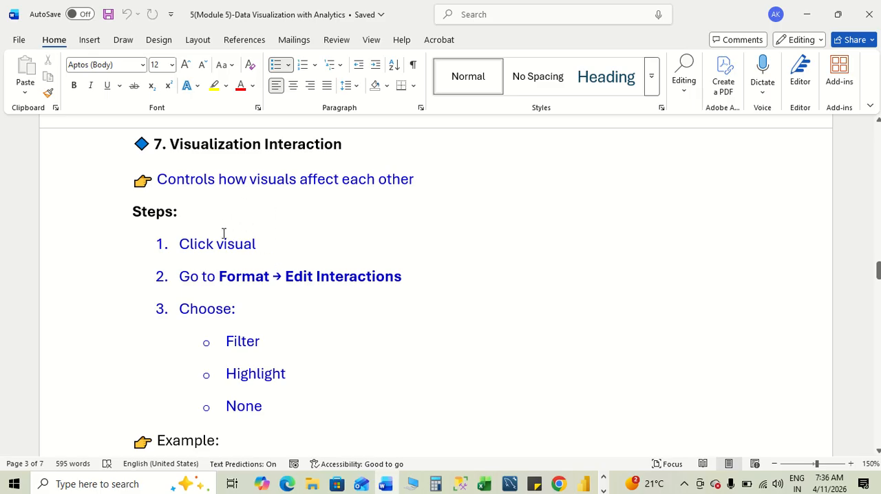
key(alt+Tab)
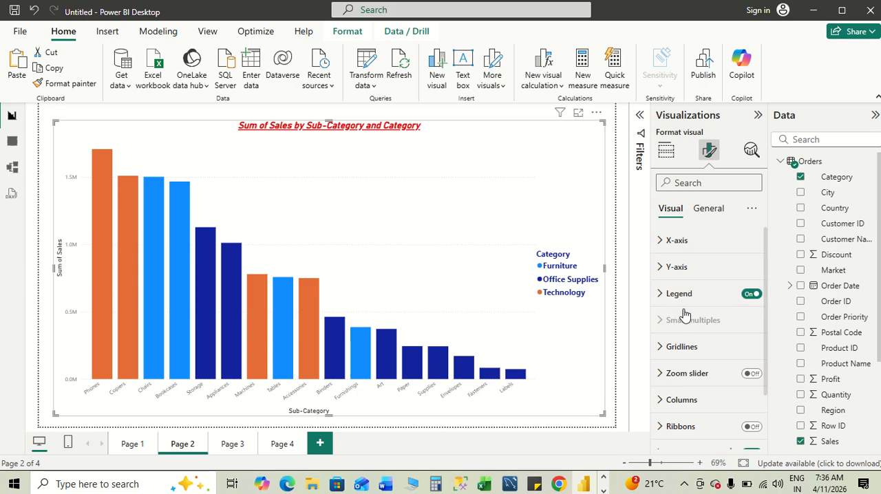
scroll(684, 315, down, 2)
key(alt+Tab)
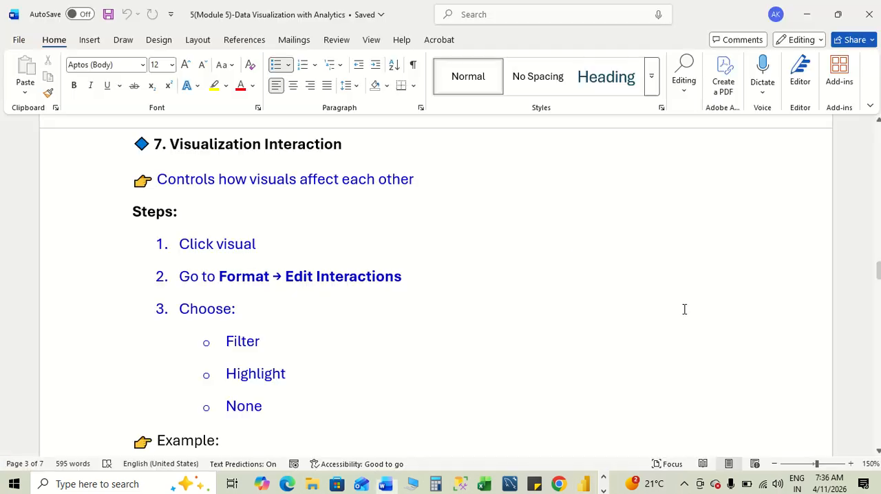
key(alt+Tab)
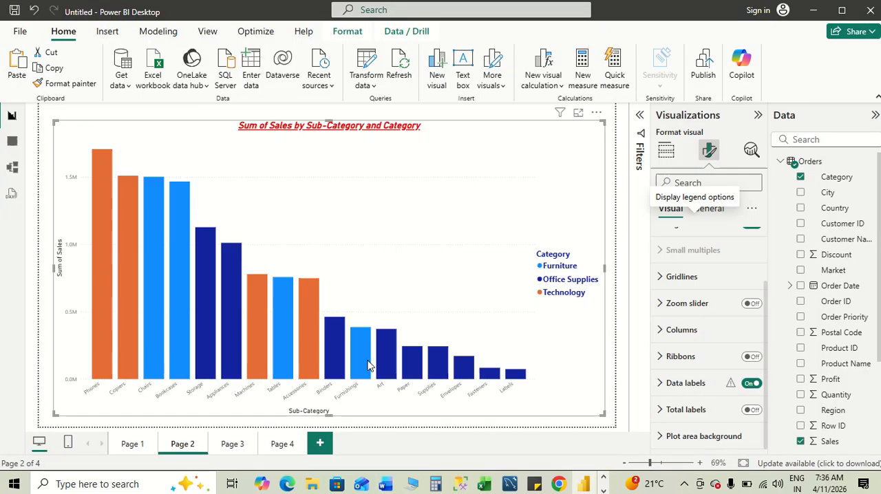
key(alt+Tab)
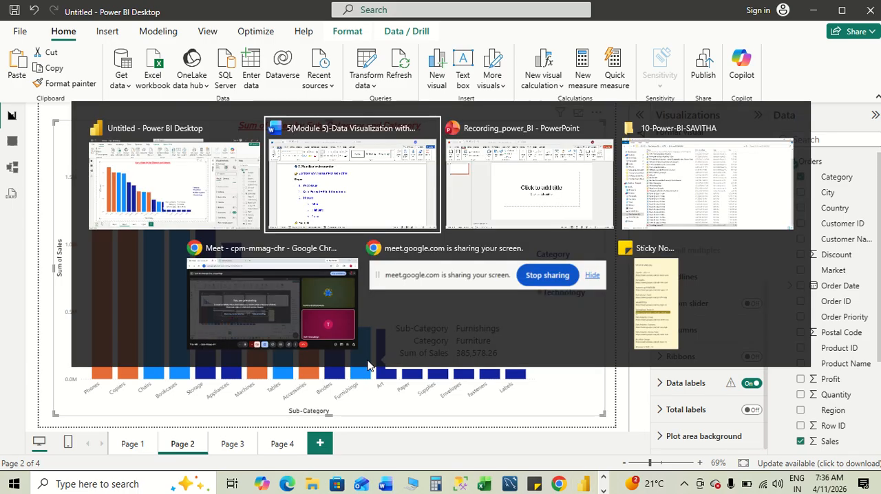
key(alt+Tab)
scroll(367, 361, down, 6)
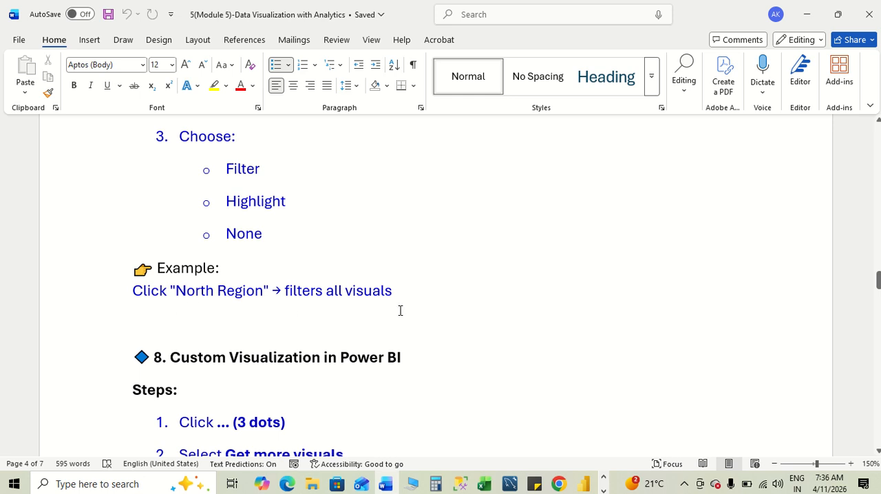
key(alt+Tab)
key(alt+Tab)
key(Tab)
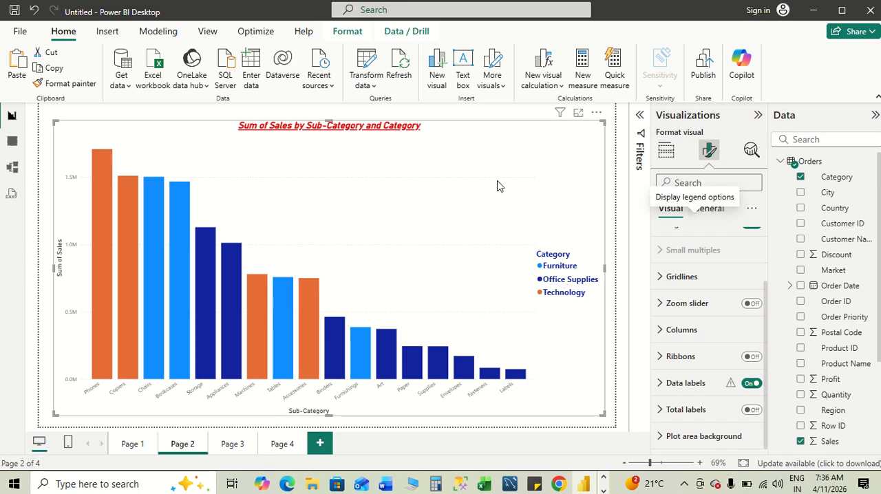
- Examine the column chart's general and visual format settings, its field assignments and the options for the Sub-Category field
scroll(686, 303, up, 1)
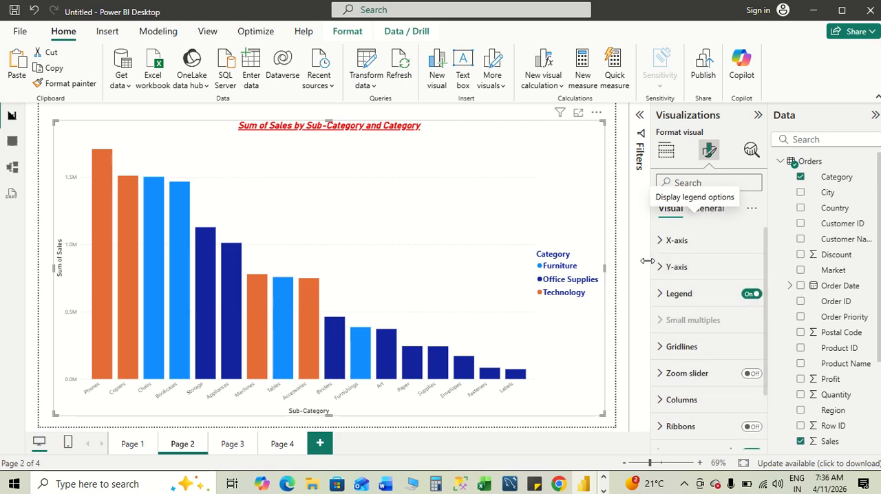
click(710, 207)
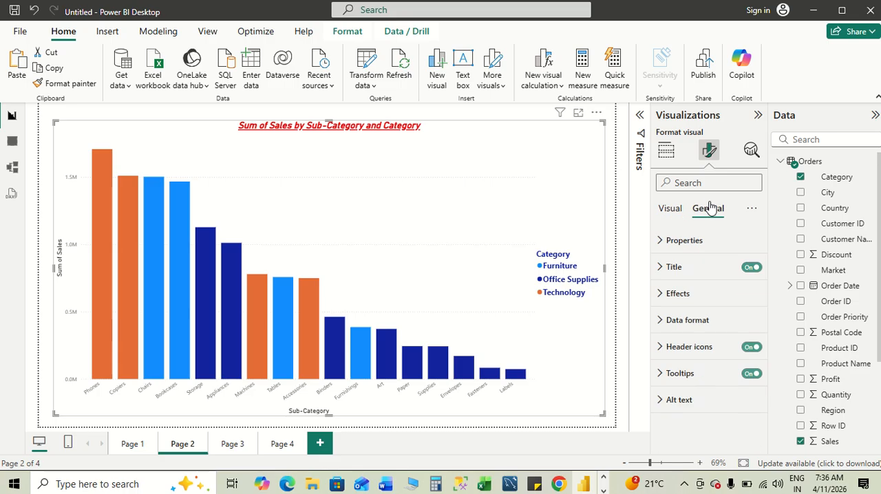
click(670, 208)
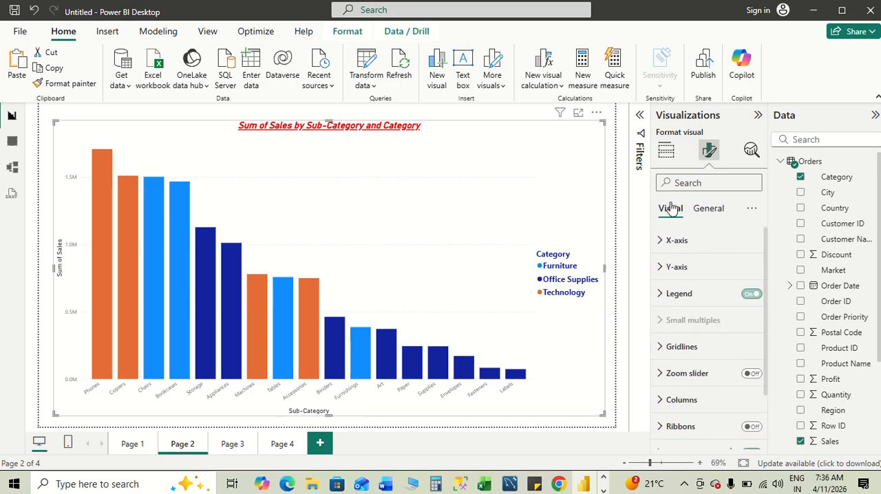
click(666, 153)
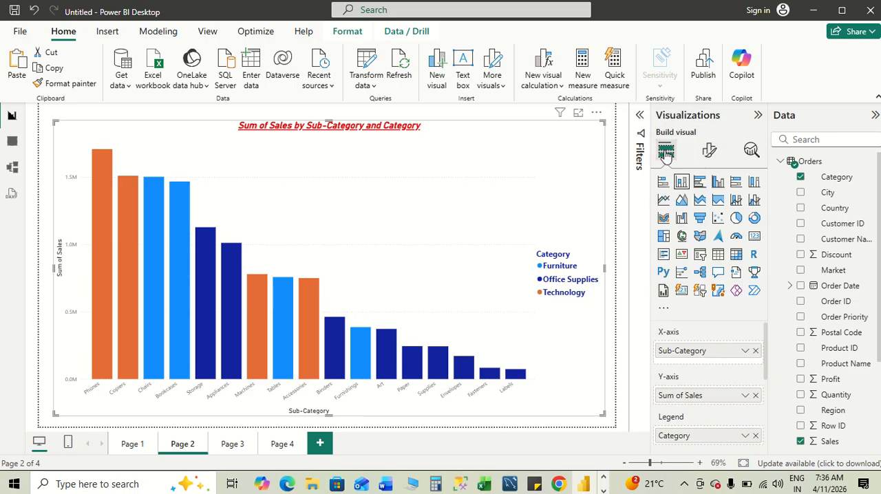
scroll(703, 346, down, 3)
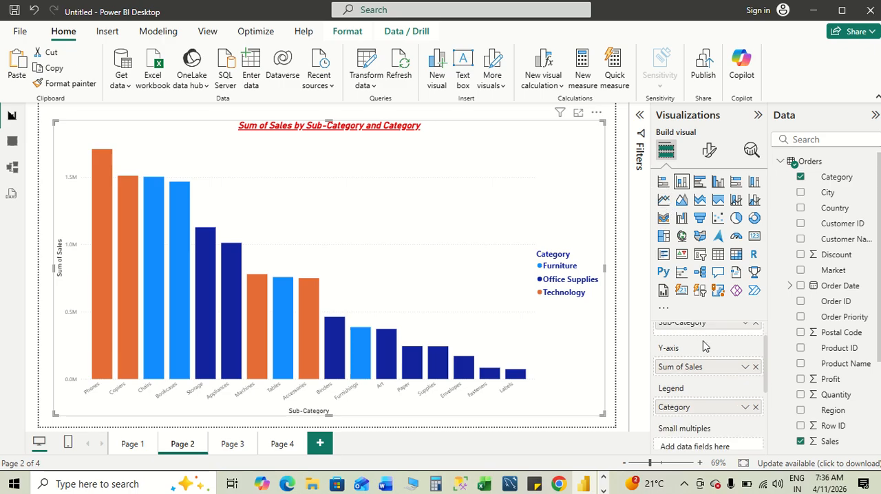
scroll(702, 346, up, 3)
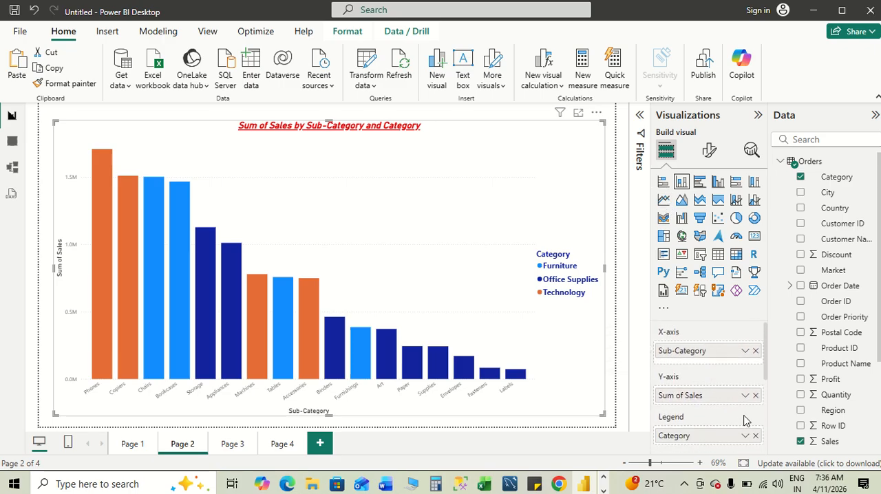
scroll(749, 409, down, 3)
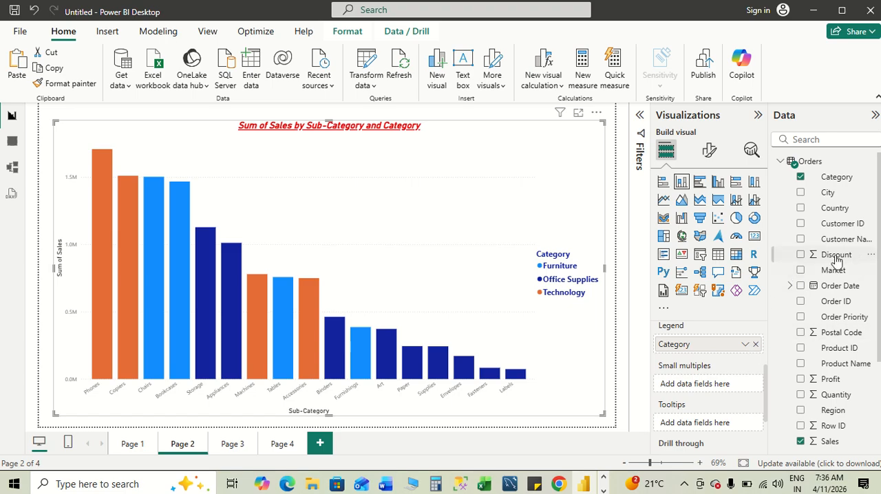
scroll(723, 407, up, 3)
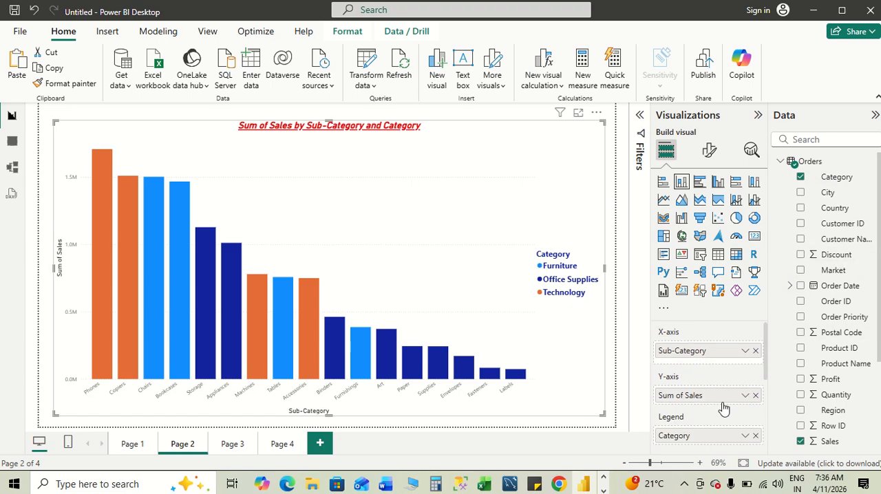
click(746, 352)
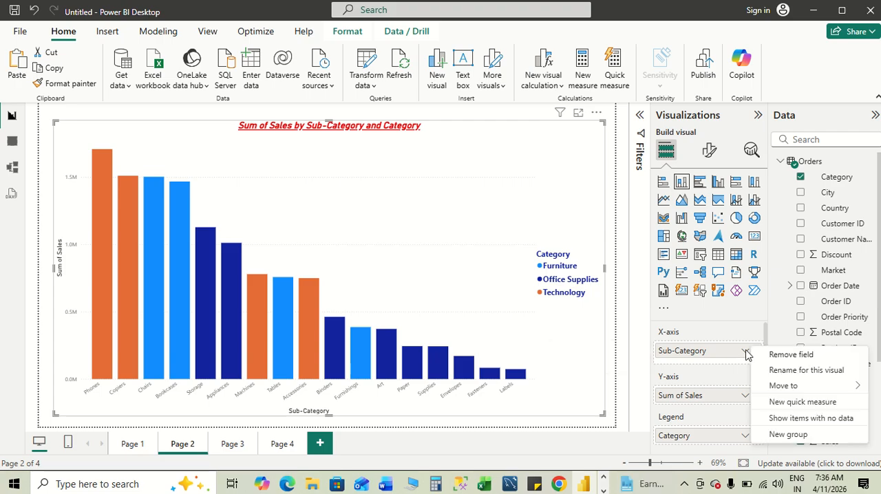
click(689, 353)
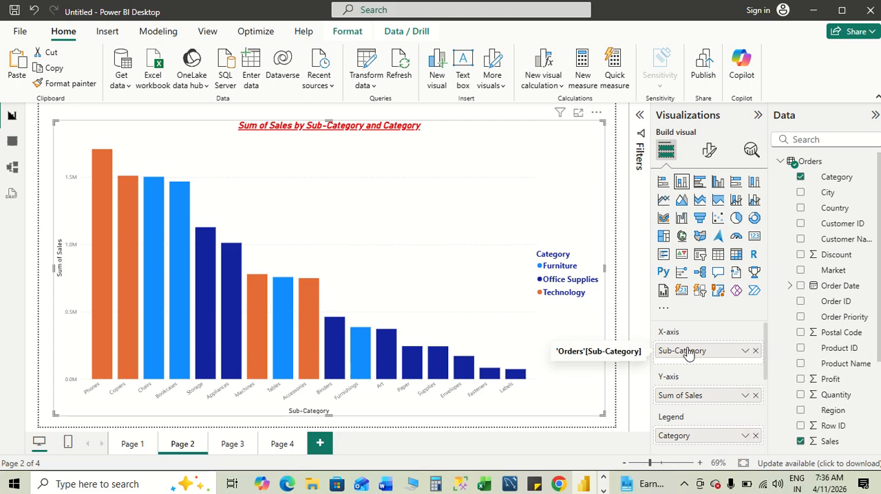
- Filter the column chart's Category to Furniture only and clear that selection again
click(640, 117)
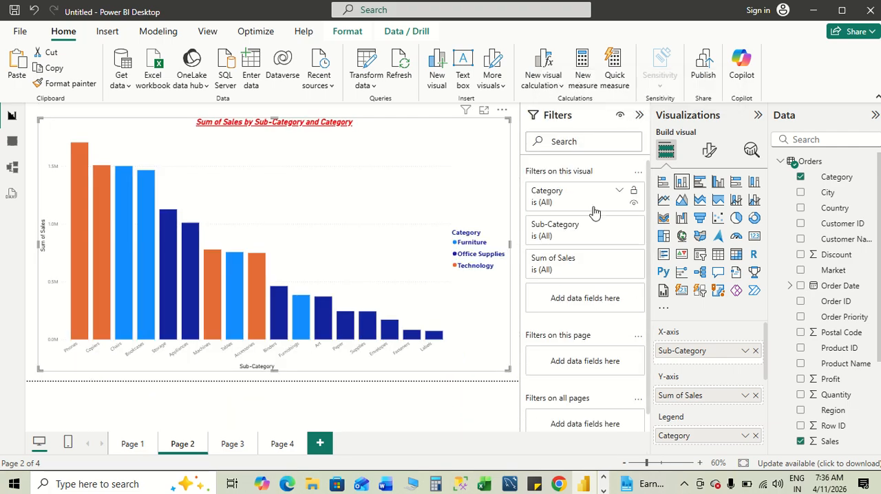
click(622, 191)
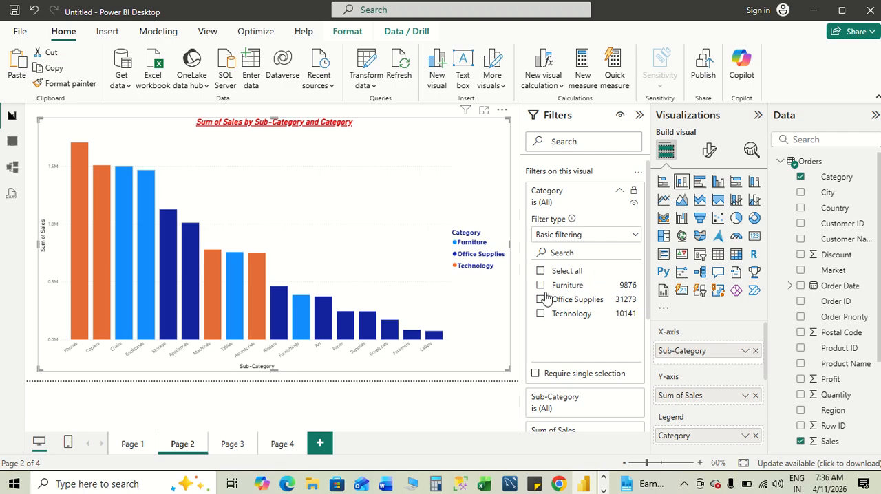
click(541, 286)
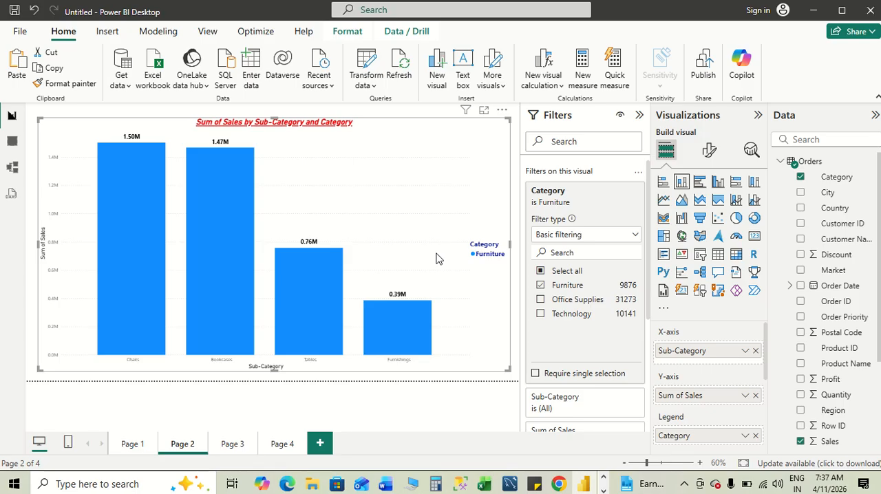
click(540, 285)
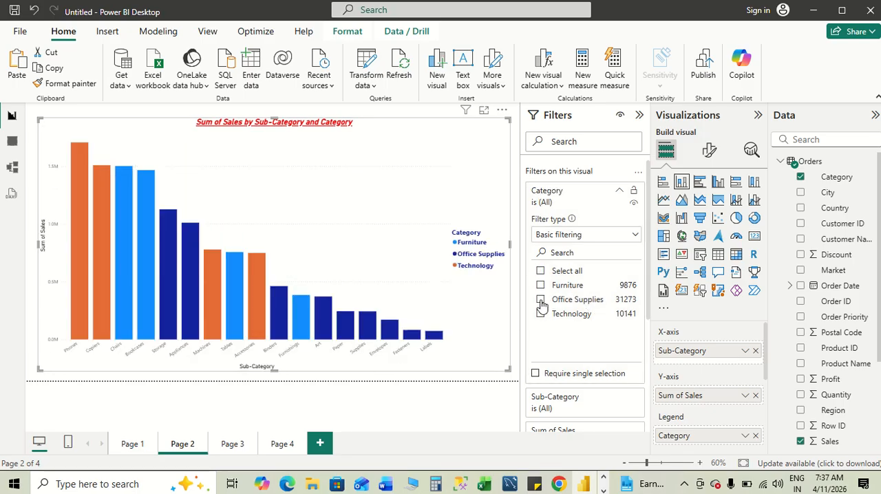
- Filter the chart's Category to Office Supplies, reselect all categories and collapse the filters
click(541, 301)
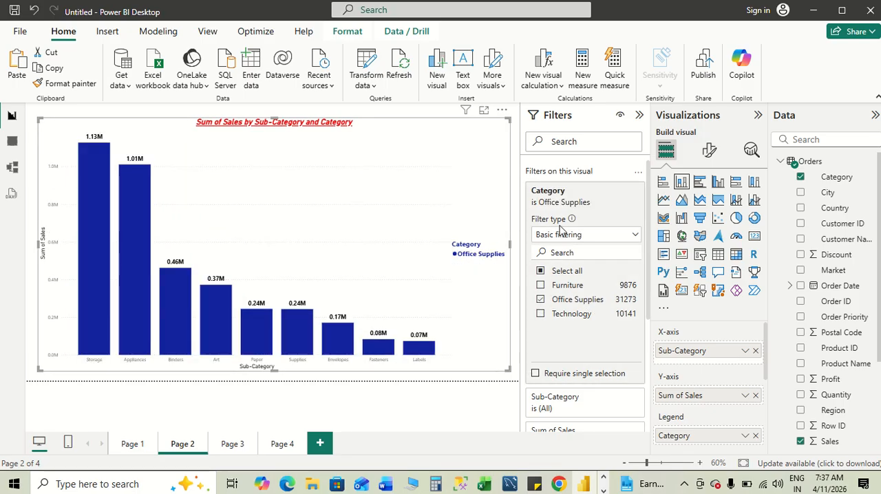
click(540, 271)
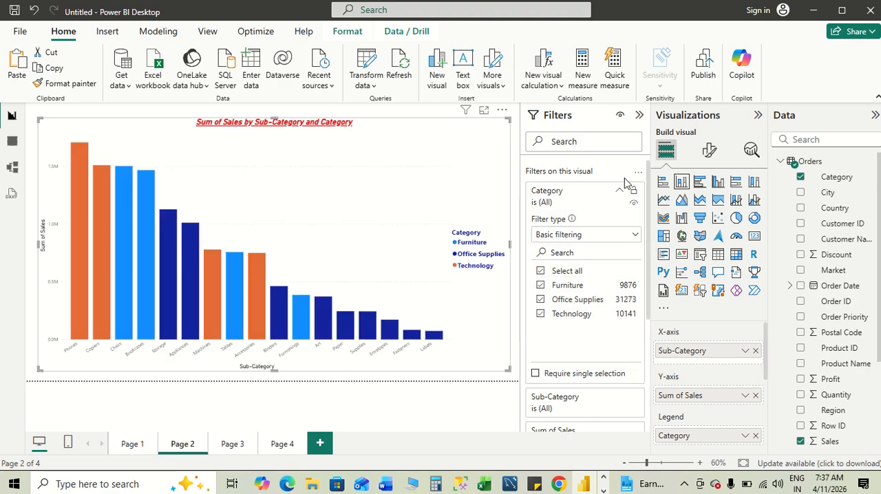
click(639, 117)
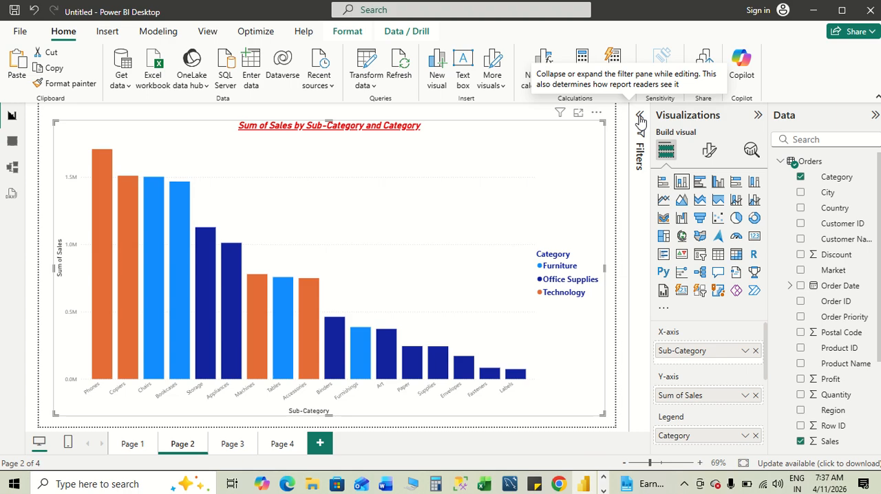
- Switch to the Module 5 notes in Word and move on to section 8, Custom Visualization in Power BI
key(alt+Tab)
key(alt+Tab)
key(alt+Tab)
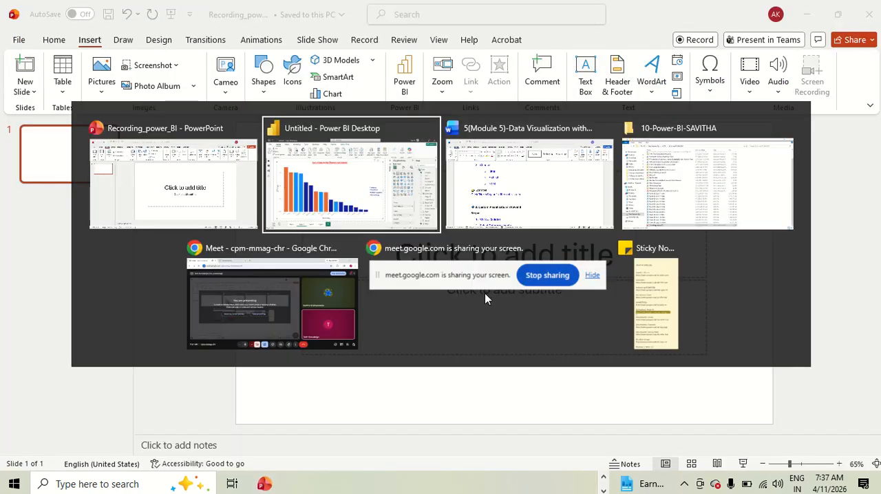
scroll(485, 294, down, 5)
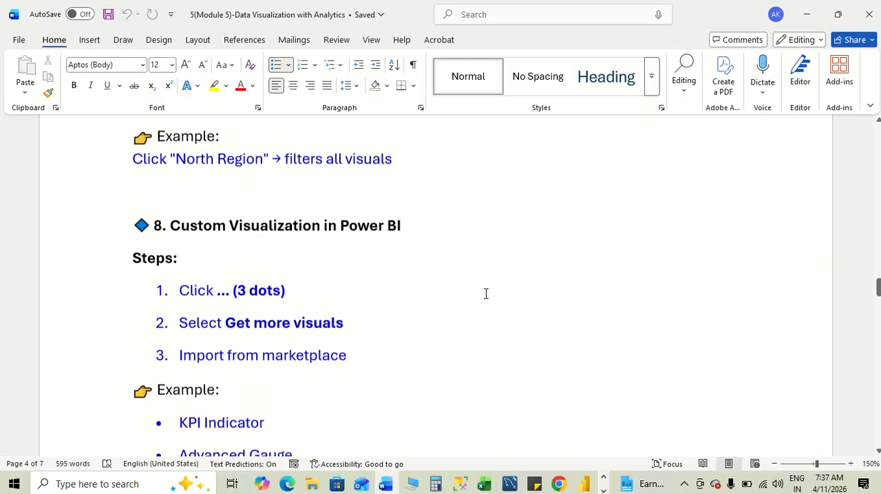
- Read the custom visualization steps in the notes, switch to Power BI, try to get more visuals and dismiss the sign-in request
scroll(485, 294, down, 1)
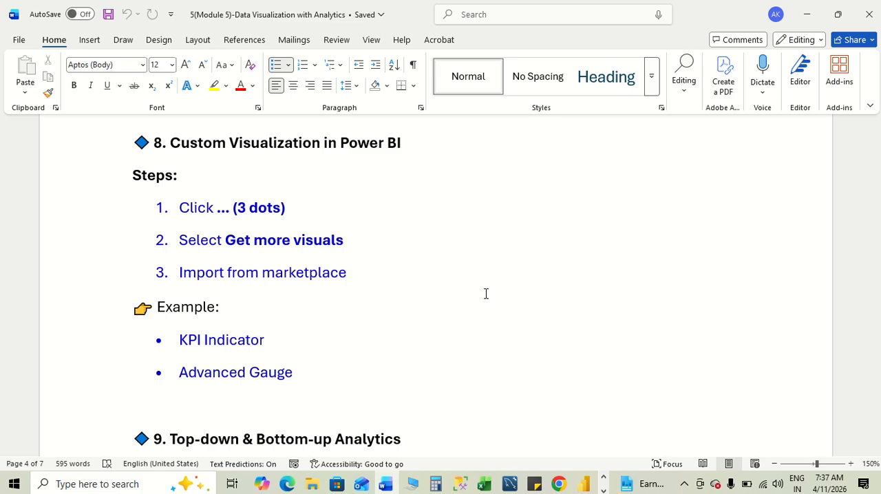
key(alt+Tab)
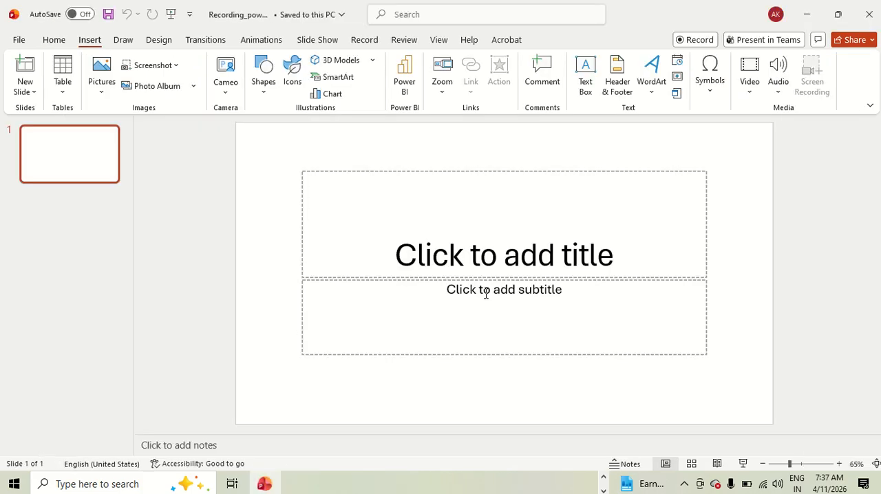
key(alt+Tab)
key(Tab)
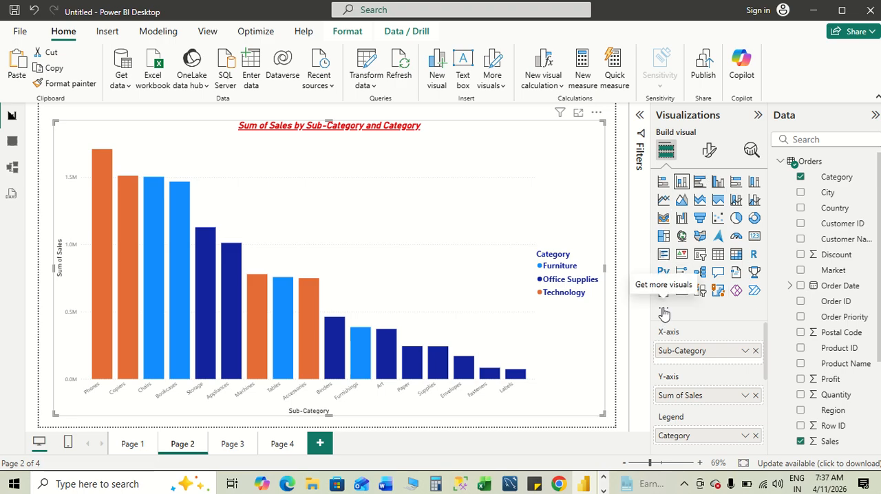
click(664, 313)
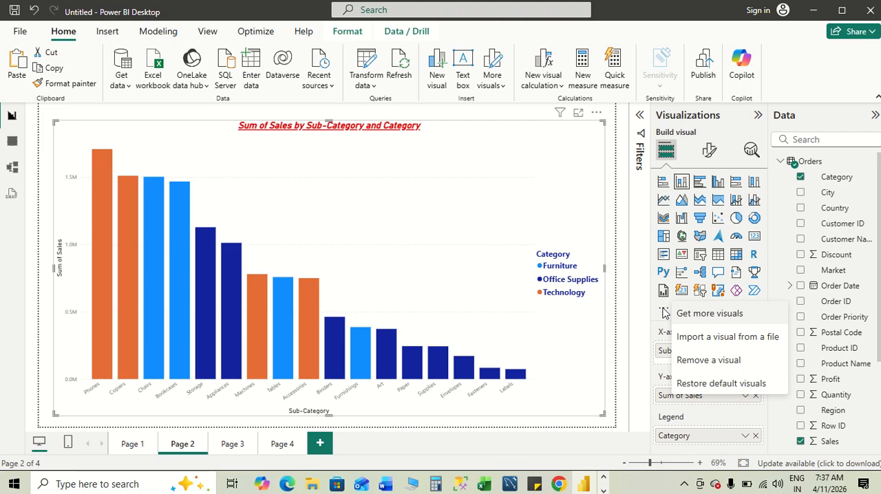
click(700, 317)
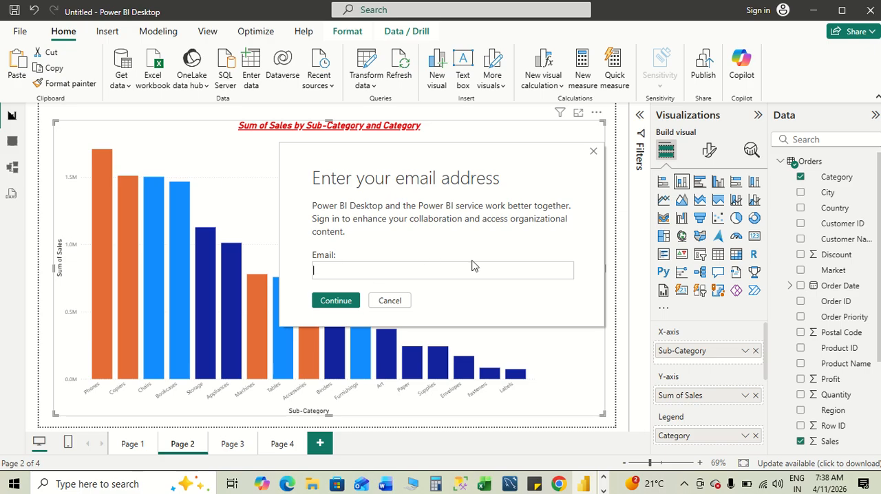
click(594, 153)
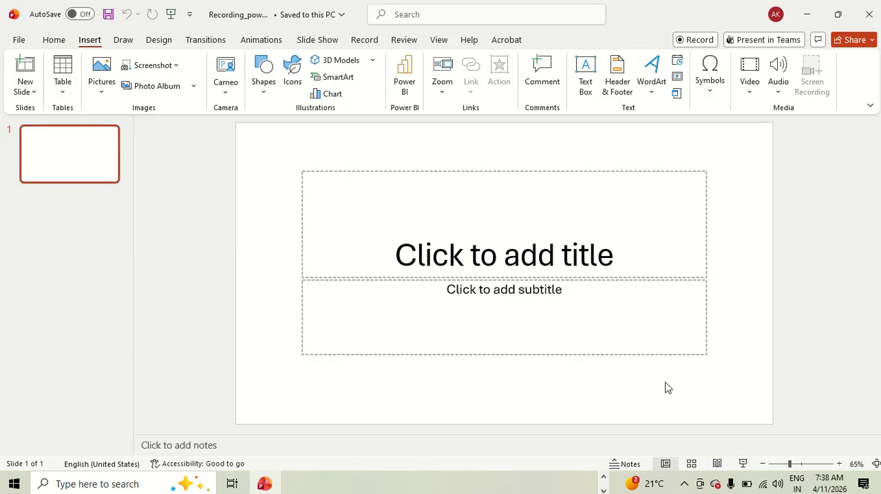
- Switch back to the Word notes and read section 9, Top-down & Bottom-up Analytics, with its two examples
key(alt+Tab)
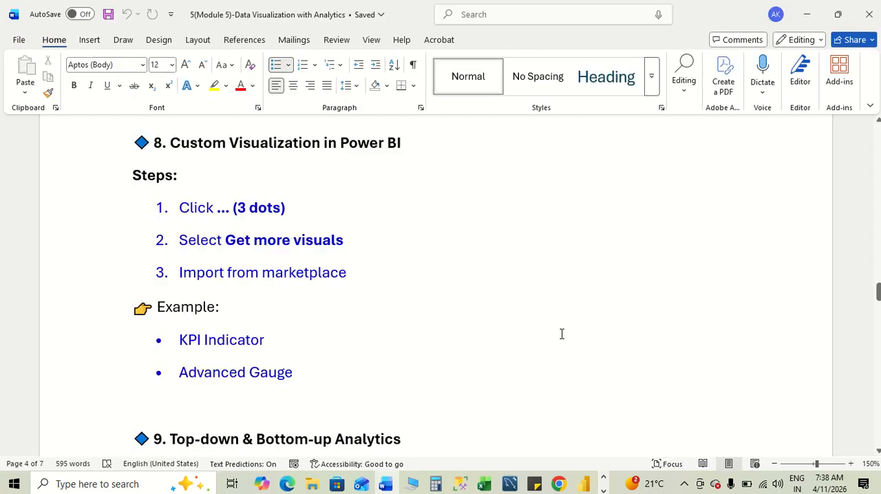
scroll(562, 334, down, 5)
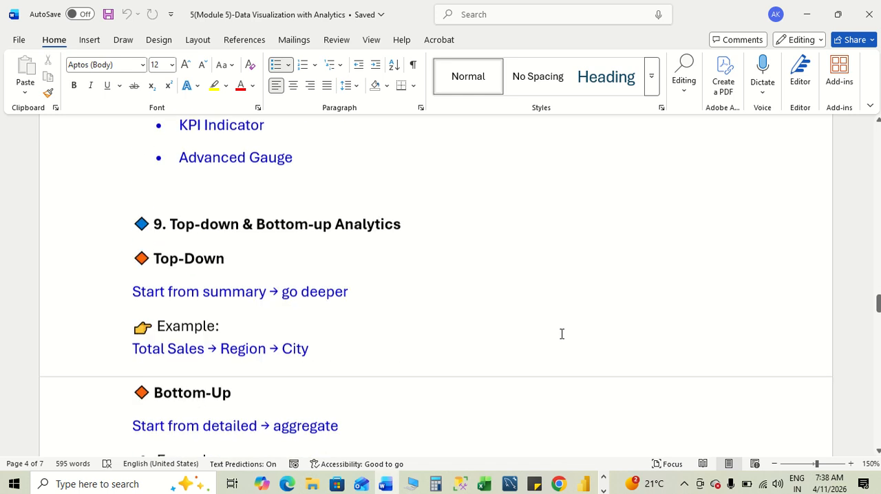
scroll(561, 333, down, 1)
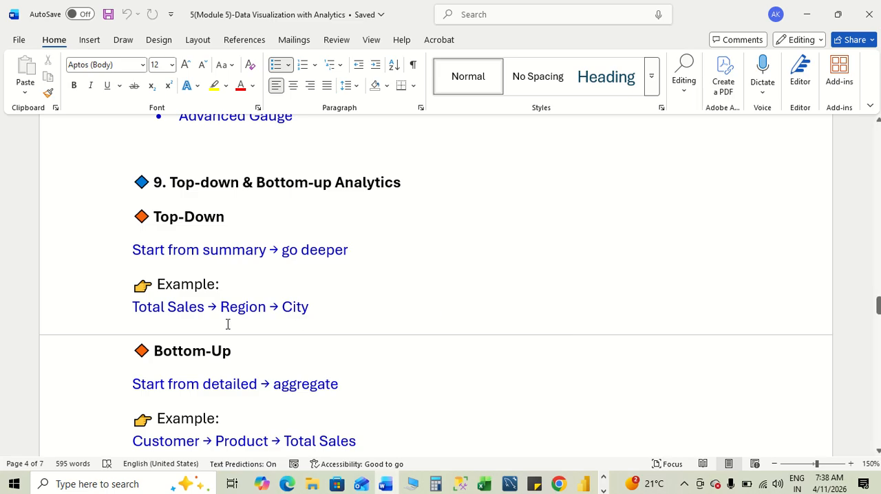
scroll(416, 354, down, 2)
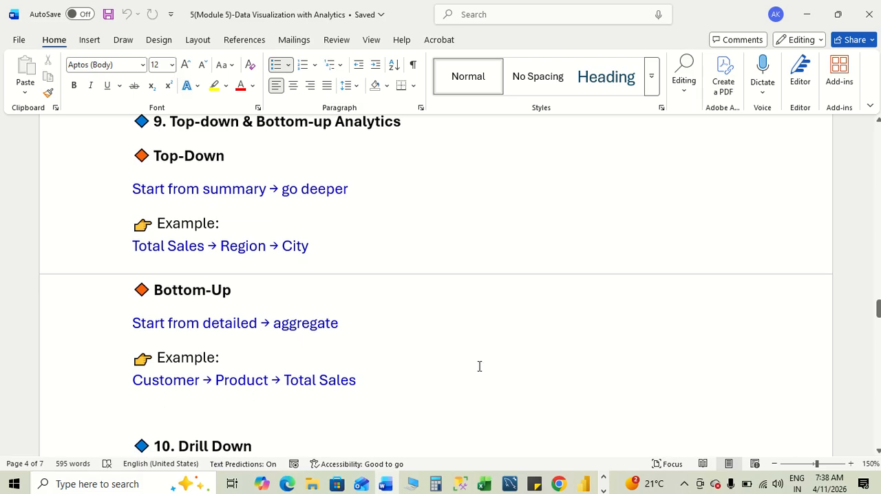
scroll(480, 366, down, 1)
scroll(480, 366, up, 2)
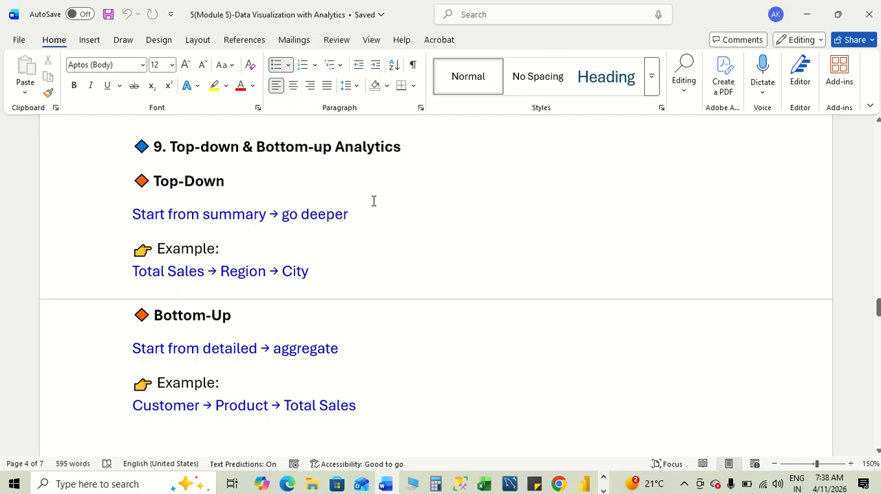
- In Power BI, replace Order Date on the X-axis of Page 3's line chart with the full Year, Quarter, Month, Day hierarchy
key(alt+Tab)
key(alt+Tab)
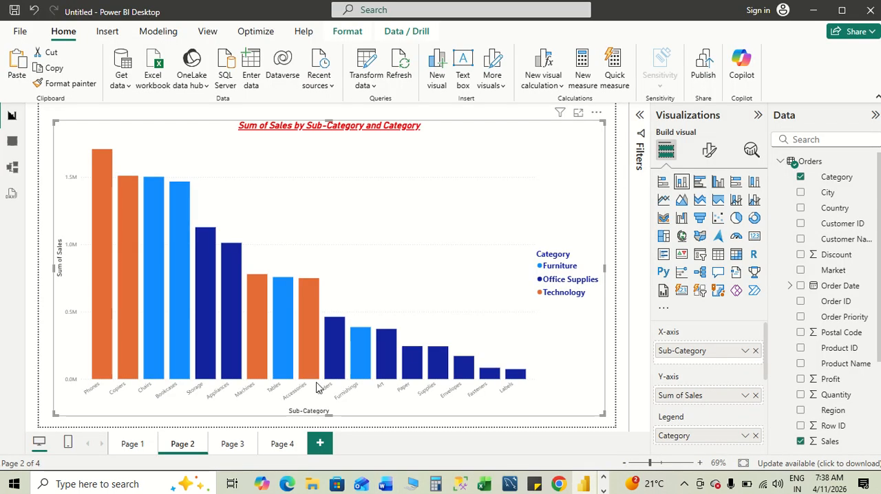
click(231, 444)
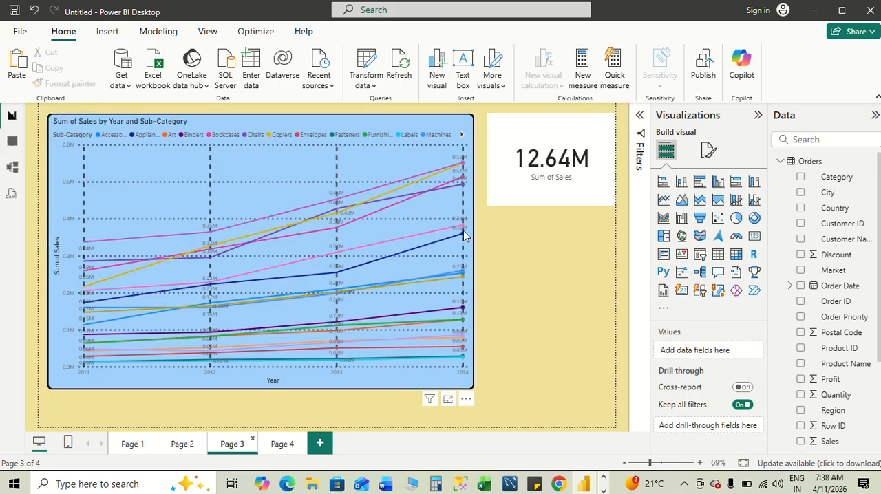
click(416, 216)
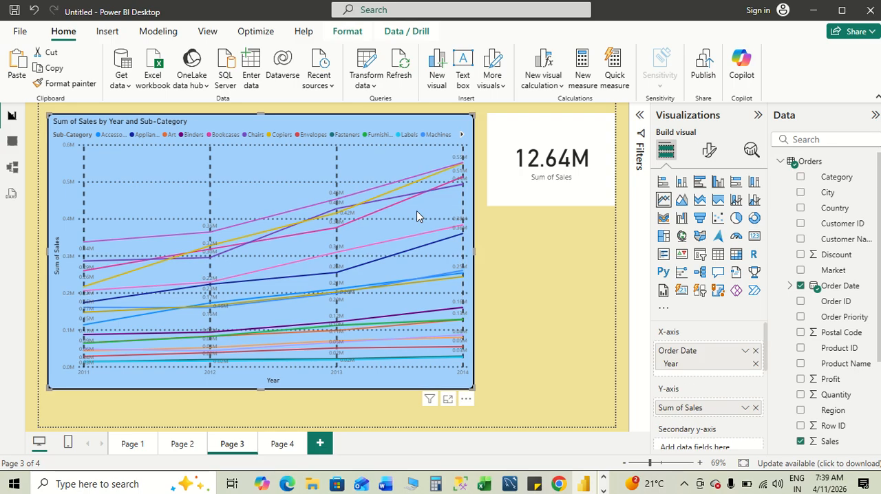
click(754, 351)
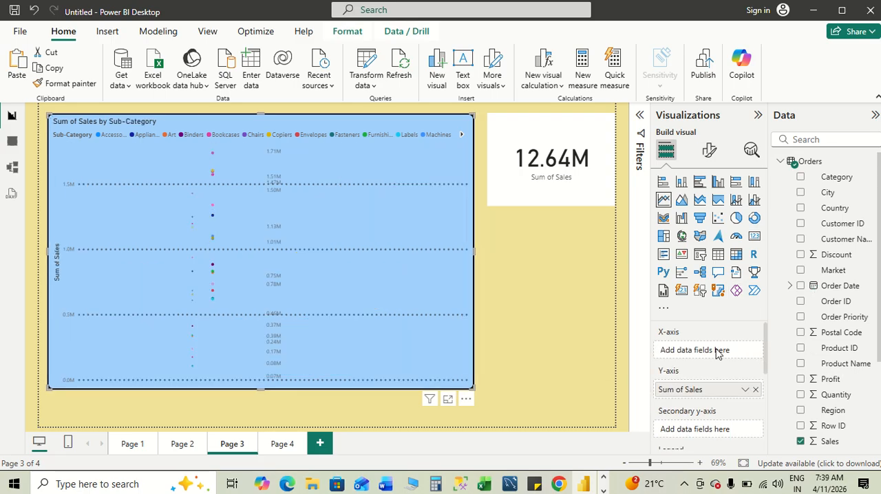
click(800, 287)
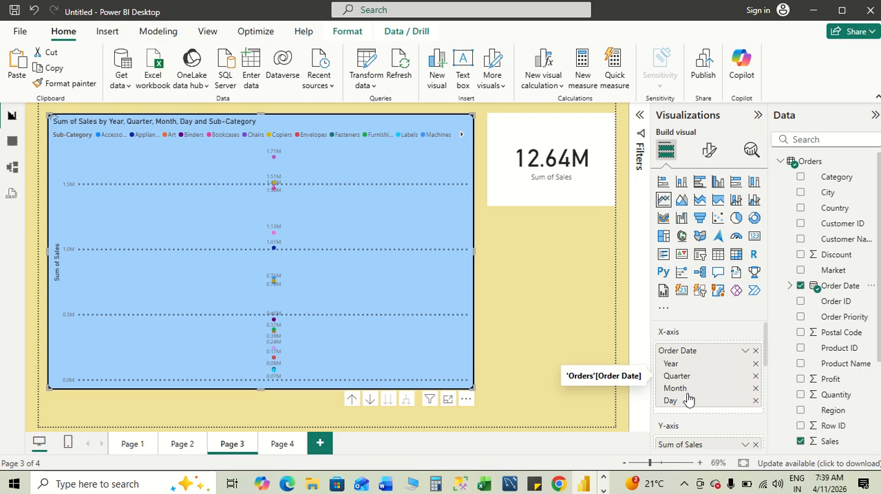
- Check the top-down example in the notes and remove Quarter, Month and Day from the line chart's X-axis
key(alt+Tab)
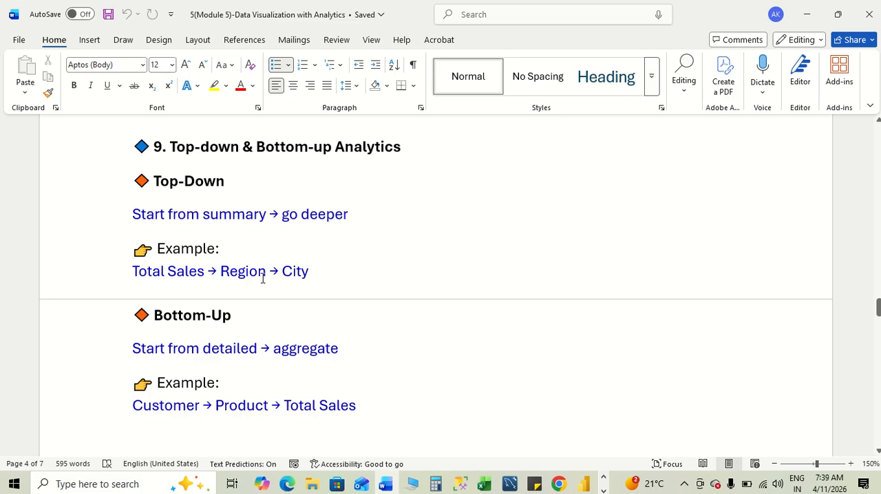
key(alt+Tab)
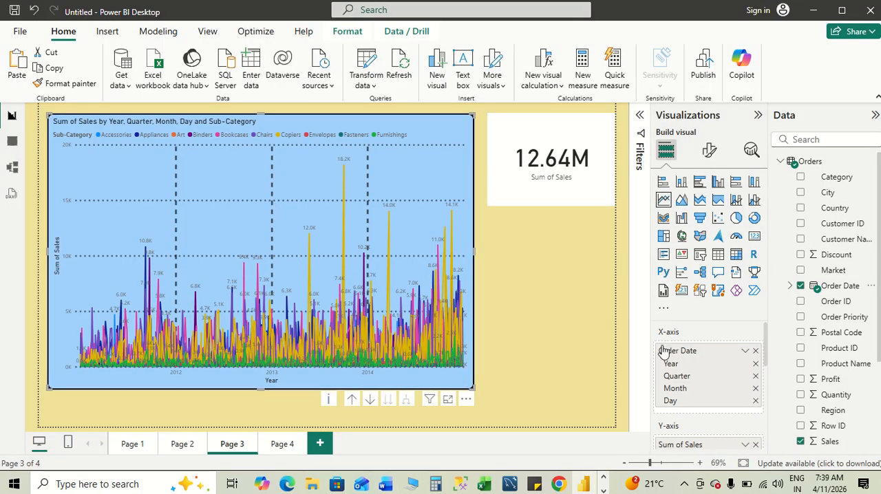
click(756, 376)
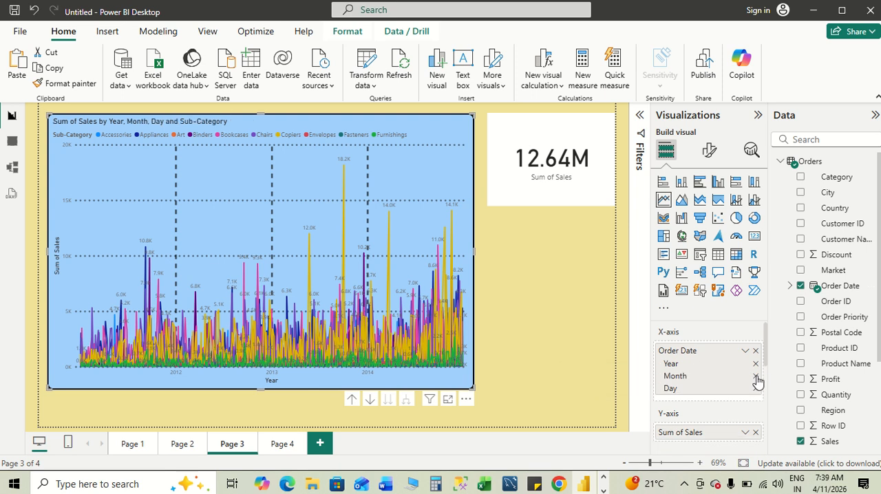
click(755, 376)
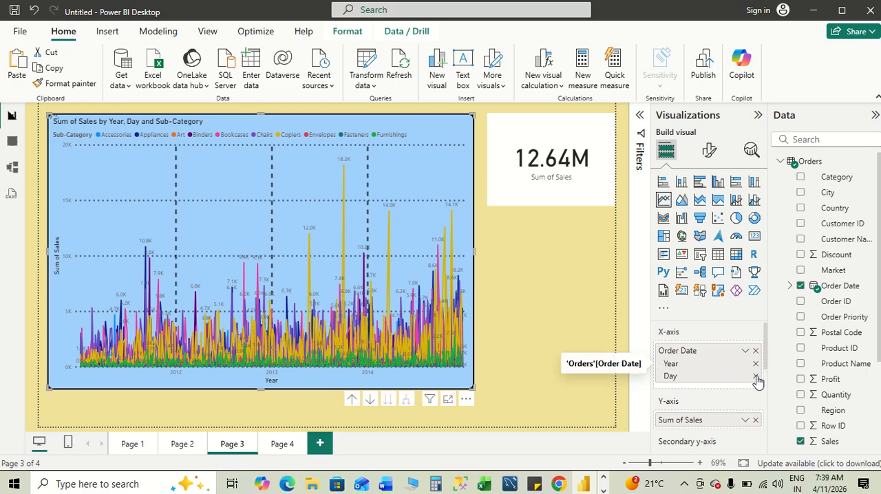
click(755, 376)
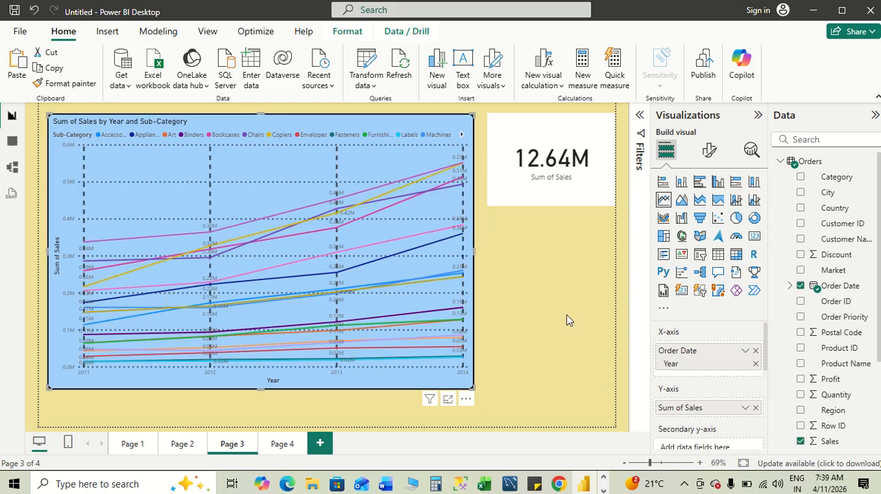
- Switch to the Word notes and highlight the Bottom-Up example line "Customer → Product → Total Sales"
key(alt+Tab)
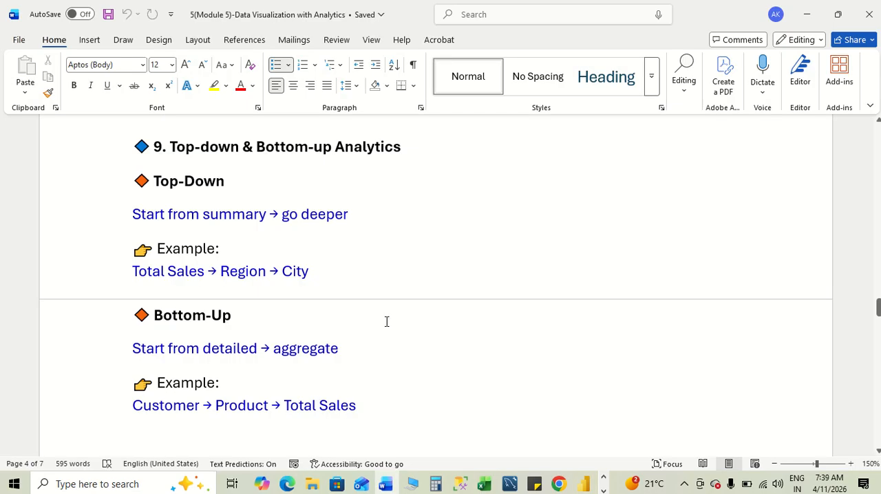
scroll(386, 320, down, 1)
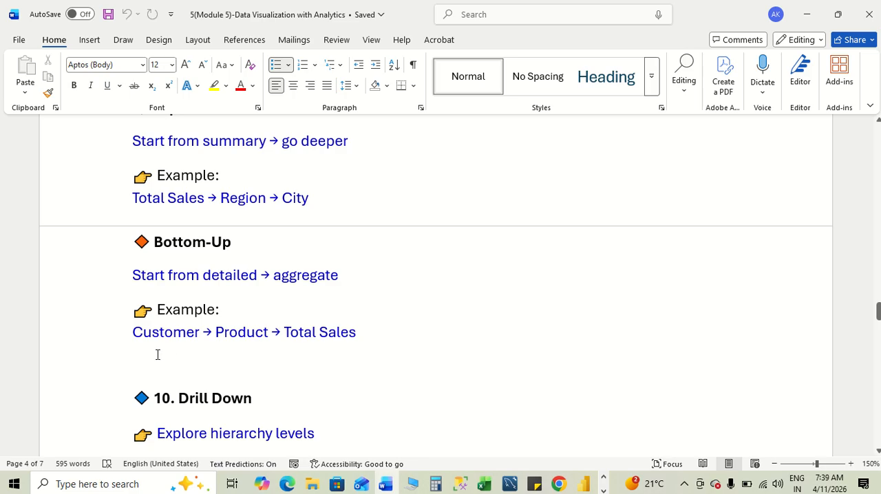
drag(134, 335, 355, 335)
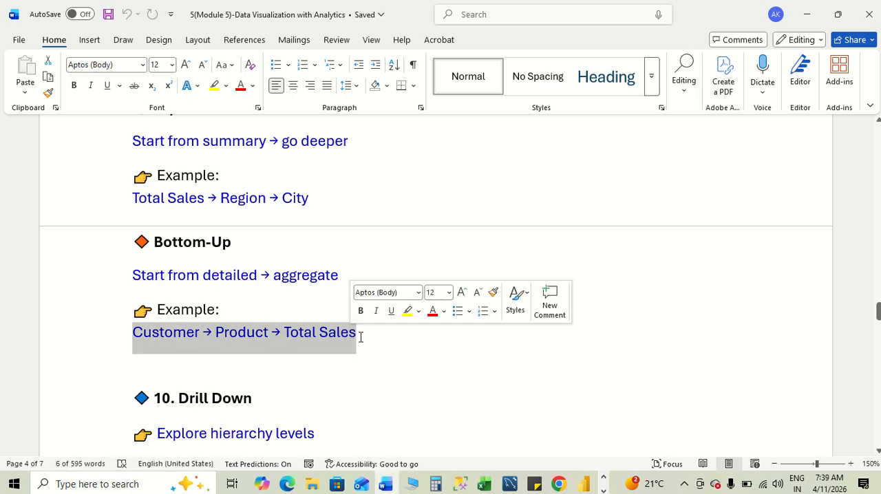
- In Power BI, add a new report page and insert a funnel chart enlarged to fill most of the canvas
key(alt+Tab)
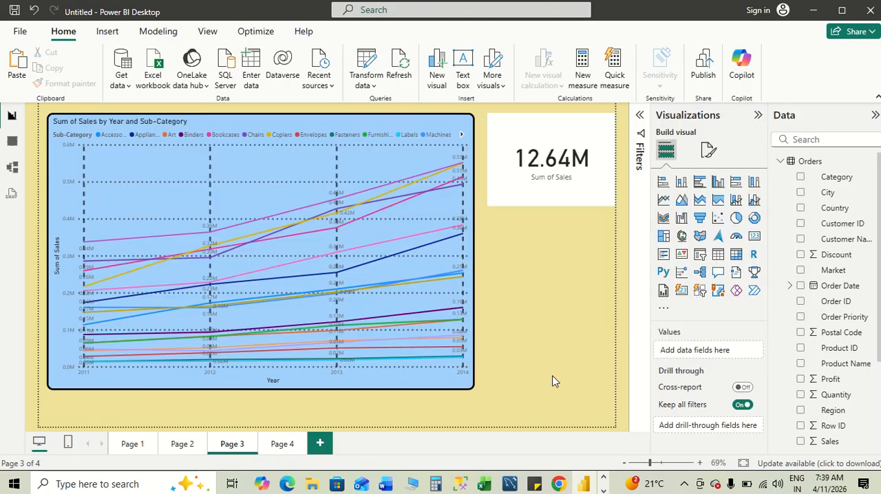
click(182, 447)
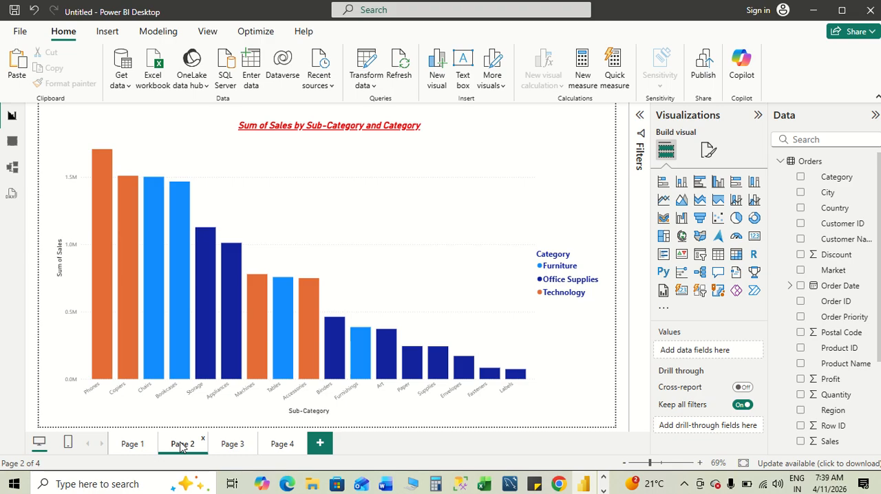
click(321, 445)
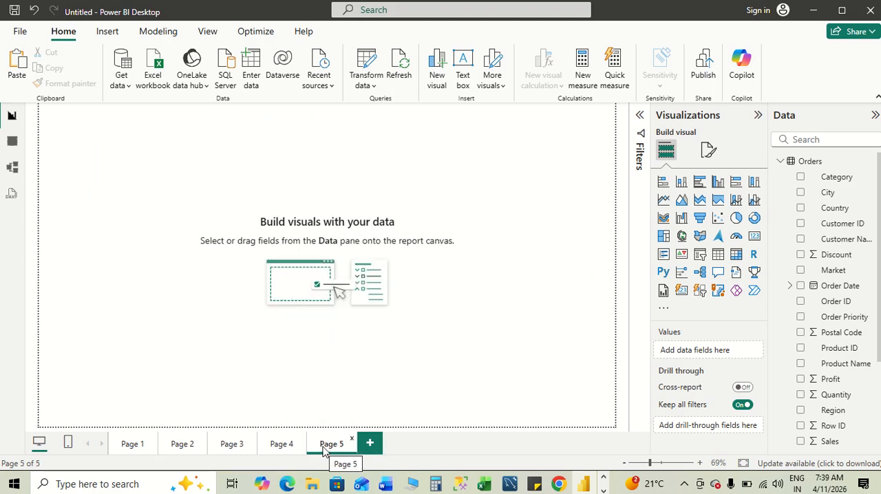
click(699, 220)
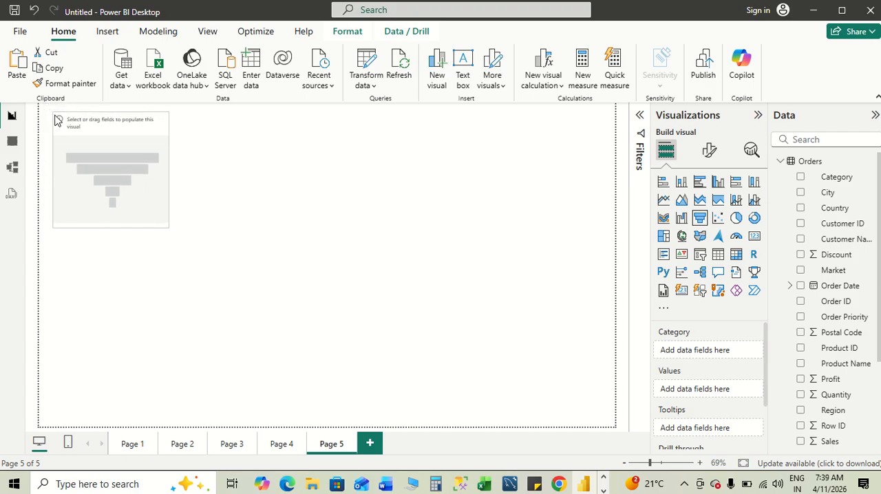
drag(44, 104, 55, 115)
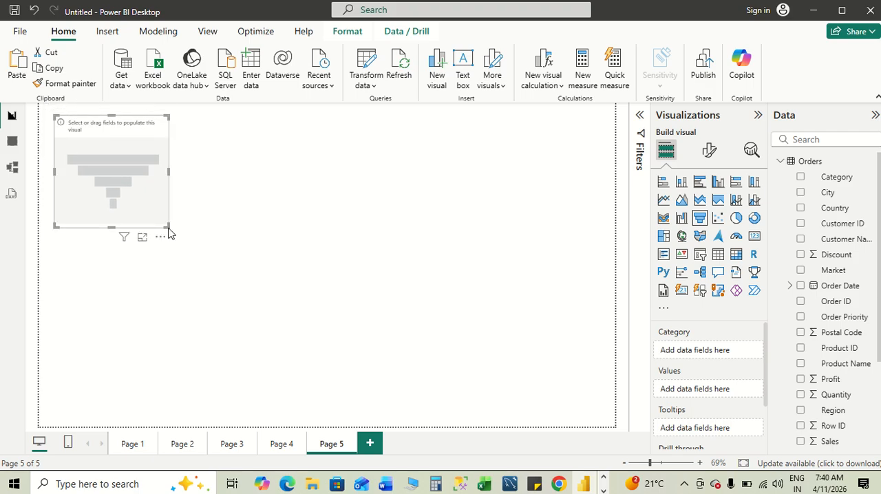
drag(166, 225, 590, 412)
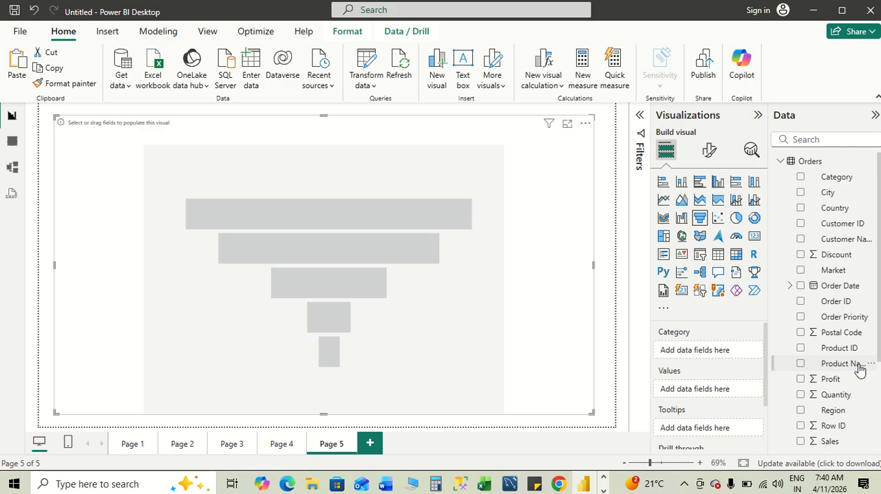
- Assign Customer Name and Product Name to the funnel chart's Category and Sales to its Values
click(800, 239)
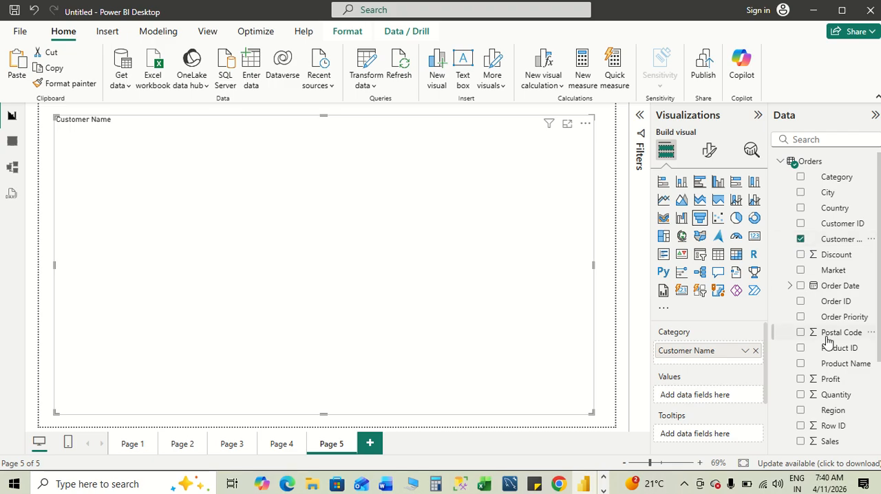
click(800, 363)
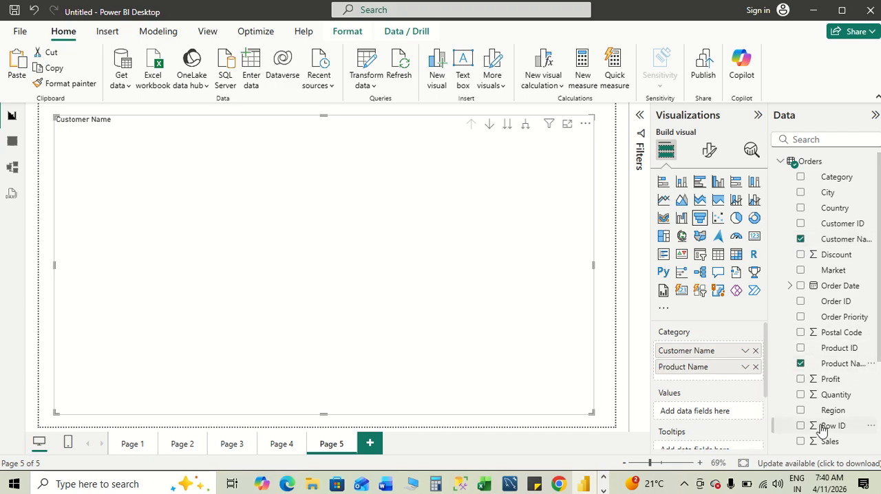
click(799, 441)
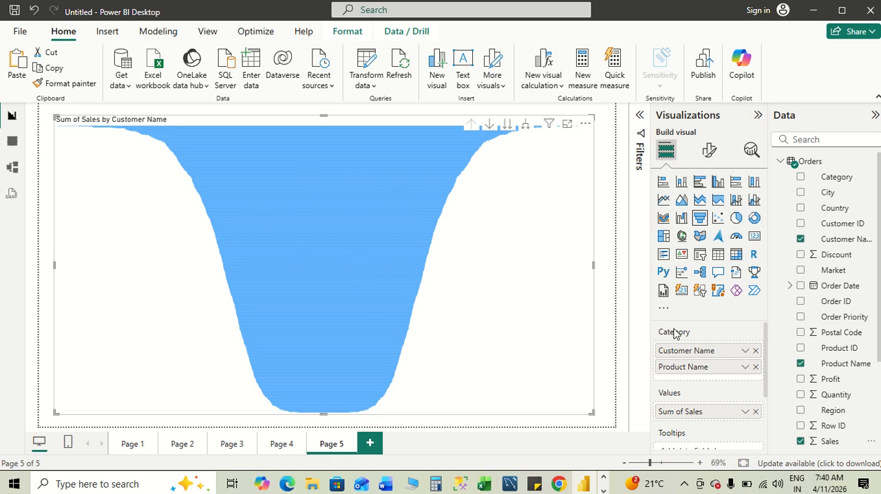
- Replace Customer Name and Product Name with Sub-Category as the funnel chart's Category
click(755, 351)
click(755, 352)
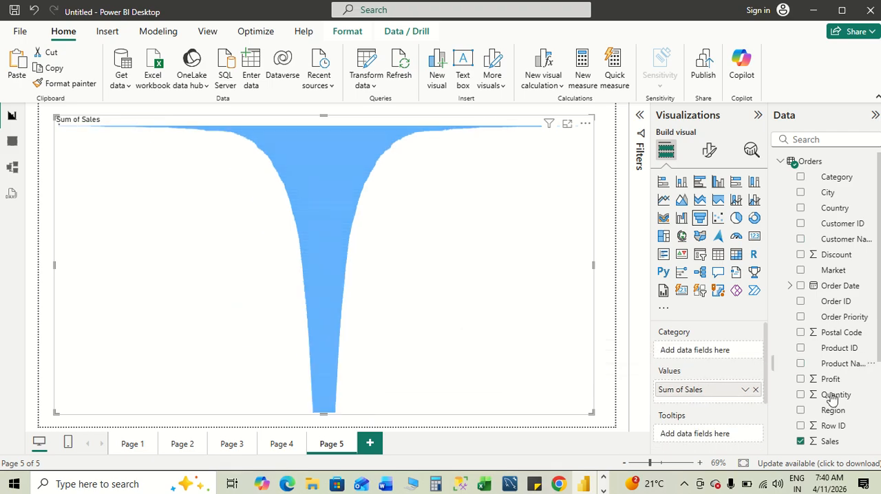
scroll(831, 395, down, 4)
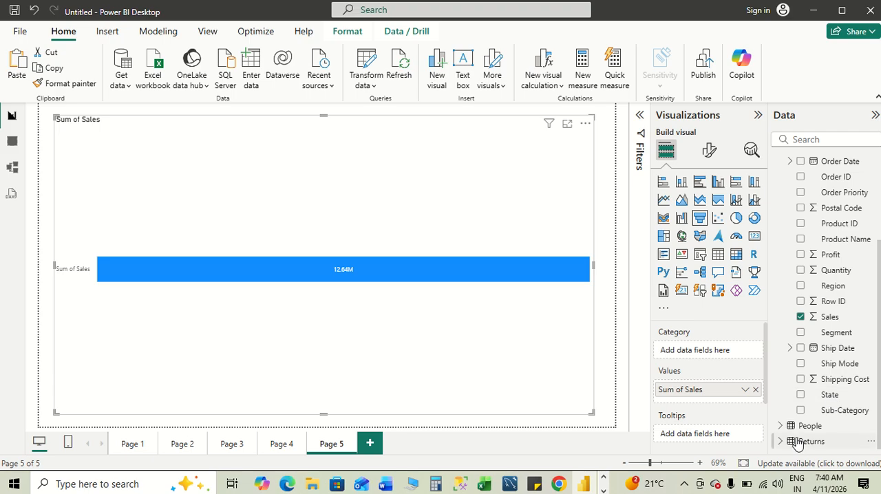
click(800, 411)
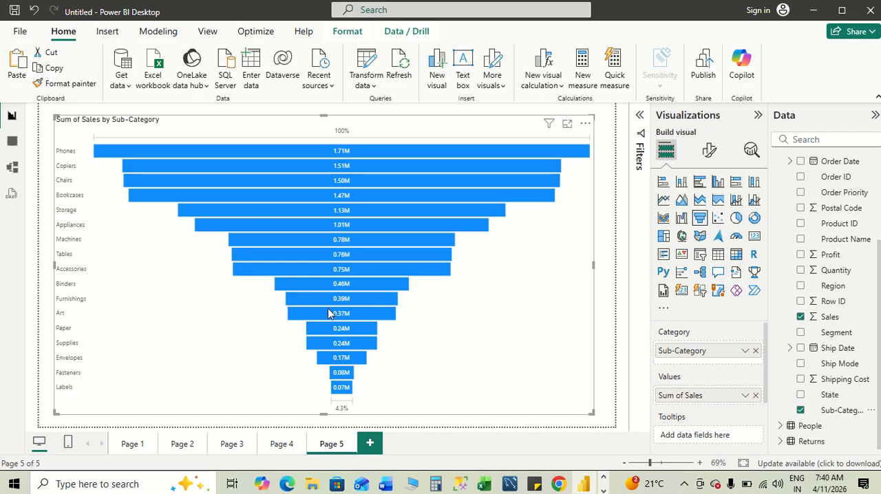
- Switch to the Word notes, review the Bottom-Up and Drill Down sections, and highlight "Year → Month → Day" in the hierarchy step
key(alt+Tab)
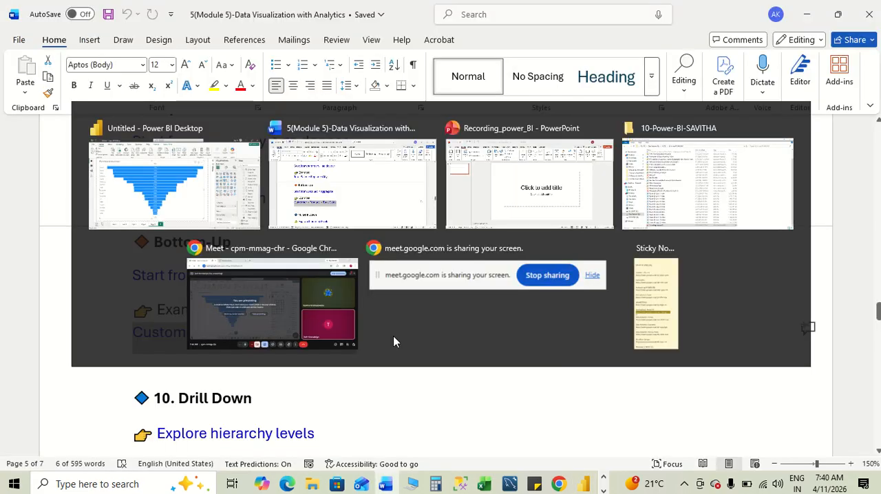
click(394, 335)
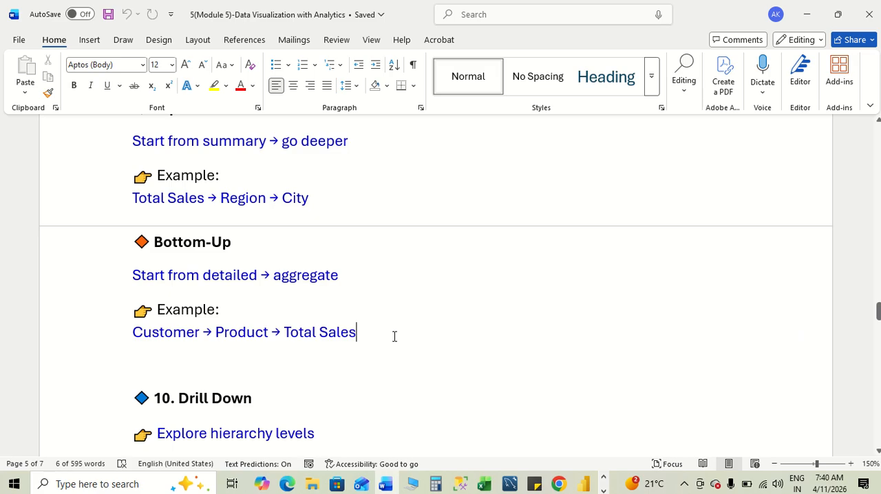
scroll(394, 336, up, 3)
scroll(394, 336, down, 1)
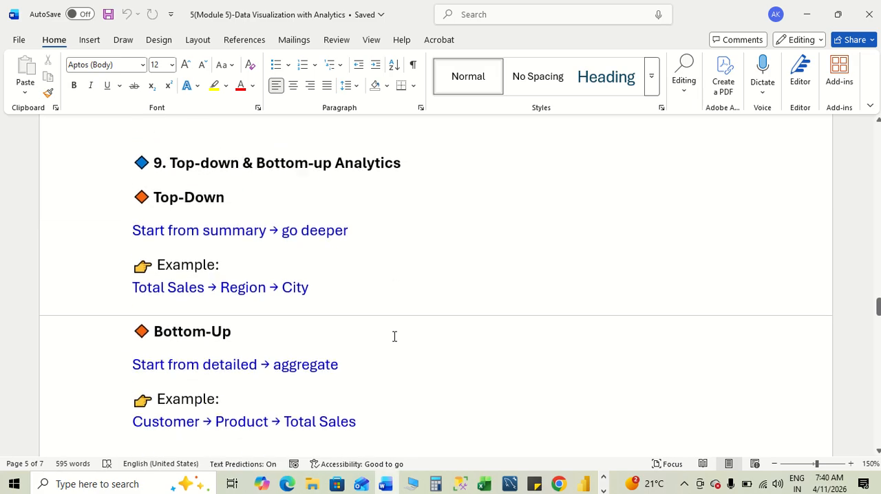
scroll(395, 336, down, 3)
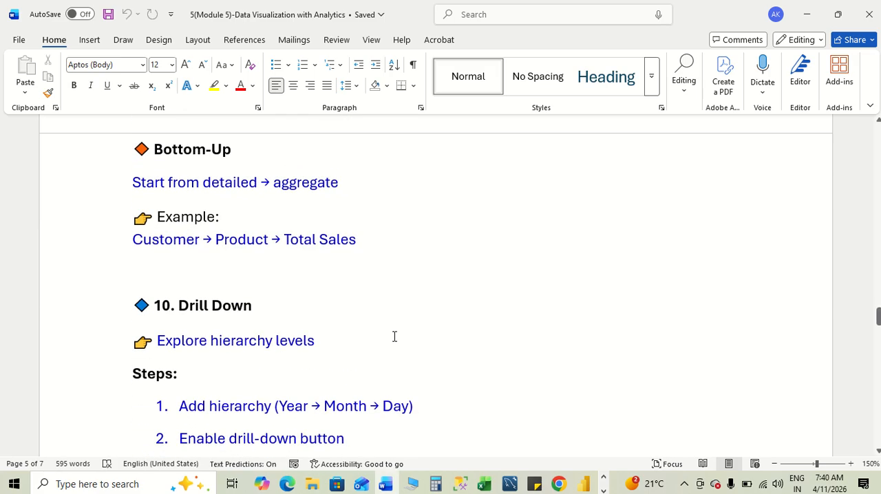
scroll(394, 335, down, 1)
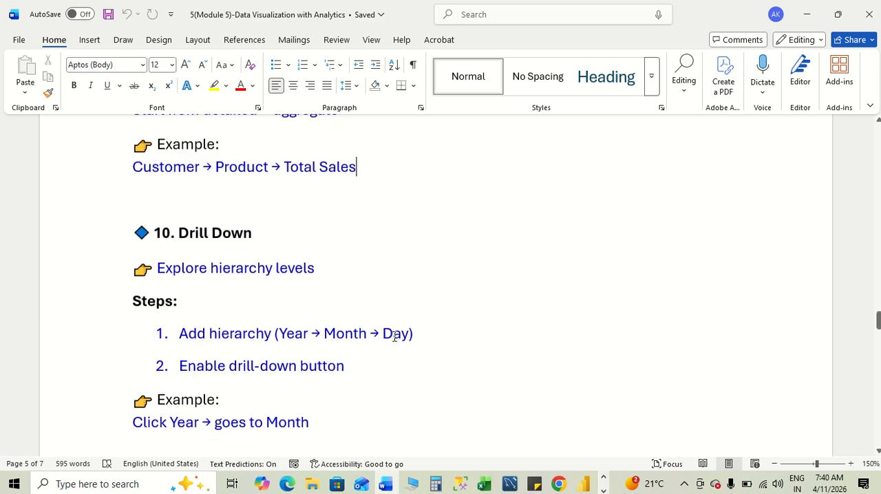
scroll(394, 336, down, 2)
scroll(394, 336, up, 1)
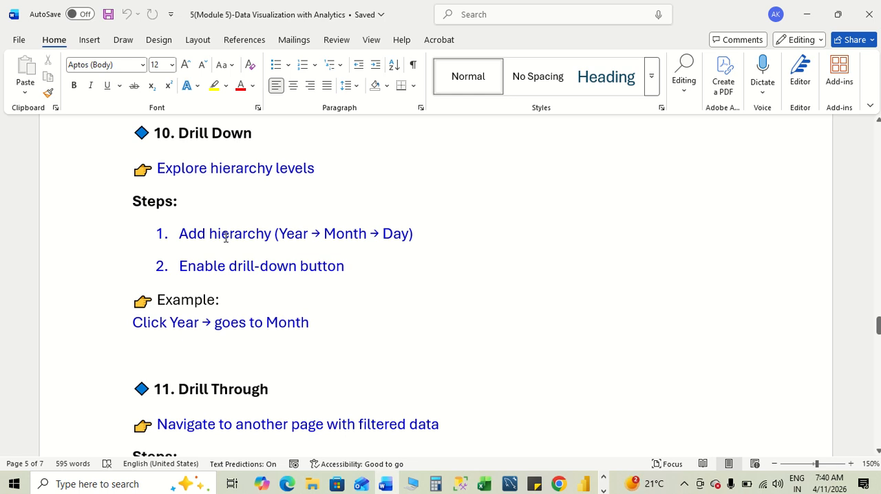
drag(279, 232, 409, 235)
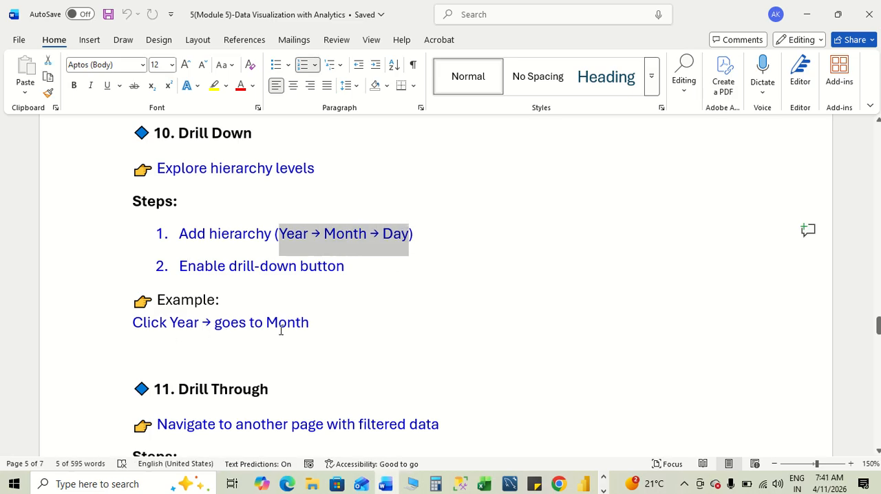
click(344, 330)
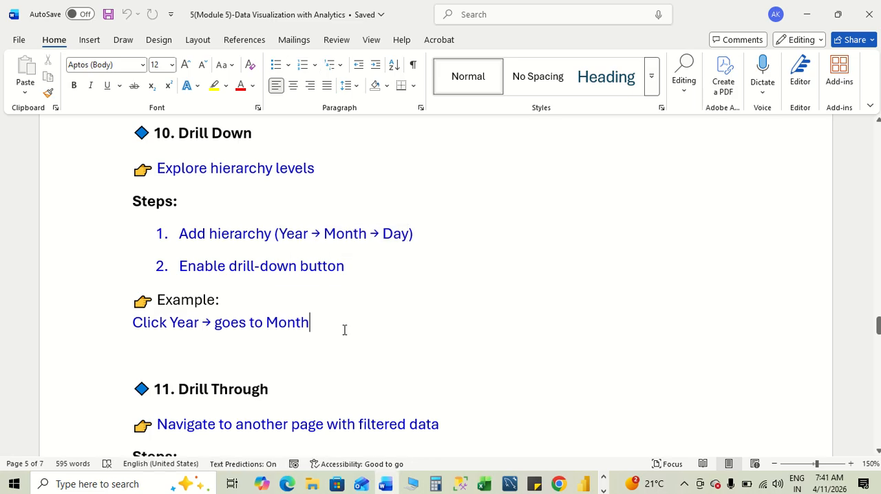
- In Power BI, select the line chart on Page 3 and turn on Cross-report under Drill through
key(alt+Tab)
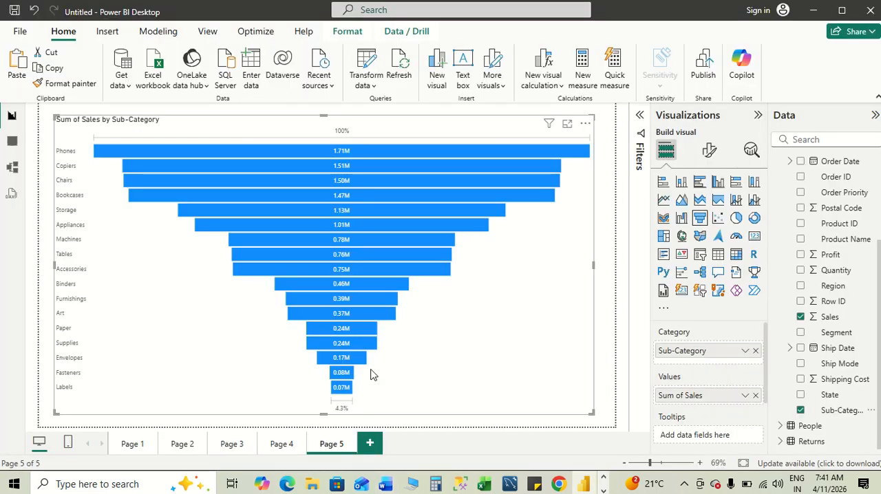
click(233, 450)
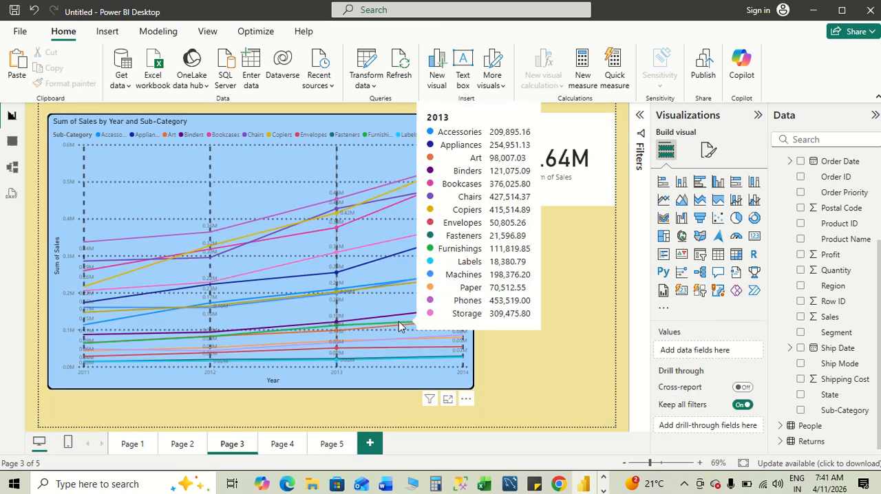
click(435, 380)
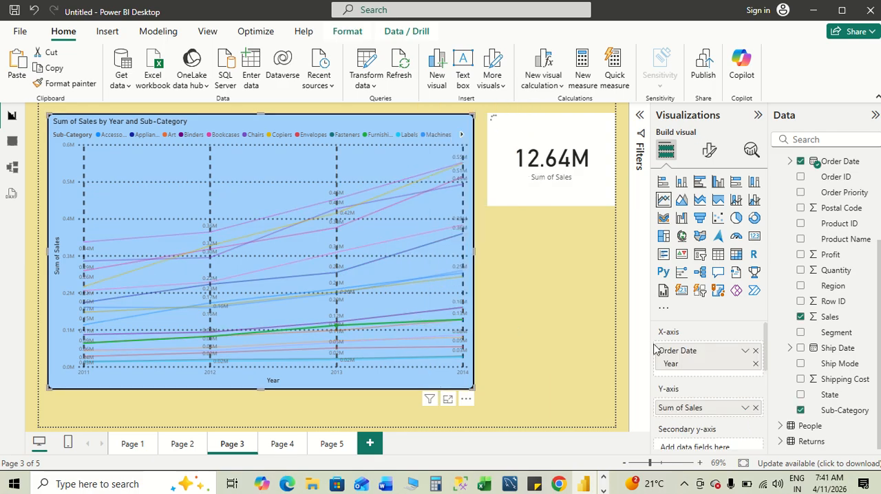
scroll(702, 401, down, 5)
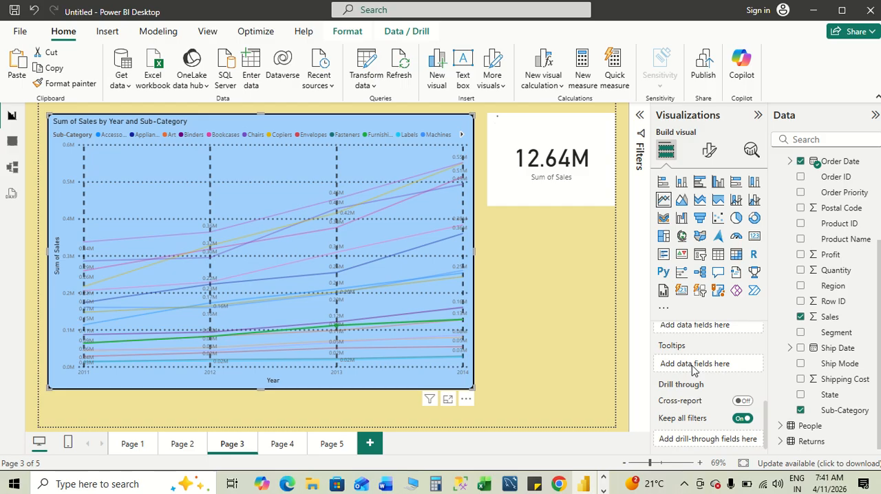
scroll(692, 368, up, 5)
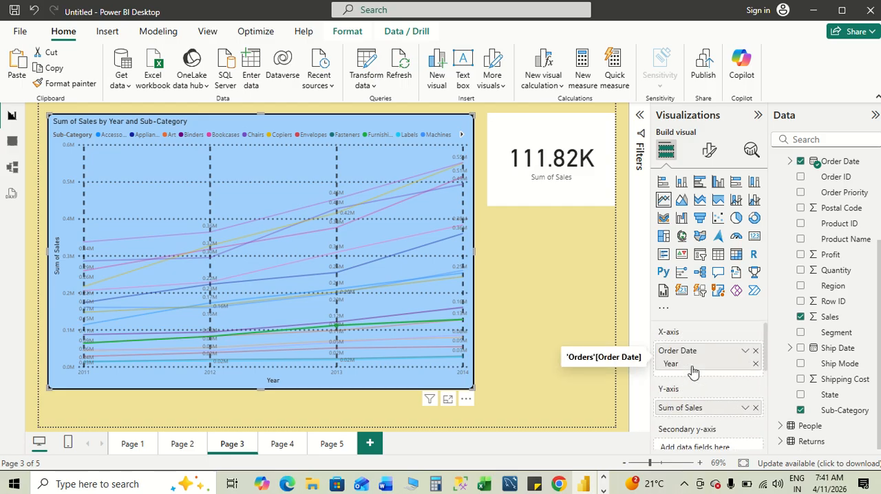
scroll(692, 372, down, 5)
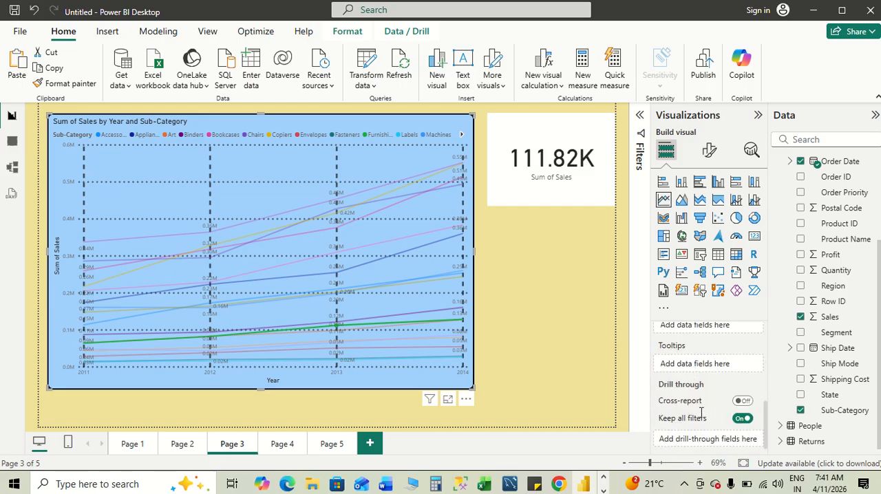
click(741, 403)
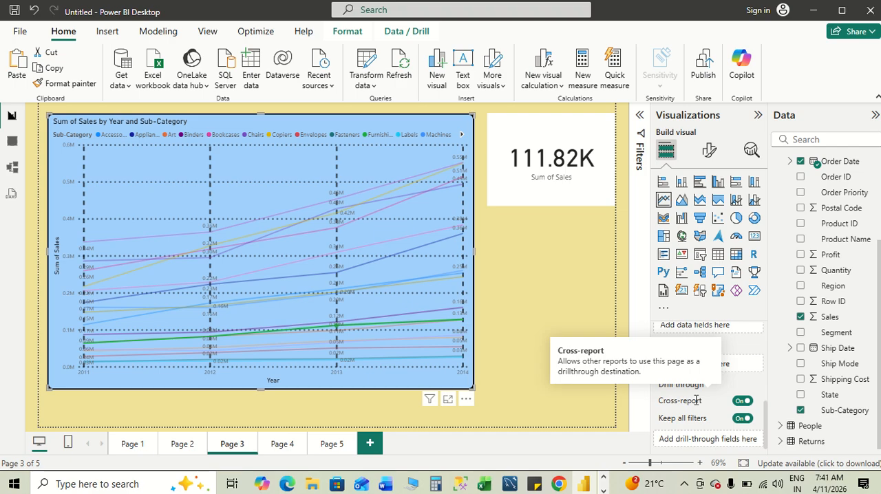
scroll(695, 400, up, 3)
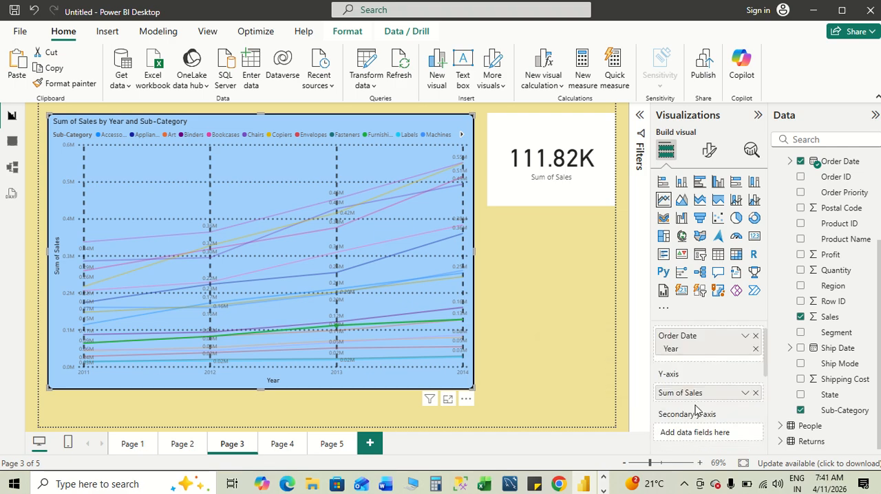
- Recheck the Drill Down steps in the Word notes and compare them with the line chart's field settings in Power BI
key(alt+Tab)
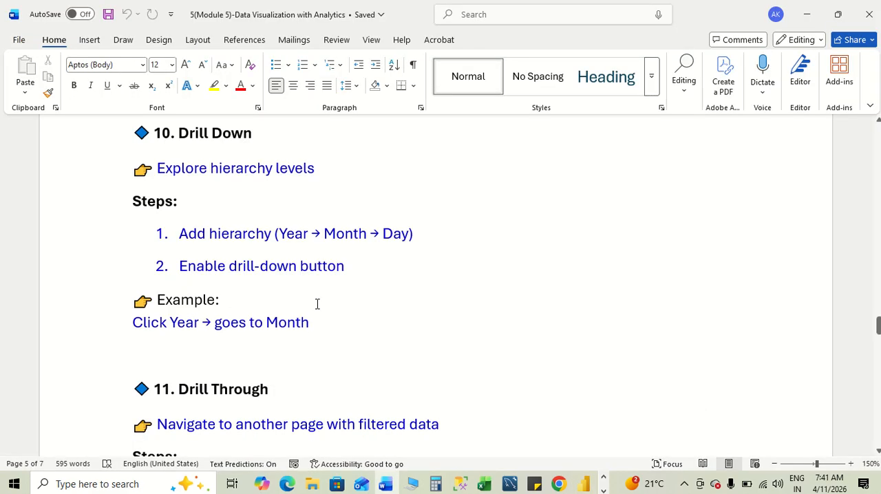
scroll(332, 302, up, 1)
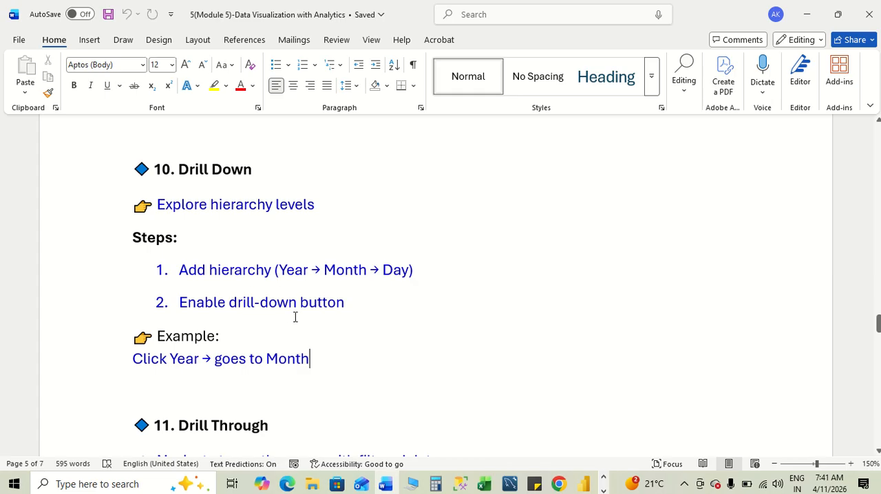
scroll(348, 334, down, 1)
key(alt+Tab)
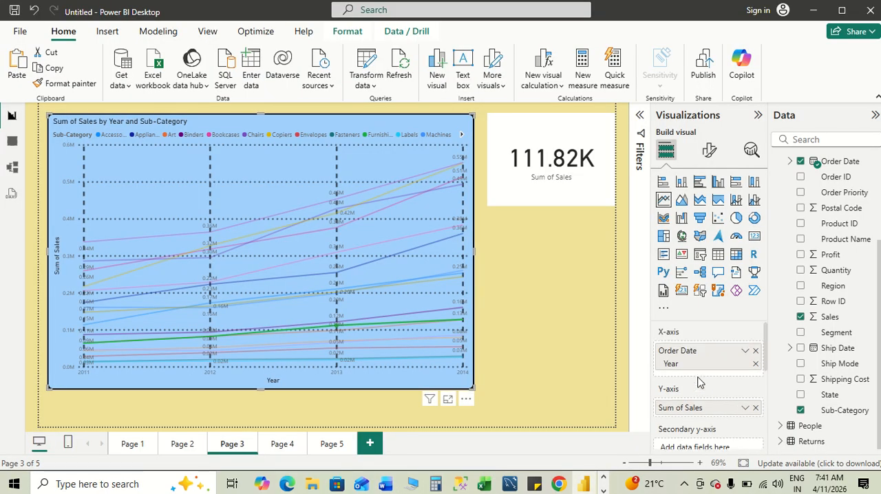
scroll(698, 384, down, 4)
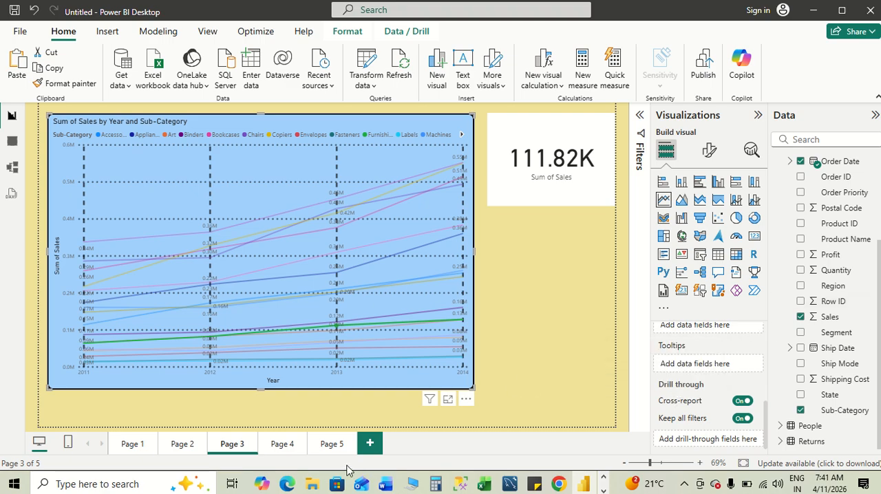
- Select the sub-category bar chart on Page 1 and review its field and drill-through settings
click(133, 444)
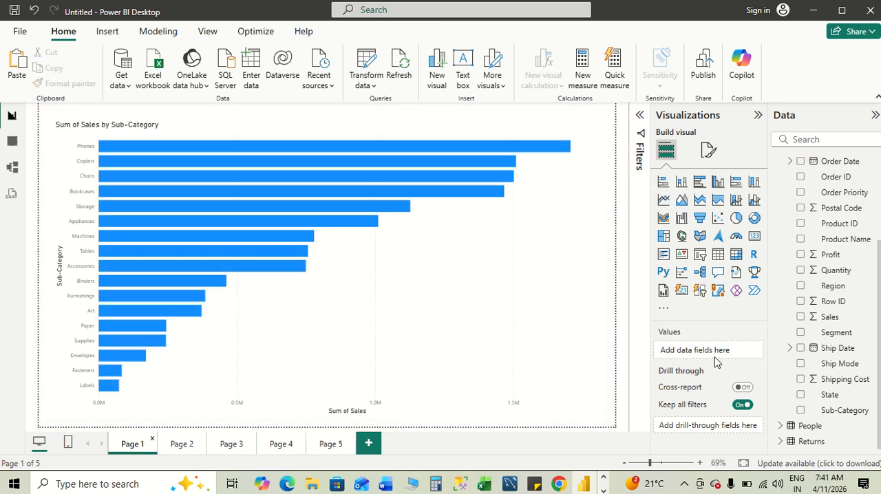
click(487, 331)
scroll(708, 412, down, 1)
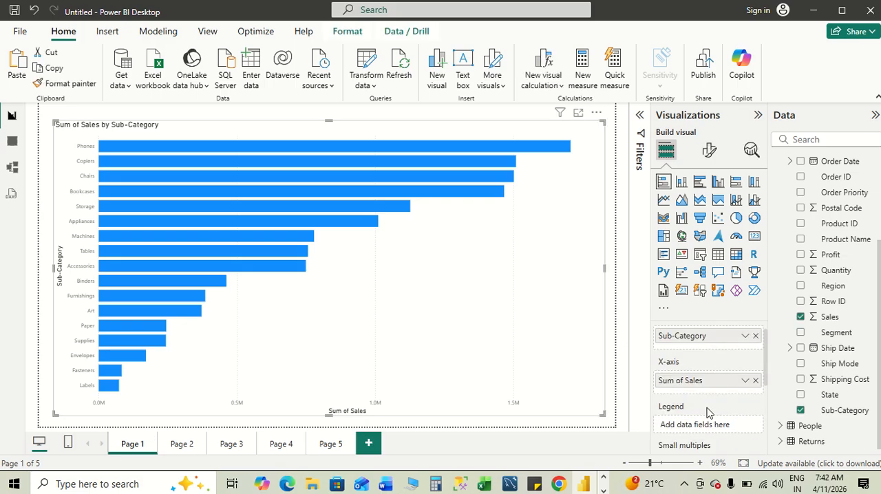
scroll(708, 412, down, 2)
scroll(708, 411, down, 2)
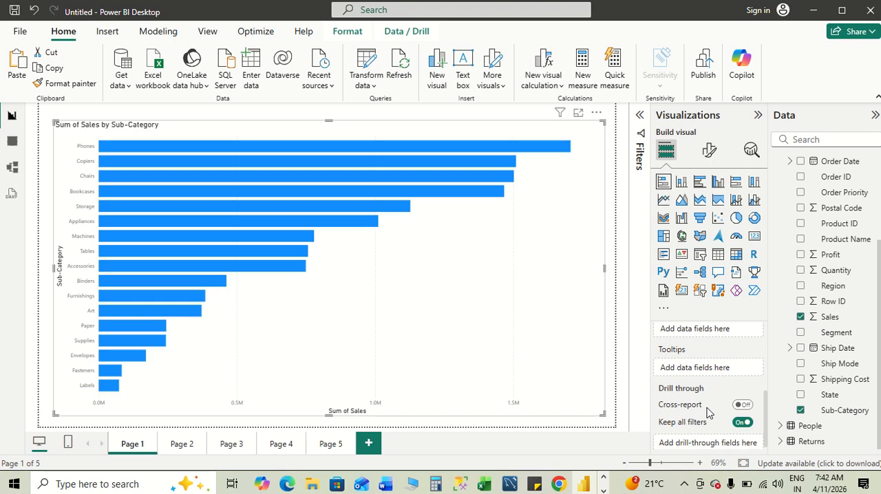
scroll(708, 411, down, 1)
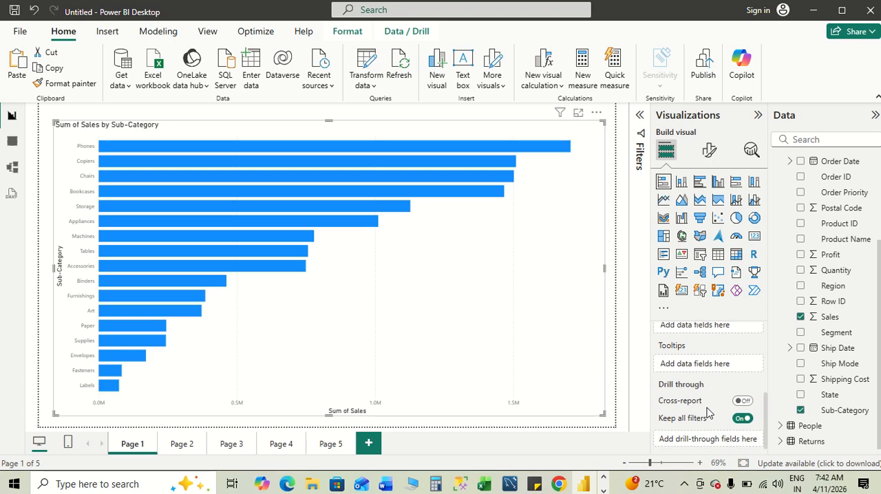
scroll(709, 411, up, 3)
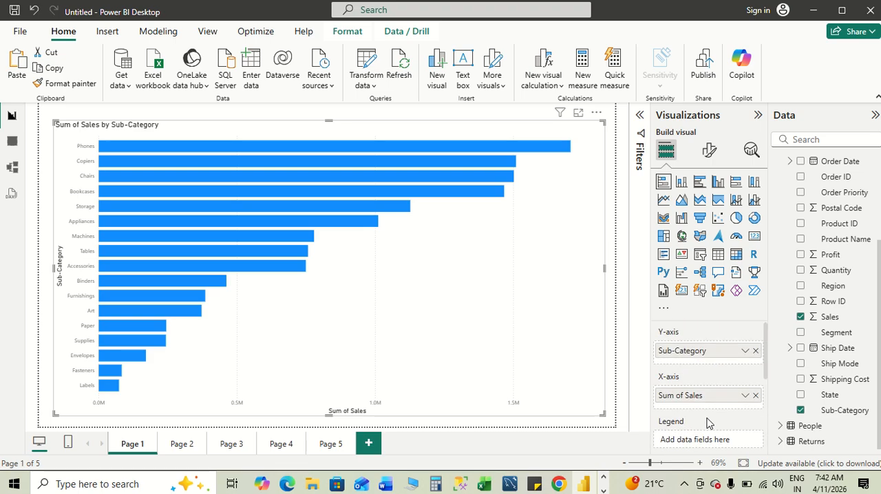
- Add the Order Date hierarchy to the bar chart's Y-axis below Sub-Category, checking the Drill Down example in the Word notes
key(alt+Tab)
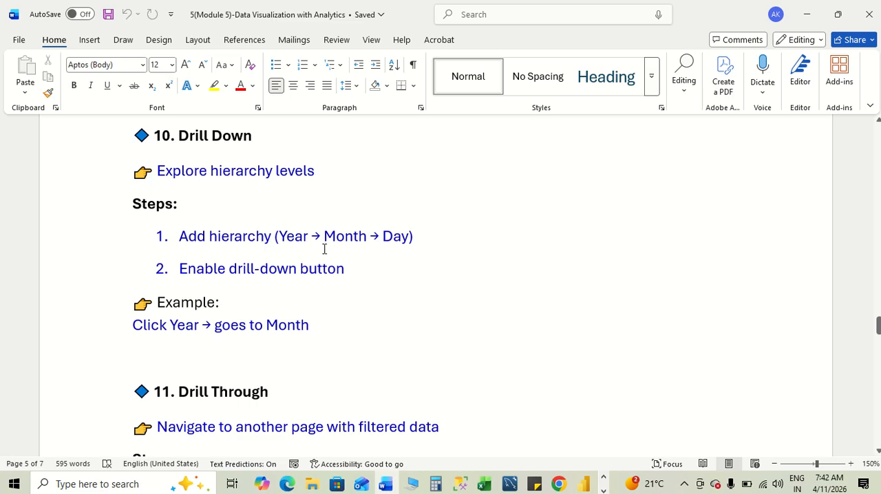
key(alt+Tab)
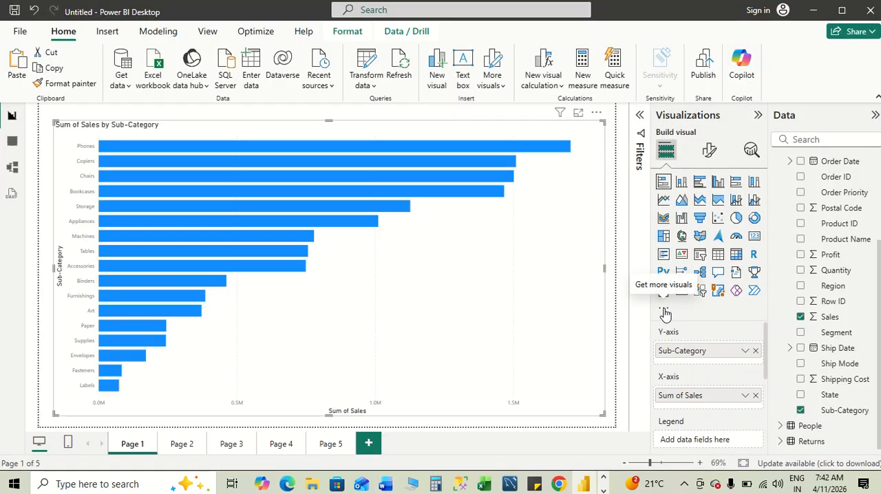
scroll(701, 382, down, 3)
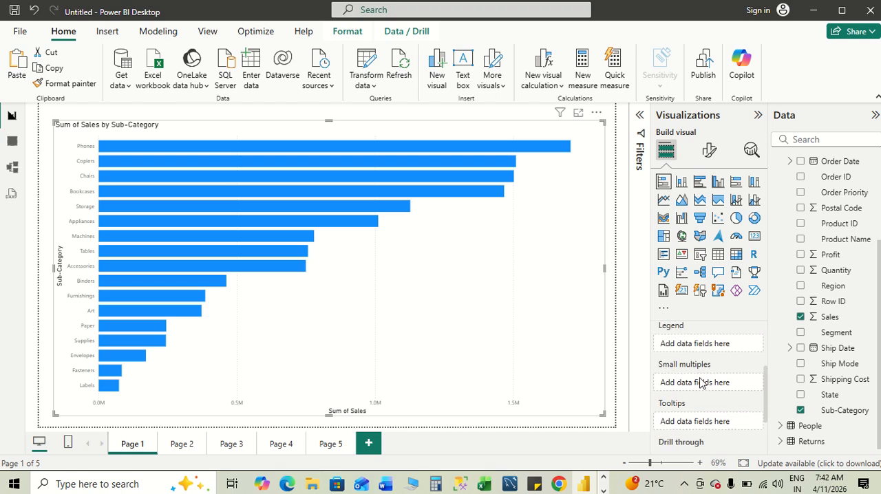
scroll(700, 383, up, 2)
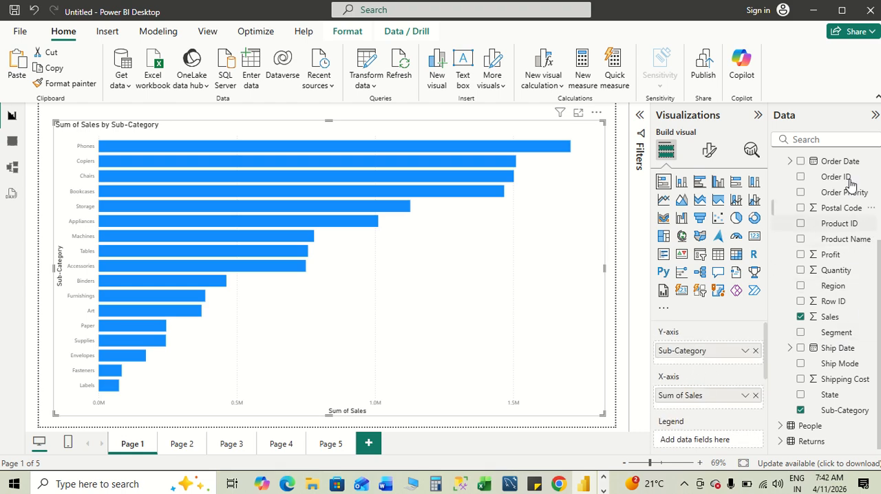
click(801, 162)
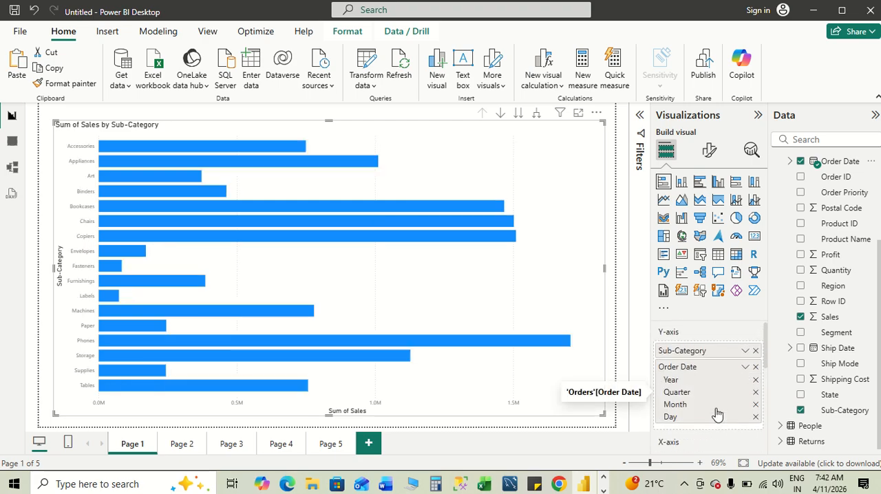
key(alt+Tab)
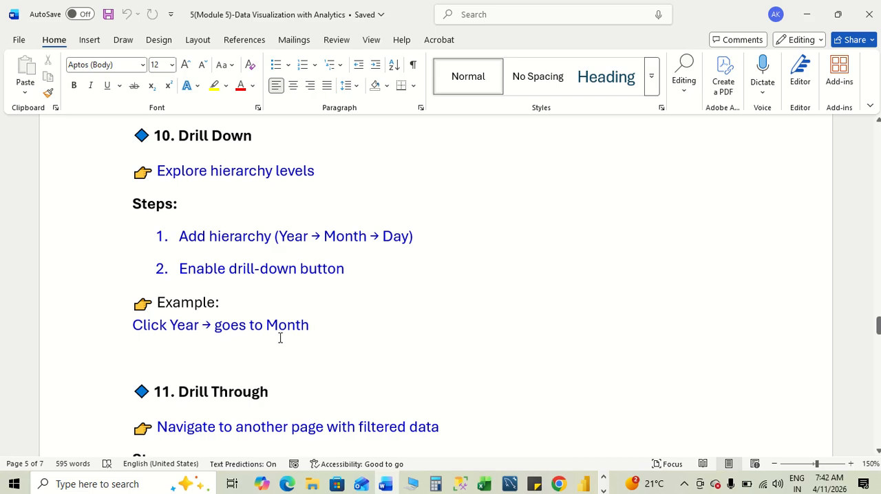
key(alt+Tab)
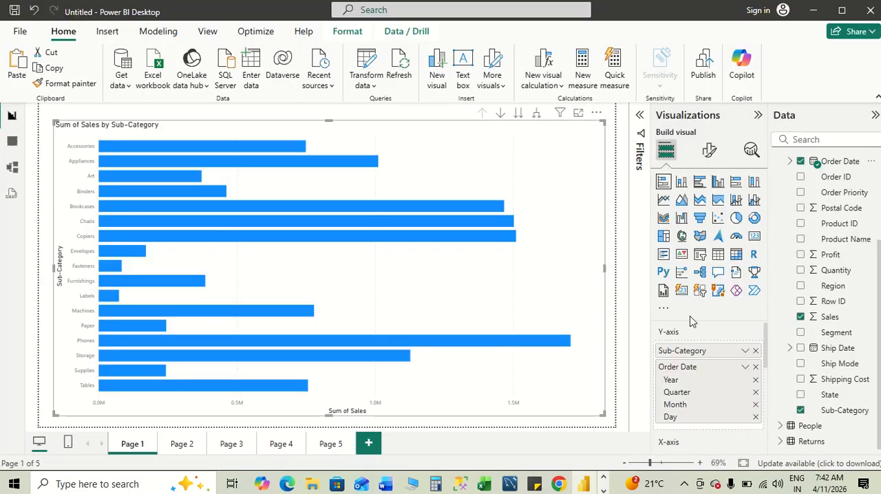
- Remove Year, Quarter and Day from the Order Date hierarchy on the bar chart's Y-axis, keeping only Month
click(755, 381)
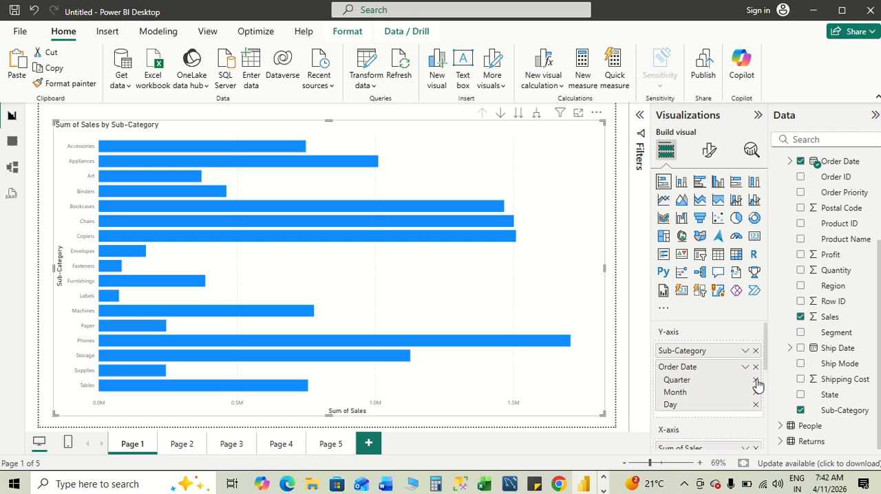
click(755, 381)
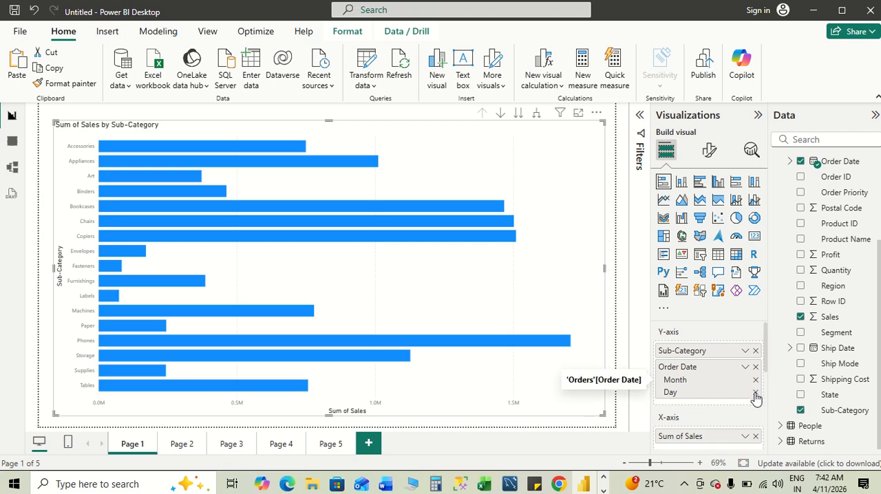
click(756, 393)
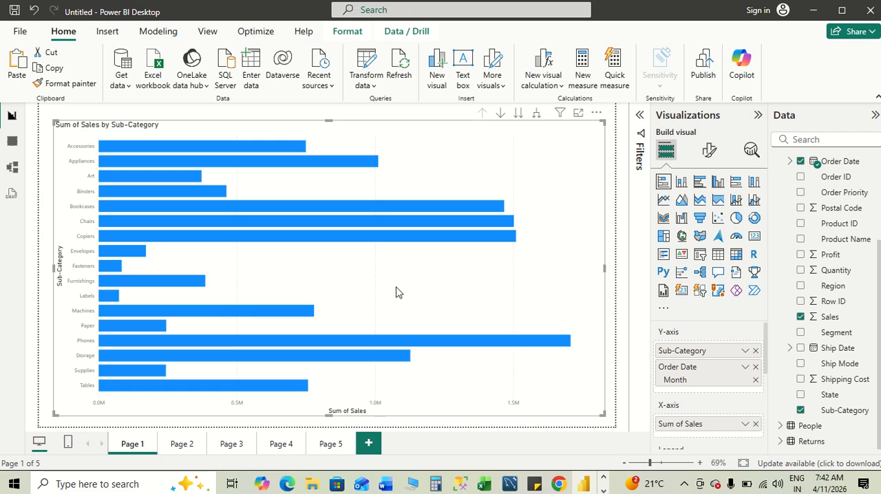
scroll(712, 384, down, 3)
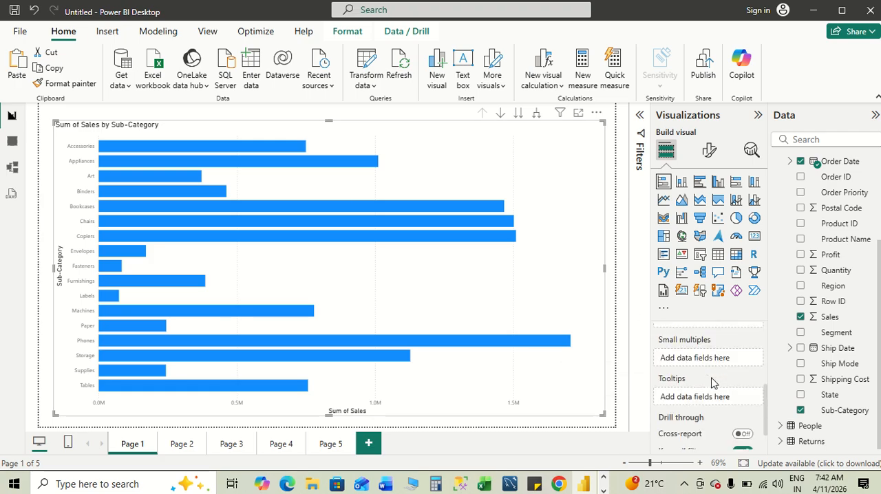
scroll(712, 383, up, 3)
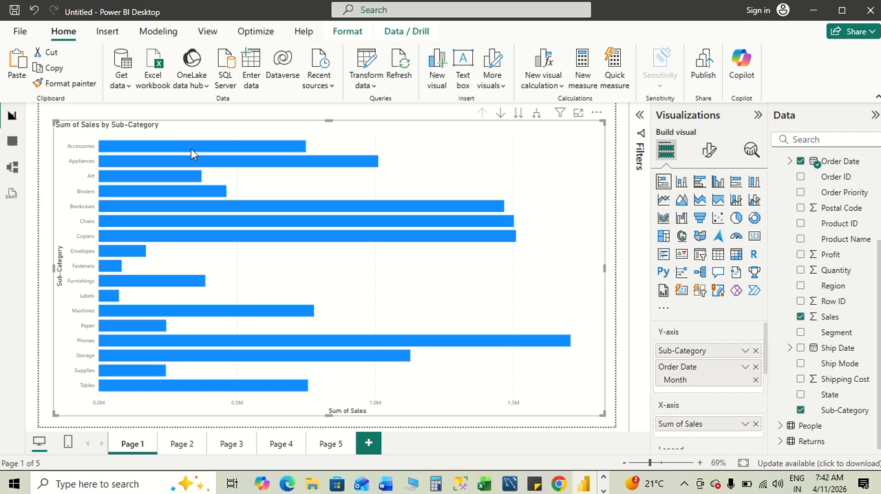
- Read the Drill Through section in the Word notes, and reduce the Page 1 bar chart's width and height in Power BI
key(alt+Tab)
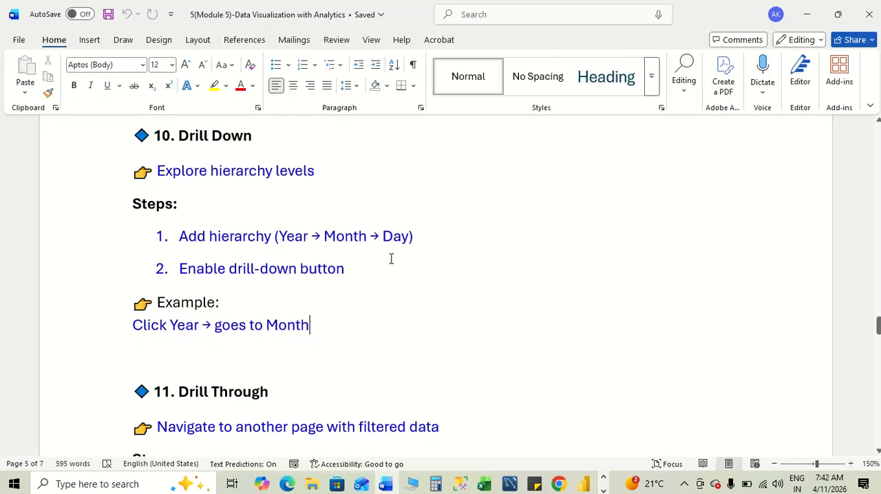
scroll(495, 334, down, 1)
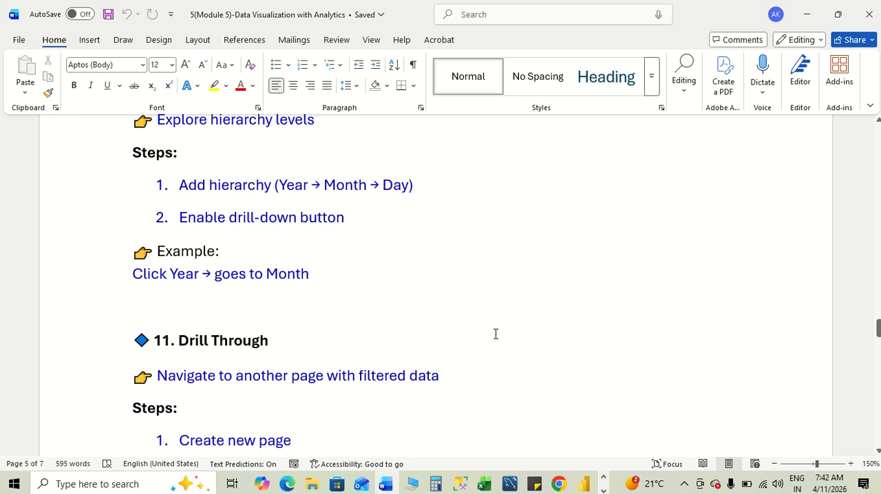
scroll(495, 334, down, 3)
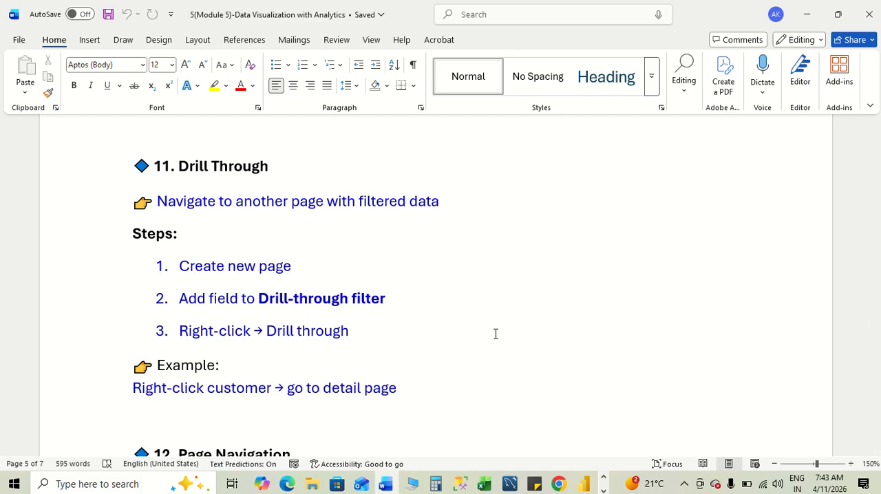
key(alt+Tab)
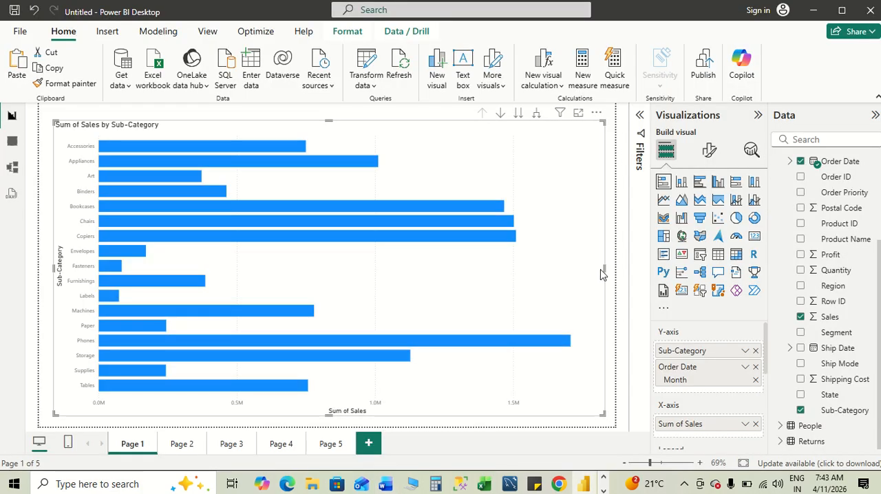
drag(603, 269, 534, 271)
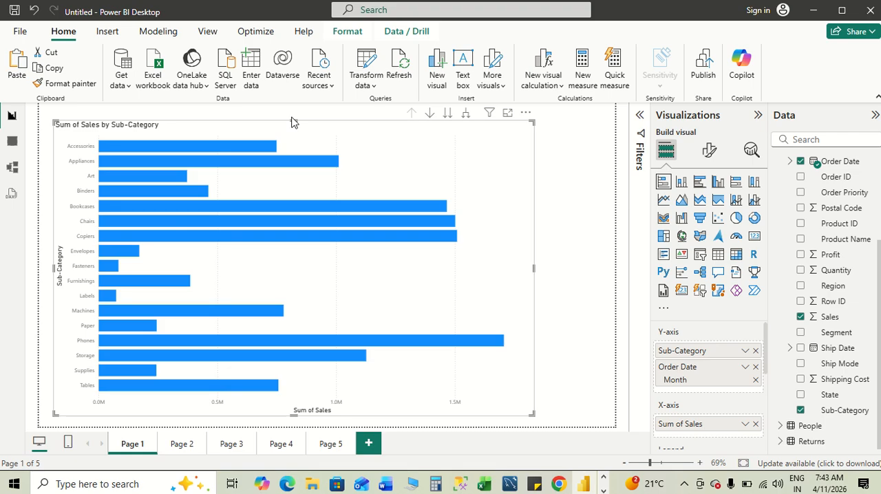
drag(292, 123, 293, 138)
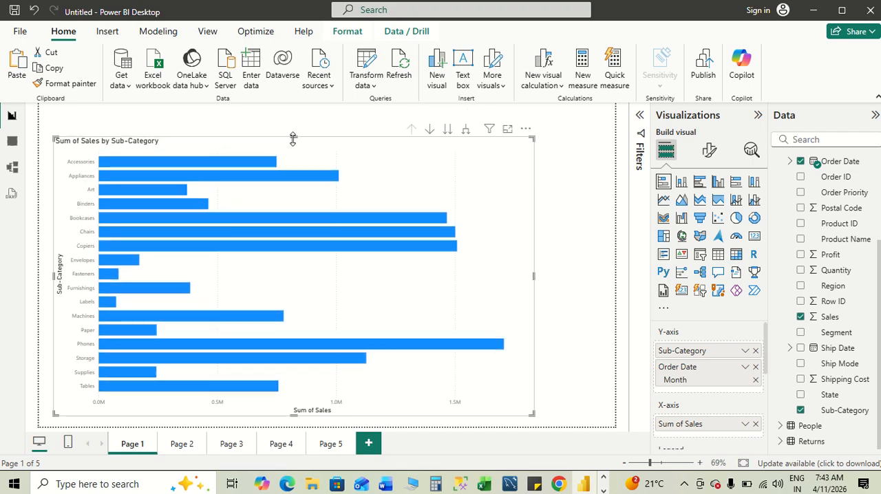
- Turn on Cross-report under Drill through for Page 1, checking the Drill Through steps in the Word notes
key(alt+Tab)
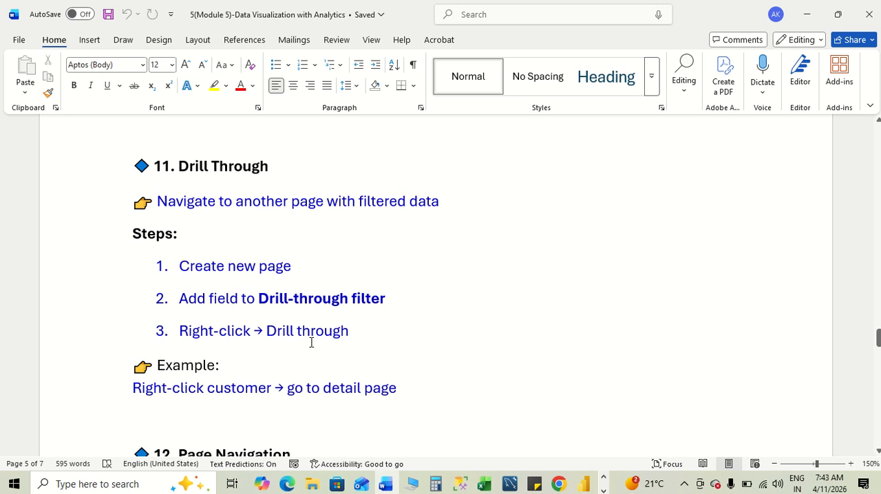
key(alt+Tab)
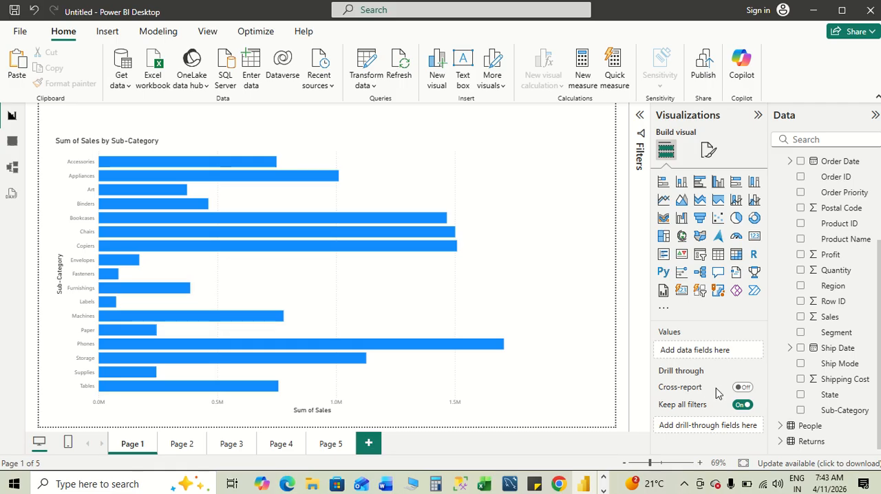
click(743, 389)
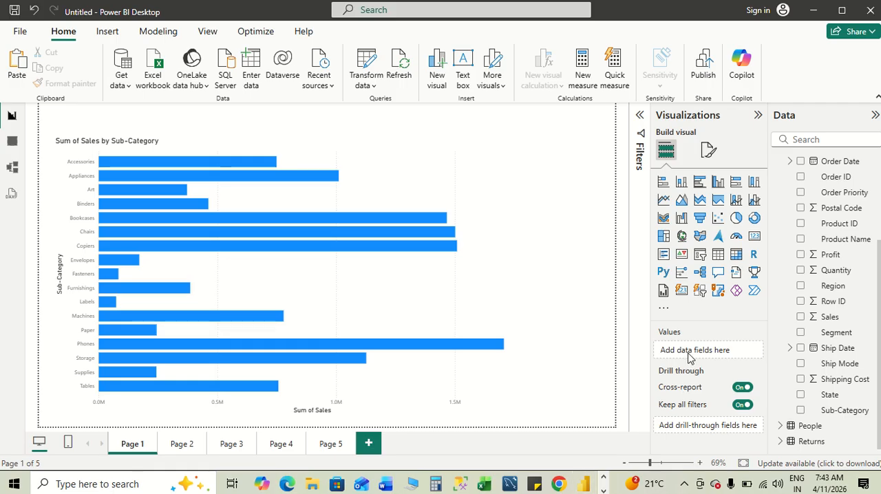
key(alt+Tab)
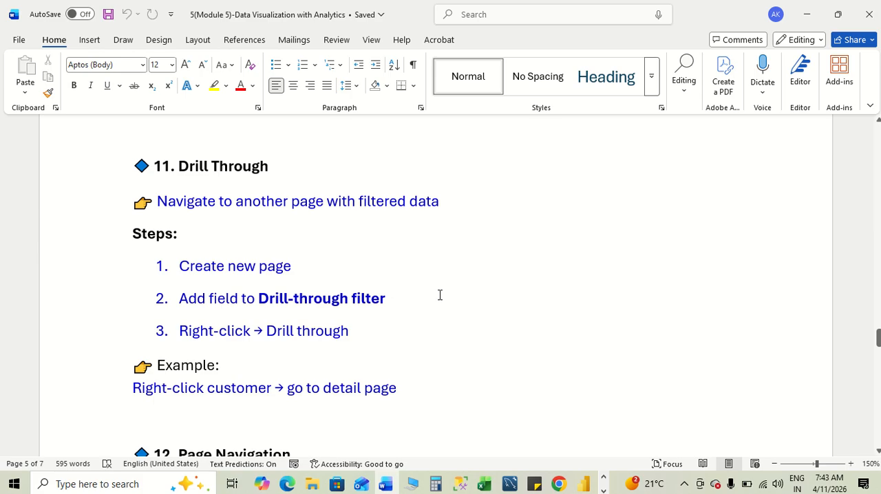
key(alt+Tab)
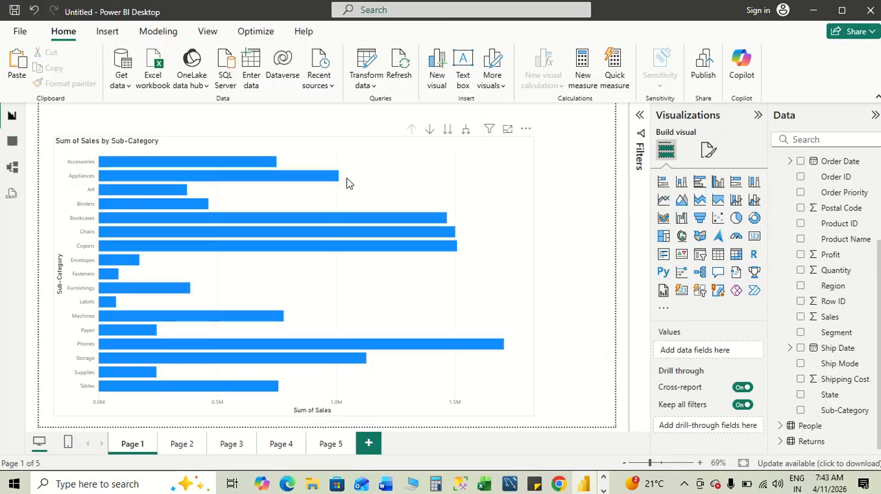
- Add a new blank report page and turn on Cross-report in its drill-through settings
click(203, 37)
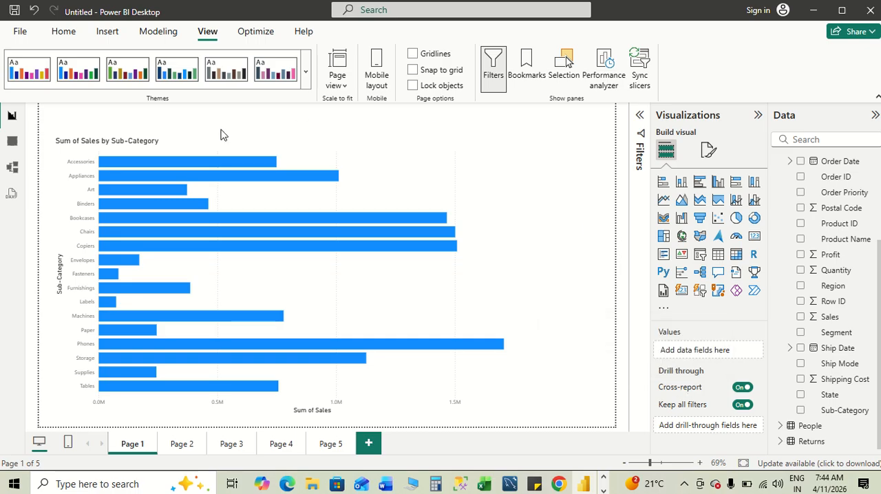
click(368, 444)
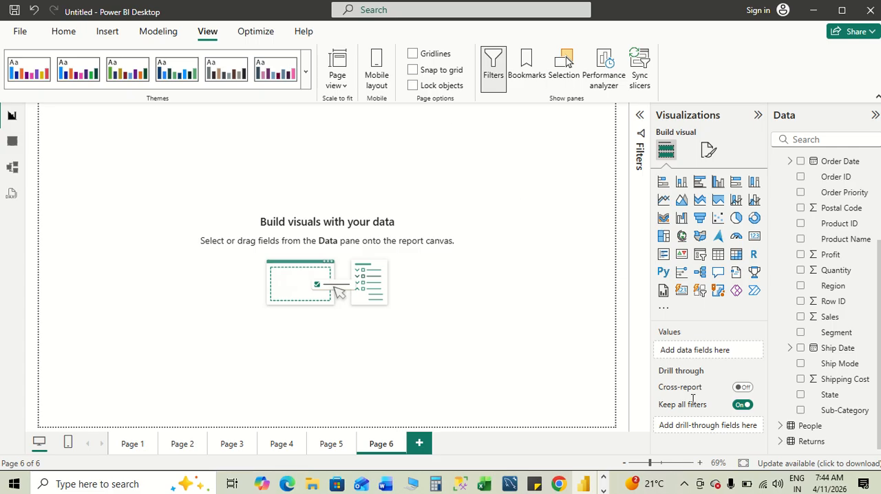
click(742, 387)
- Look for a drill-through filter option among the Power BI commands, rechecking the Drill Through steps in the Word notes
click(498, 81)
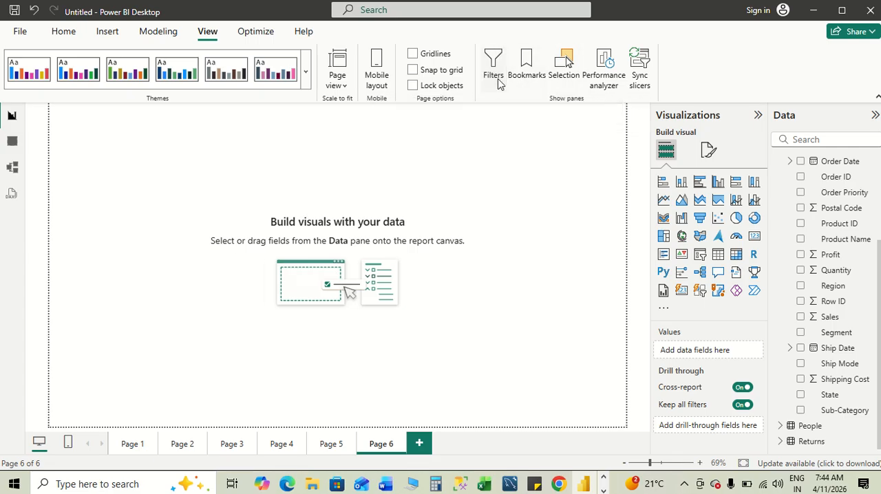
click(493, 73)
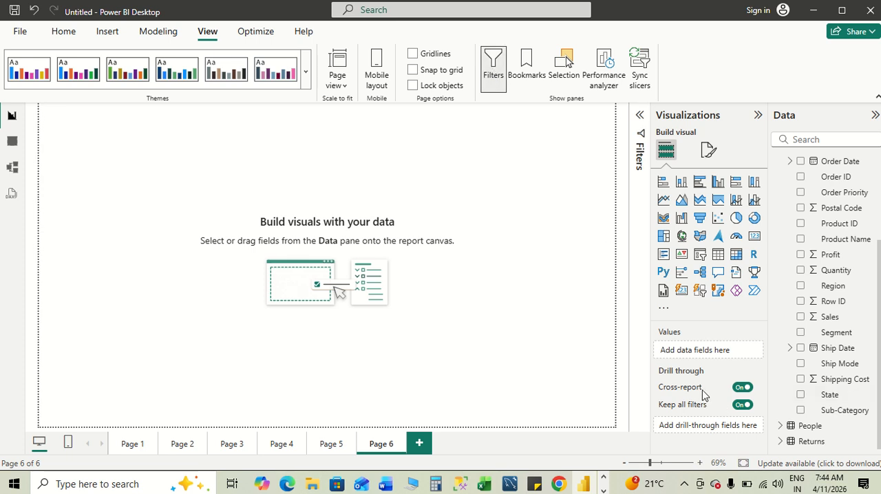
mouse_move(698, 386)
click(107, 36)
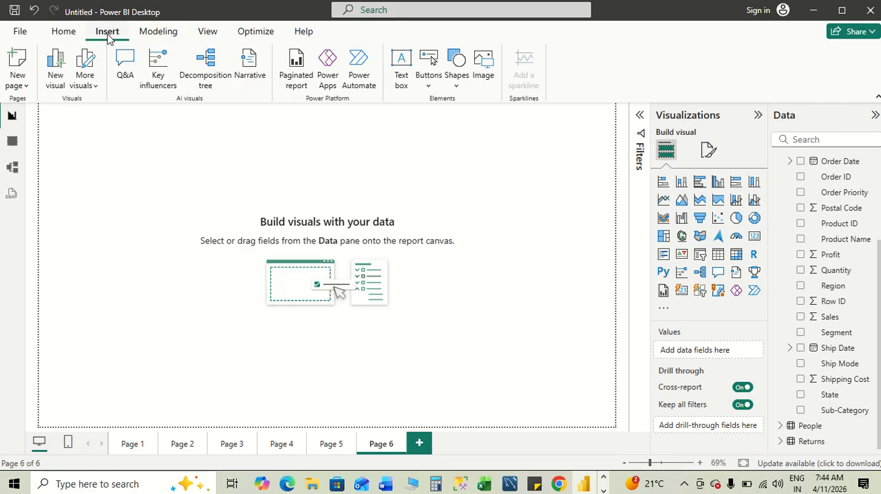
key(alt+Tab)
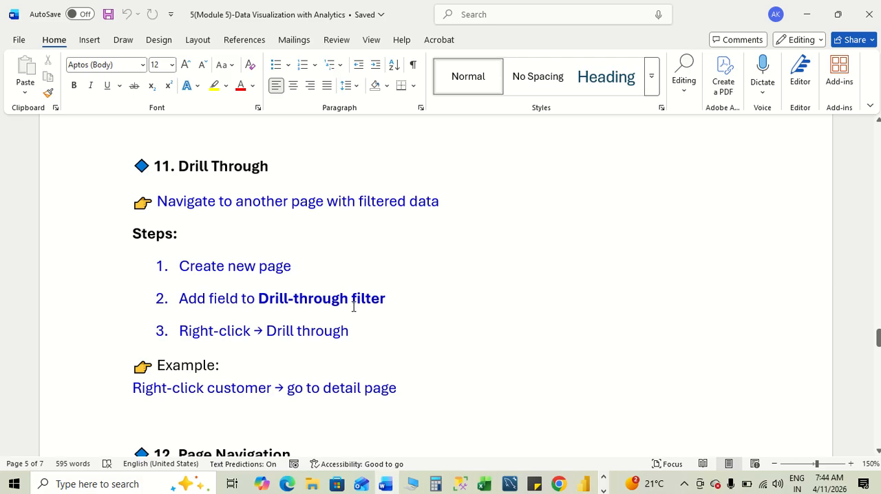
key(alt+Tab)
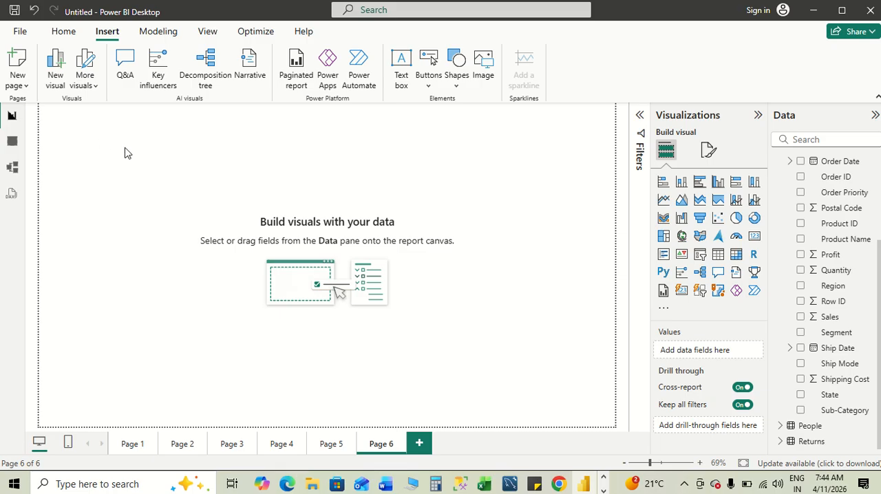
click(68, 35)
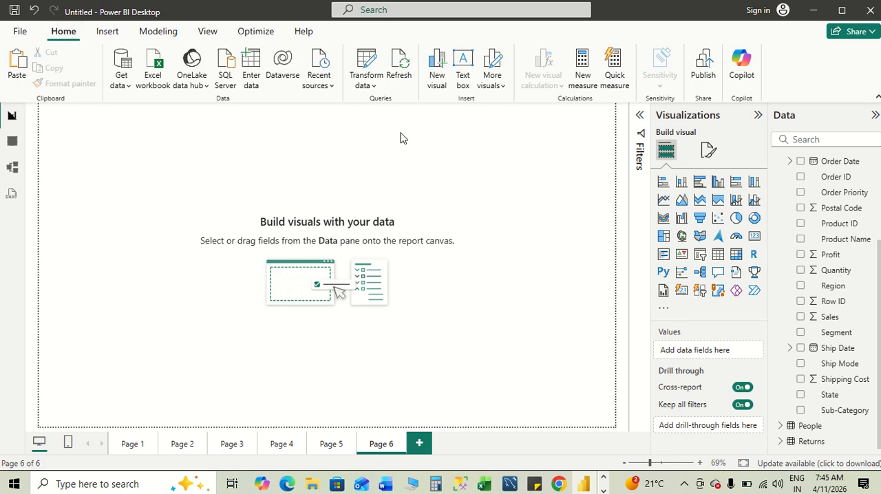
click(109, 33)
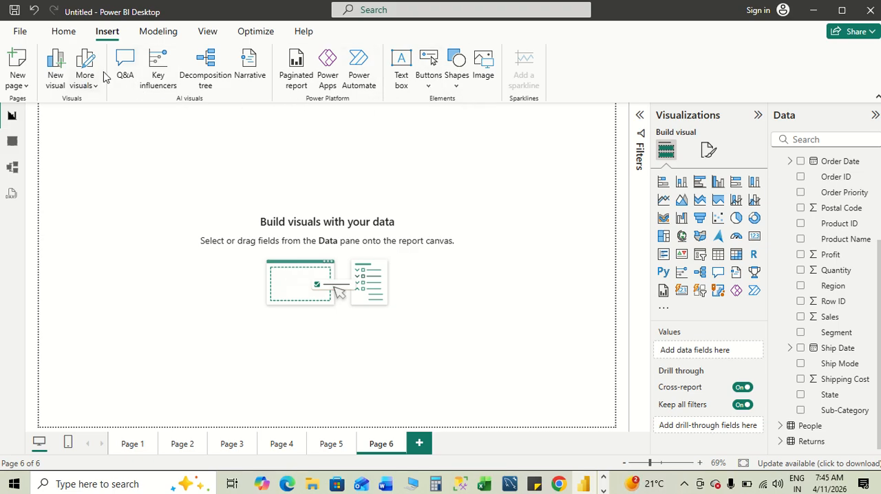
click(167, 34)
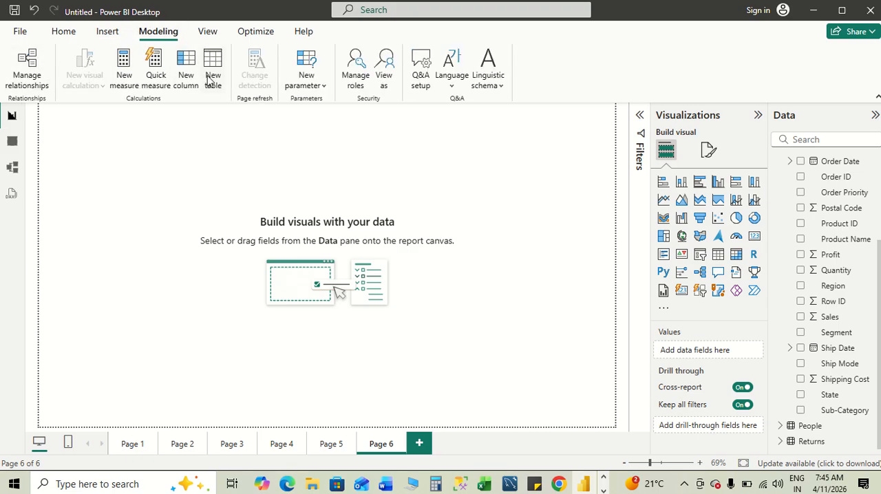
click(208, 32)
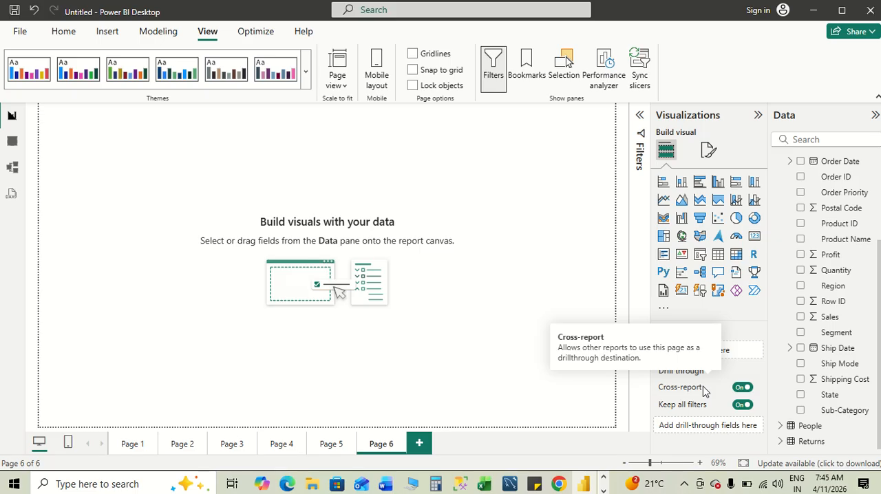
- Look ahead to the Page Navigation steps in the Word notes and reread the Drill Through section
key(alt+Tab)
scroll(525, 355, down, 5)
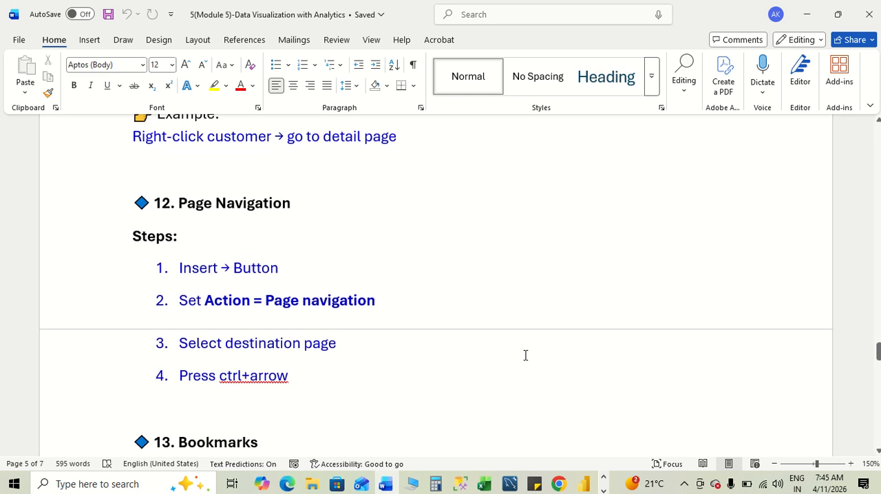
scroll(525, 355, up, 4)
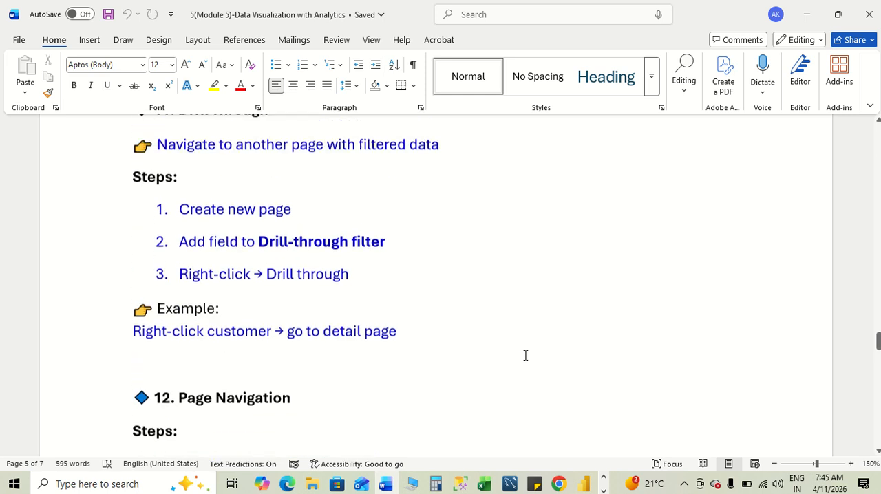
scroll(525, 355, up, 1)
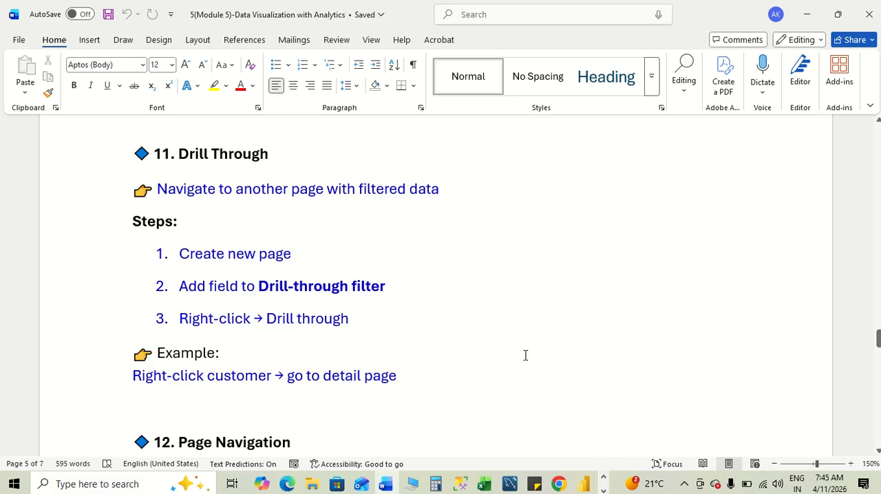
- In Power BI, select the sub-category bar chart on Page 1 and examine its drill-through settings
key(alt+Tab)
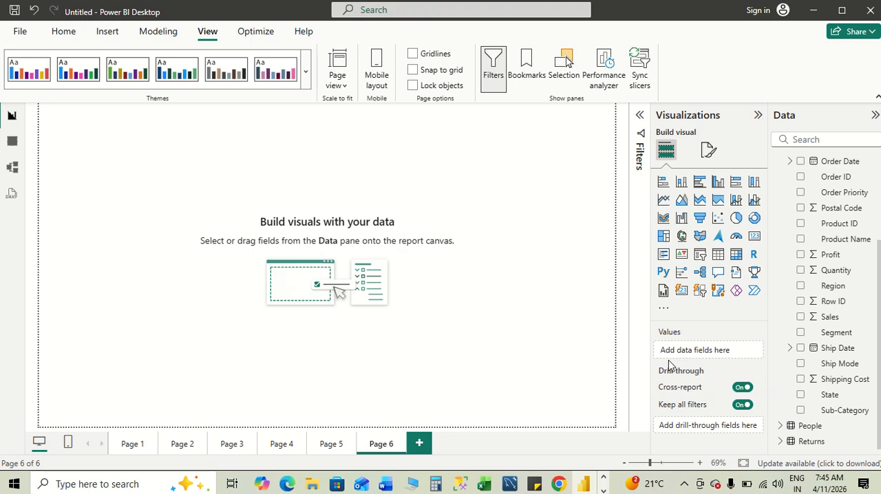
click(133, 443)
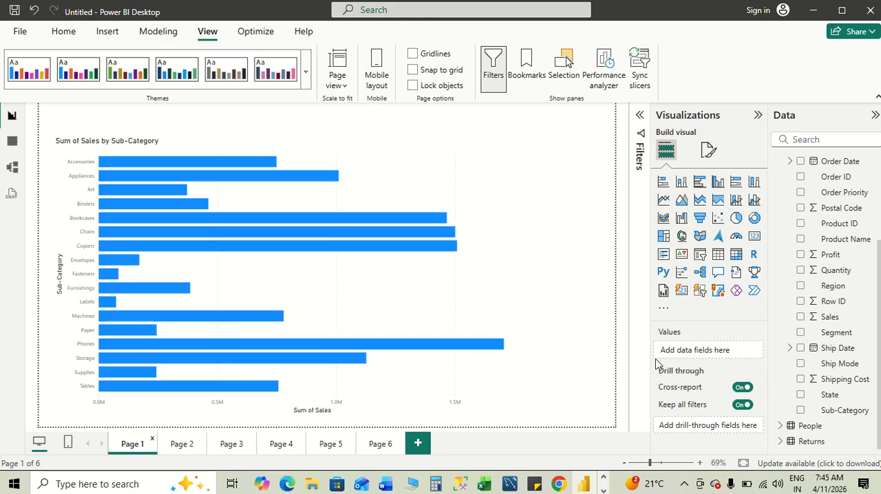
click(473, 166)
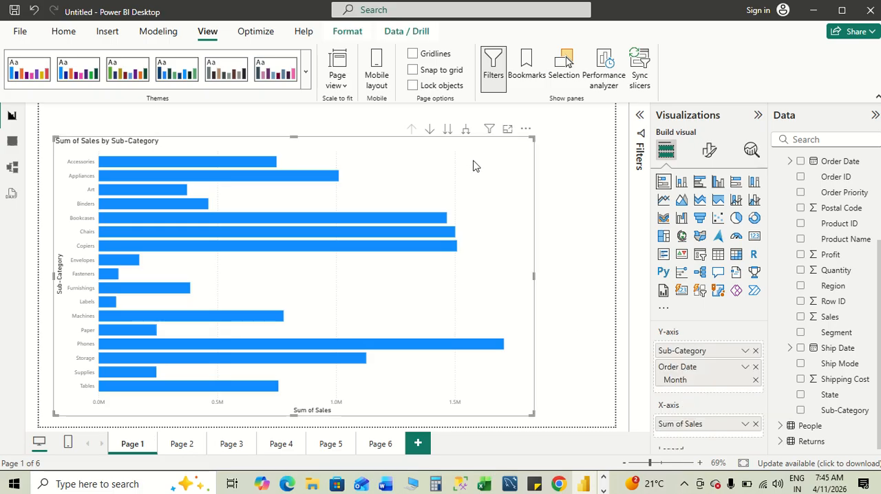
scroll(728, 408, down, 5)
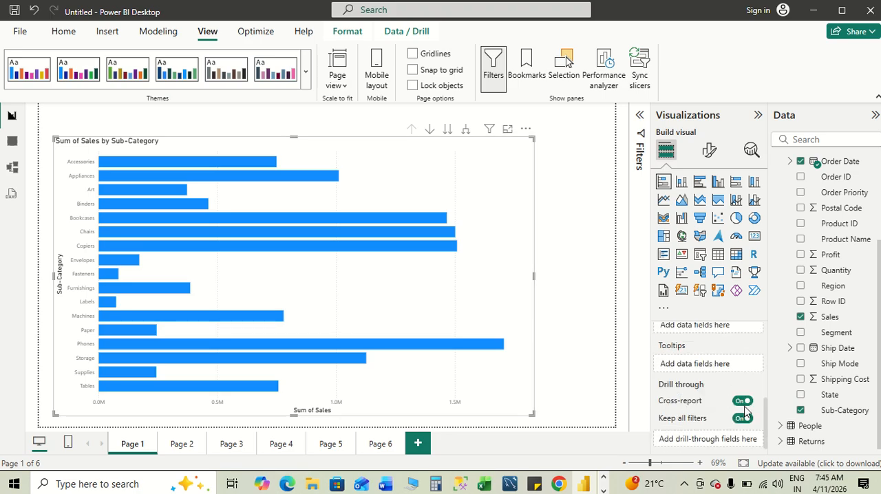
- Add Quantity as a drill-through field on Page 1, keeping Cross-report turned on
click(742, 402)
click(741, 402)
mouse_move(701, 419)
scroll(834, 236, up, 2)
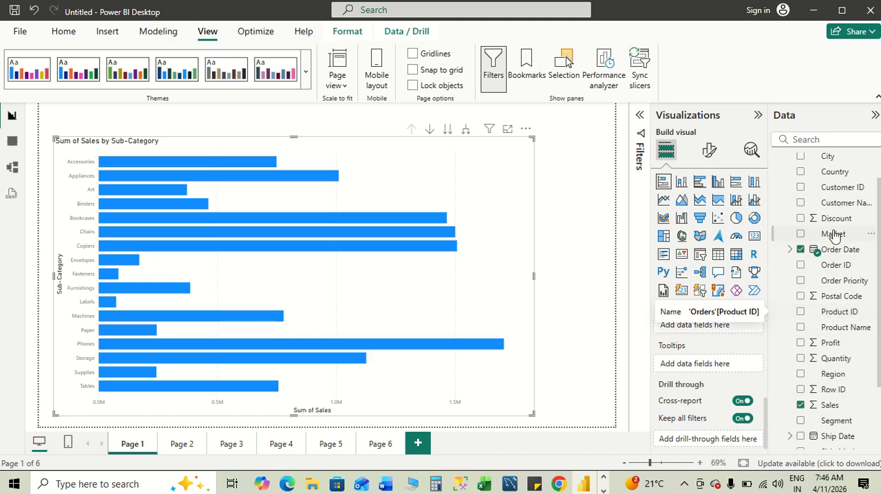
scroll(835, 236, down, 2)
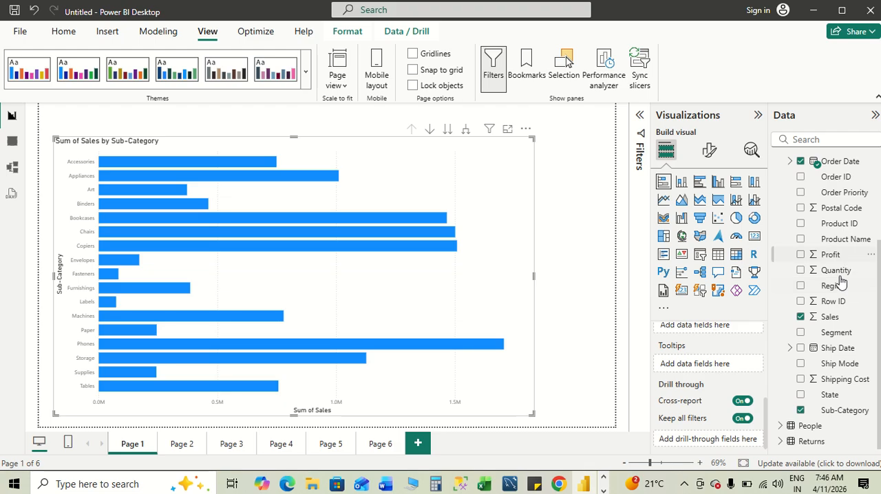
drag(825, 275, 706, 442)
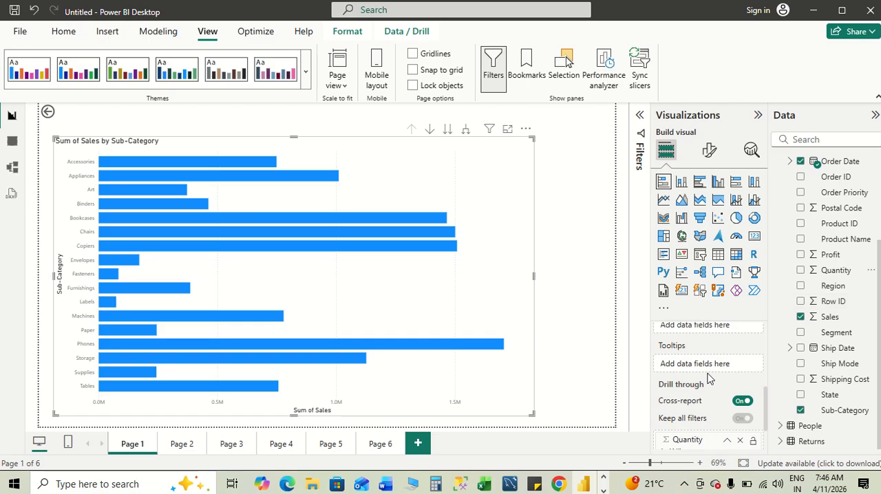
scroll(708, 377, down, 2)
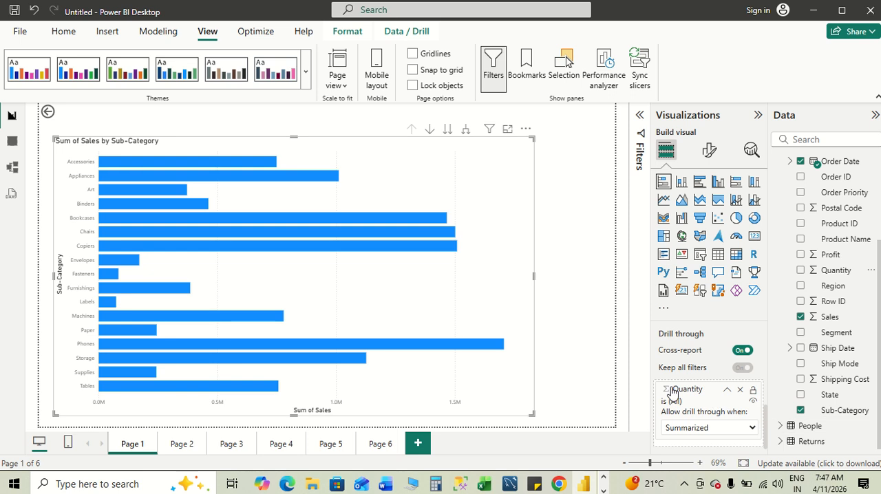
- Test the back button on Page 1, returning to Page 6 and, after visiting Page 5, to that page
click(53, 113)
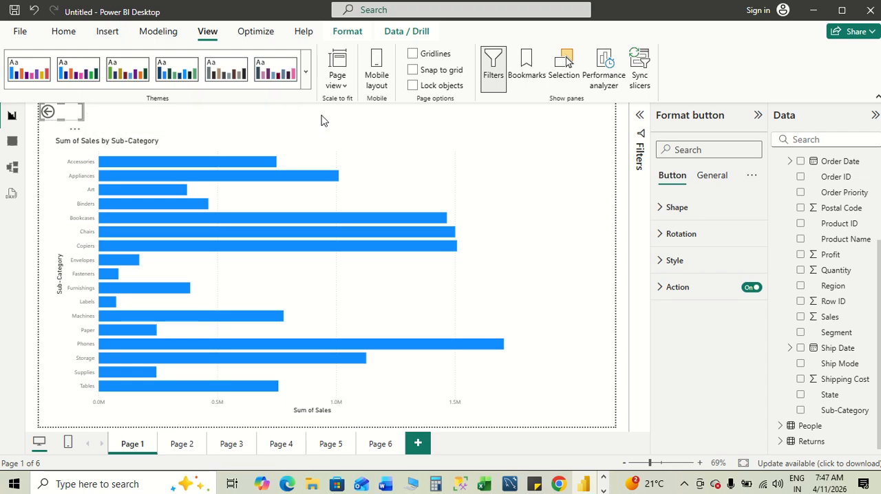
click(121, 124)
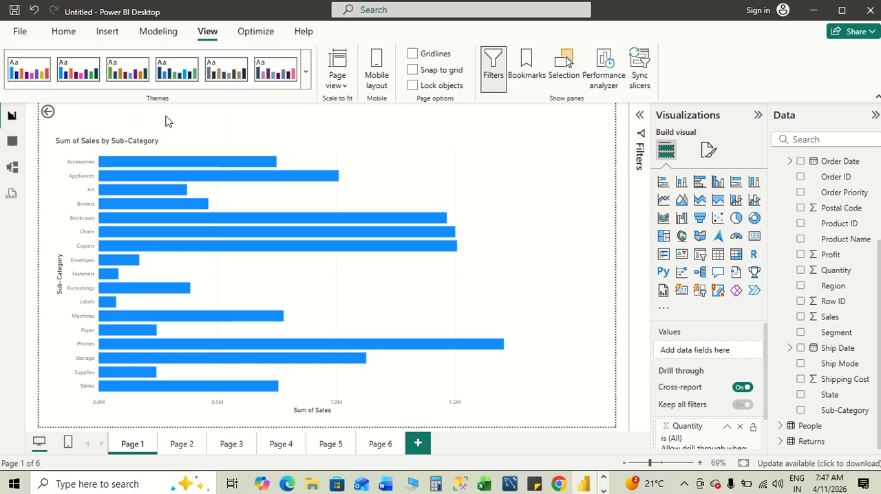
ctrl+click(47, 114)
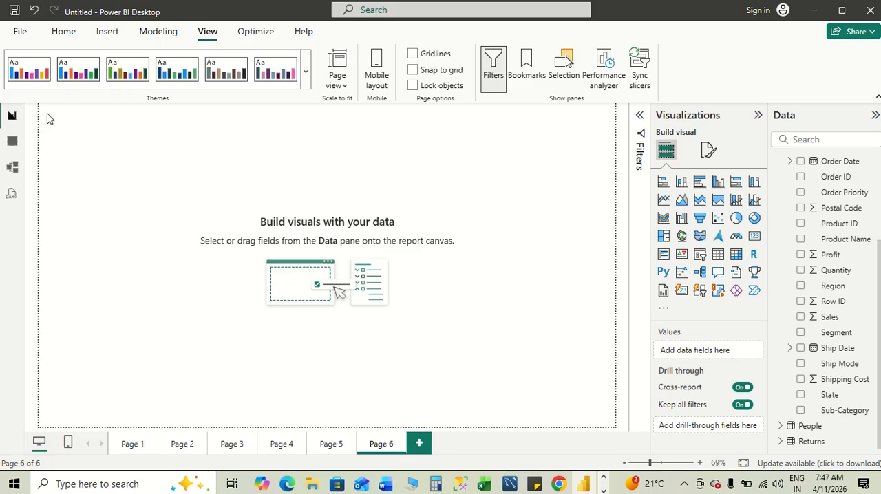
click(326, 446)
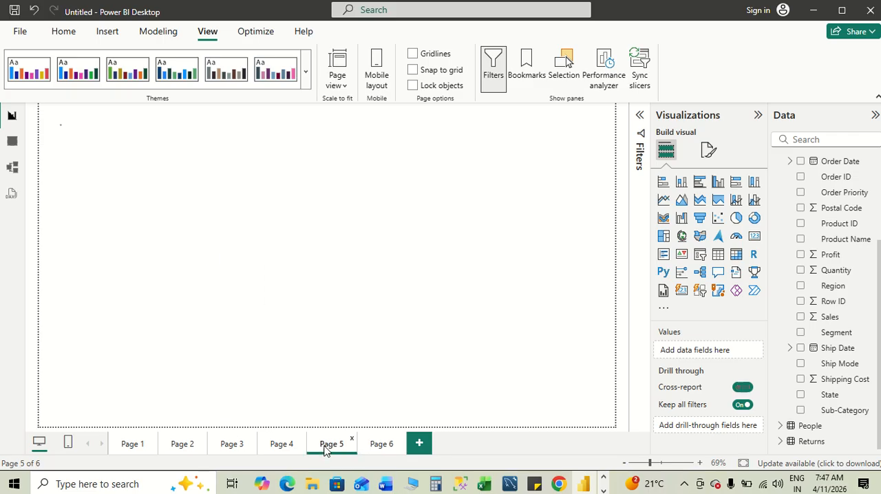
click(151, 445)
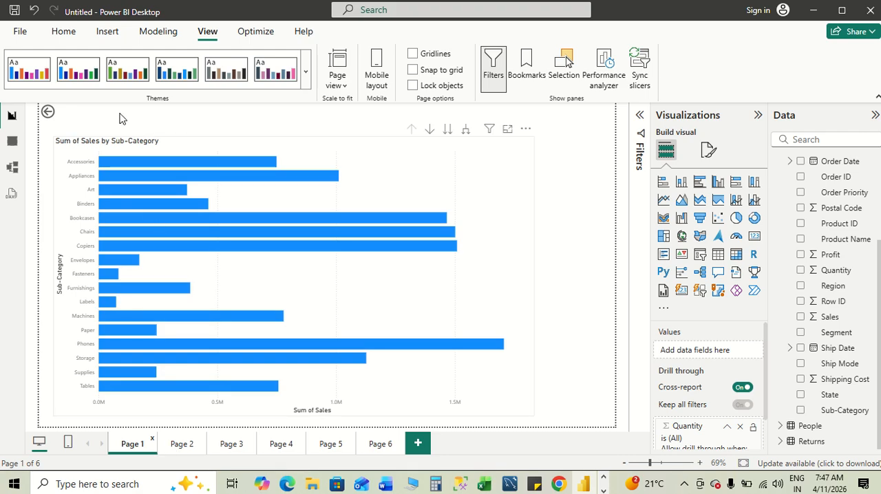
ctrl+click(48, 113)
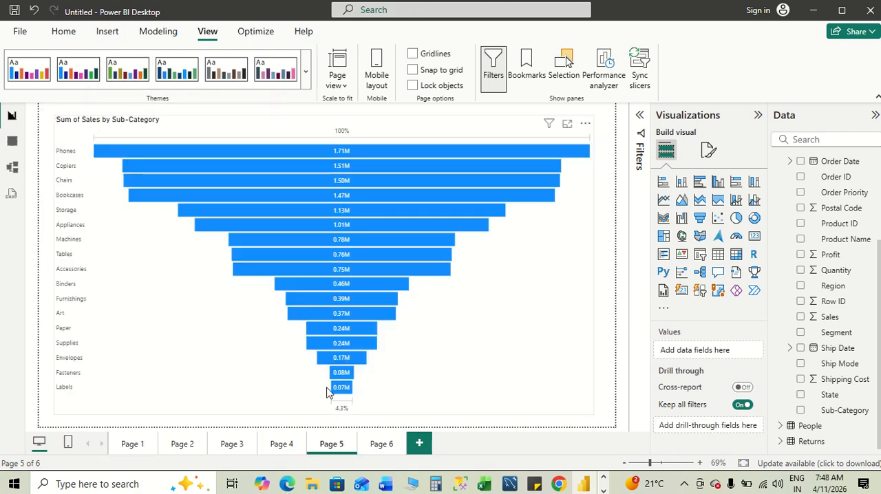
click(124, 447)
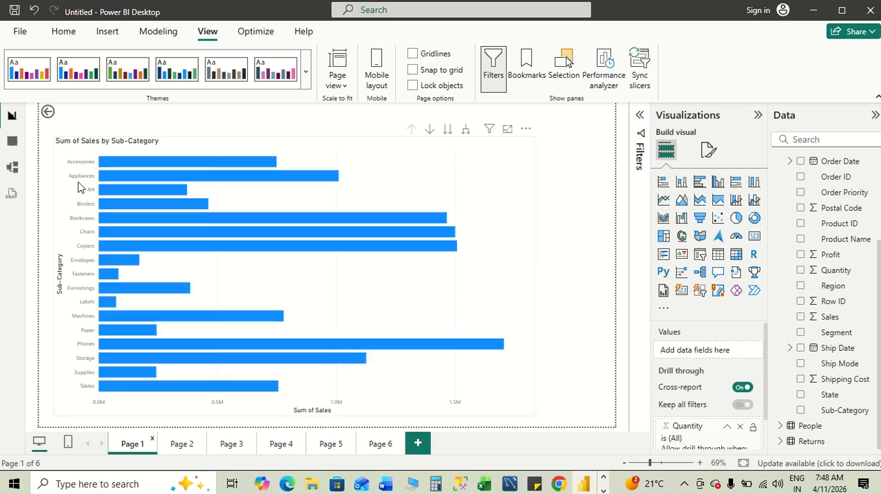
ctrl+click(49, 116)
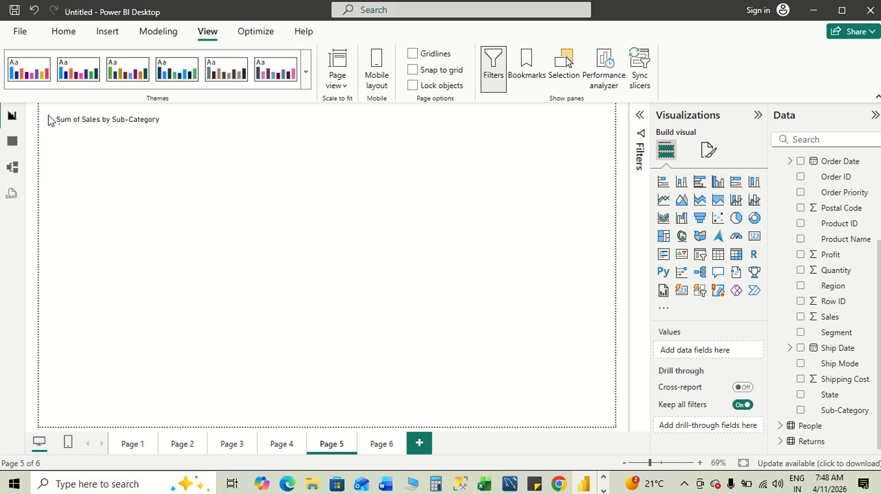
- Switch to the Word notes and read the Page Navigation steps below the Drill Through section
key(alt+Tab)
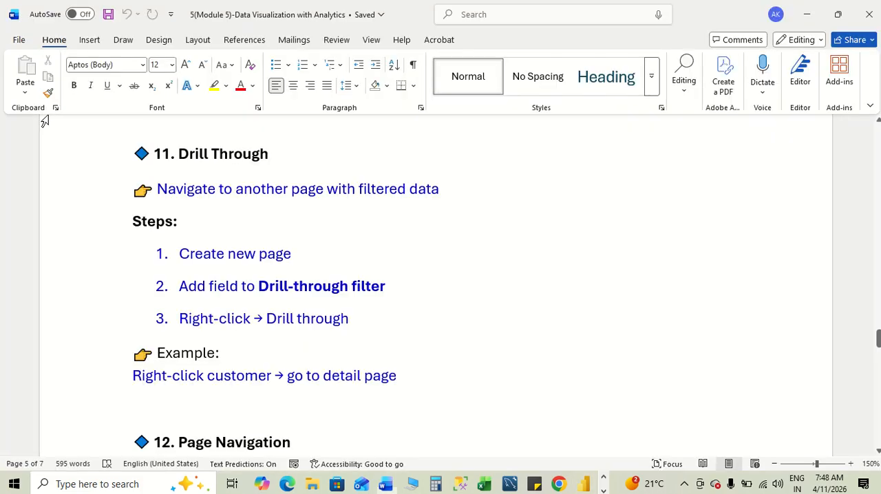
key(alt+Tab)
key(alt+Tab)
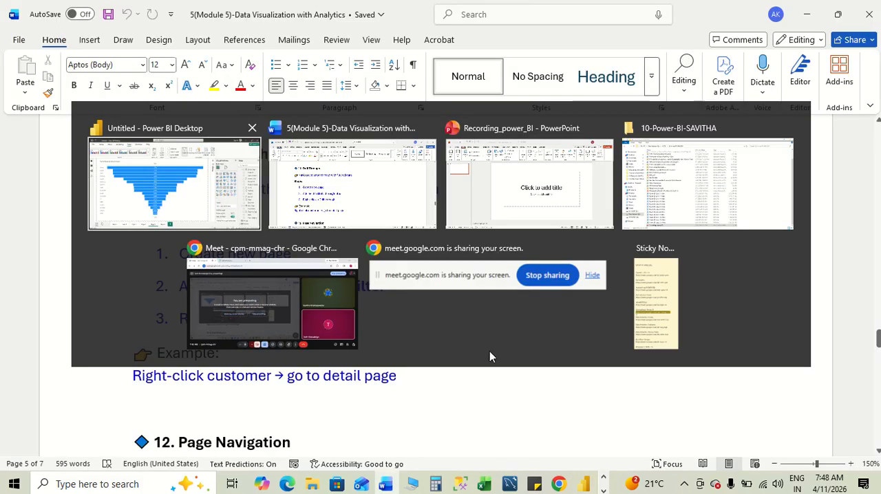
scroll(430, 355, down, 3)
scroll(430, 355, down, 2)
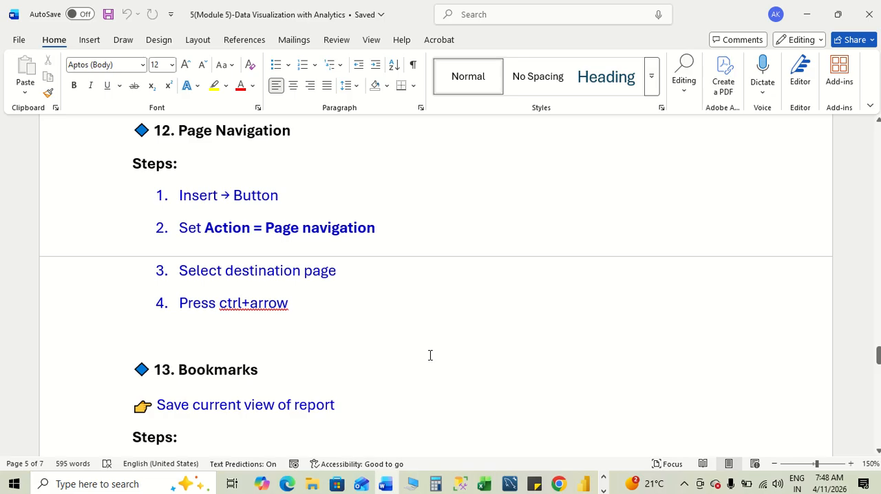
- In Power BI, shrink the funnel chart on Page 5 from its upper-left corner to free space above it
key(alt+Tab)
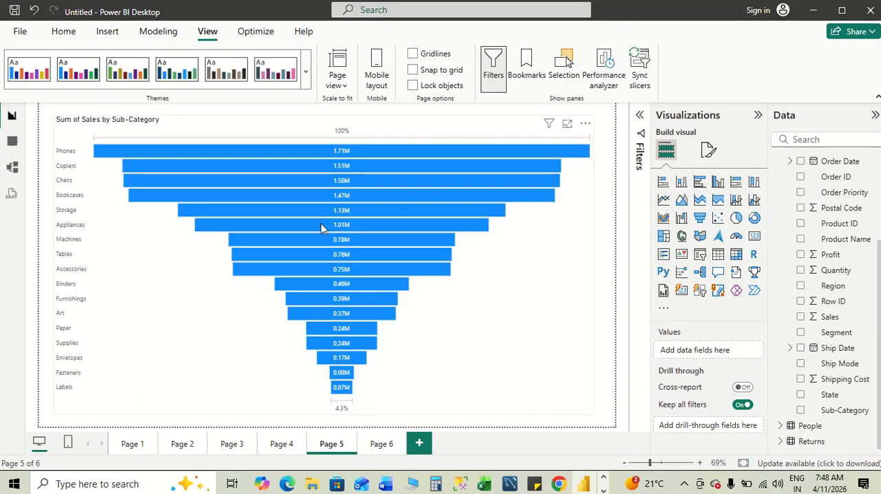
click(243, 124)
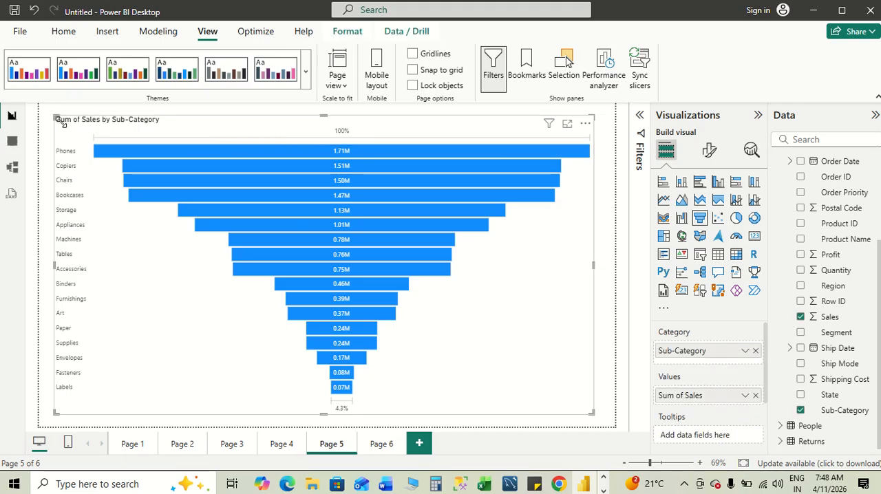
drag(55, 116, 88, 153)
click(218, 127)
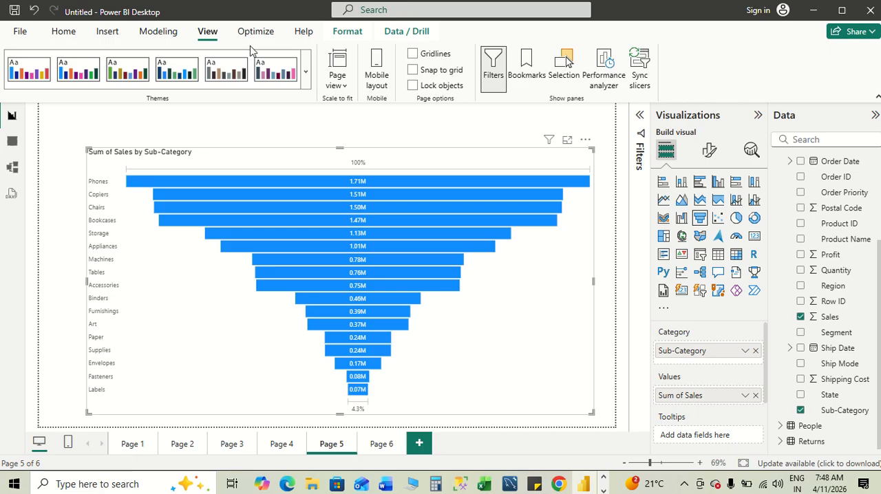
- Insert a left arrow button and a right arrow button on Page 5
click(110, 32)
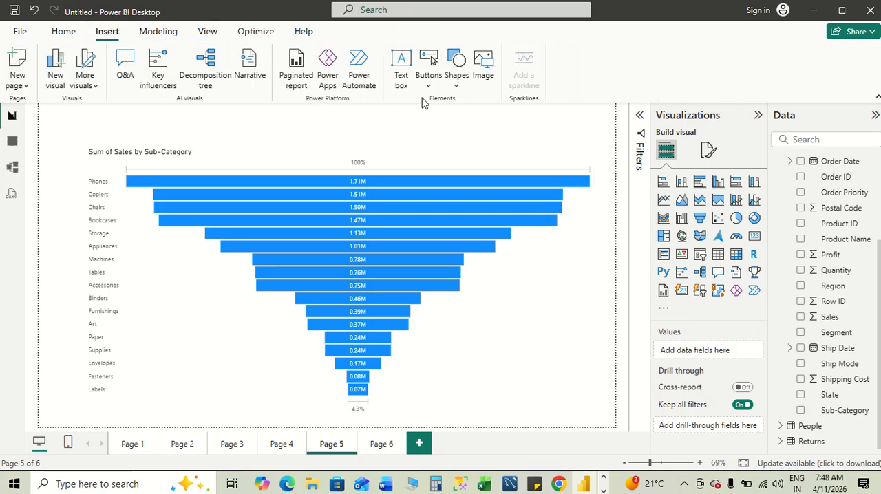
click(430, 84)
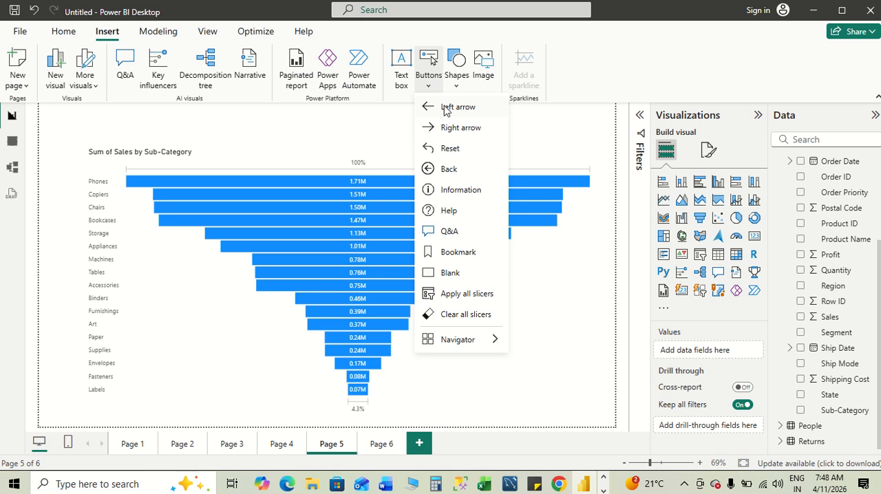
click(448, 108)
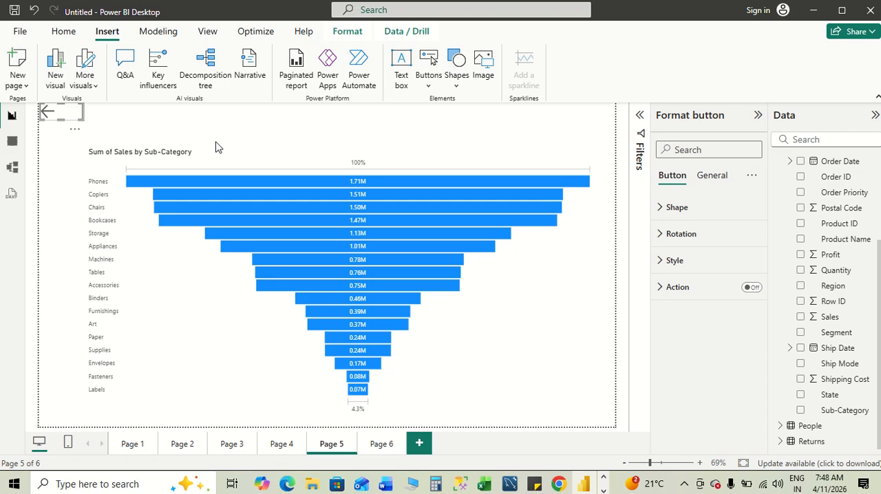
click(158, 121)
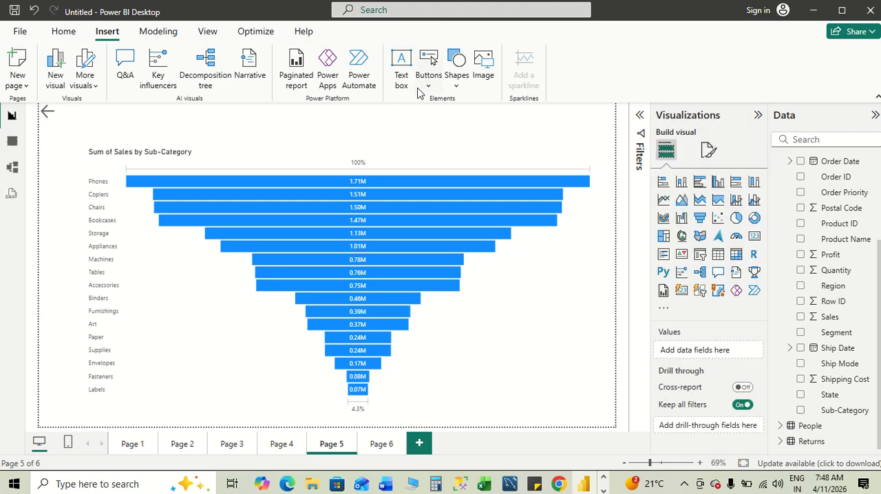
click(426, 85)
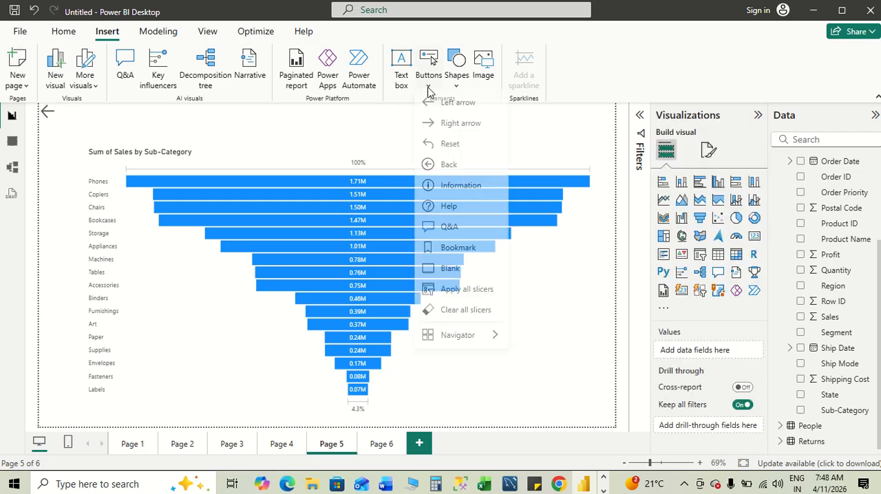
click(446, 131)
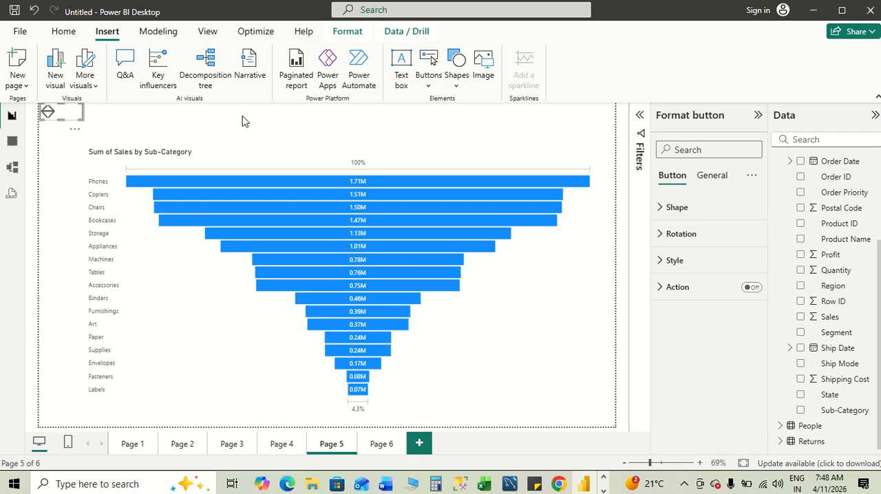
mouse_move(85, 112)
mouse_down()
mouse_move(137, 114)
mouse_move(85, 113)
mouse_up()
click(374, 123)
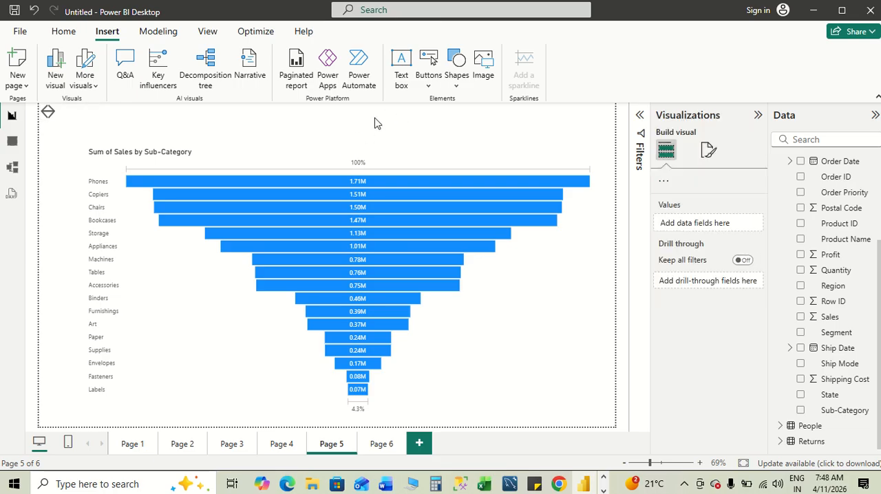
- Insert another left arrow button on Page 5
click(430, 84)
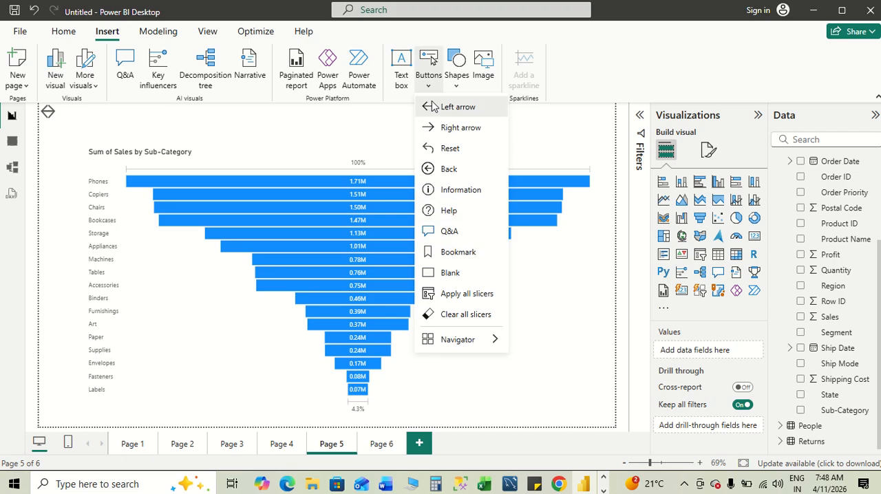
click(431, 107)
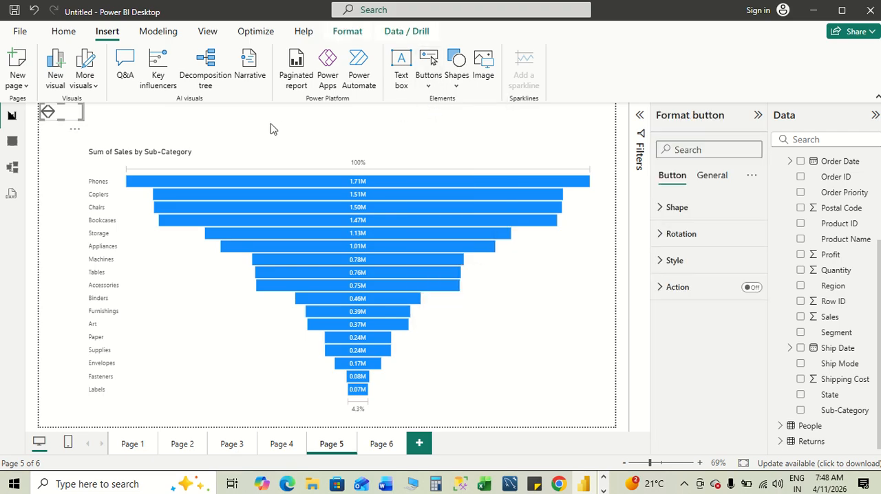
click(213, 123)
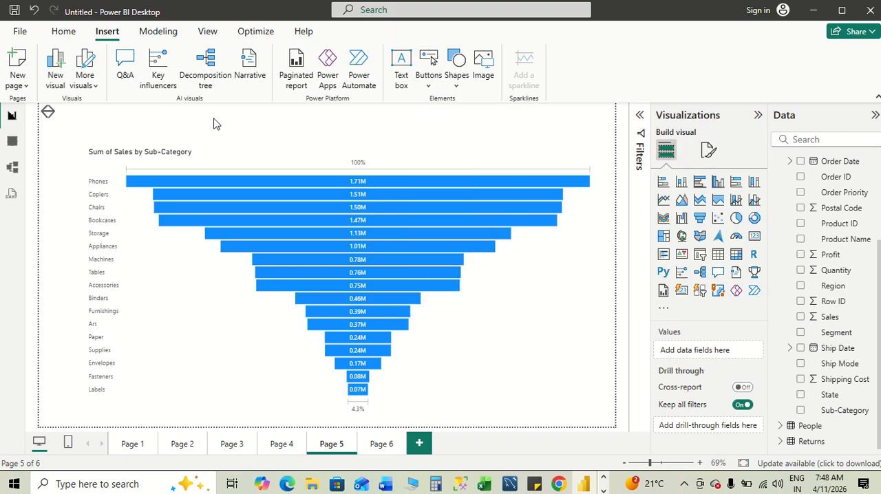
- Recheck the Page Navigation steps in the Word notes
key(alt+Tab)
key(alt+Tab)
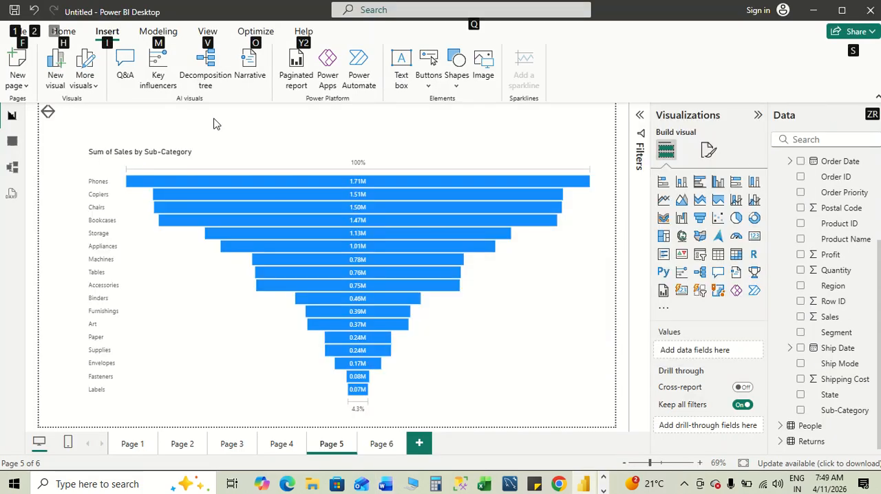
- Switch to Power BI, select the overlapping arrow button on Page 5 and review its format options
key(alt+Tab)
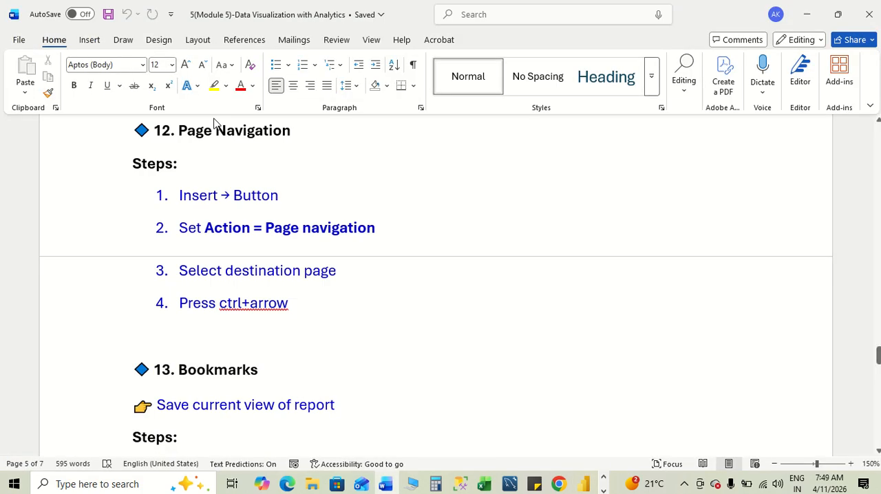
key(alt+Tab)
key(alt+Tab)
key(alt+Tab)
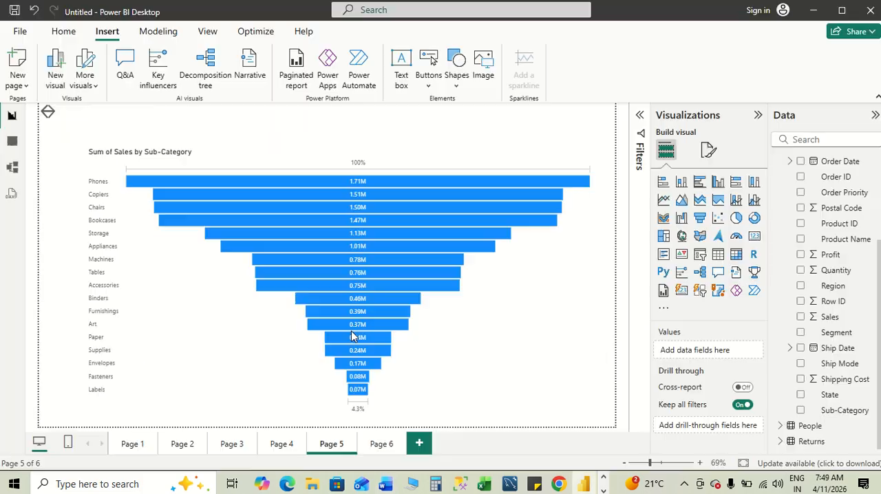
click(56, 117)
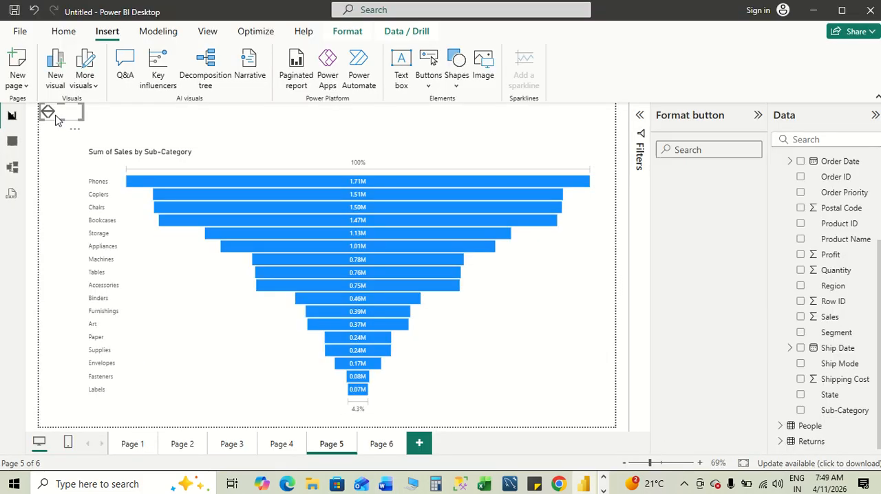
click(75, 130)
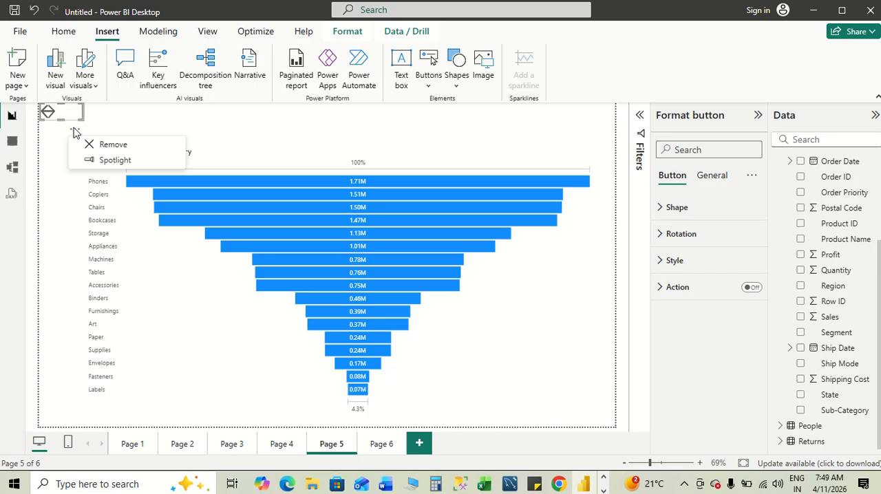
click(116, 119)
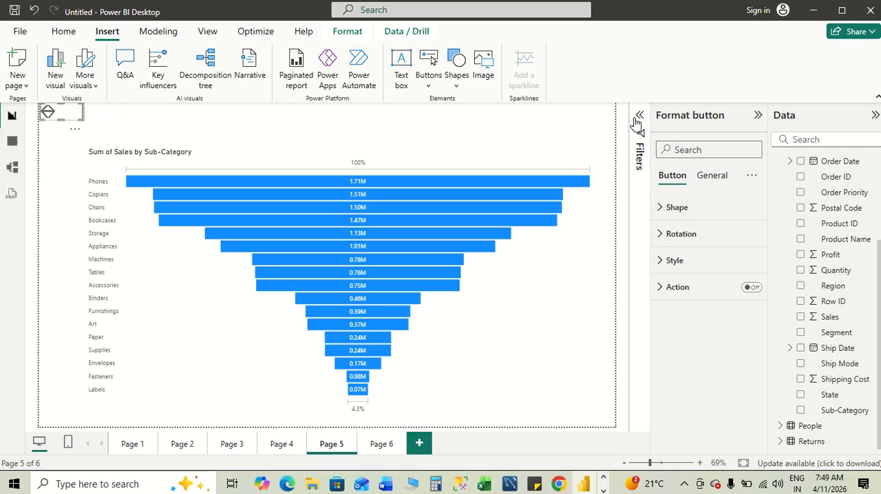
click(705, 178)
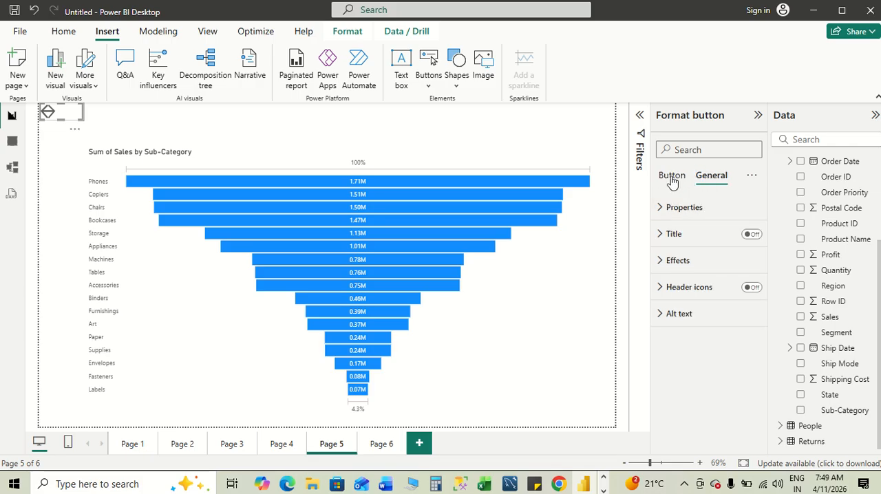
click(673, 180)
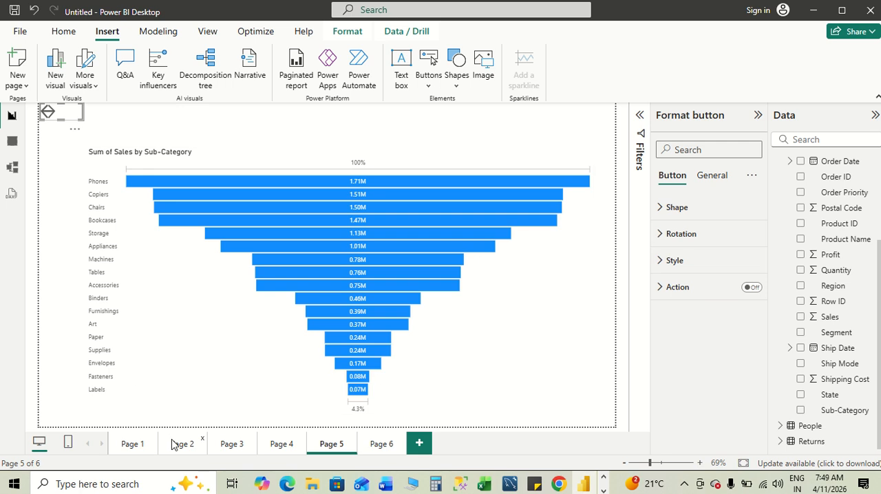
- Shrink the column chart on Page 2 from its upper-left corner to free space above it
click(132, 443)
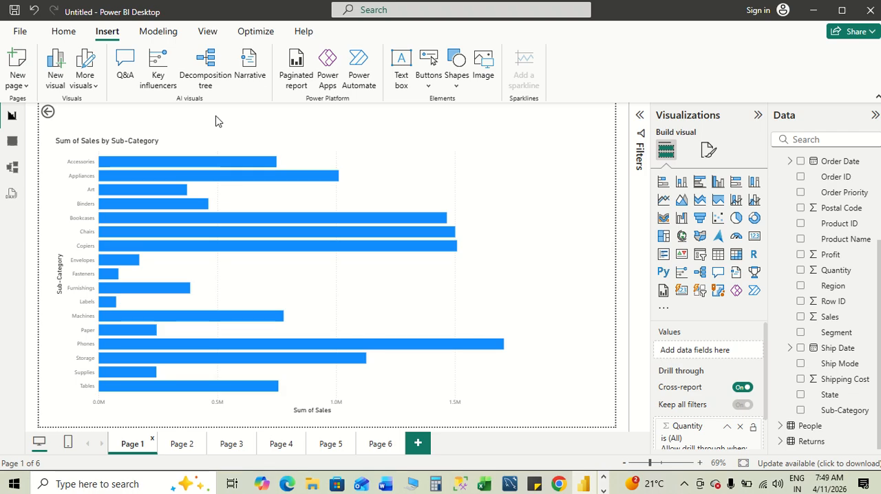
click(182, 443)
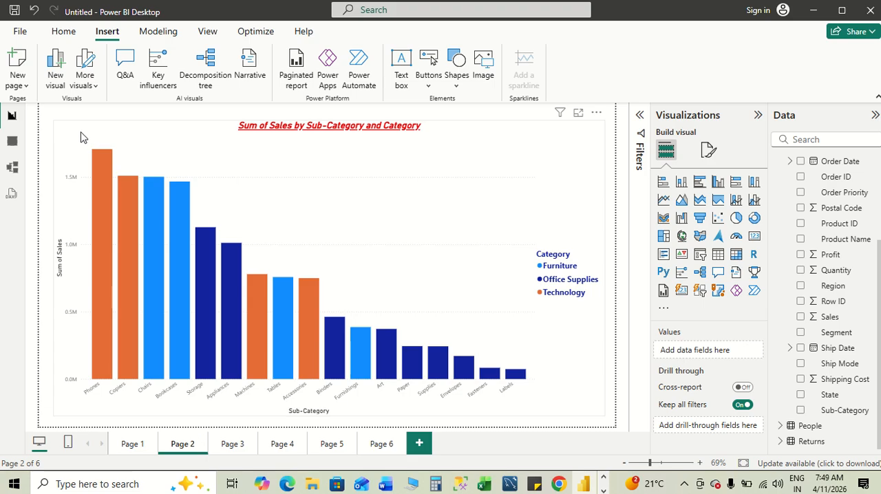
click(69, 134)
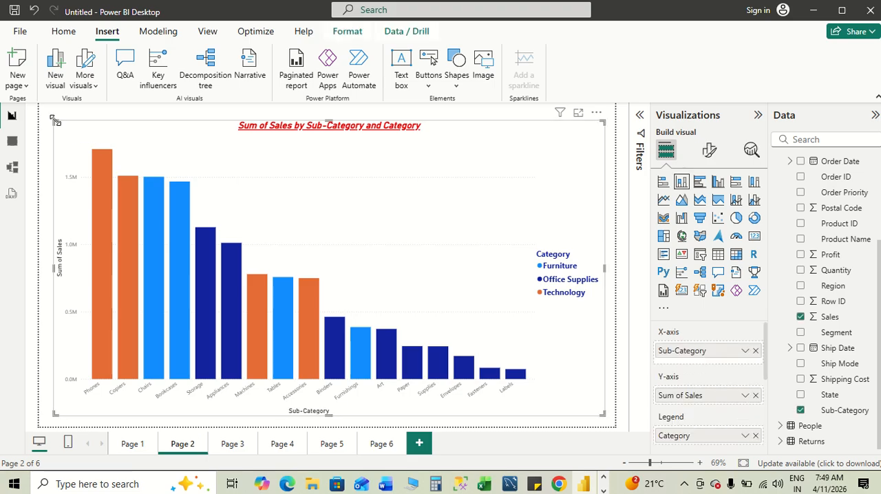
drag(55, 121, 81, 154)
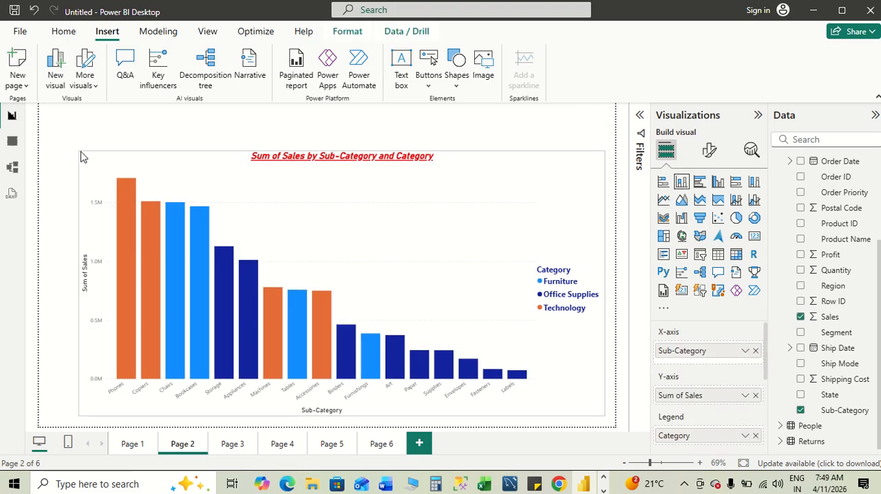
- Insert a left arrow button on Page 2 and turn on its action with the Back type
click(428, 84)
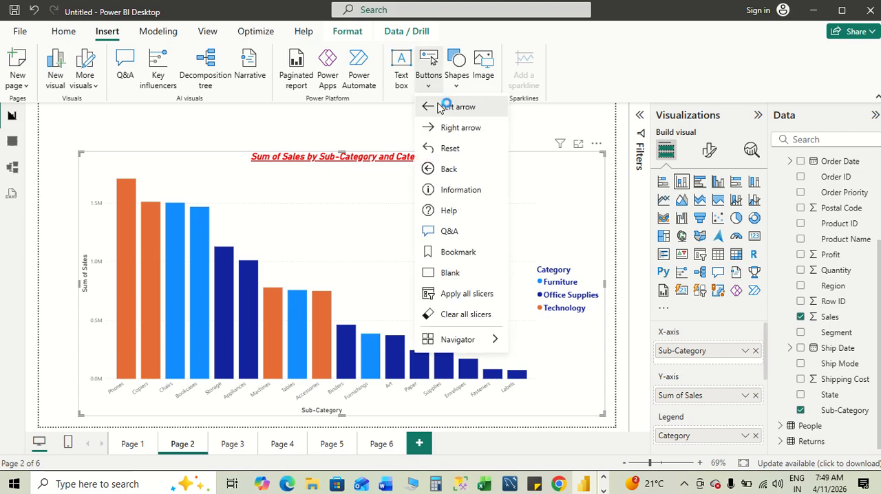
click(440, 108)
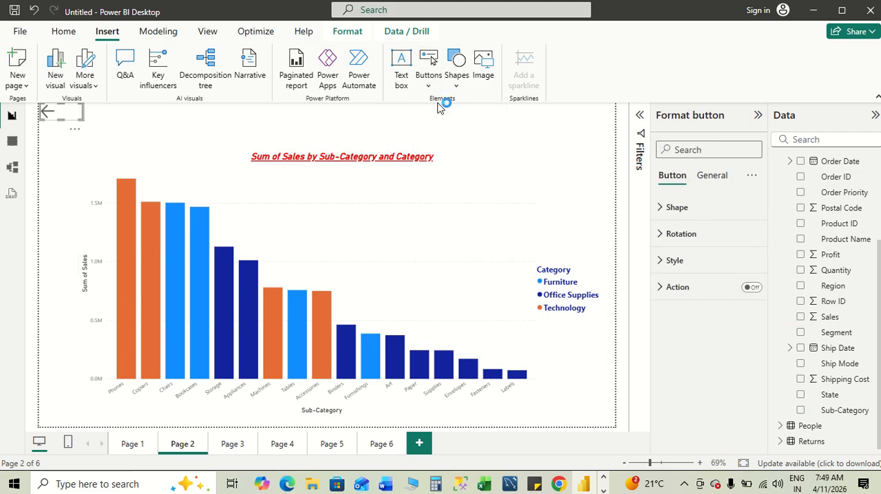
click(756, 289)
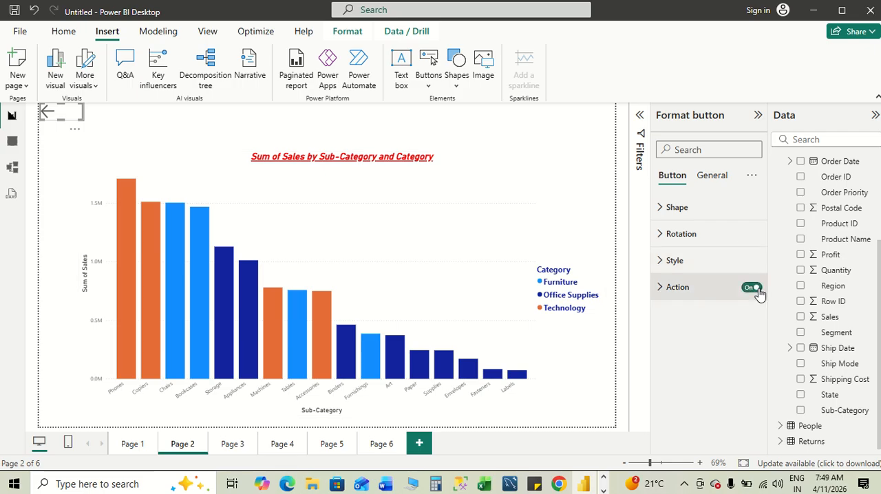
click(660, 292)
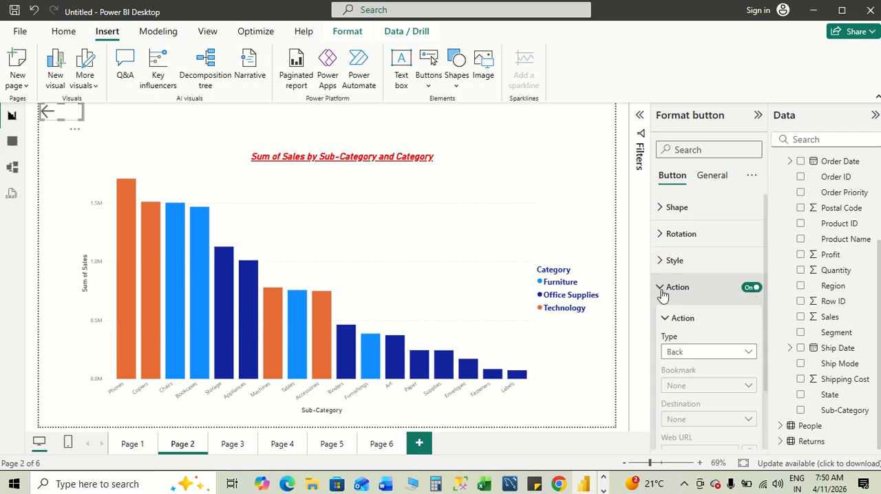
click(747, 355)
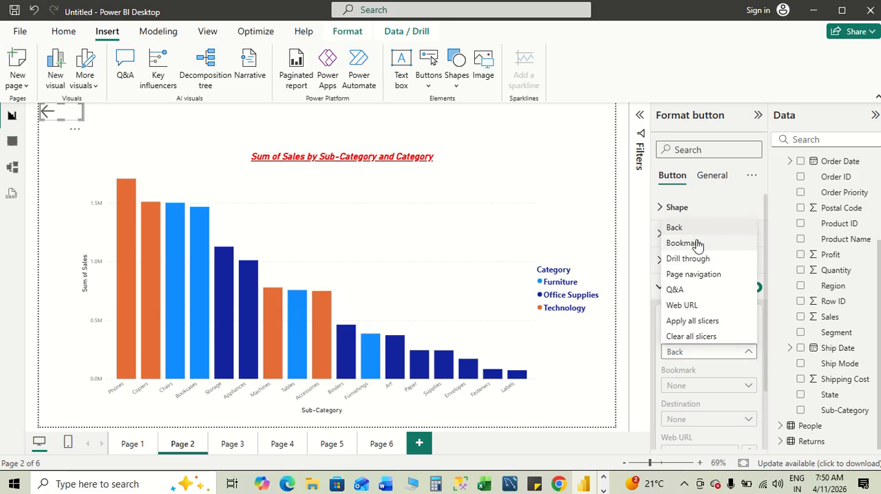
click(749, 354)
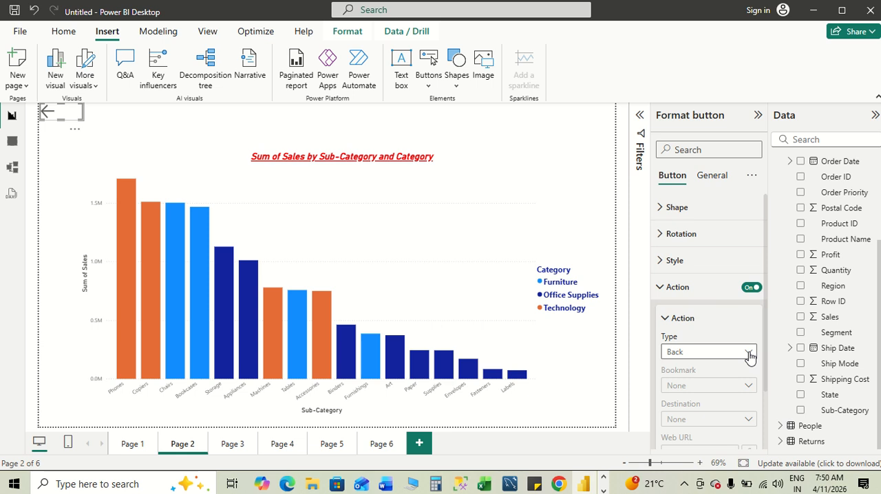
scroll(749, 354, down, 2)
scroll(750, 354, up, 2)
click(749, 353)
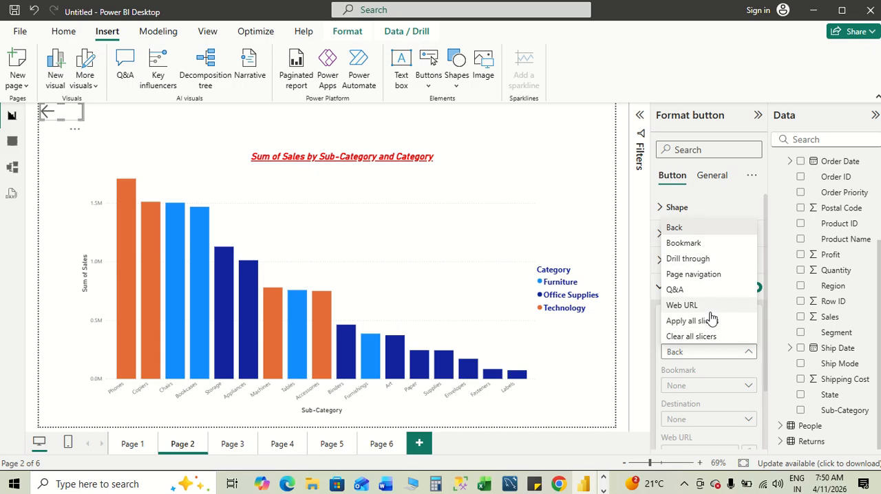
click(639, 271)
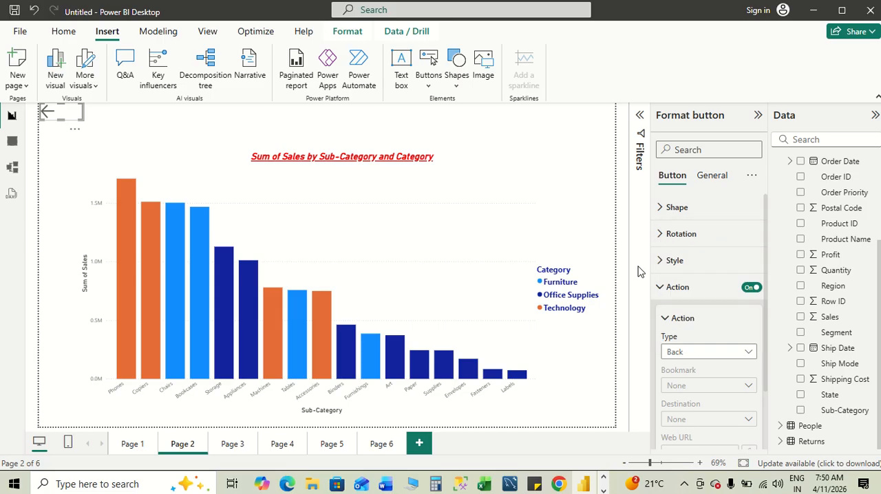
- Test the left arrow button on Page 2, then return to Page 2
click(117, 125)
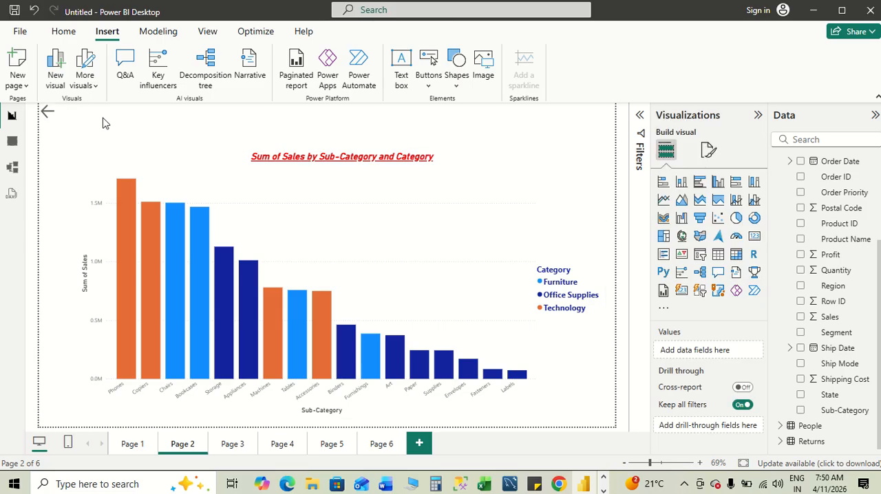
ctrl+click(48, 112)
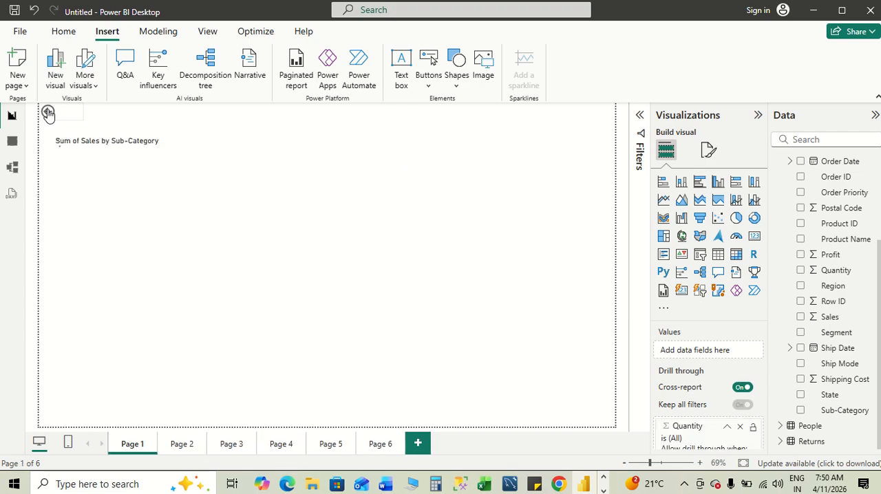
click(181, 443)
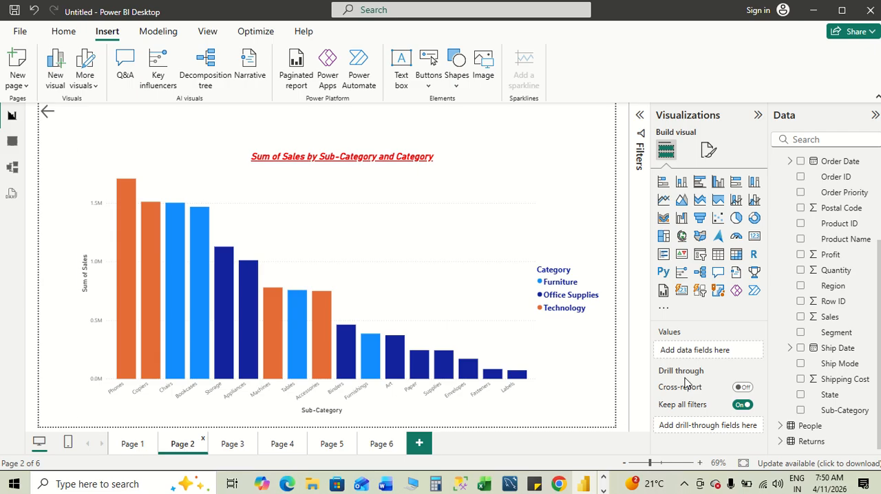
- Read the Bookmarks section of the Module 5 notes in Word
key(alt+Tab)
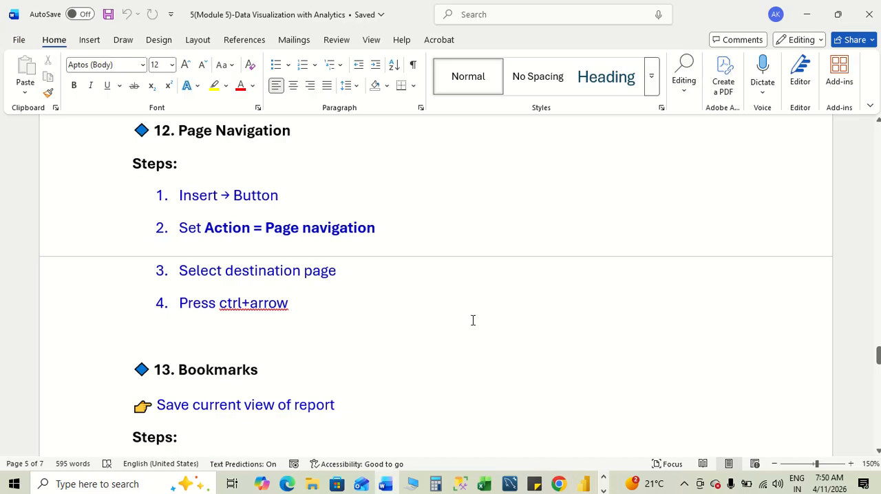
scroll(473, 320, down, 5)
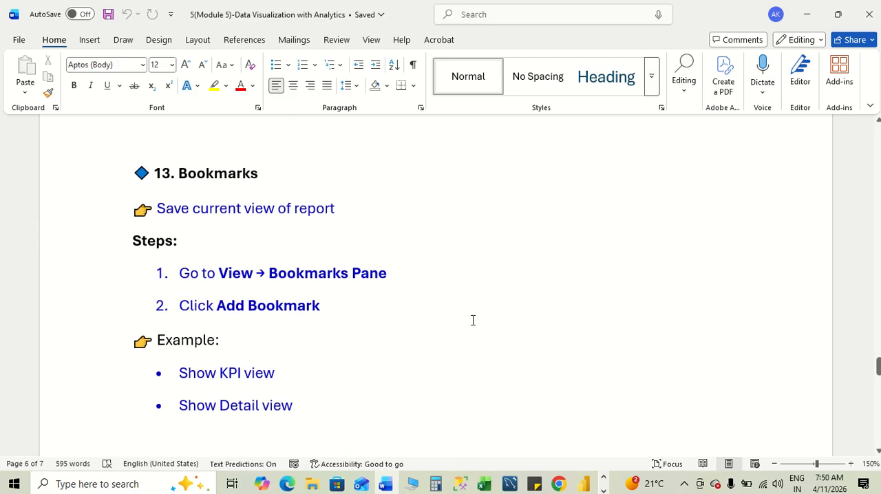
scroll(473, 320, down, 1)
- In Power BI, show the Bookmarks pane and add a bookmark of the current Page 2 view
key(alt+Tab)
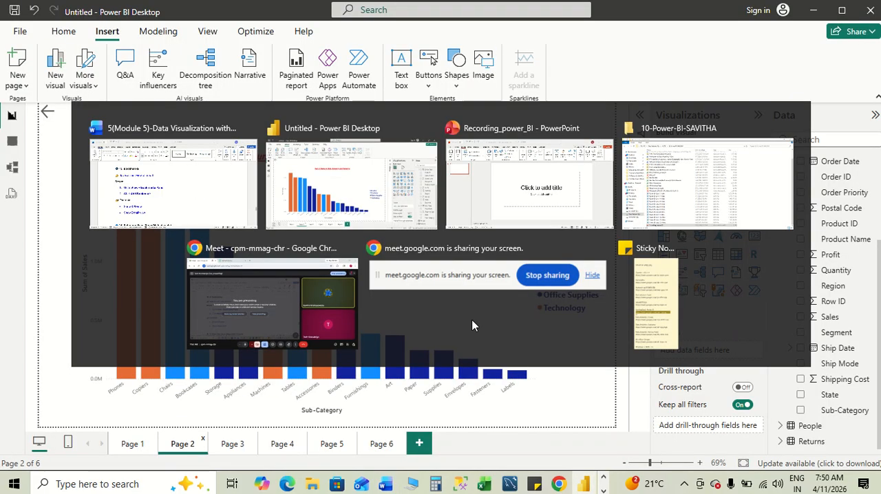
click(205, 31)
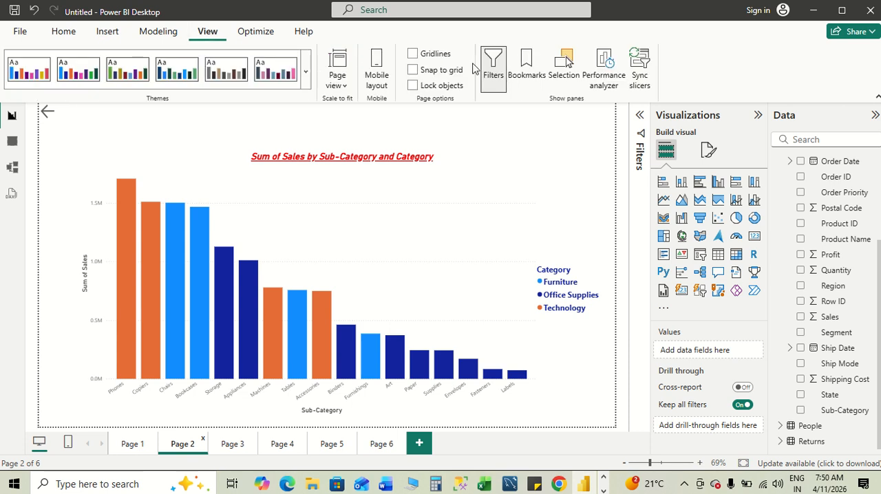
click(525, 65)
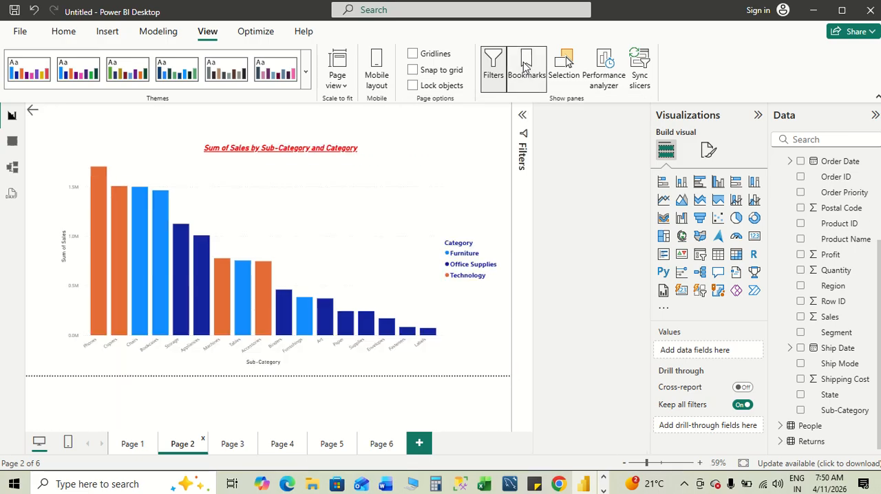
click(525, 66)
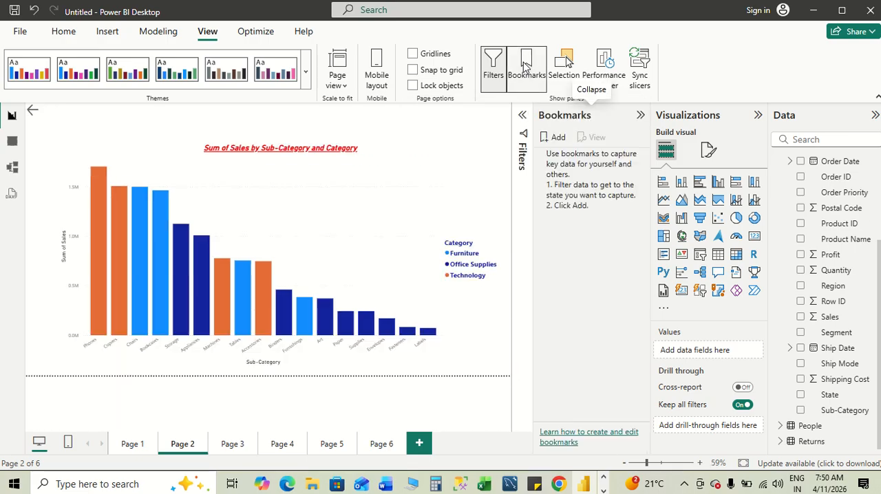
click(544, 141)
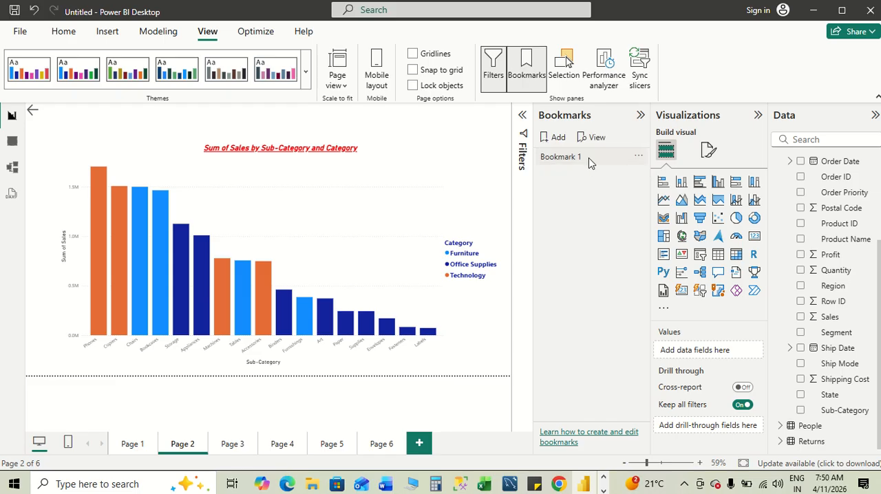
- Rename the new bookmark as Comparison_Sale
right_click(577, 158)
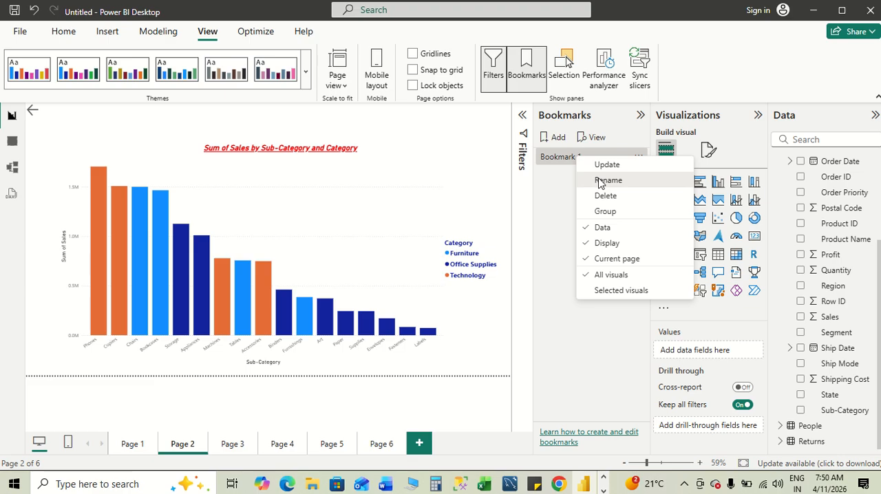
click(599, 181)
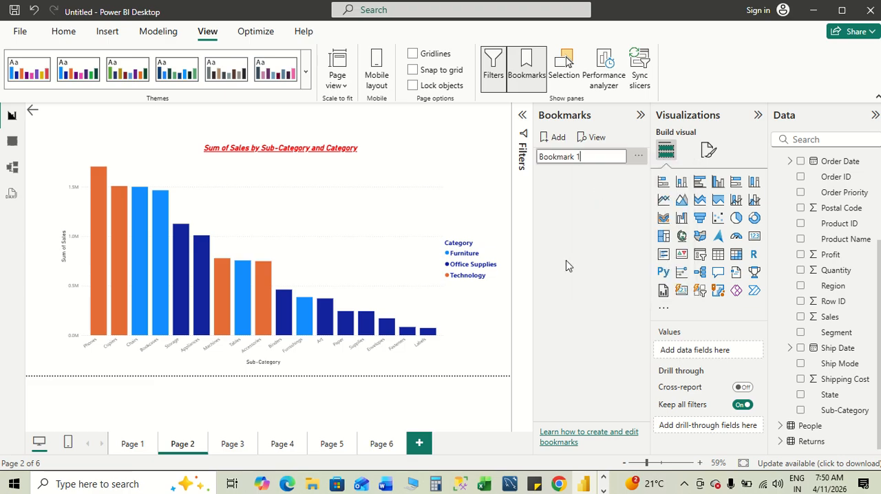
key(ctrl+a)
key(BackSpace)
text(Compariso)
click(578, 232)
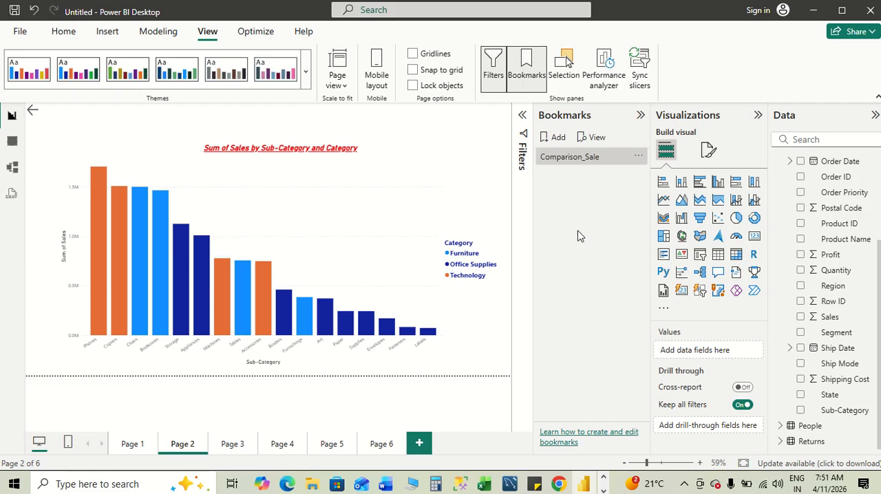
- Add a second bookmark of the Page 2 view and name it Profit
click(550, 136)
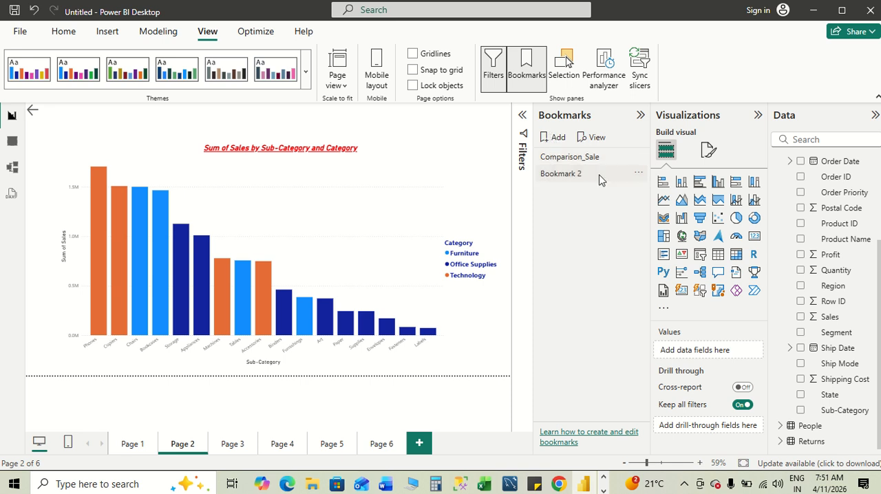
right_click(576, 175)
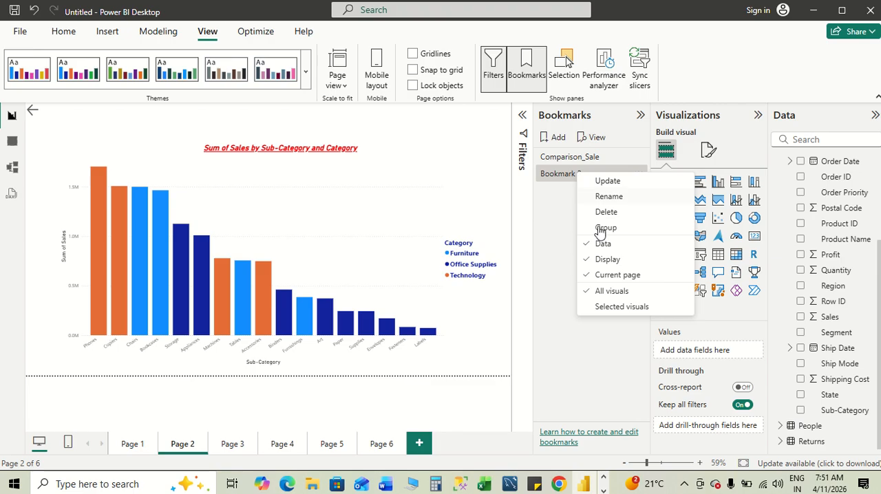
click(606, 197)
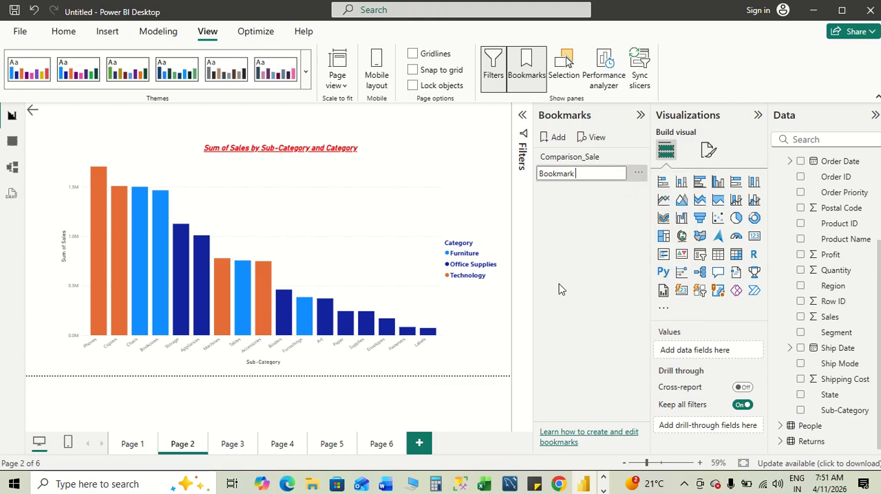
key(ctrl+BackSpace)
key(Return)
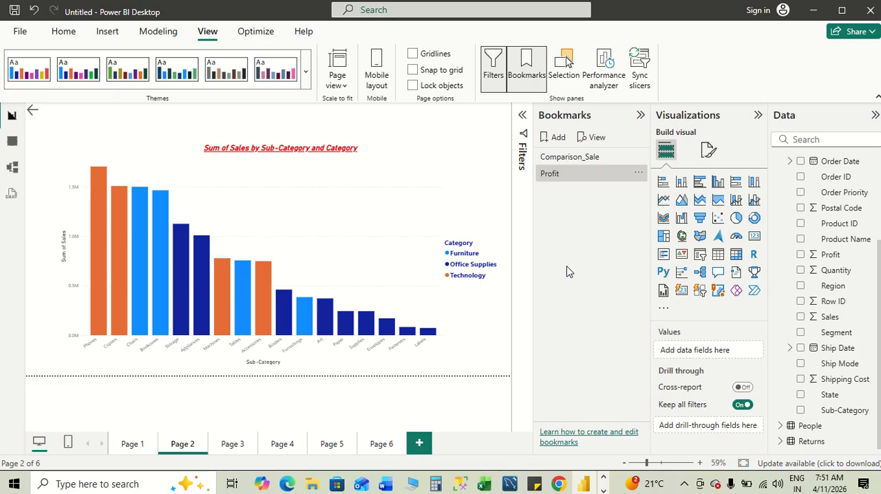
- Start viewing the bookmarks and alternate between the Comparison_Sale and Profit bookmarks
click(596, 138)
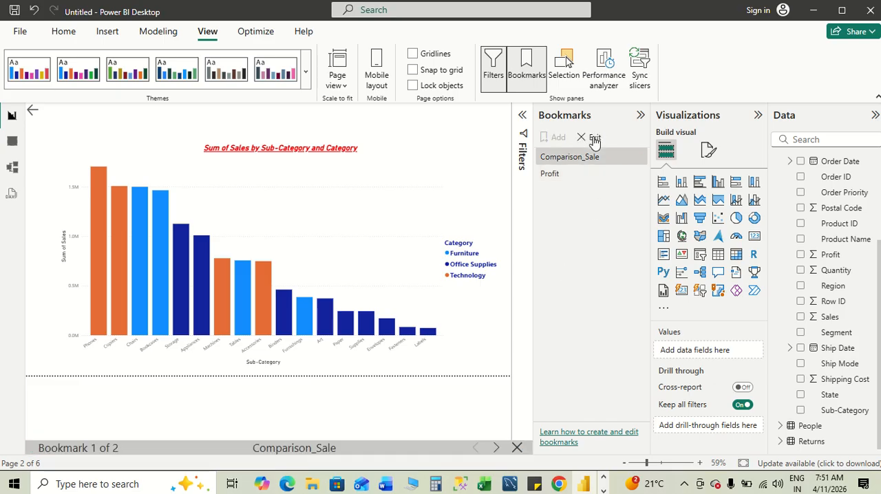
click(558, 175)
click(559, 161)
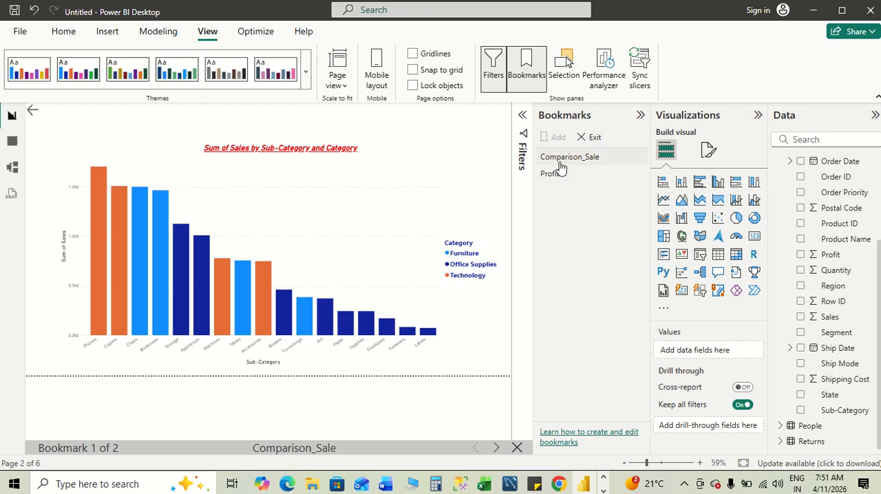
click(559, 175)
click(560, 159)
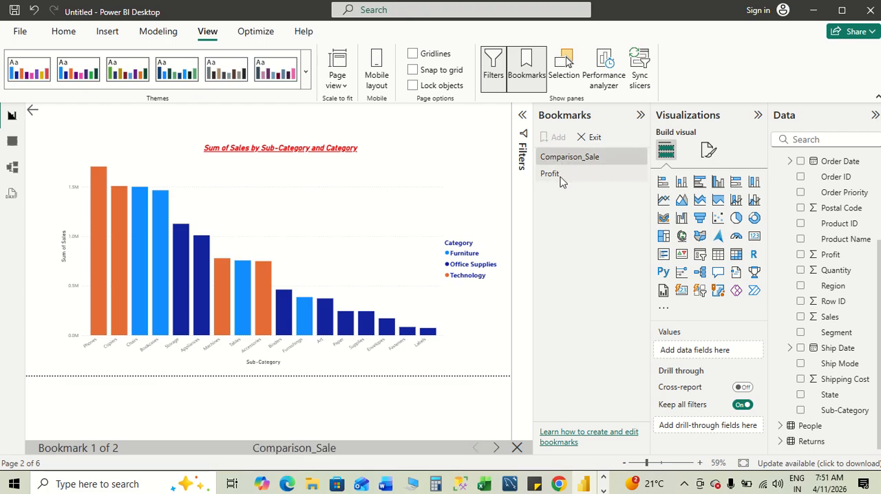
click(559, 175)
- Switch to Word and read the Selection Pane (Show/Hide Visuals) section of the Module 5 notes
key(alt+Tab)
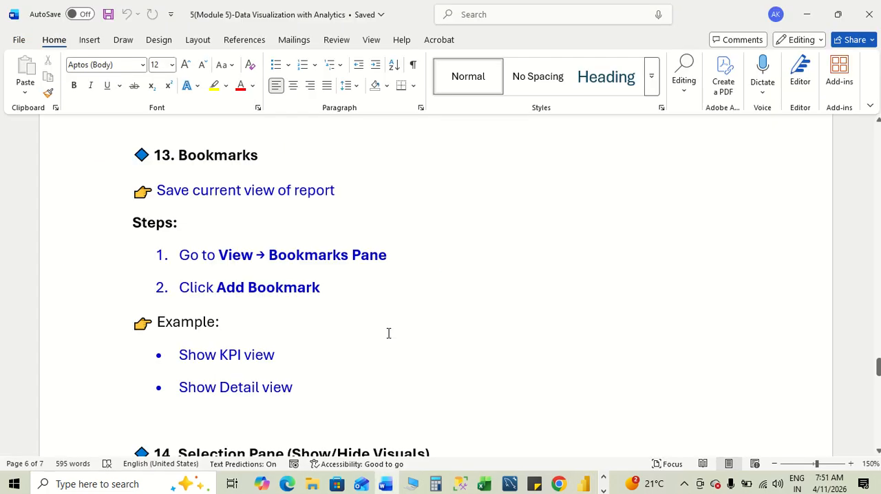
scroll(413, 349, down, 5)
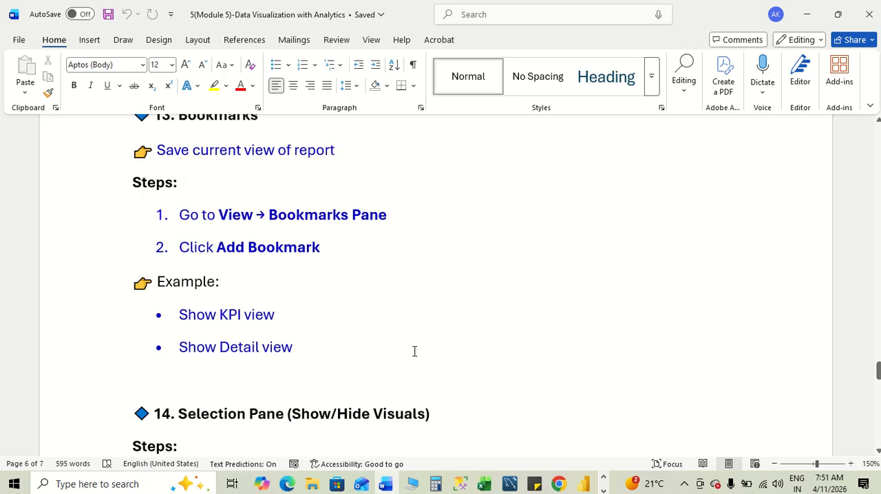
scroll(414, 351, down, 2)
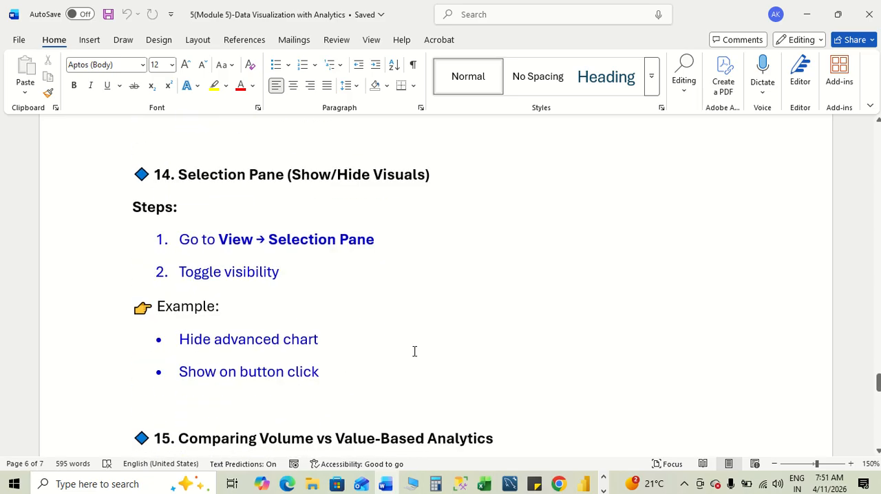
scroll(414, 351, down, 1)
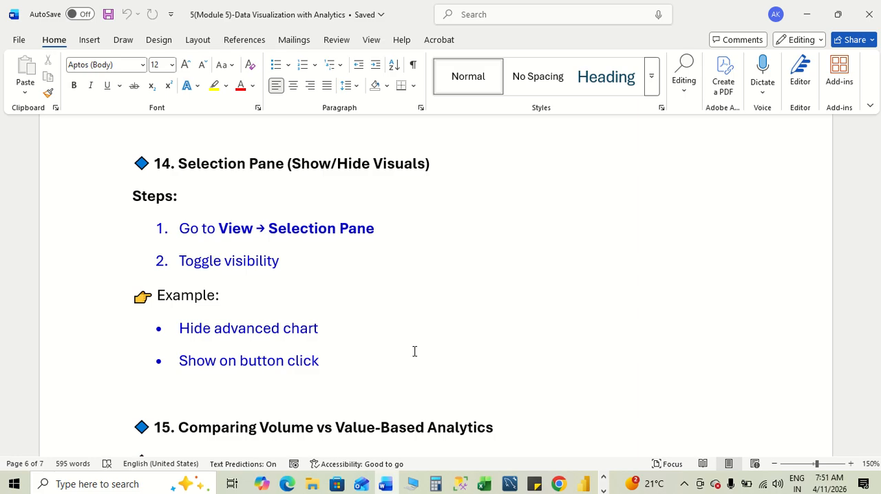
- Return to Power BI and show the Selection pane for Page 2
key(alt+Tab)
key(alt+Tab)
key(alt+Tab)
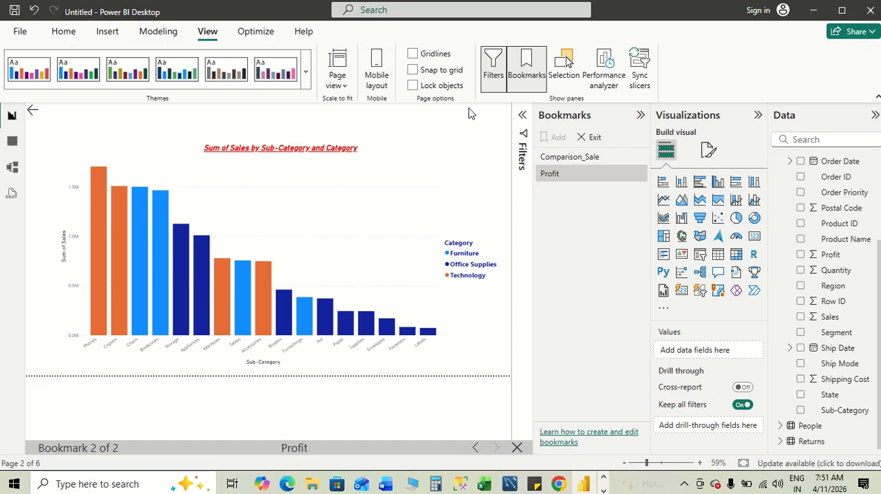
key(alt+Tab)
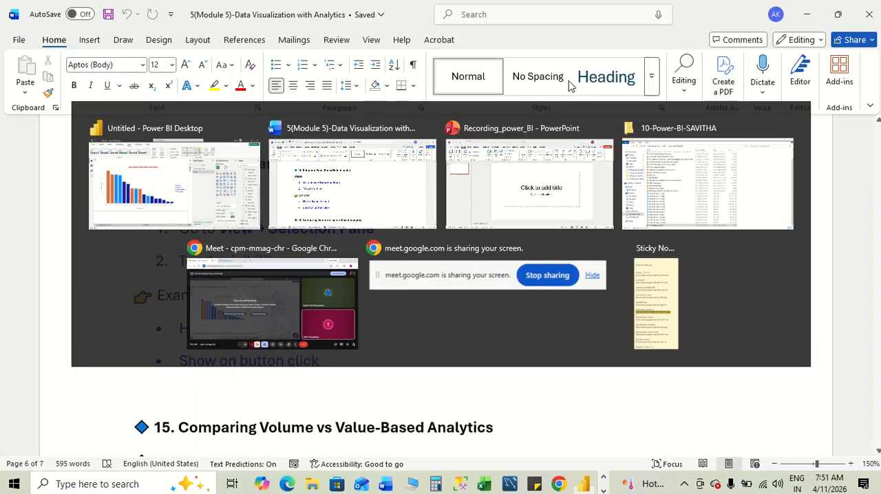
key(alt+Tab)
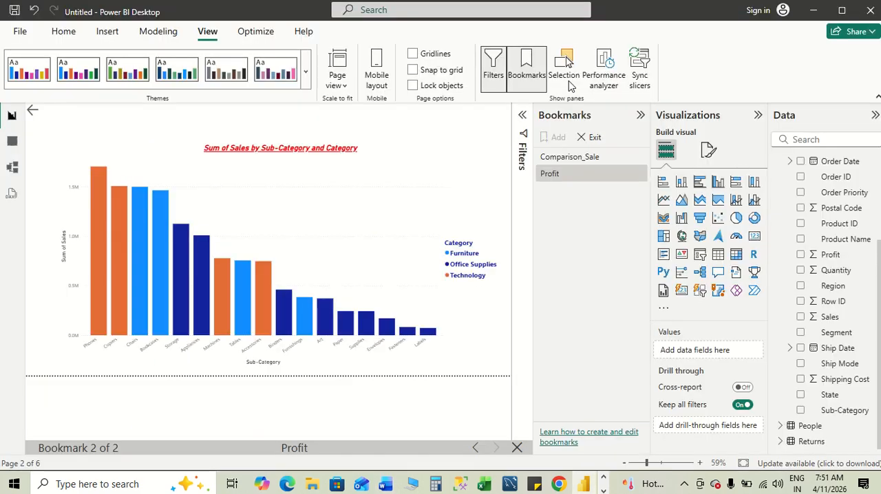
click(568, 68)
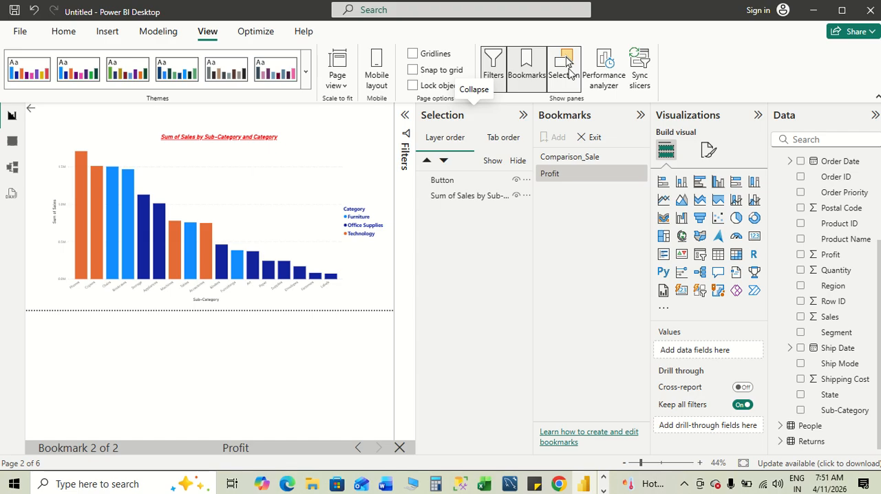
- Hide and show again the button, and do the same with the Sum of Sales by Sub-Category chart on Page 2
click(515, 181)
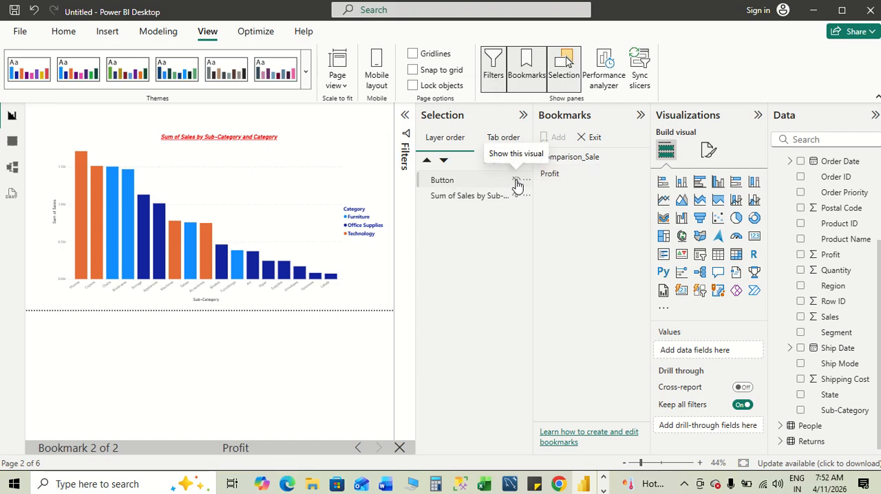
click(515, 180)
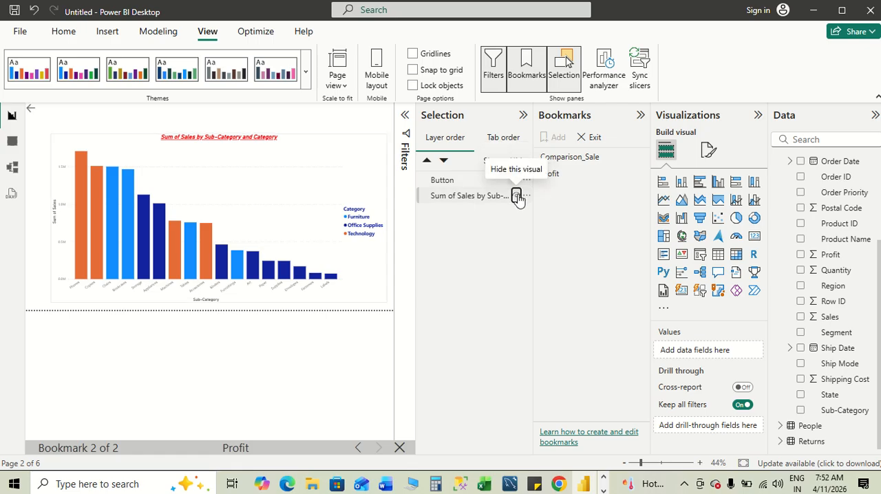
click(516, 196)
click(516, 196)
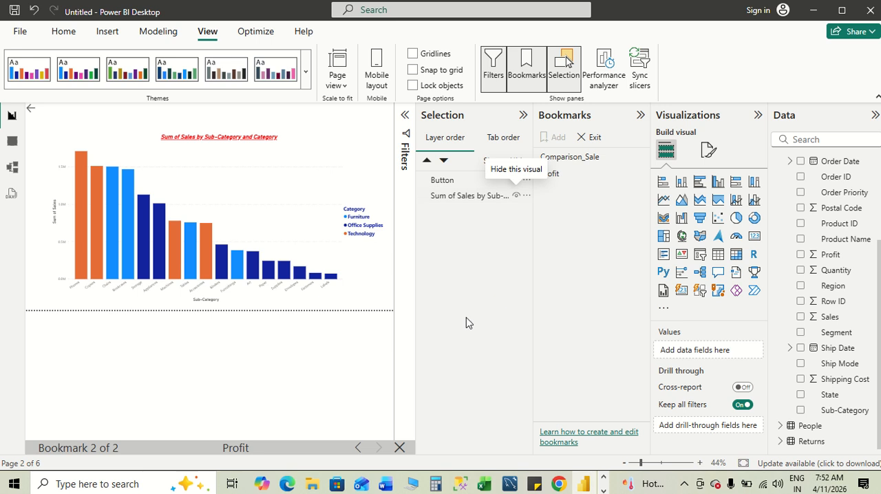
- Switch to Word and read the Comparing Volume vs Value-Based Analytics section, highlighting Quantity / Count and Revenue / Profit
key(alt+Tab)
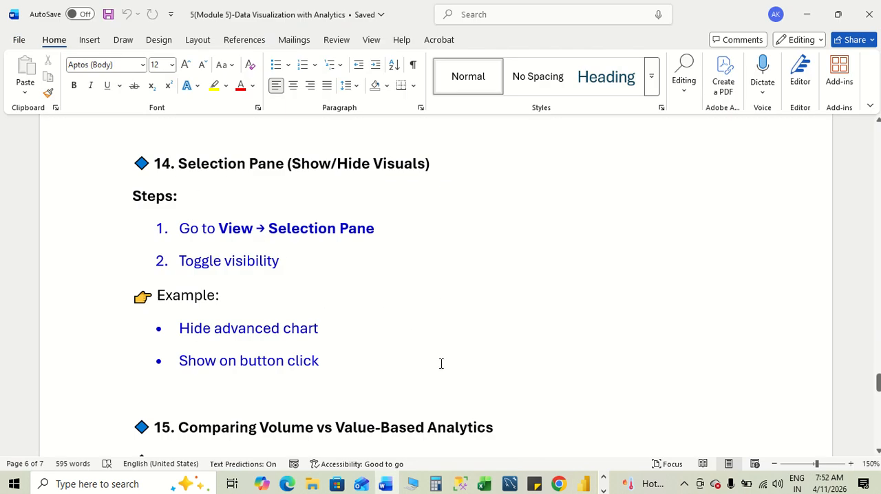
scroll(441, 363, down, 4)
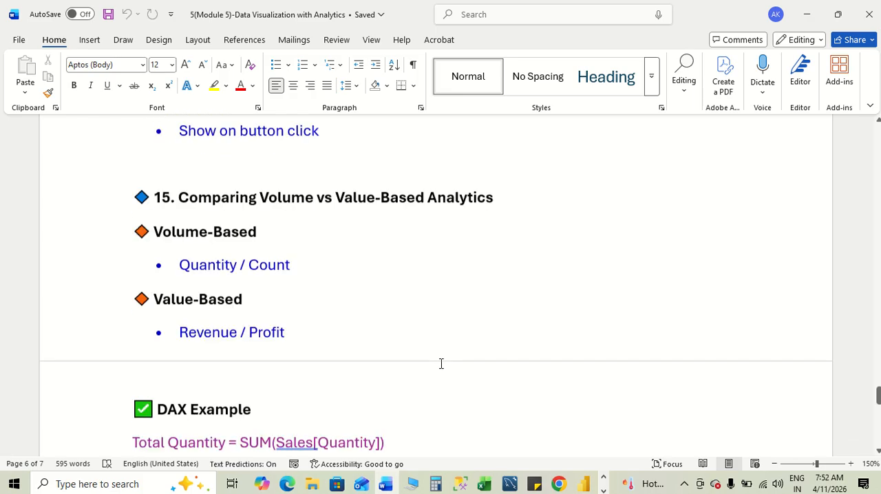
scroll(441, 363, down, 1)
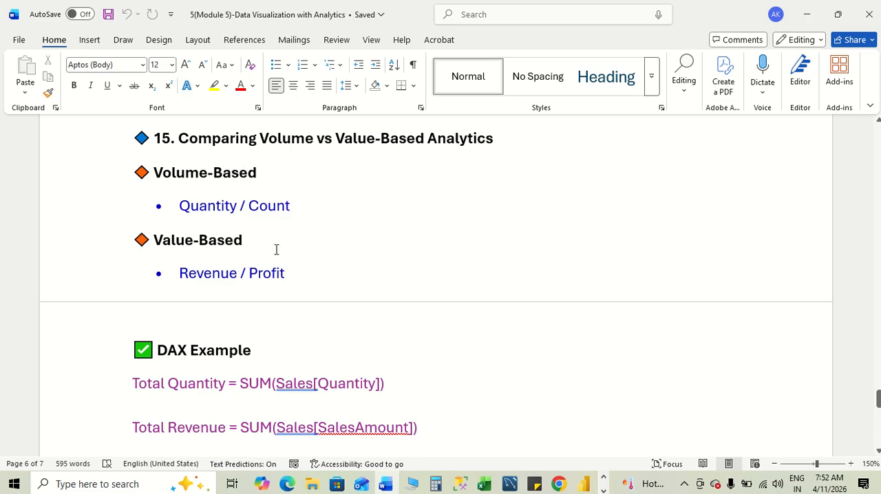
drag(180, 205, 300, 210)
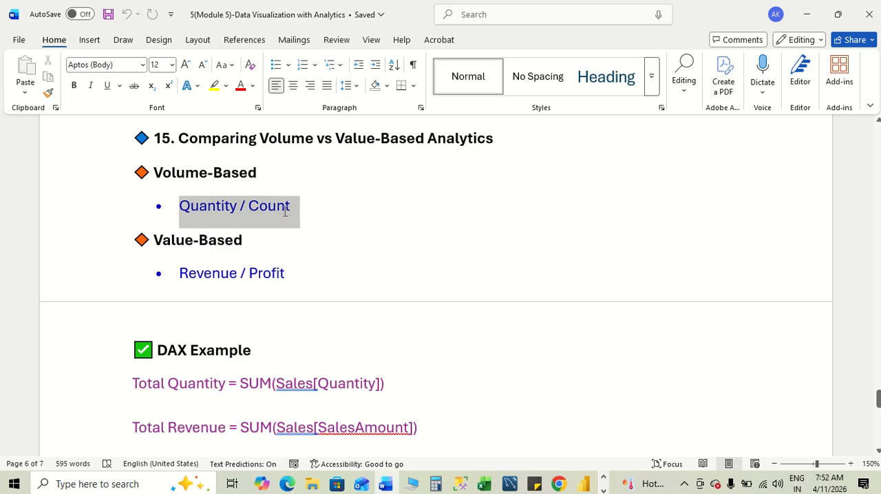
drag(180, 273, 294, 276)
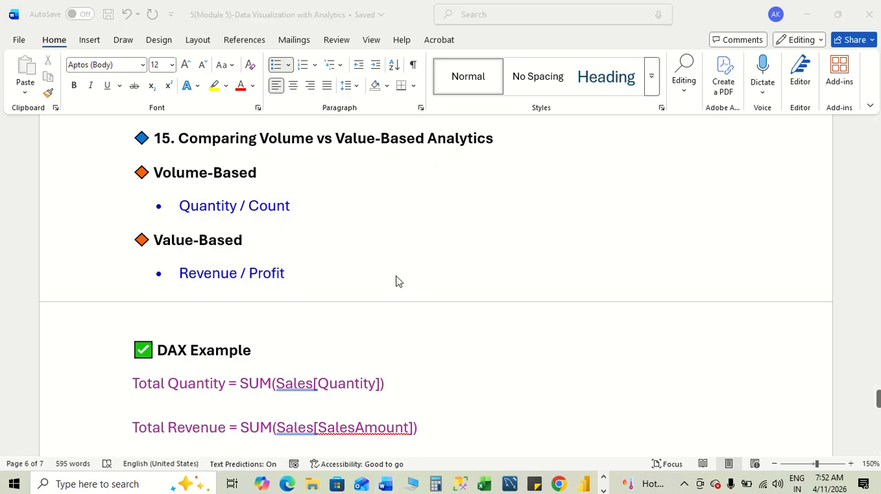
- Back in Power BI, exit the bookmark view, open the empty Page 6, and collapse the Selection and Bookmarks panes
key(alt+Tab)
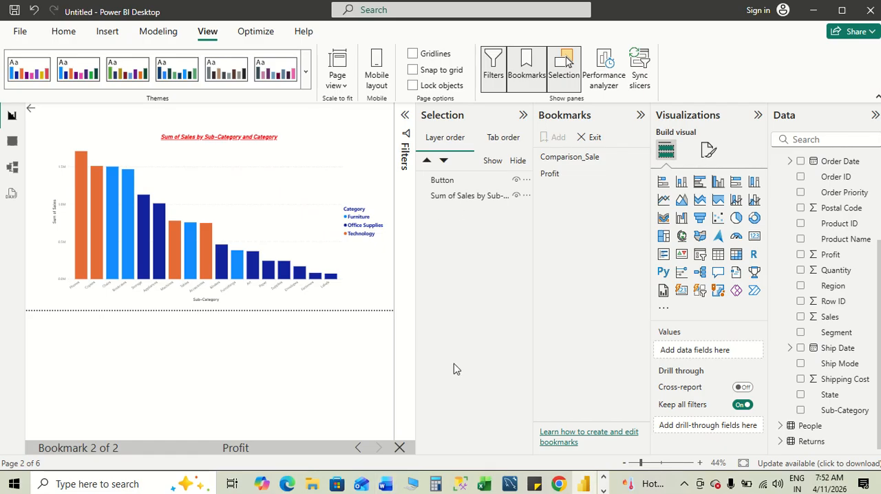
click(399, 448)
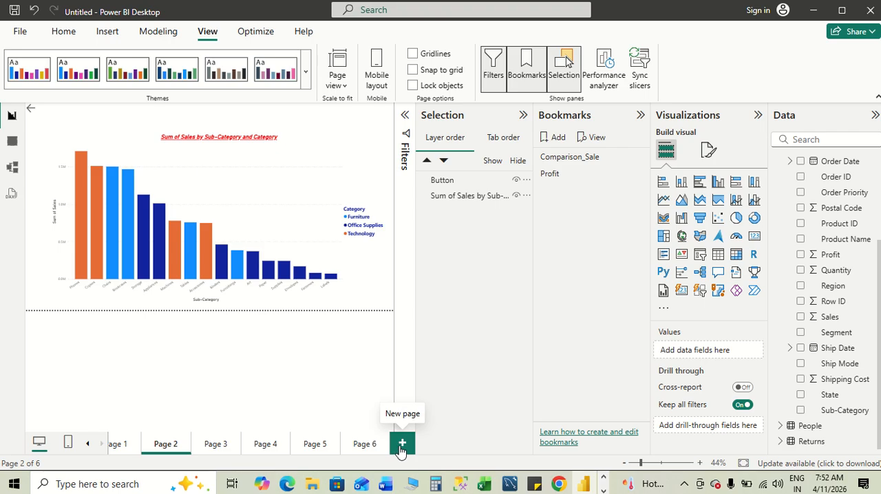
click(368, 447)
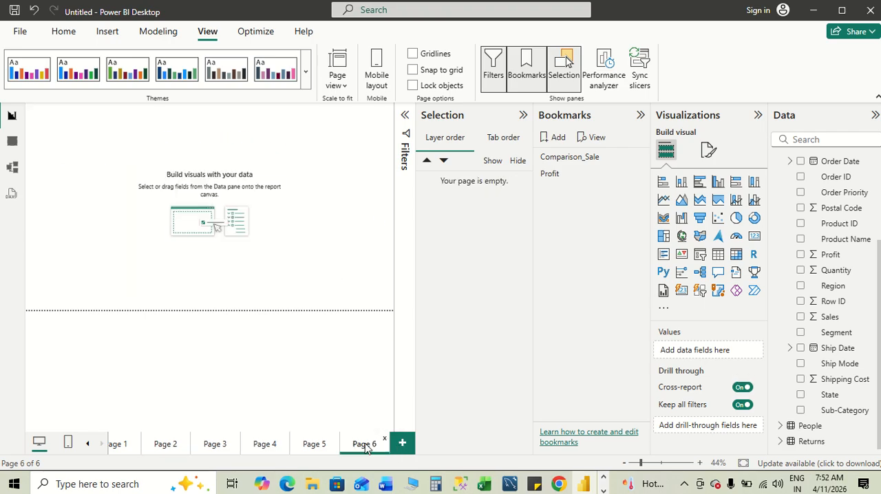
click(523, 115)
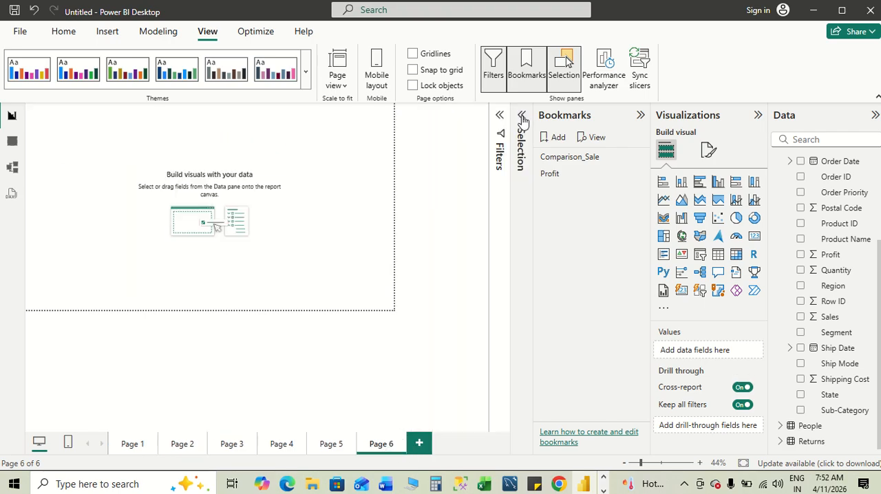
click(640, 116)
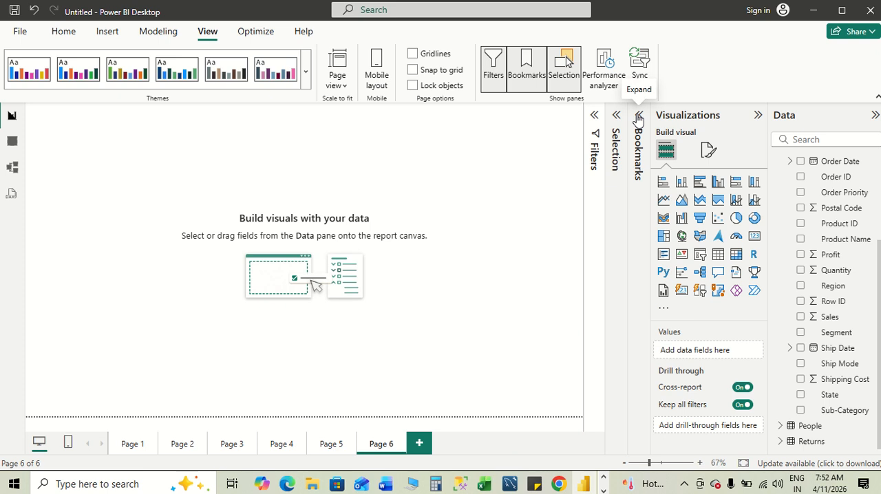
click(59, 33)
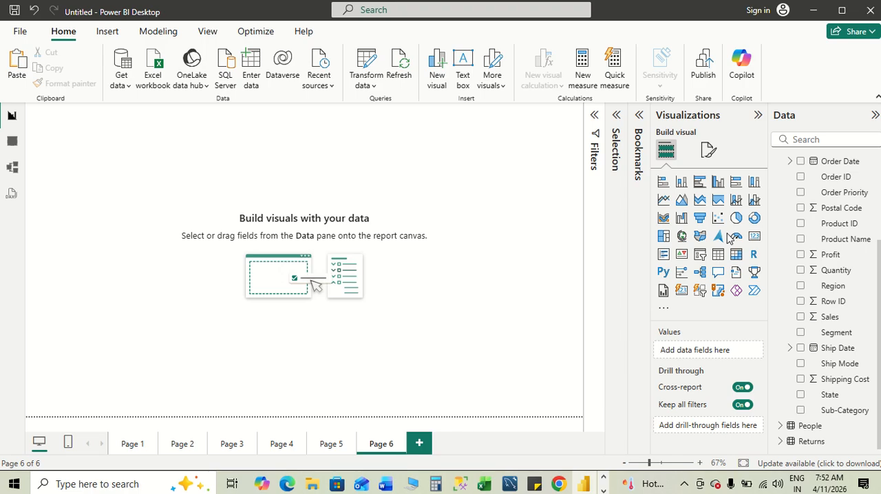
- Add a stacked column chart filling the left half of Page 6 and plot Quantity and Profit on its Y-axis
key(alt+Tab)
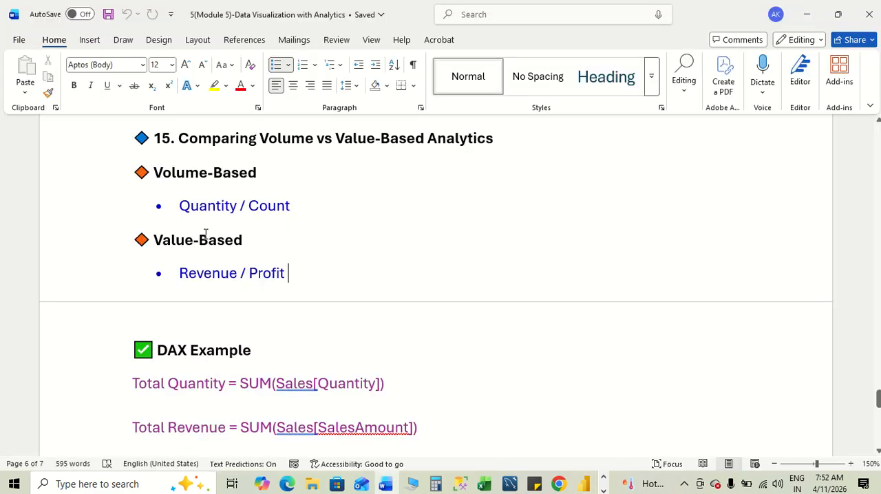
key(alt+Tab)
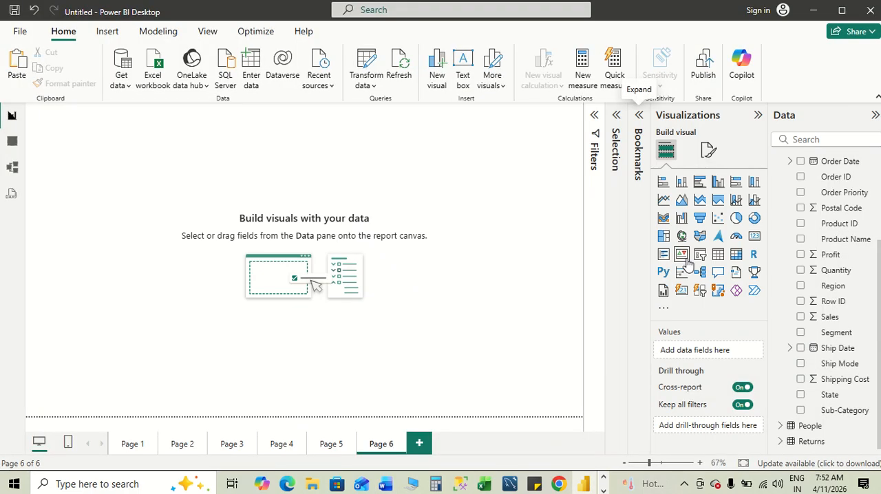
click(680, 183)
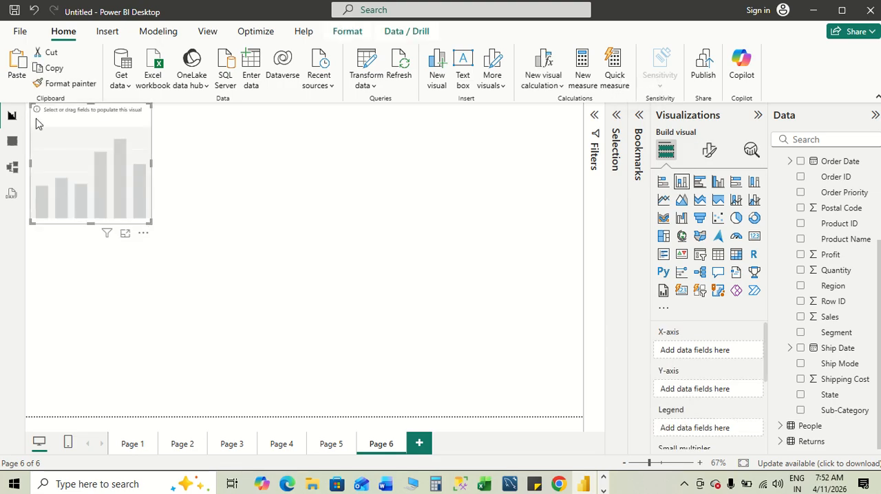
drag(30, 103, 34, 141)
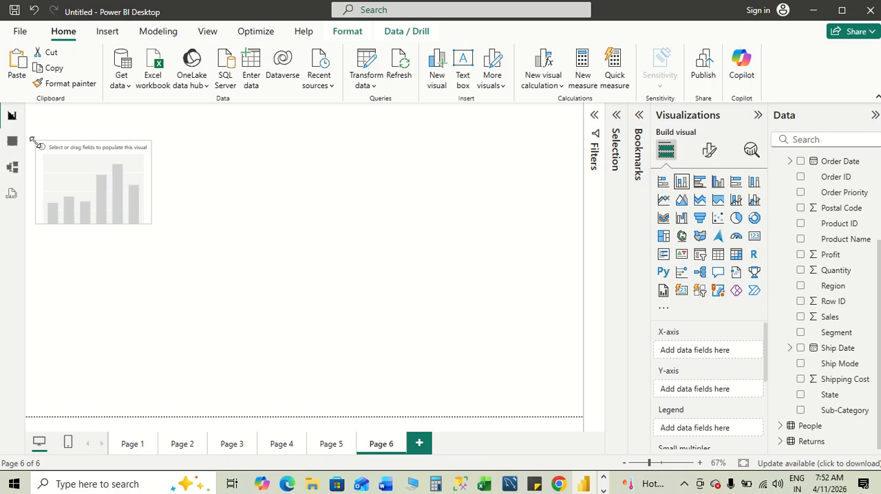
drag(151, 221, 324, 401)
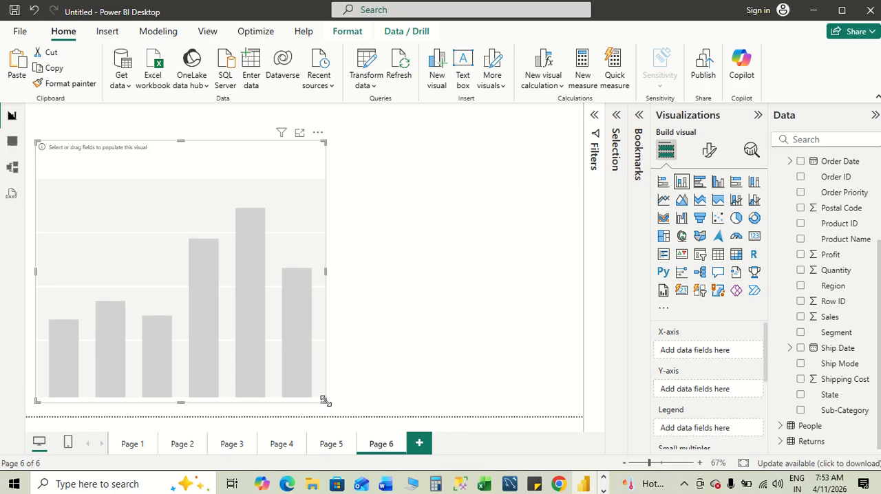
click(801, 270)
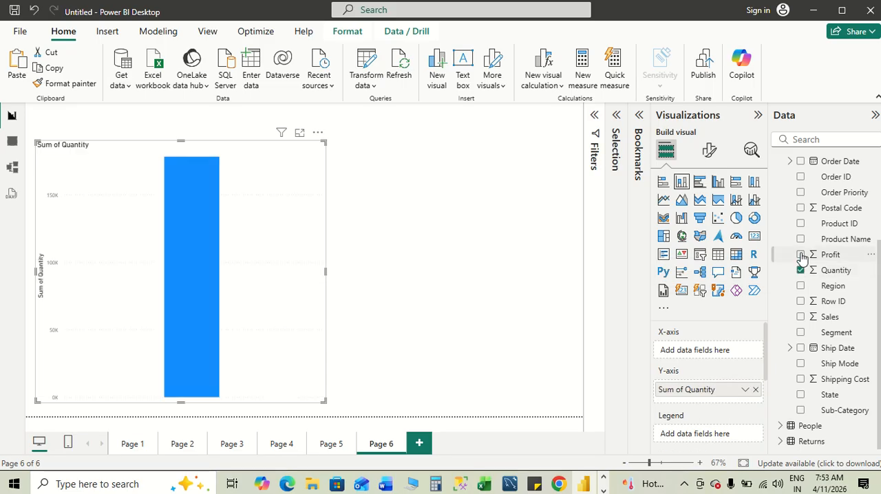
click(800, 255)
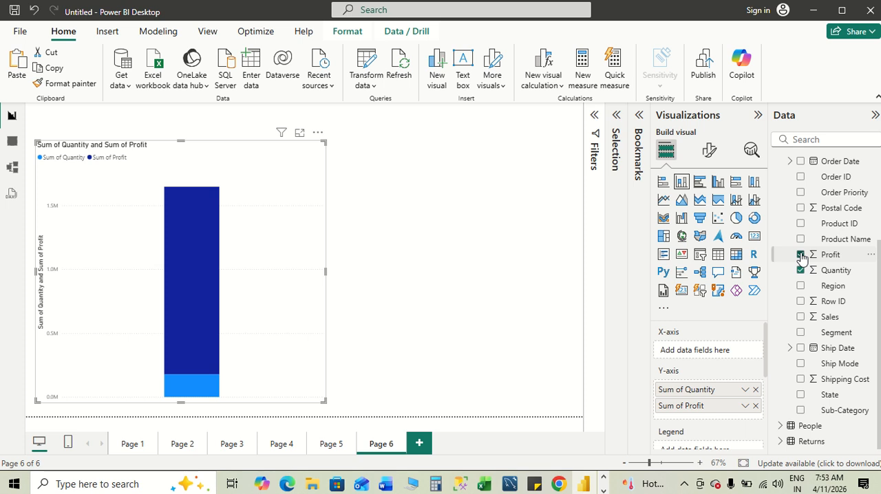
- Add a second stacked column chart beside the first one on Page 6 with Sales on its Y-axis
click(457, 245)
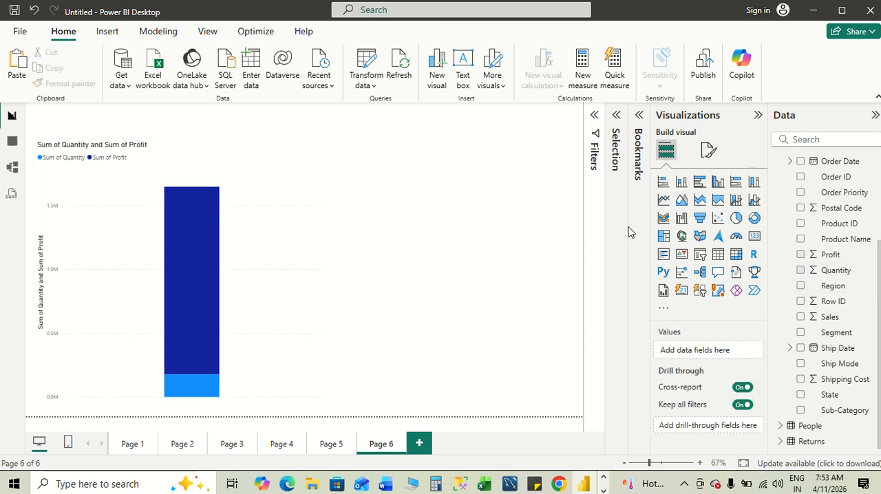
click(682, 182)
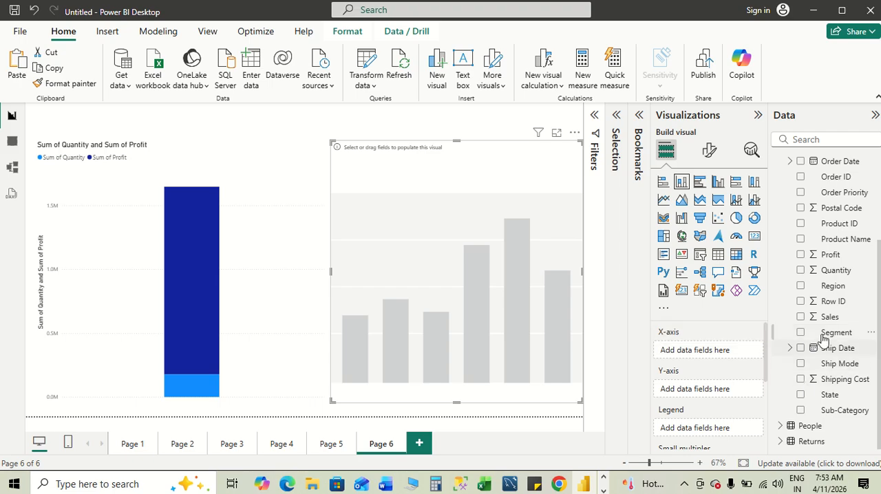
click(800, 318)
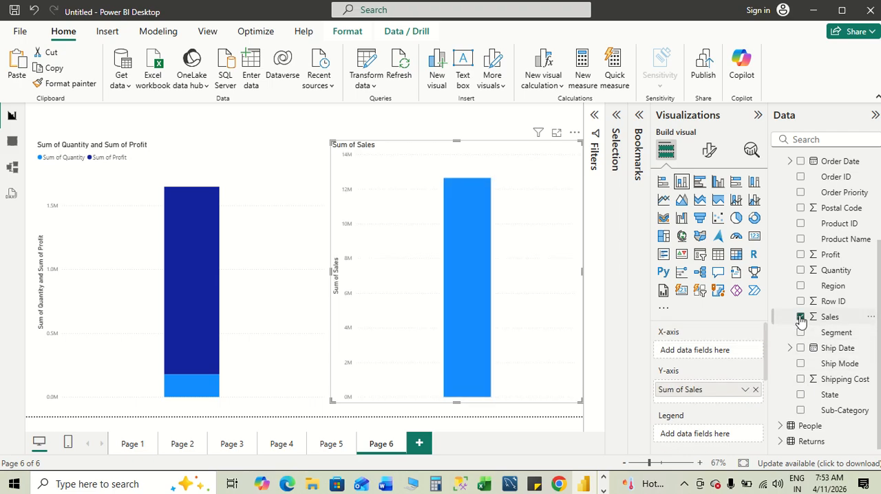
- Check the volume and value-based metrics in the Word notes and add Profit to the Y-axis of the Sales chart in Power BI
key(alt+Tab)
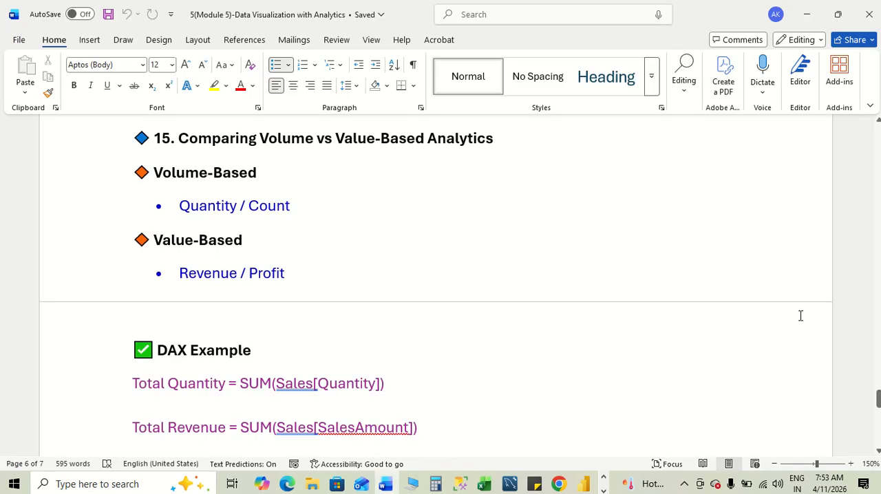
key(alt+Tab)
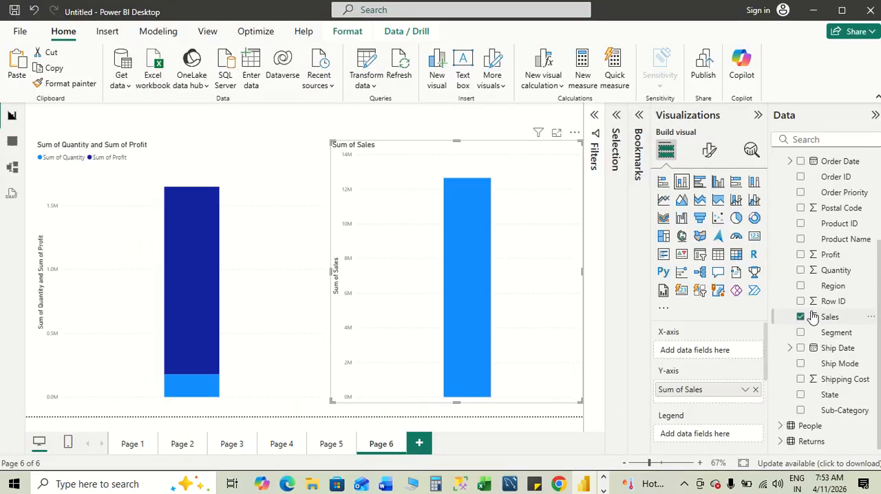
click(800, 255)
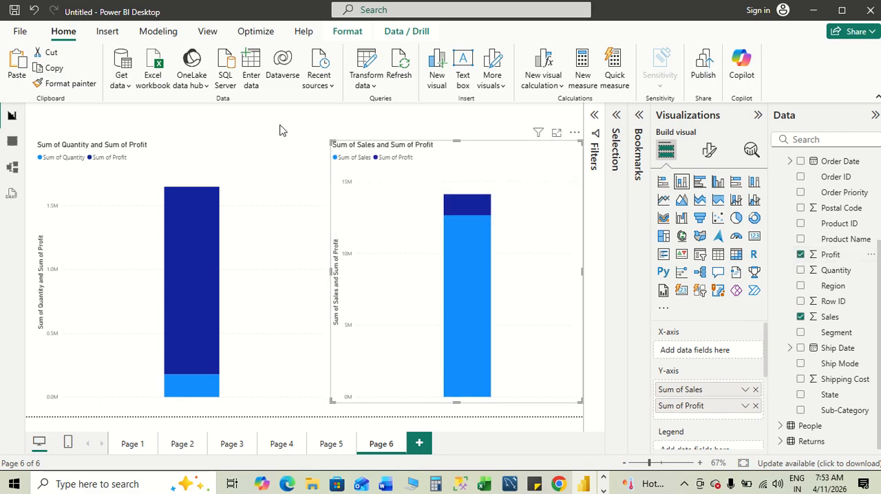
key(alt+Tab)
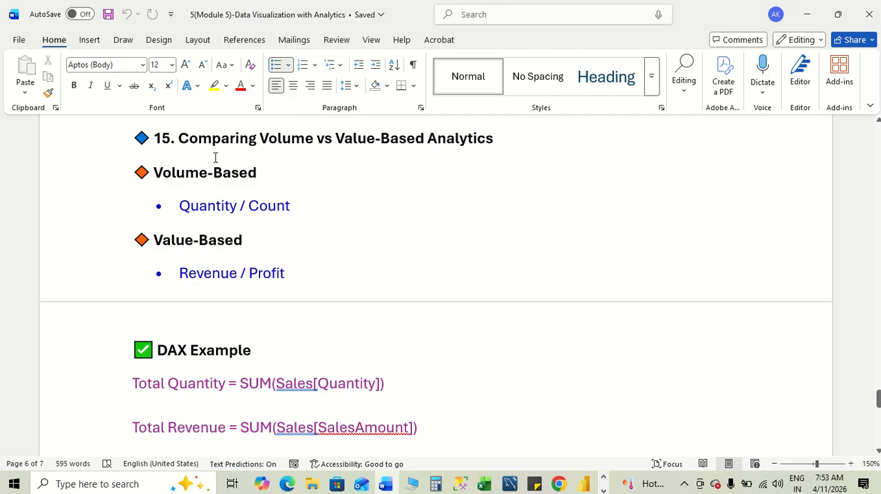
key(alt+Tab)
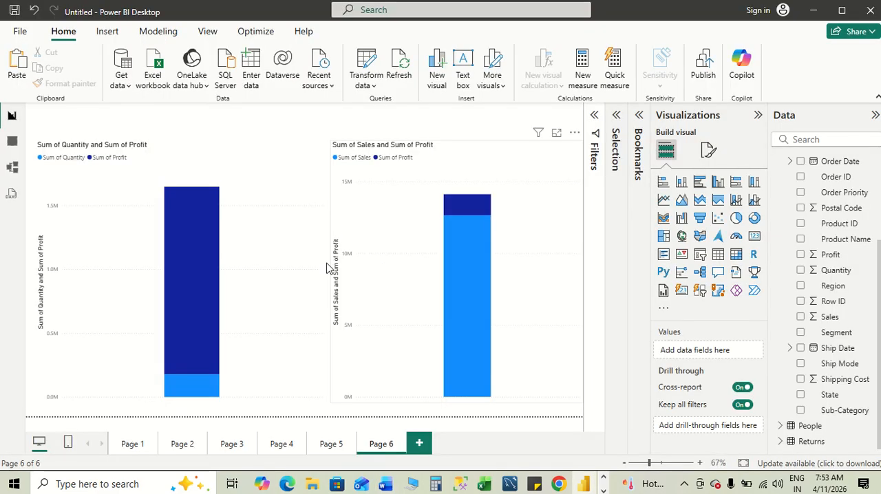
- Read the DAX Example and Comparison Measure formulas in the Word notes, and start a new measure in Power BI
key(alt+Tab)
scroll(417, 320, down, 5)
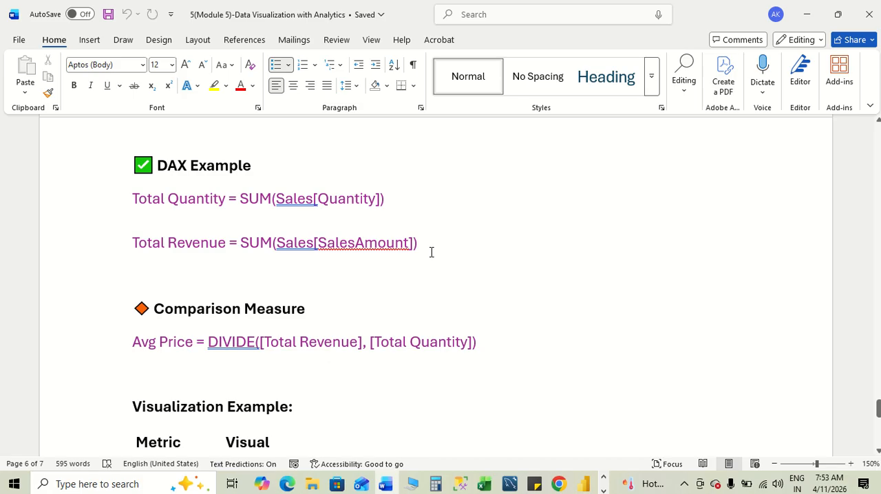
key(alt+Tab)
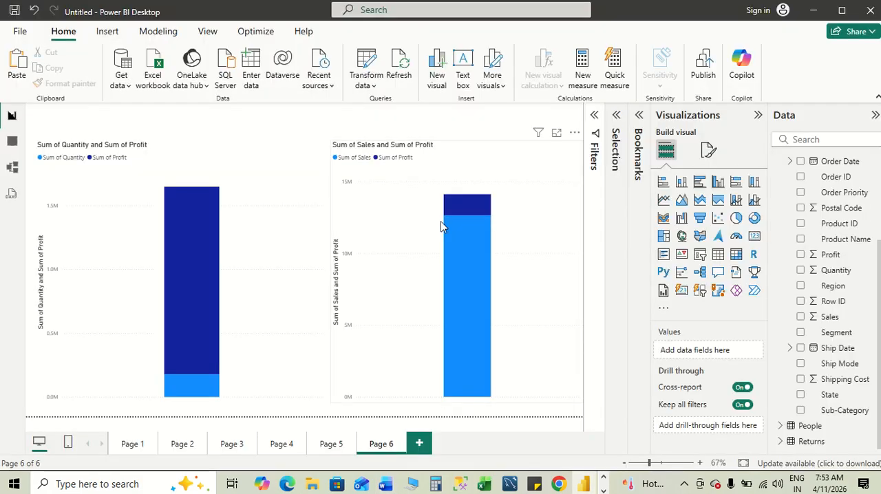
click(581, 78)
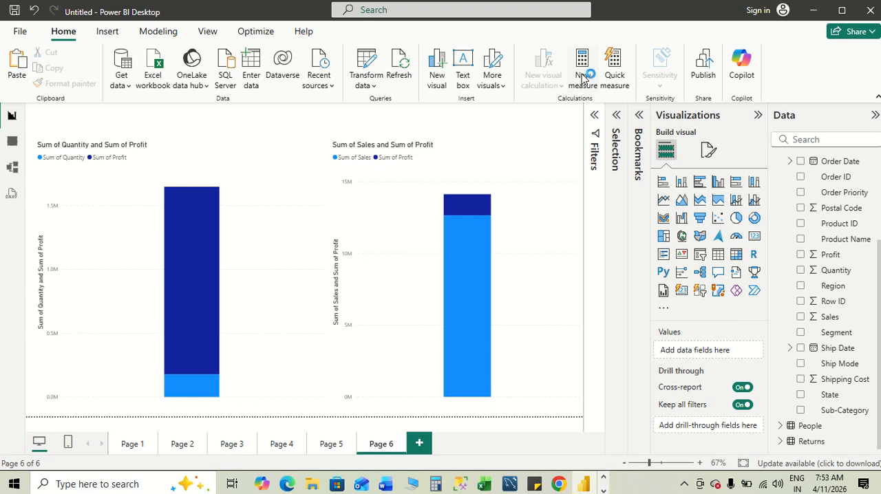
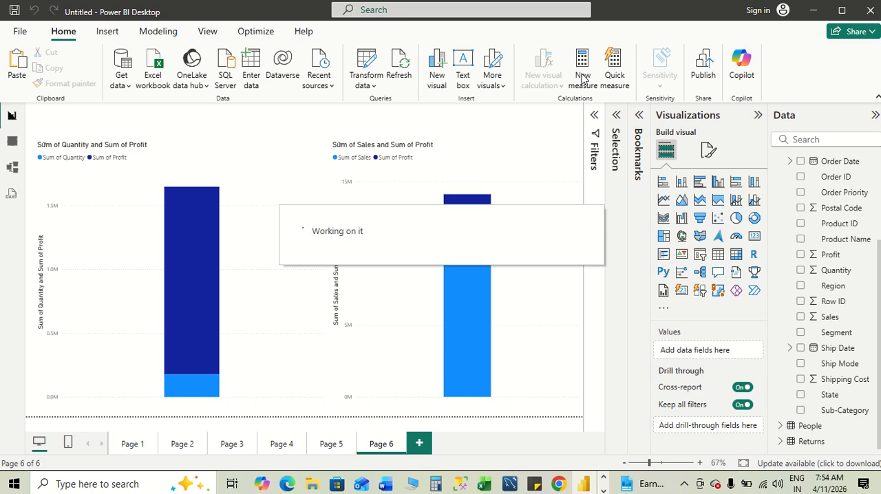
- Review the DAX Example, Comparison Measure and Visualization Example sections in the Word notes
key(alt+Tab)
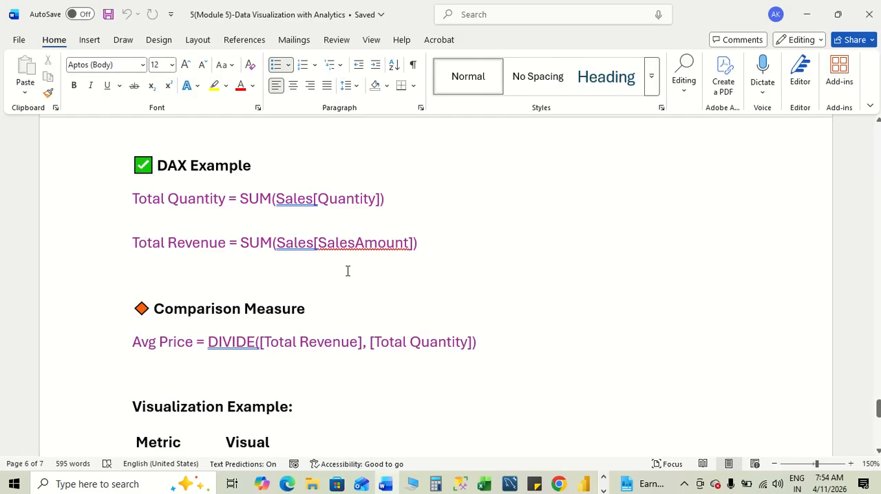
scroll(347, 270, down, 1)
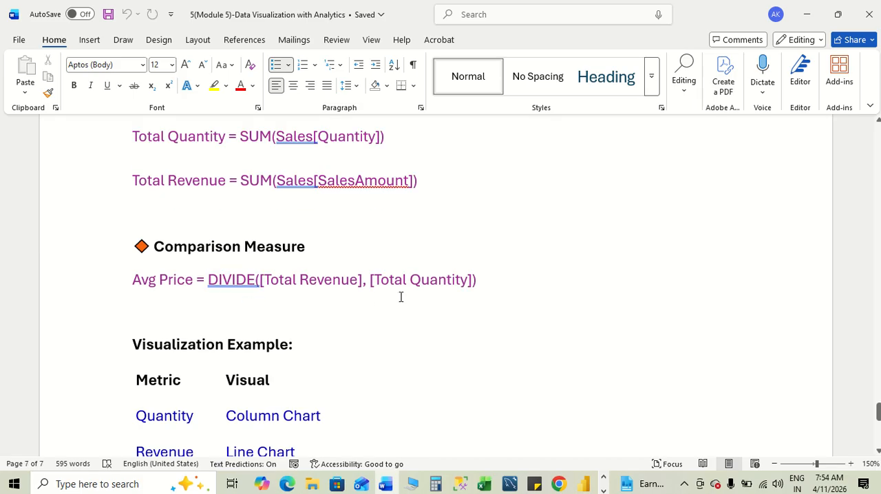
scroll(401, 296, down, 7)
scroll(400, 297, up, 5)
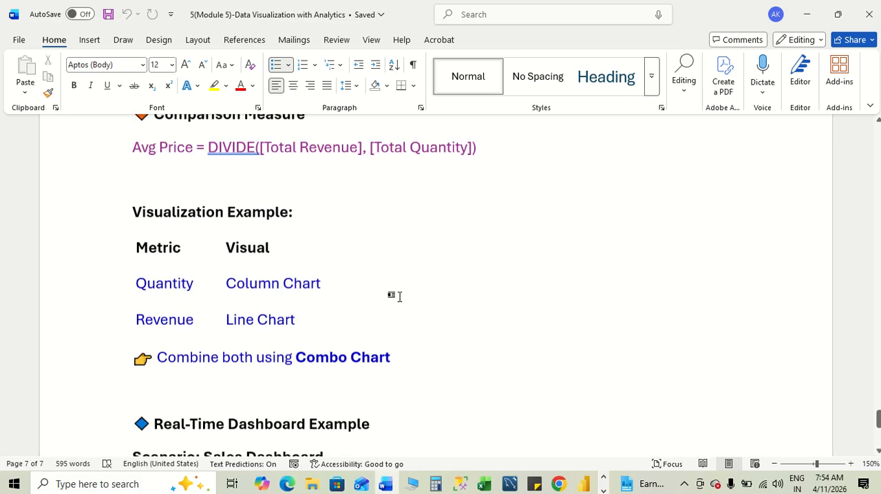
scroll(399, 297, up, 1)
scroll(399, 297, up, 3)
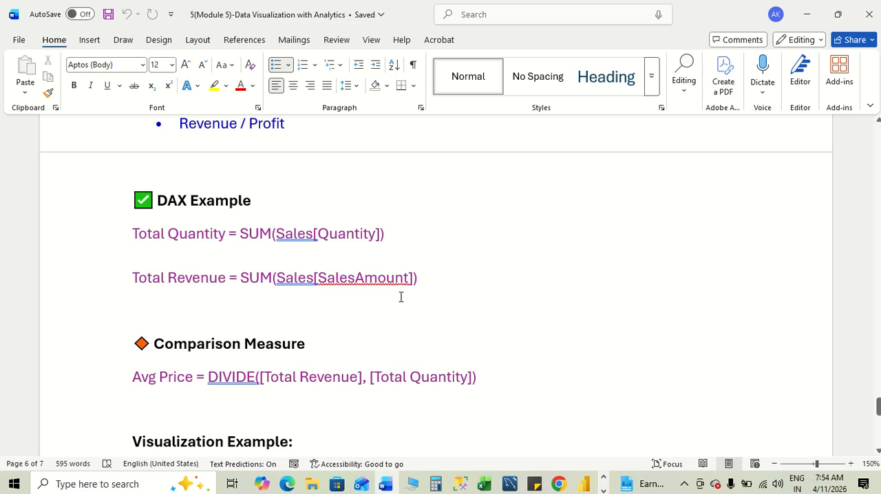
- Clear the new measure's default formula text in Power BI and copy the Total Quantity = SUM(Sales[Quantity]) formula from the Word notes
key(alt+Tab)
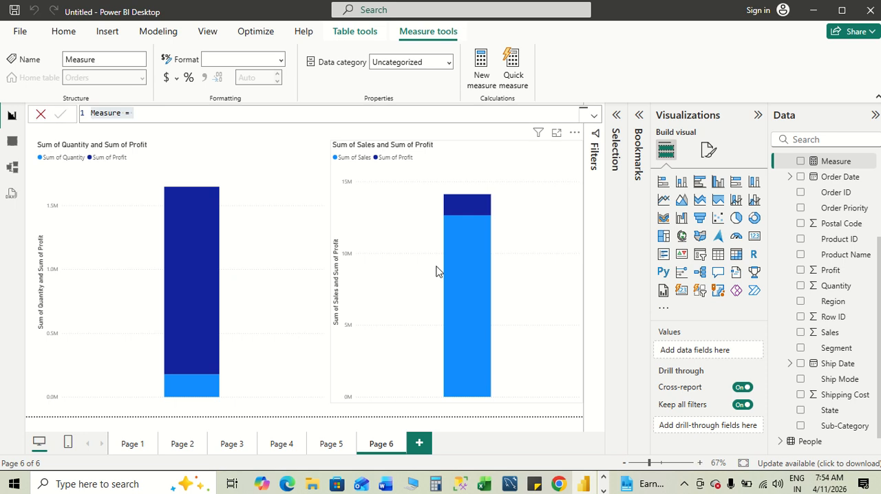
click(171, 113)
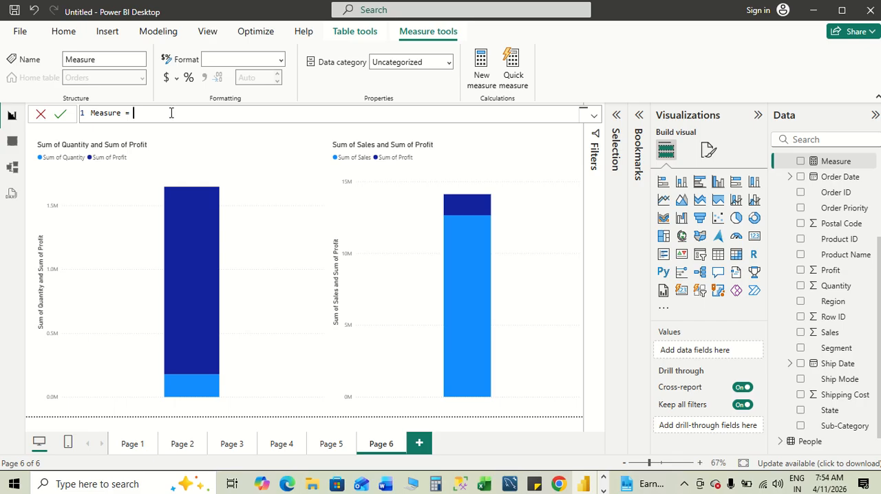
key(BackSpace)
key(BackSpace)
key(BackSpace)
key(BackSpace)
key(BackSpace)
key(BackSpace)
key(BackSpace)
key(BackSpace)
key(BackSpace)
key(BackSpace)
key(alt+Tab)
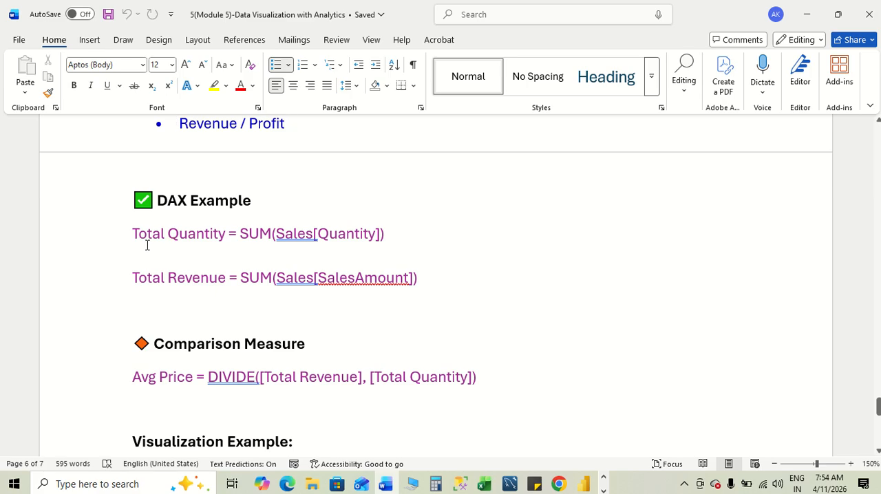
drag(132, 234, 387, 233)
key(ctrl+c)
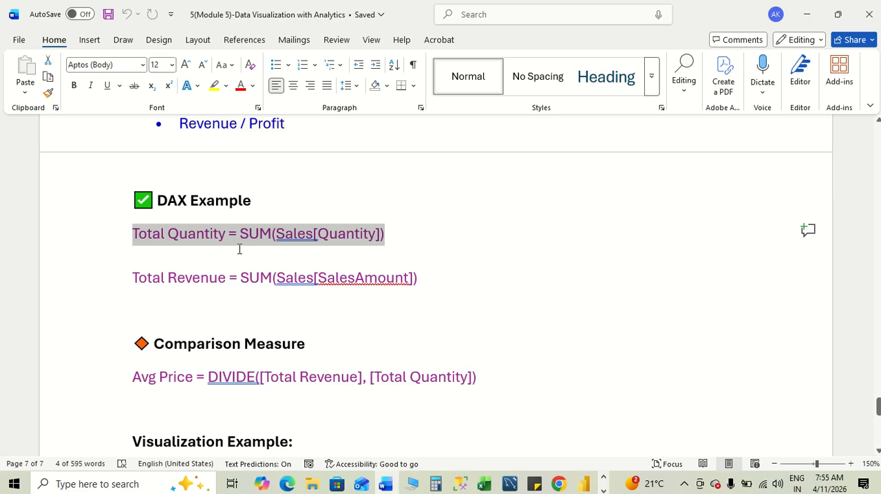
key(alt+Tab)
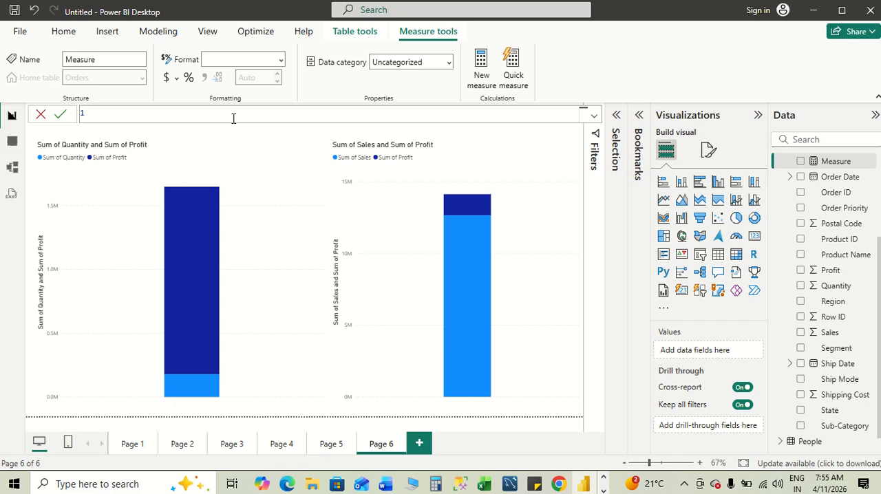
- Look through the Comparison Measure, Visualization Example and Real-Time Dashboard Example sections in the Word notes
key(alt+Tab)
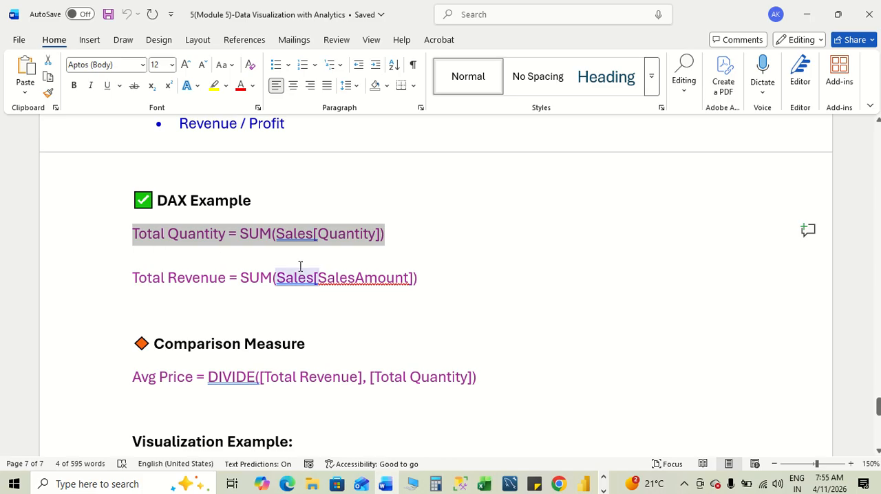
scroll(318, 304, down, 3)
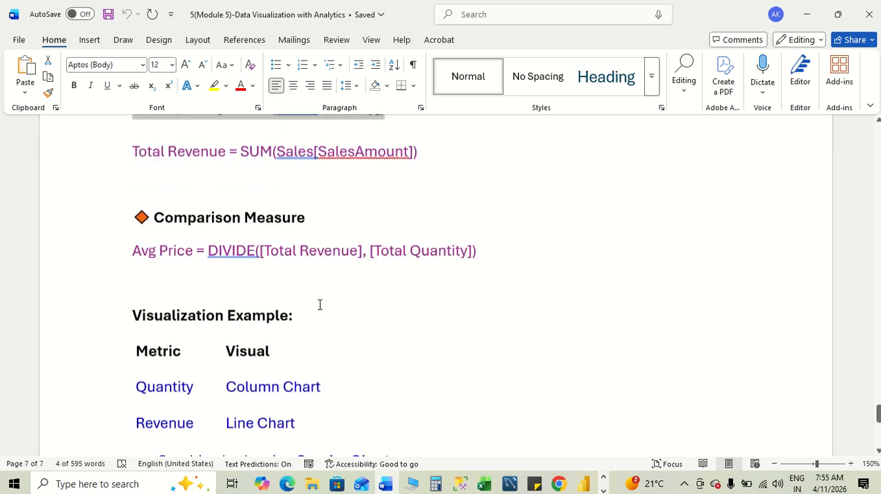
scroll(319, 305, down, 5)
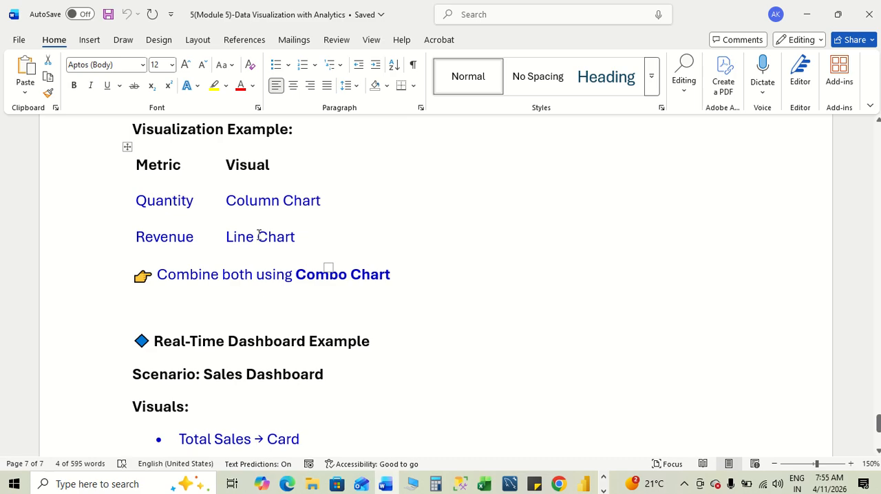
scroll(412, 238, down, 5)
scroll(414, 238, up, 4)
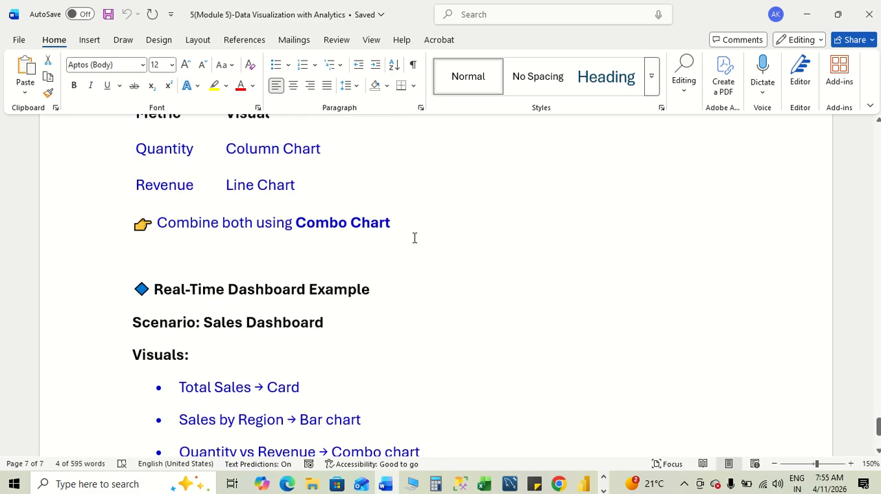
scroll(414, 238, up, 4)
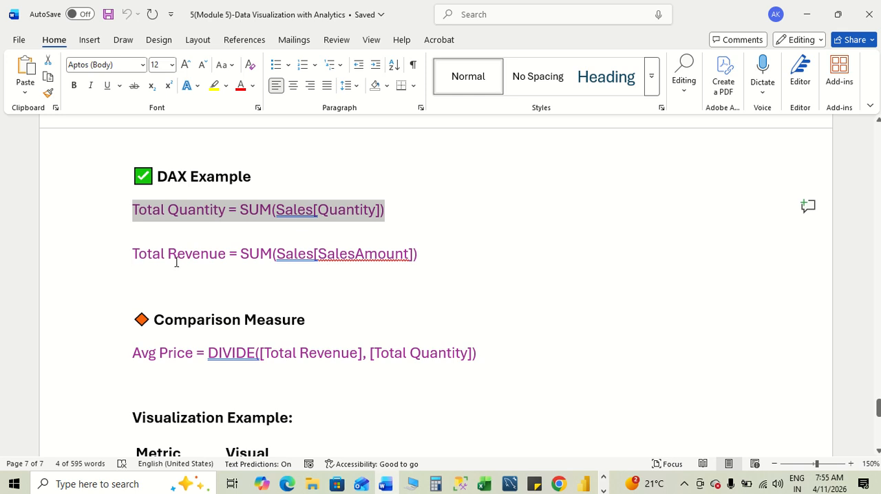
scroll(334, 261, down, 3)
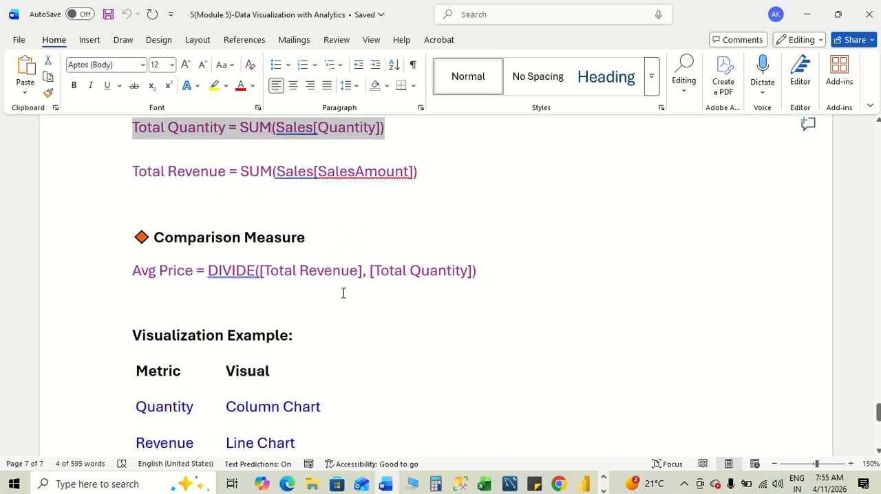
- Paste the Total Quantity formula into the Power BI measure and replace its Sales table reference with Orders[Quantity]
key(alt+Tab)
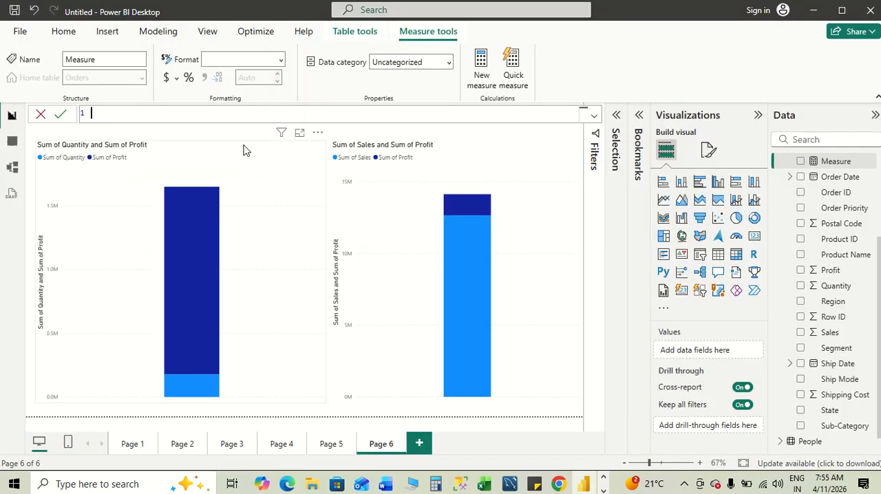
click(143, 115)
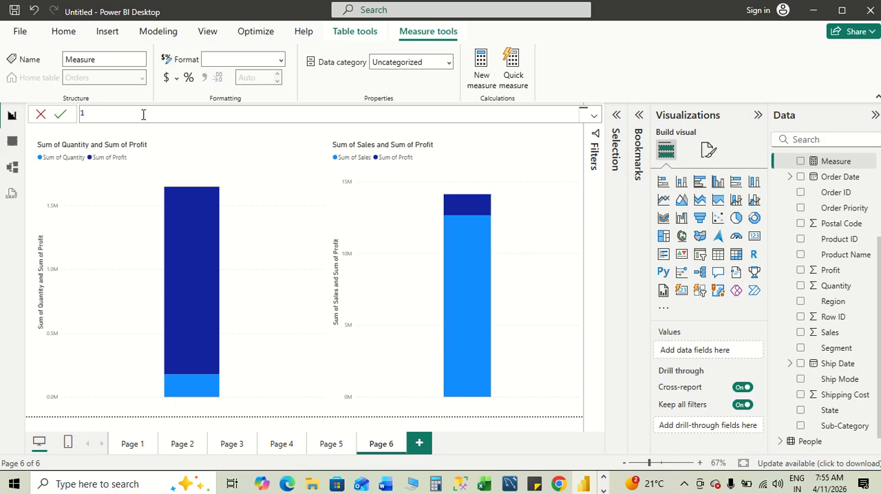
key(ctrl+v)
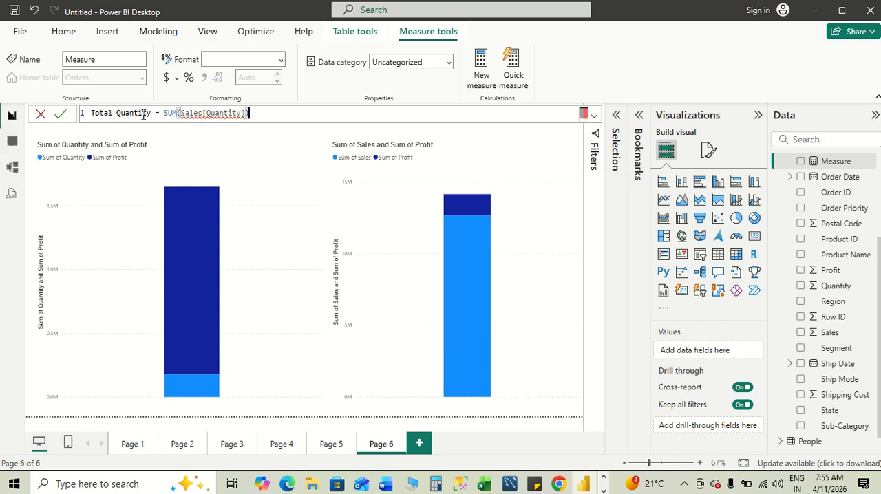
double_click(202, 114)
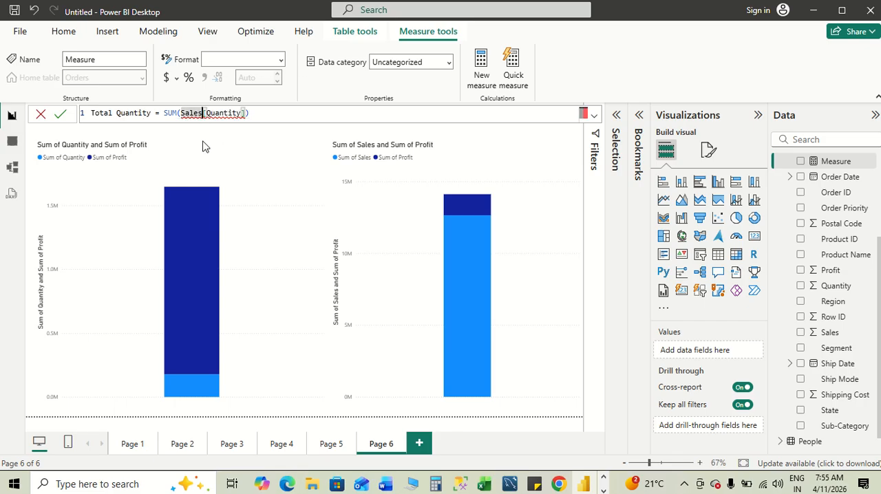
text(Sa)
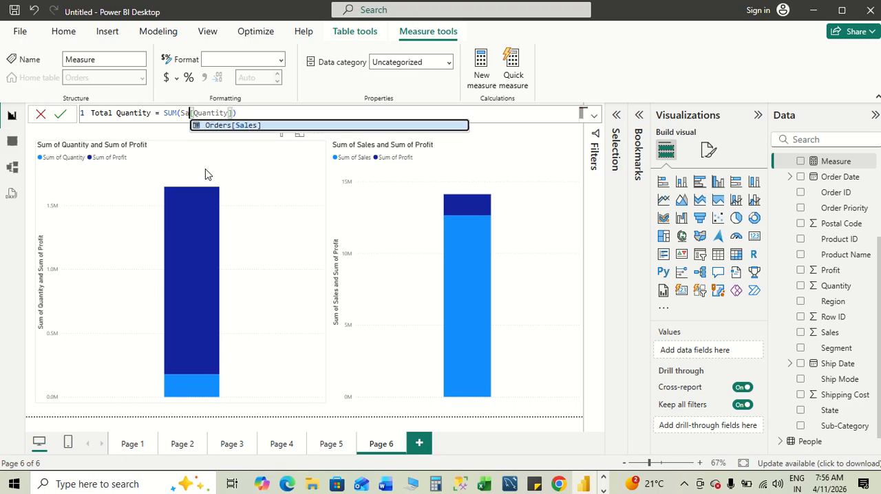
key(BackSpace)
key(BackSpace)
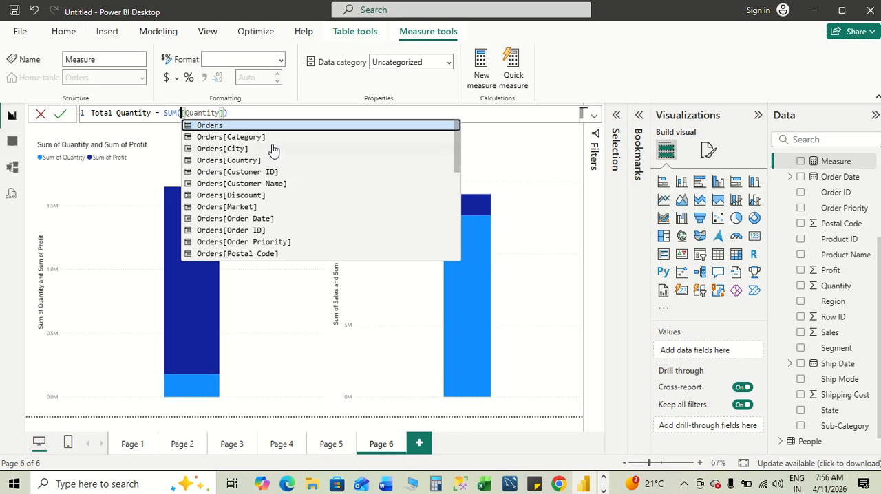
scroll(274, 220, down, 3)
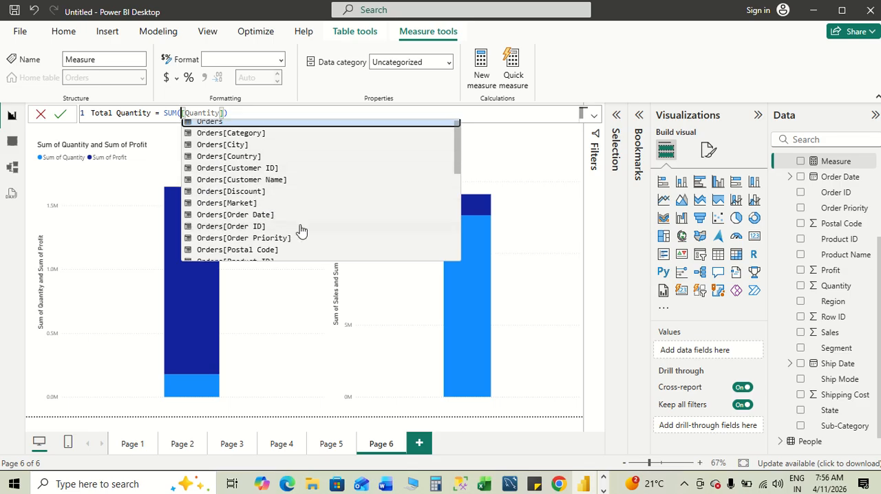
click(265, 216)
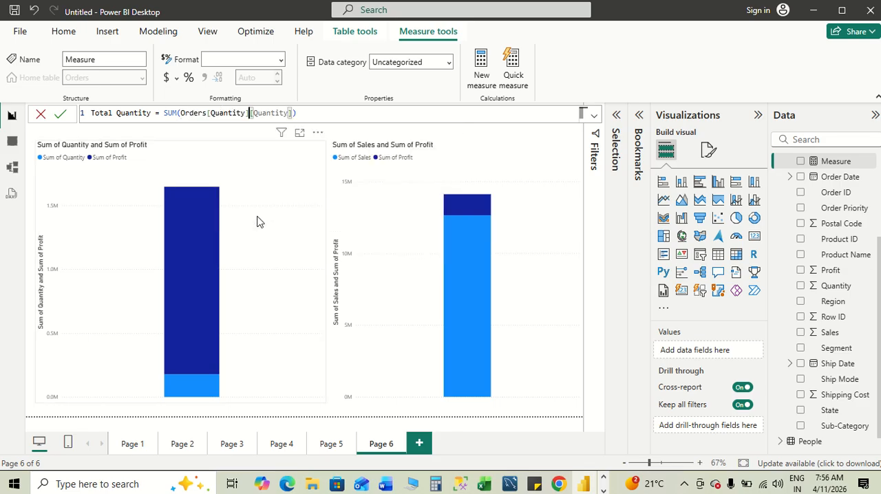
- Remove the duplicate [Quantity] so the formula reads Total Quantity = SUM(Orders[Quantity]), commit the measure and close the formula bar
key(Right)
key(Right)
key(Right)
key(Right)
key(Right)
key(Right)
key(Right)
key(Right)
key(Right)
key(Right)
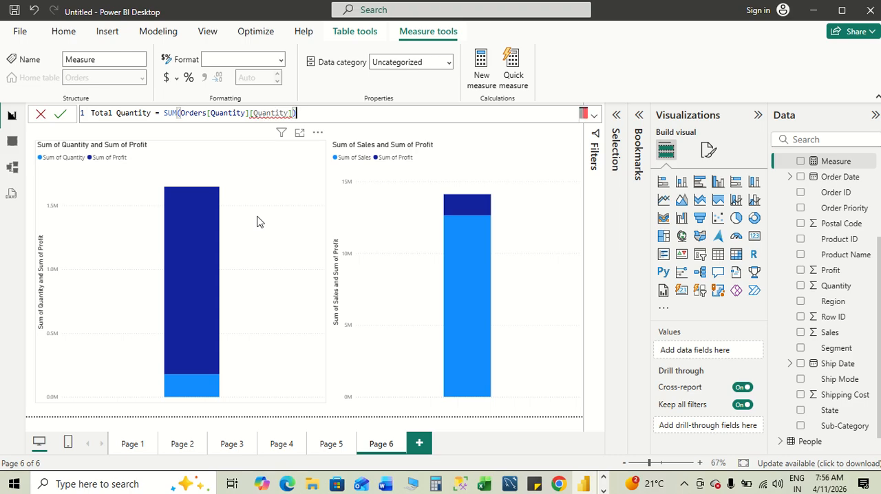
key(BackSpace)
key(BackSpace)
key(BackSpace)
key(BackSpace)
key(BackSpace)
key(BackSpace)
key(BackSpace)
key(BackSpace)
key(BackSpace)
key(BackSpace)
click(60, 114)
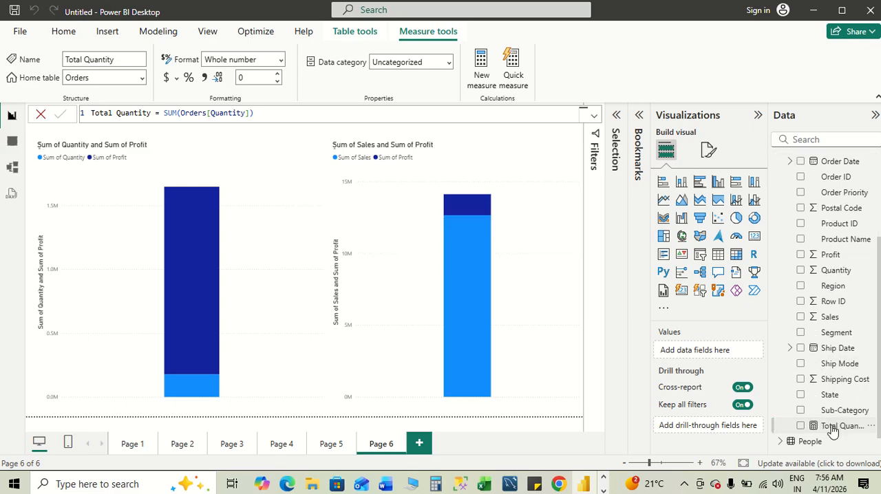
click(39, 114)
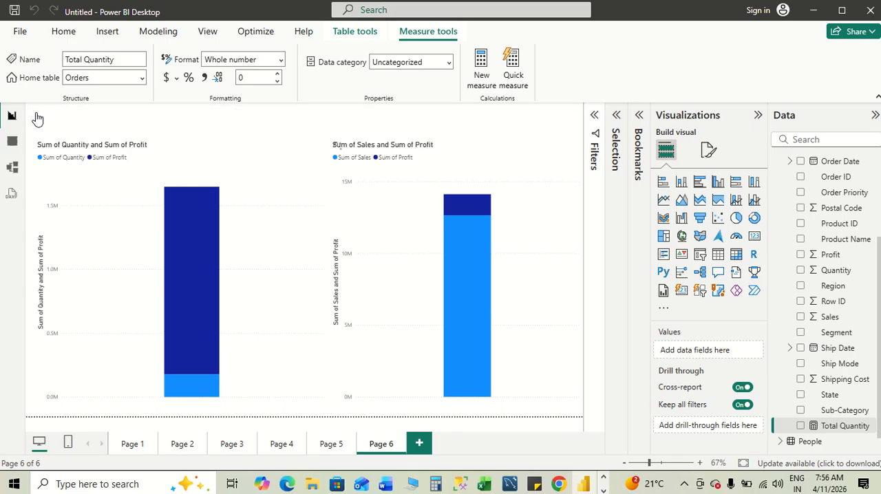
- Add Page 7 and start a new measure with Total Revenue = SUM(Sales[SalesAmount]) copied from the Word notes
click(421, 442)
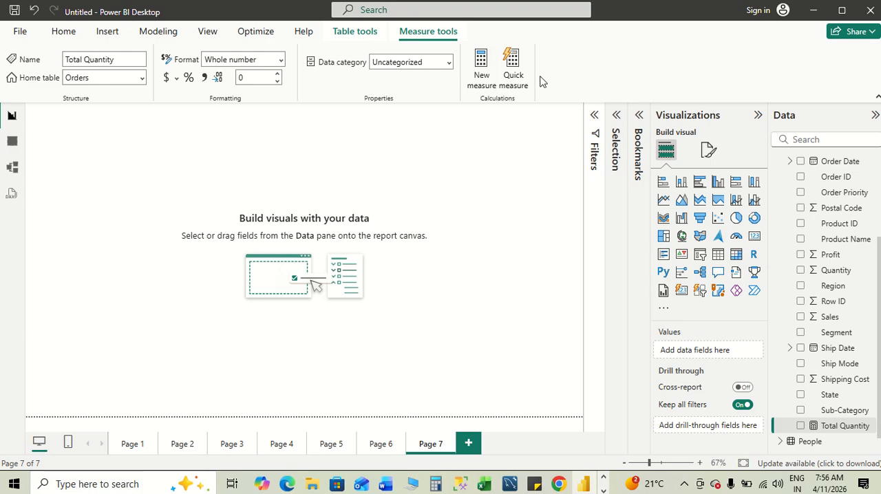
click(479, 70)
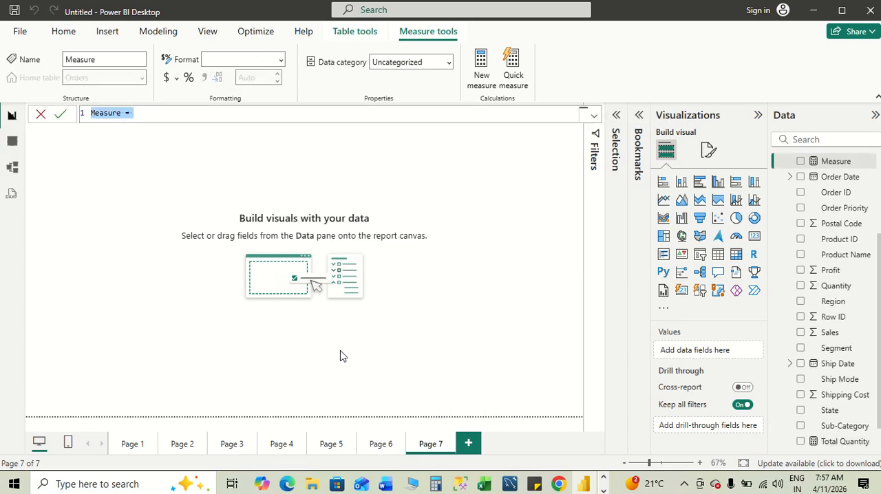
key(alt+Tab)
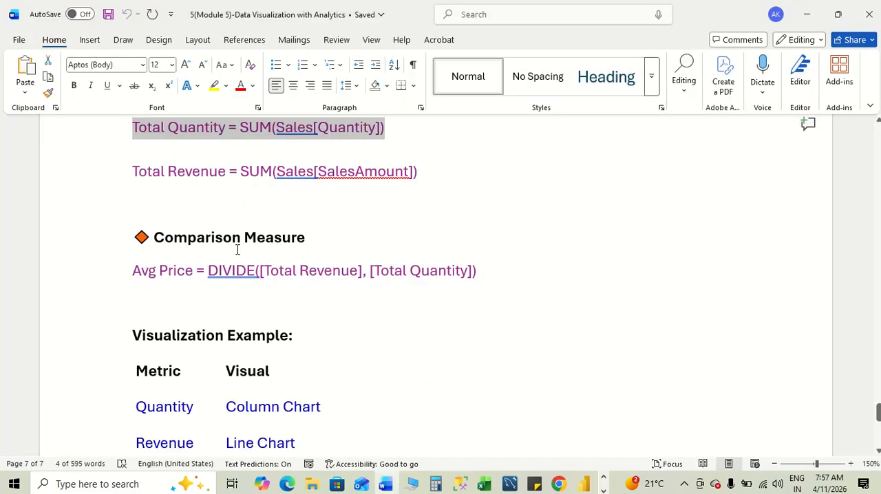
drag(133, 172, 421, 172)
key(ctrl+c)
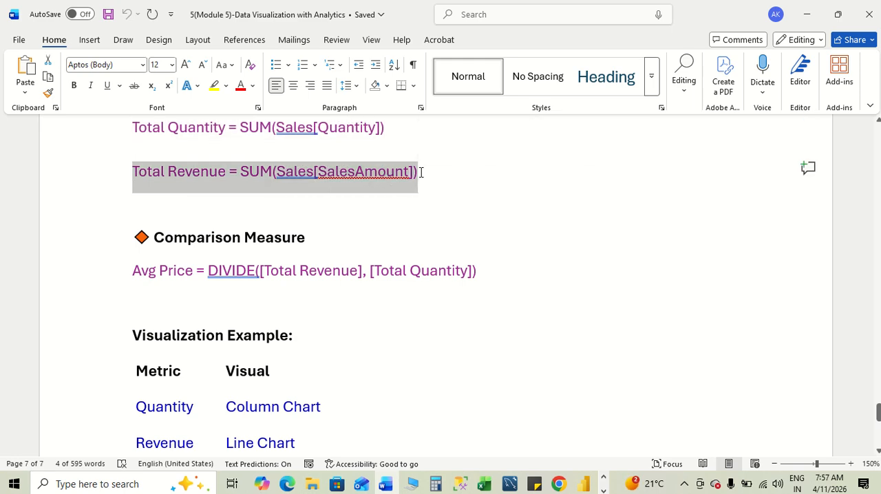
key(alt+Tab)
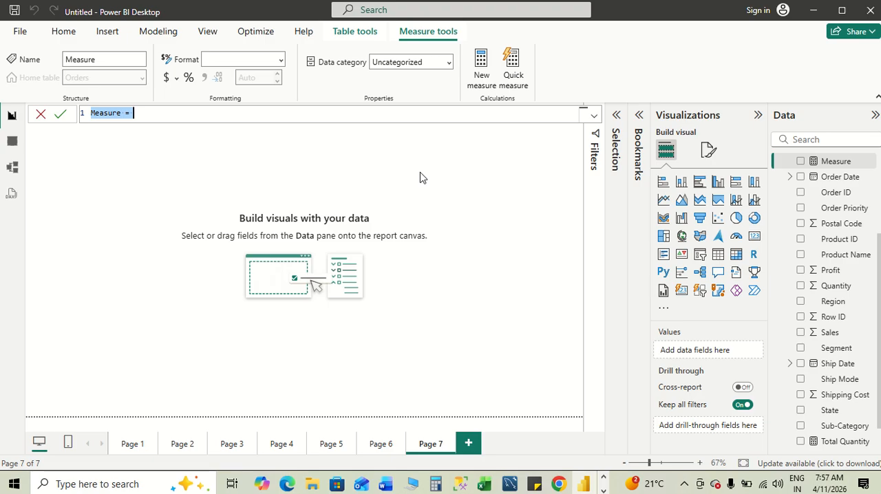
key(ctrl+v)
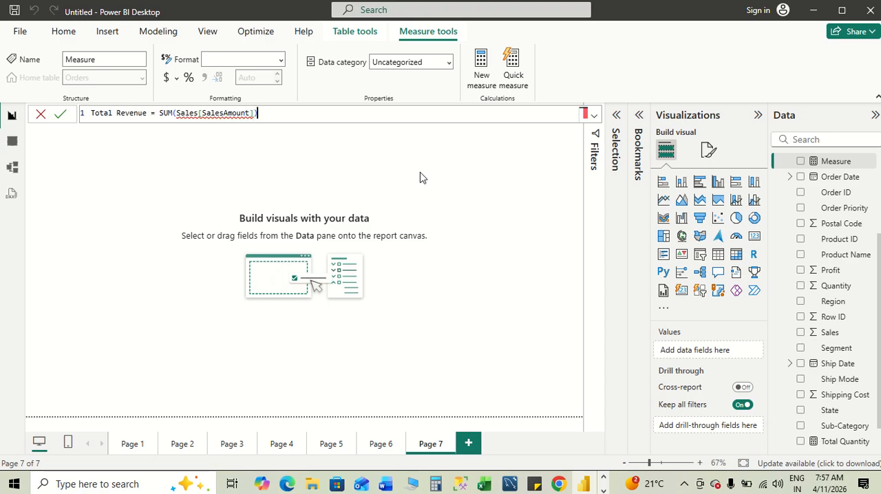
- Replace the Sales table reference in the Total Revenue formula with the Orders[Sales] column
click(198, 114)
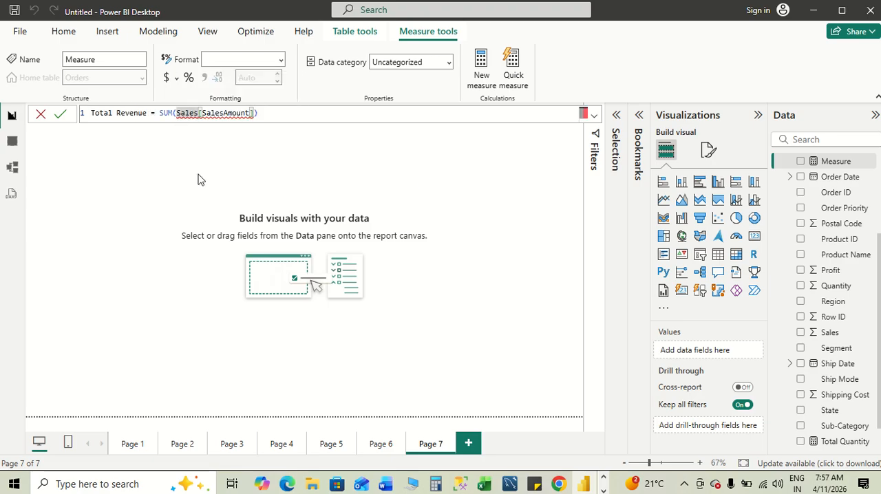
key(BackSpace)
key(BackSpace)
key(BackSpace)
key(BackSpace)
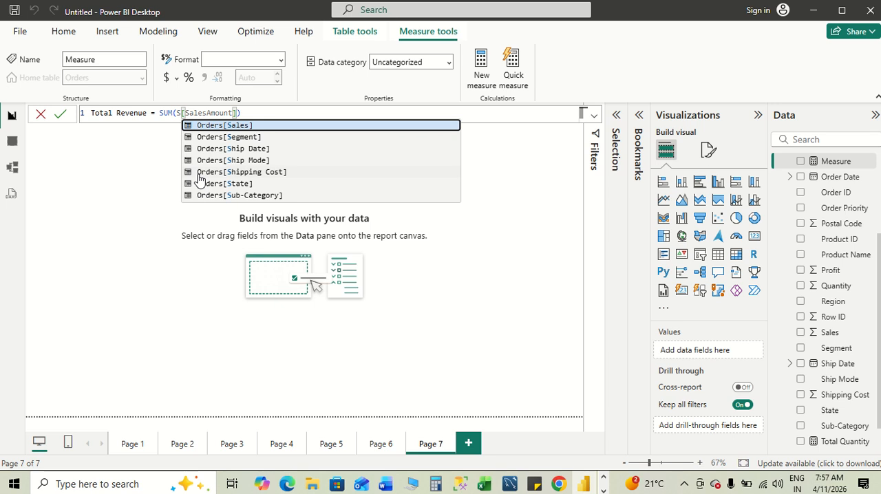
click(253, 126)
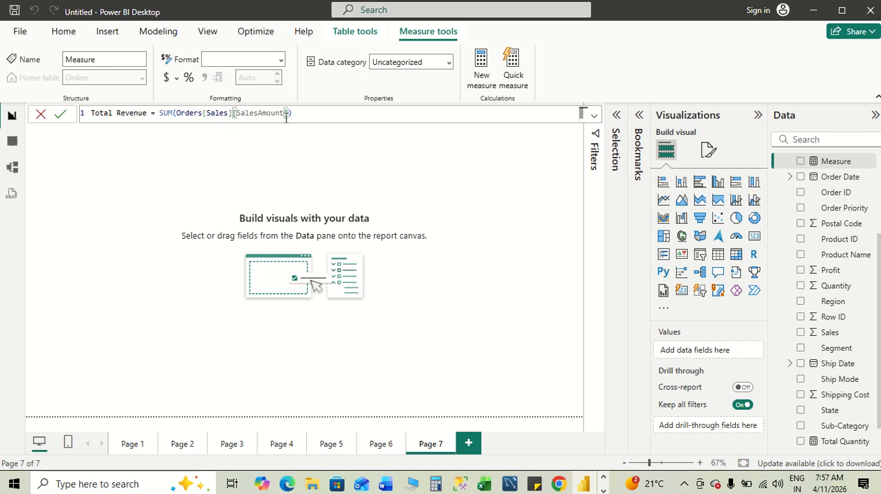
- Remove the leftover [SalesAmount] so the formula reads Total Revenue = SUM(Orders[Sales]), and commit the measure
click(287, 113)
key(BackSpace)
key(BackSpace)
key(BackSpace)
key(BackSpace)
key(BackSpace)
key(BackSpace)
key(BackSpace)
key(BackSpace)
key(BackSpace)
key(BackSpace)
key(BackSpace)
key(BackSpace)
key(BackSpace)
click(58, 115)
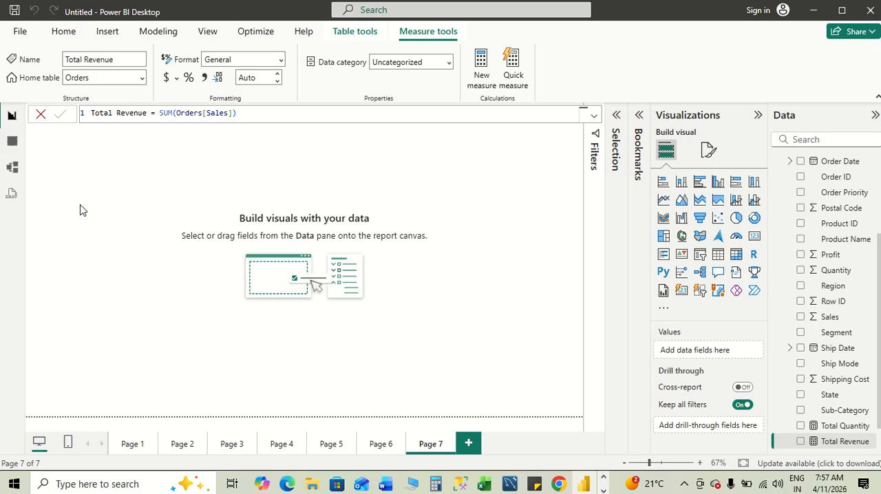
- Create a new measure with Avg Price = DIVIDE([Total Revenue], [Total Quantity]) copied from the Word notes, commit it and close the formula bar
key(alt+Tab)
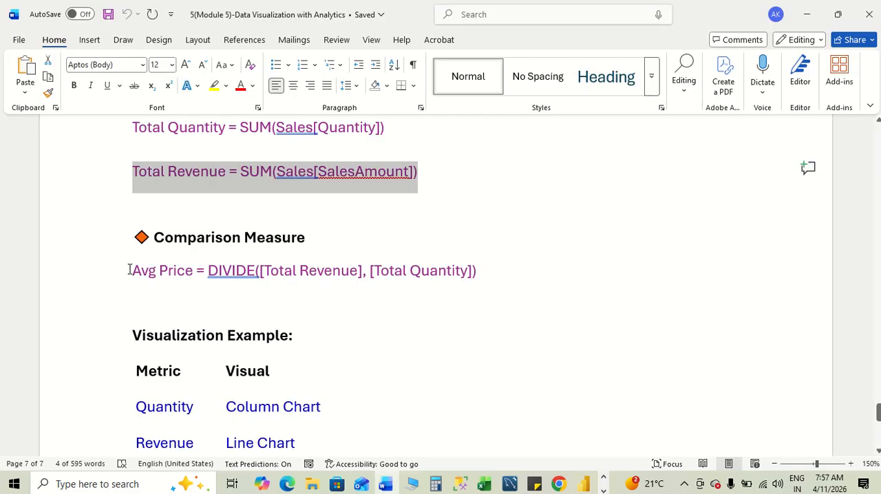
drag(130, 269, 480, 274)
key(ctrl+c)
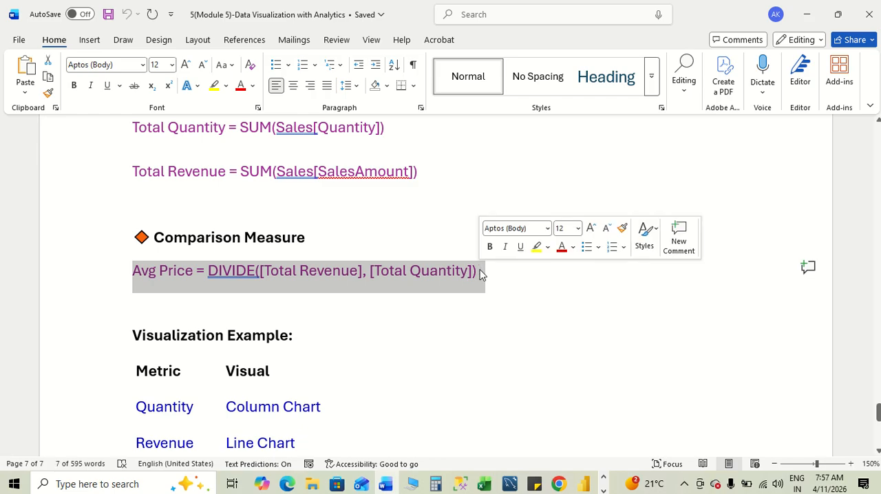
key(alt+Tab)
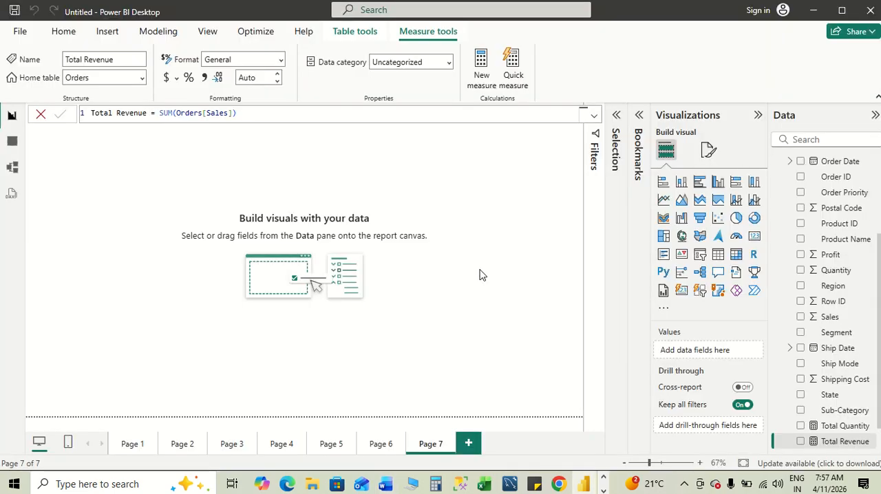
click(42, 115)
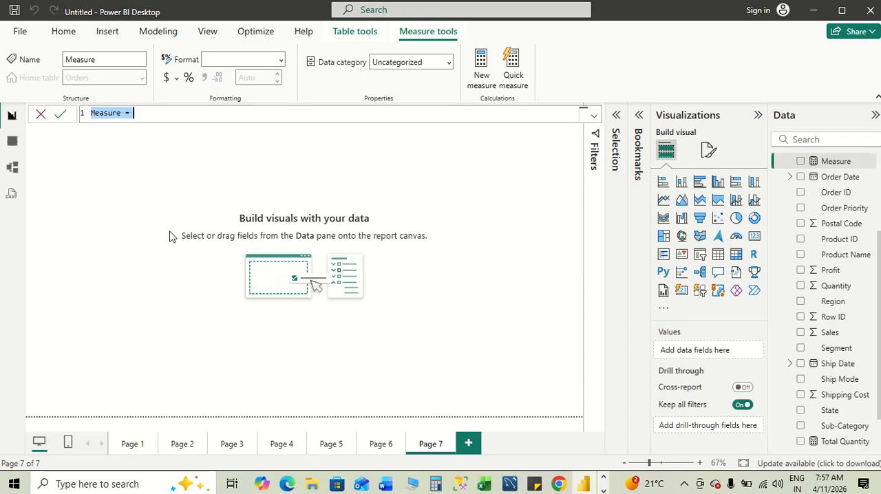
key(ctrl+v)
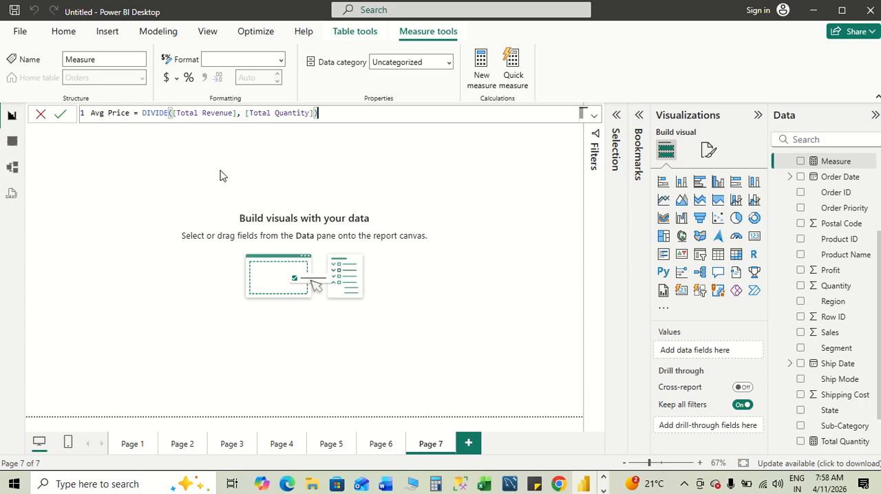
click(61, 116)
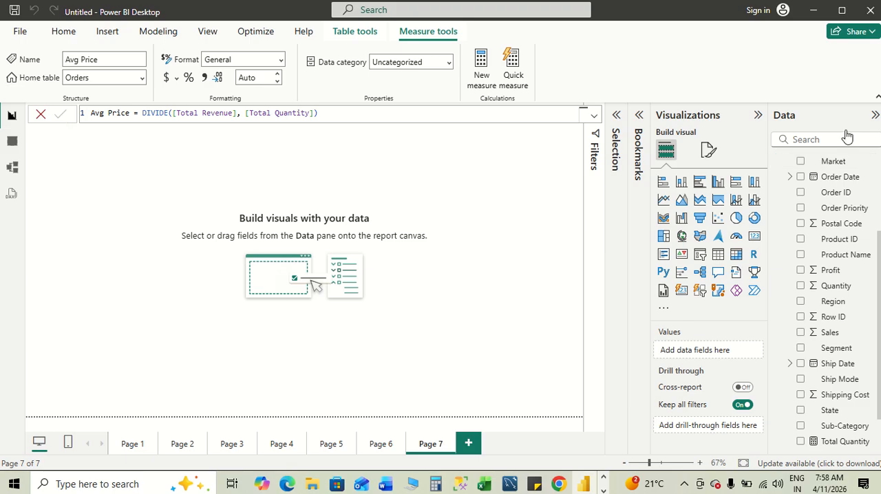
scroll(871, 252, up, 3)
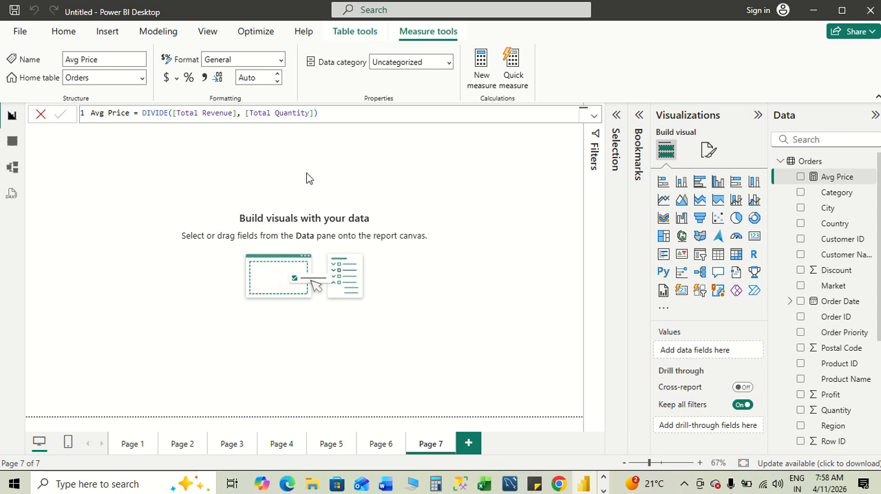
click(40, 115)
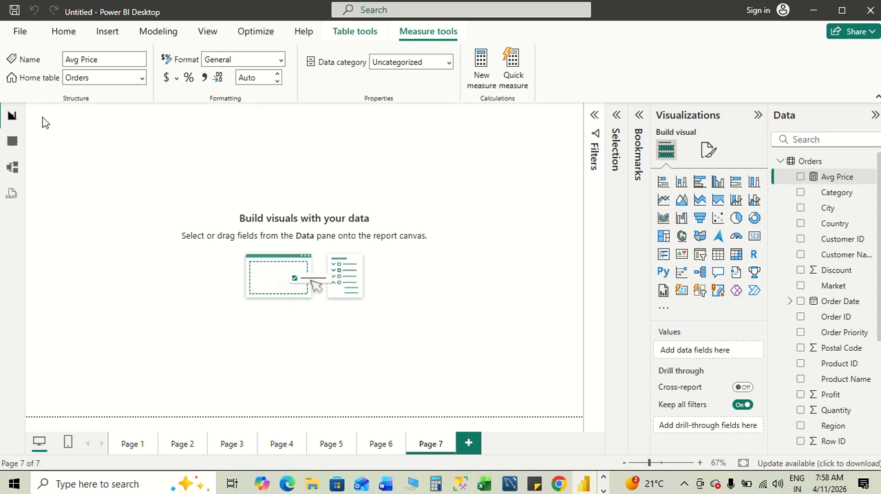
- Look over the Orders measures in Power BI and the Visualization Example and Real-Time Dashboard Example sections in the Word notes
scroll(830, 408, down, 5)
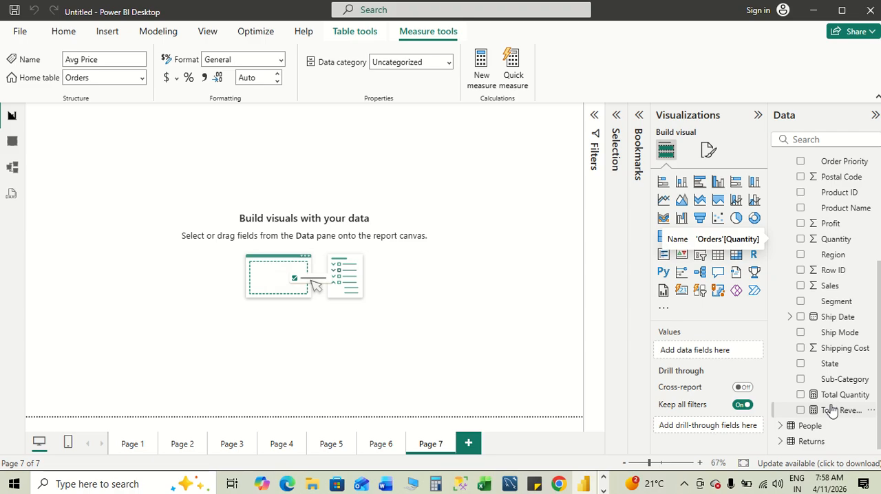
scroll(838, 335, up, 5)
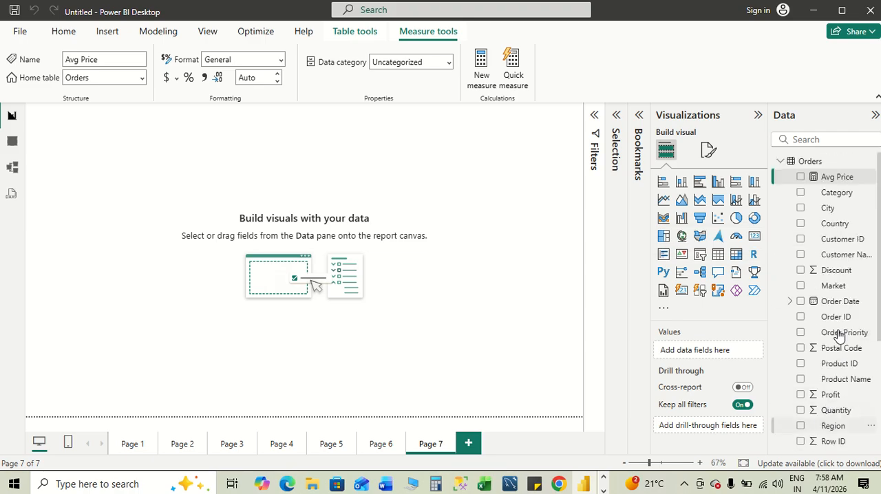
key(alt+Tab)
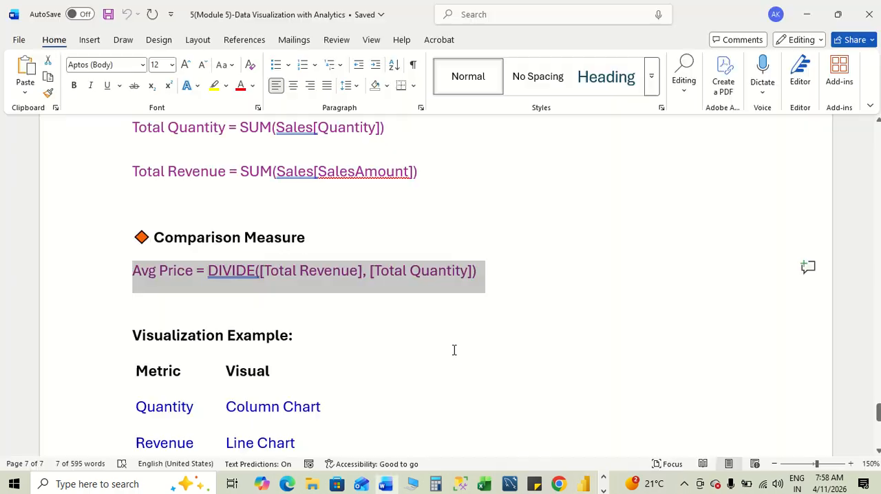
click(348, 358)
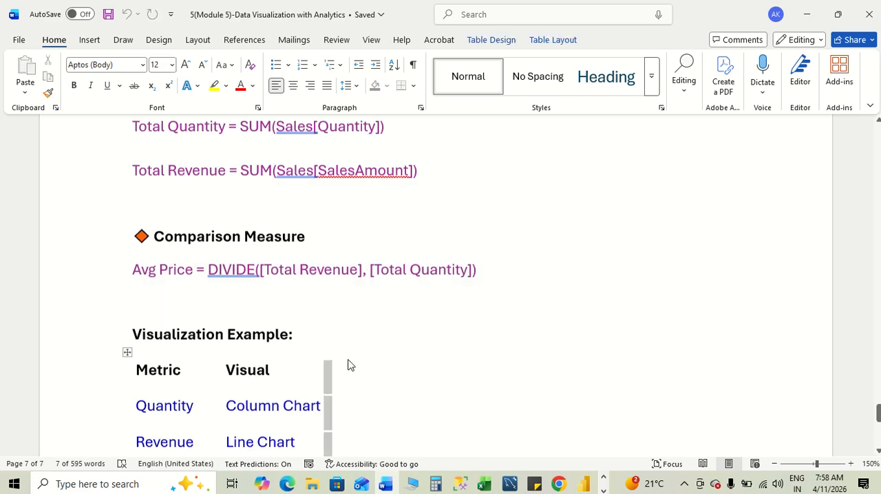
scroll(440, 289, down, 3)
click(530, 212)
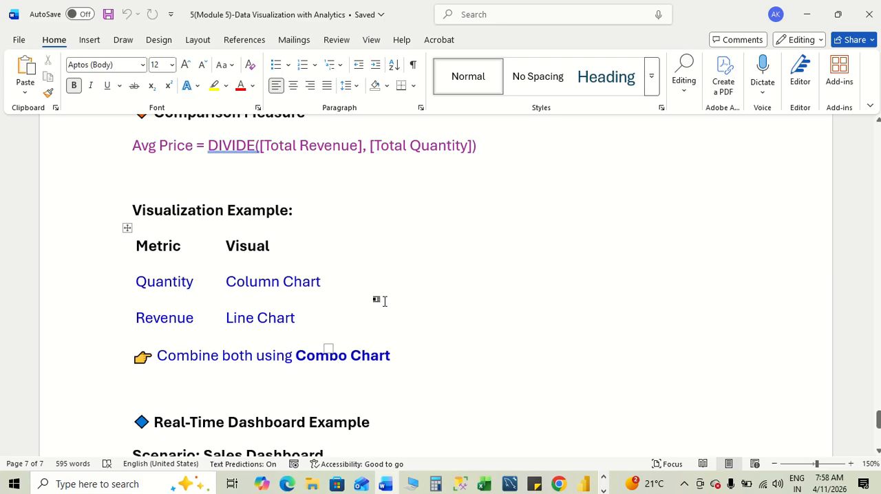
scroll(485, 296, down, 1)
scroll(490, 296, down, 1)
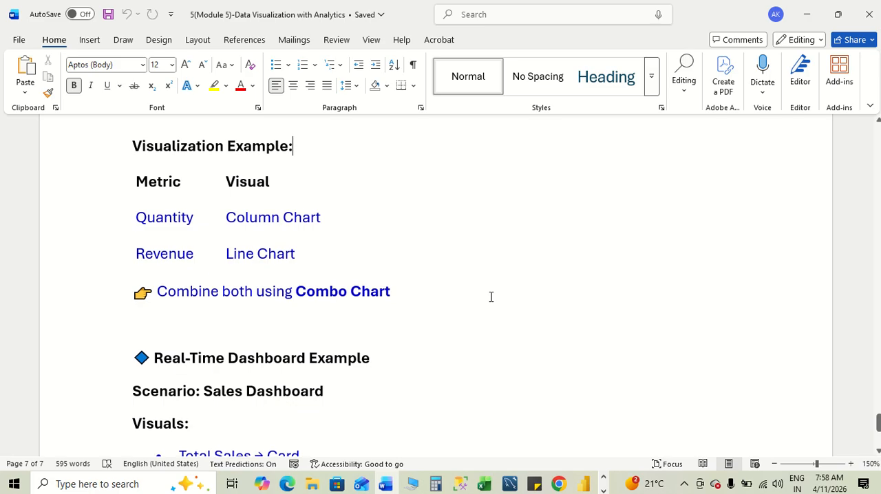
key(alt+Tab)
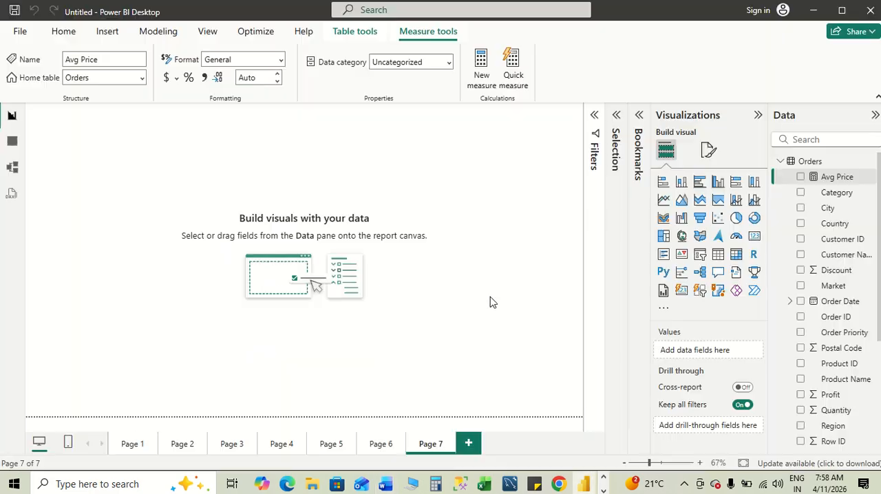
key(alt+Tab)
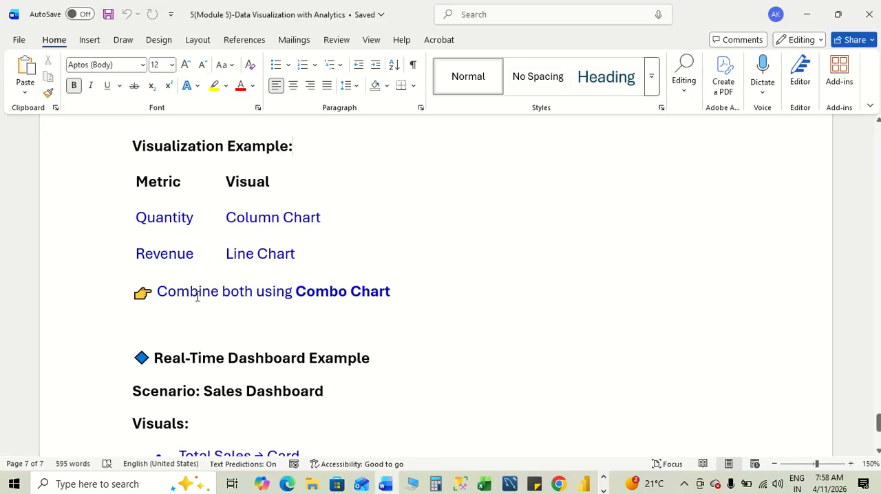
scroll(439, 308, down, 5)
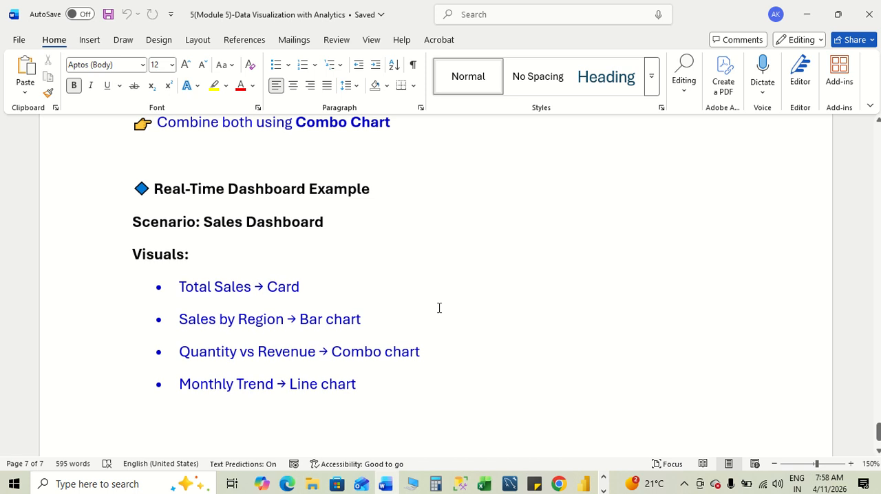
scroll(439, 307, down, 2)
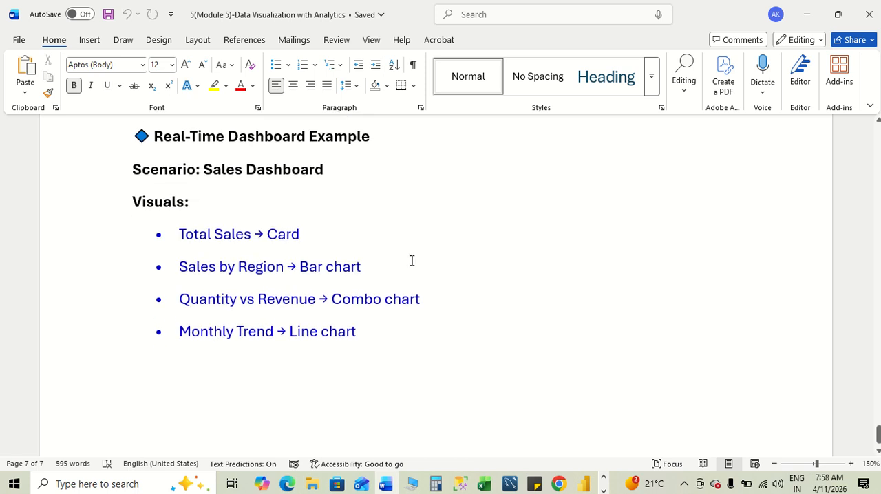
scroll(412, 260, up, 2)
- Switch to Power BI, add a line and stacked column chart to Page 7 and enlarge it across most of the canvas
key(alt+Tab)
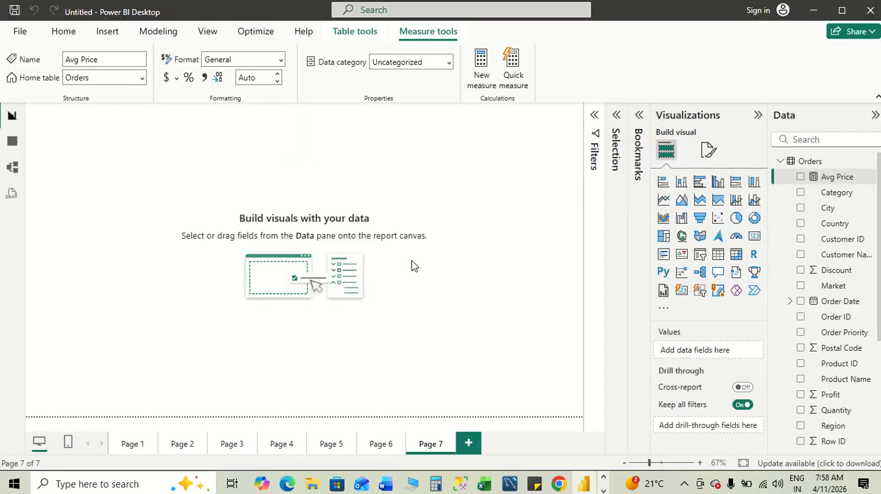
click(736, 200)
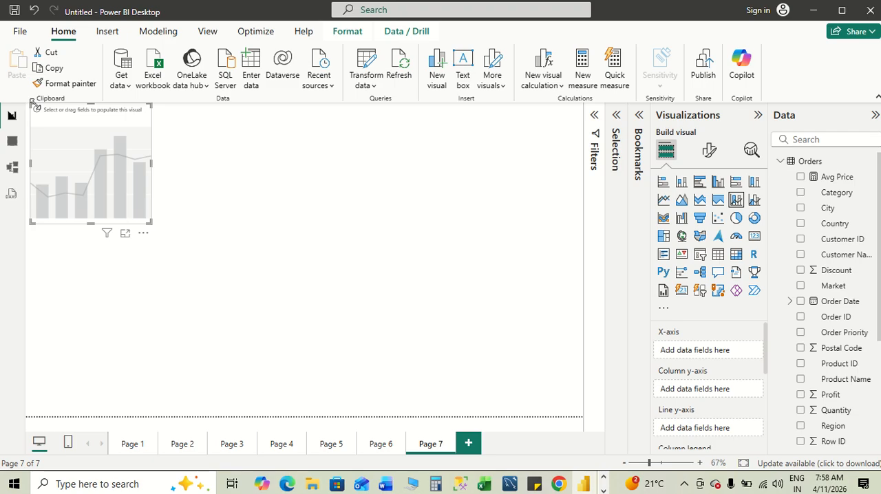
drag(31, 102, 40, 120)
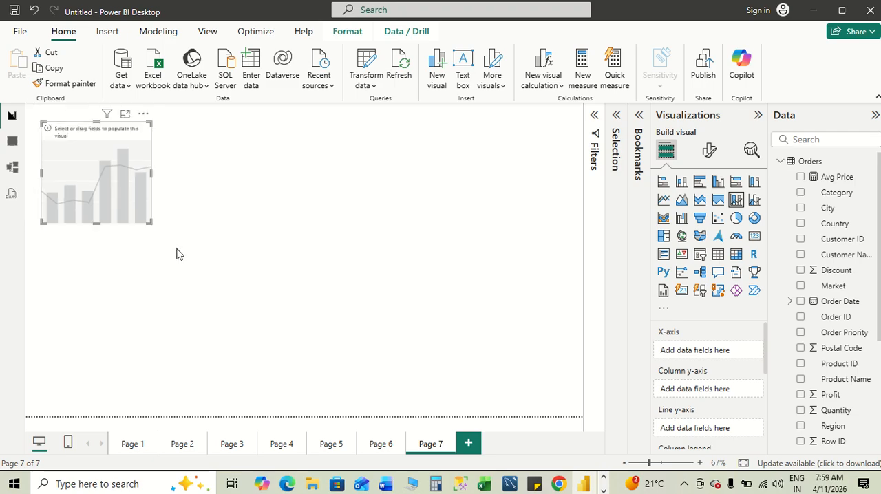
drag(365, 307, 550, 393)
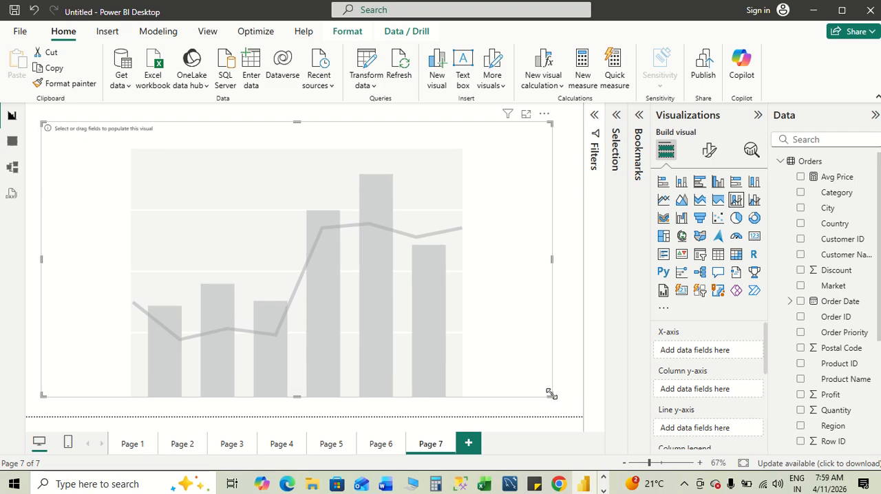
- Check the dashboard visuals list in the Word notes, and narrow the combo chart in Power BI to free space beside it
key(alt+Tab)
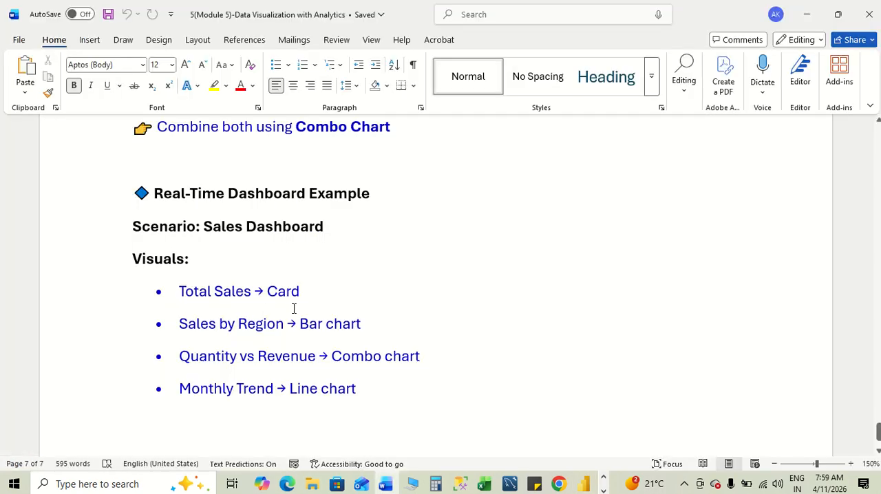
key(alt+Tab)
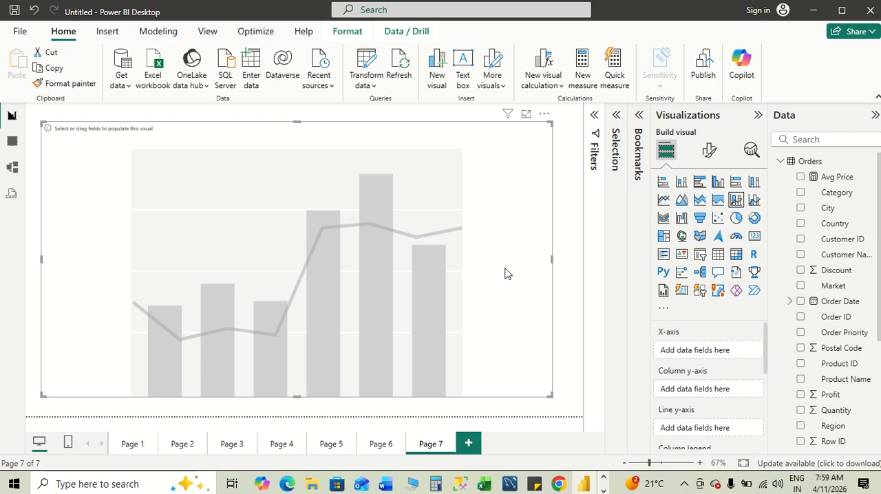
drag(550, 259, 465, 269)
click(550, 212)
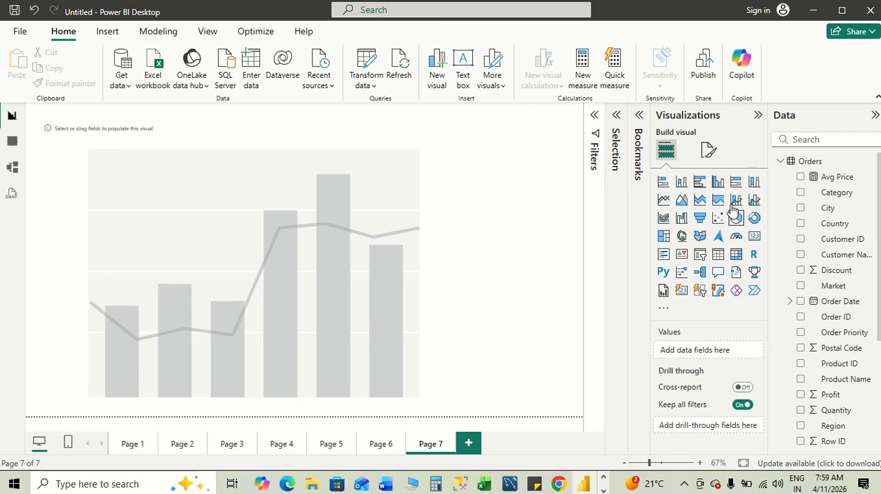
- Add a card beside the combo chart, shorten it and show the Sales field in it
click(754, 238)
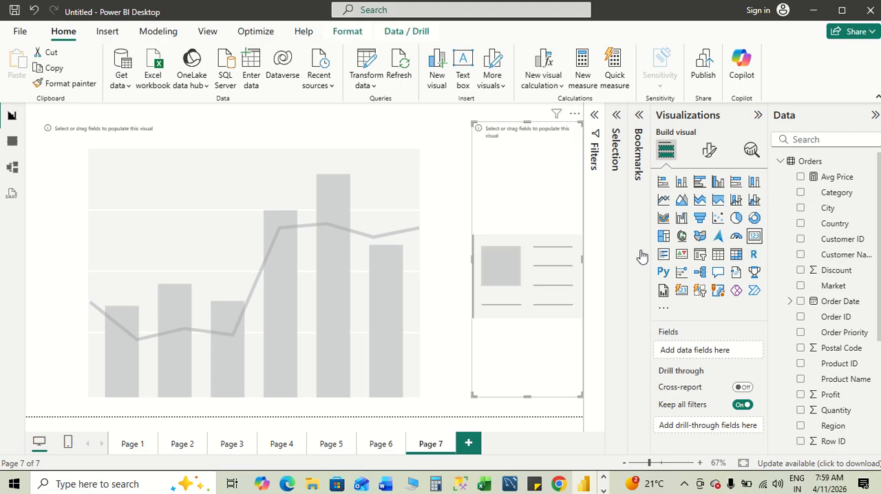
drag(527, 395, 517, 198)
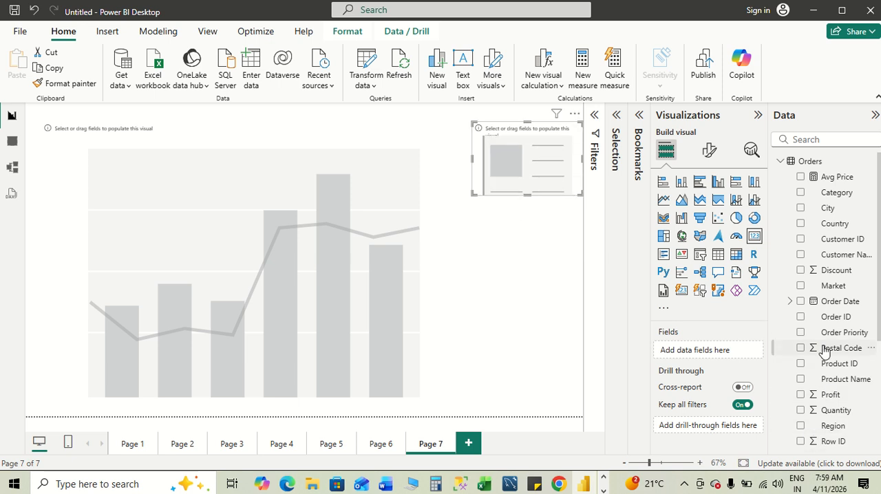
scroll(846, 394, down, 3)
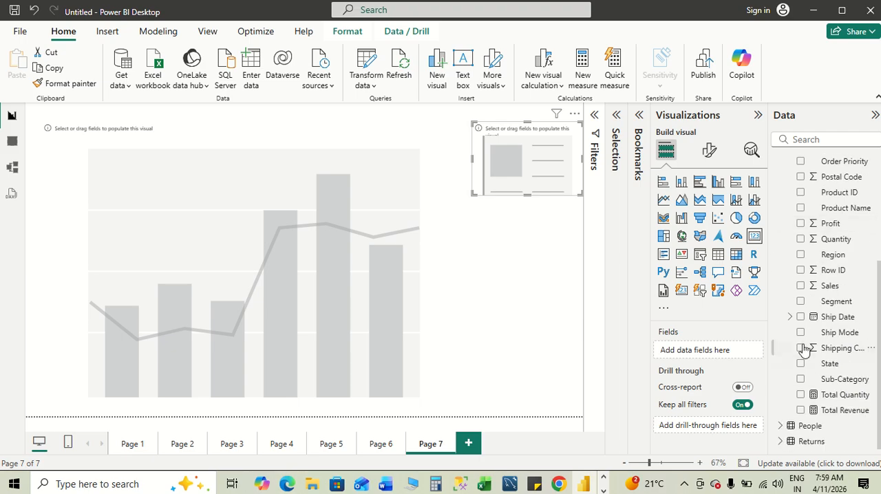
click(800, 286)
- Check the visuals list in the Word notes, and show Sales by Region in Power BI's empty combo chart, narrowed to under half the page
click(386, 483)
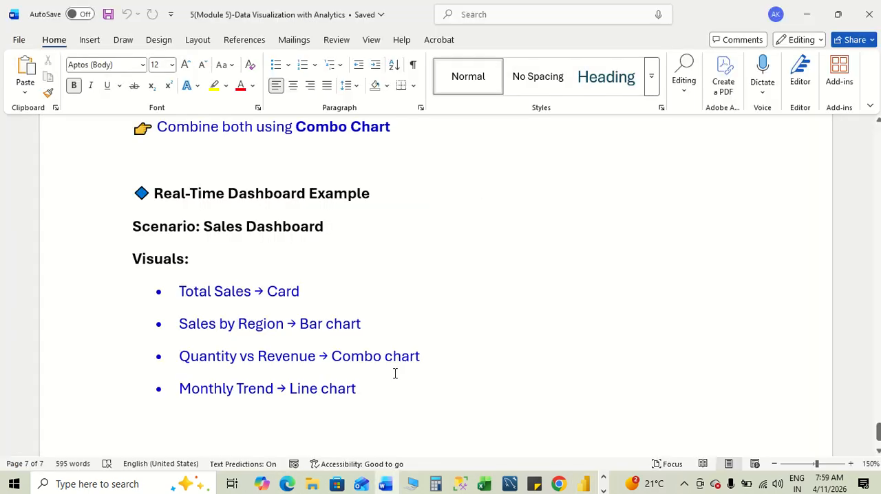
key(alt+Tab)
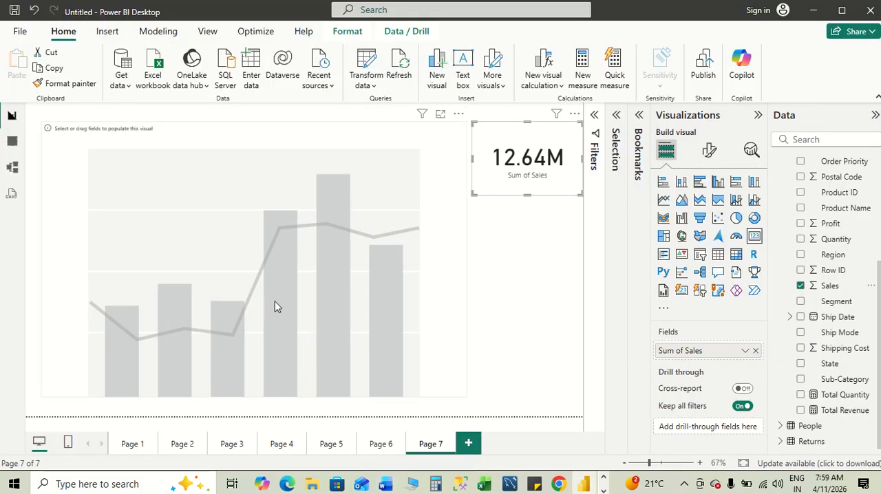
click(383, 309)
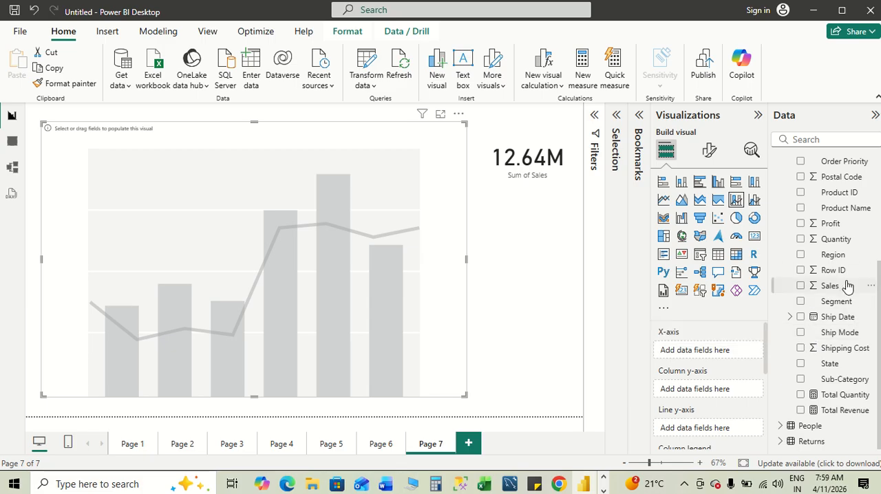
click(800, 286)
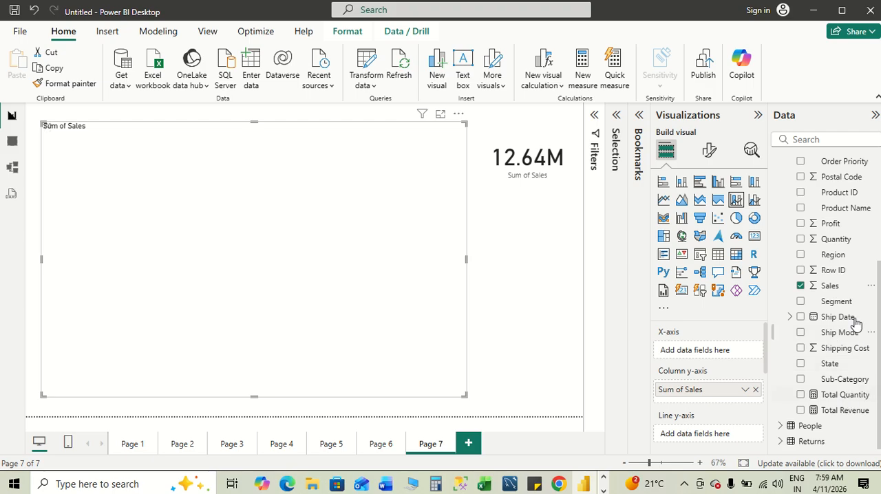
click(800, 255)
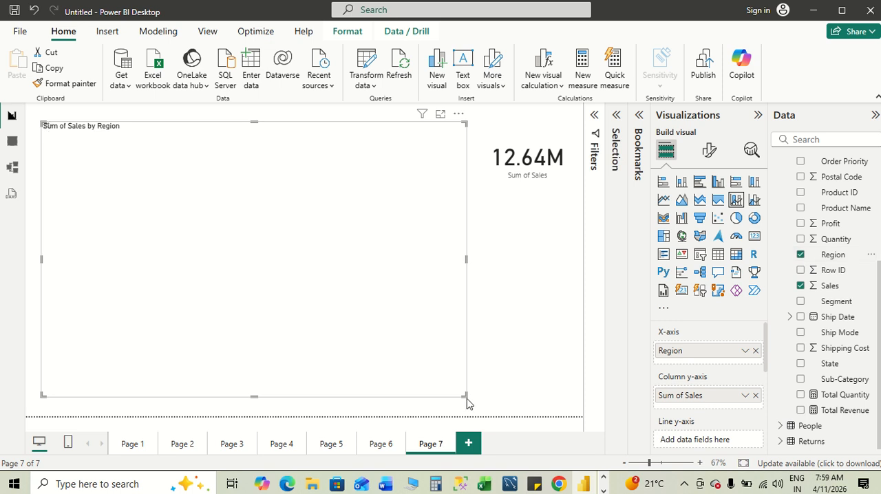
drag(467, 399, 278, 384)
- Check the Word notes again, and add a second line and stacked column chart in Power BI with Total Quantity and Total Revenue as columns
key(alt+Tab)
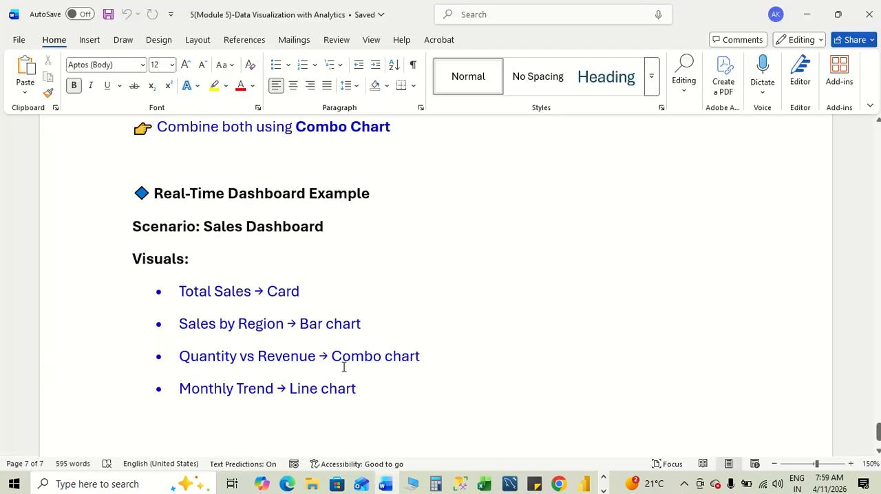
key(alt+Tab)
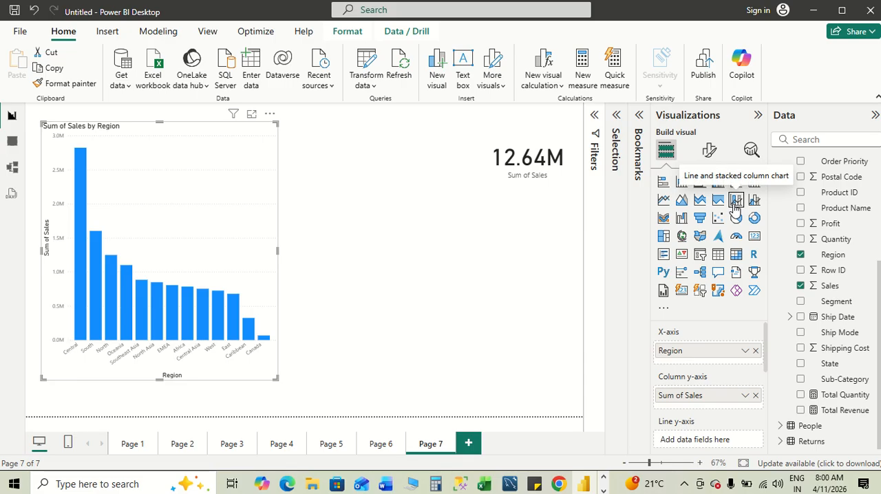
click(367, 240)
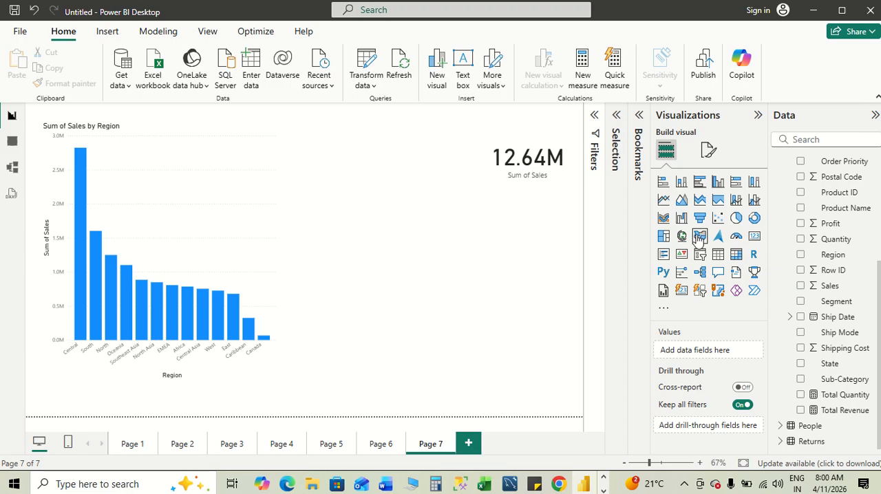
click(735, 200)
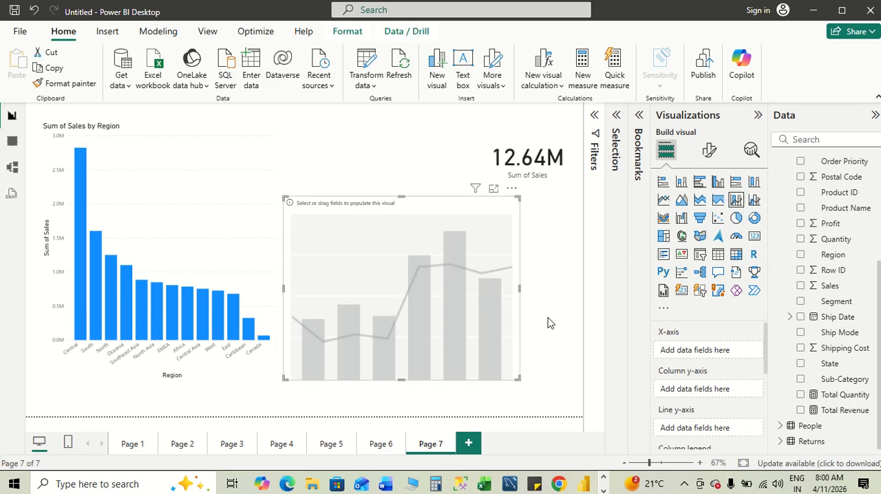
key(alt+Tab)
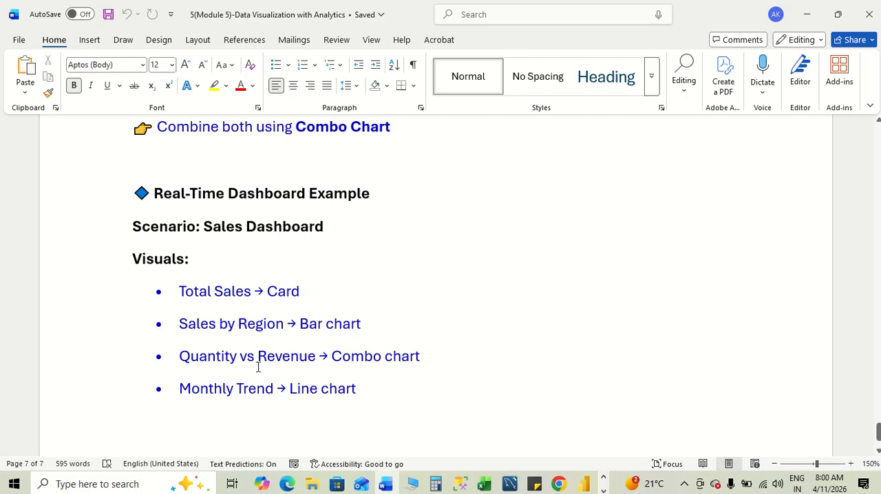
key(alt+Tab)
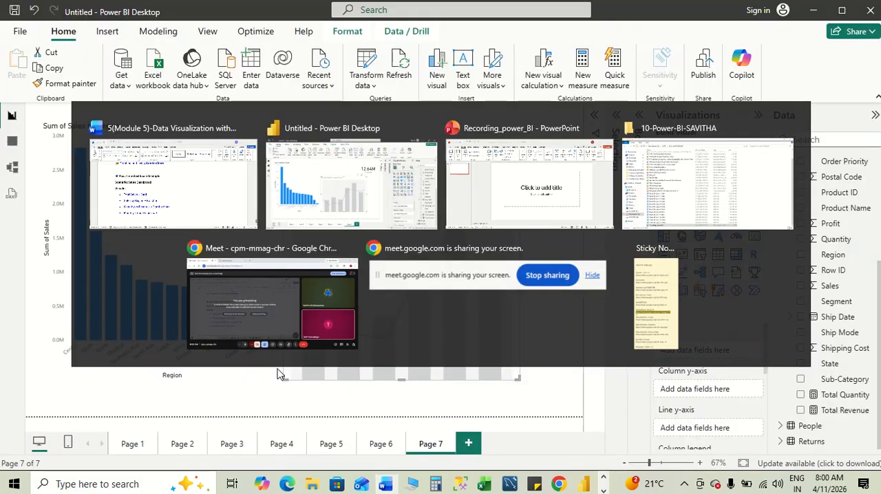
click(800, 395)
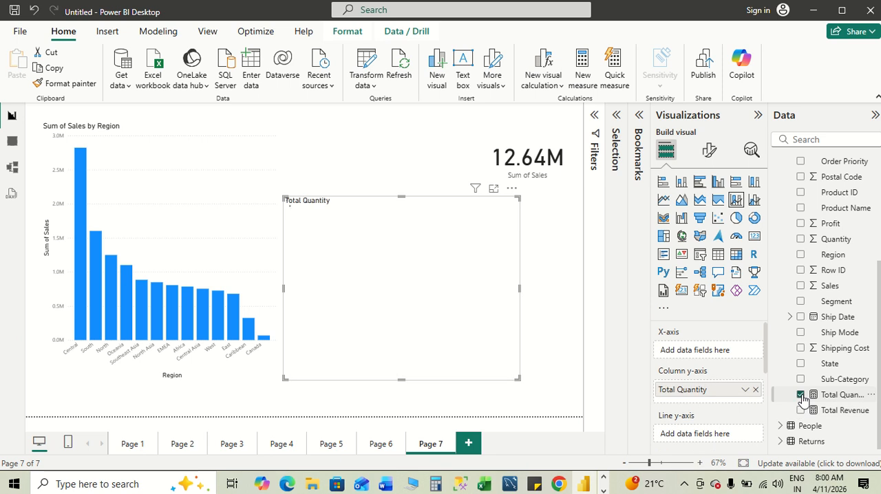
click(800, 410)
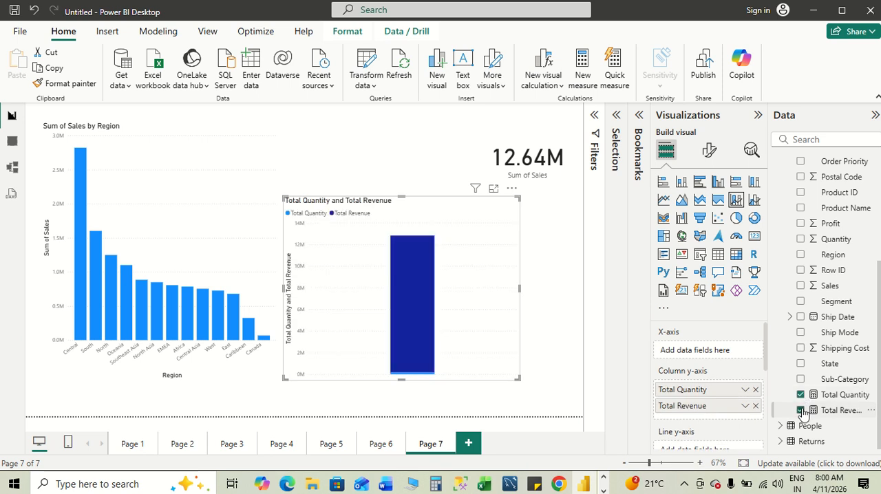
- Glance at the Word notes, and fit the quantity and revenue chart in Power BI compactly between the region chart and the card
key(alt+Tab)
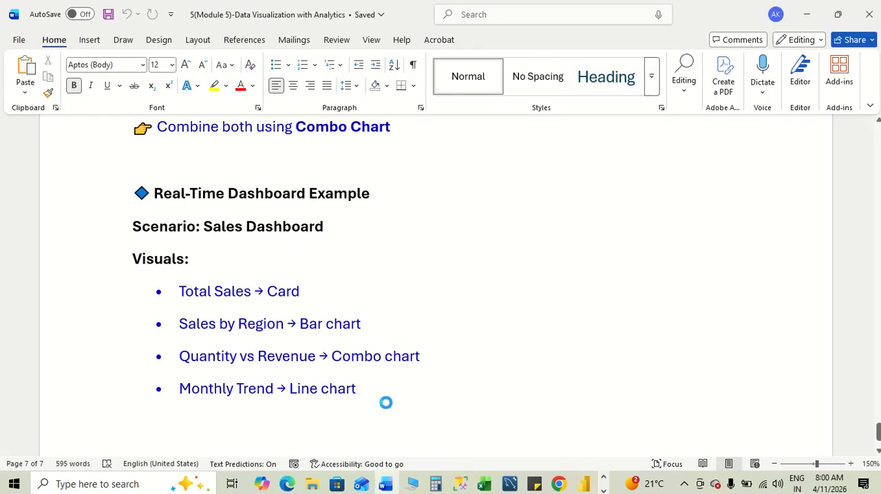
key(alt+Tab)
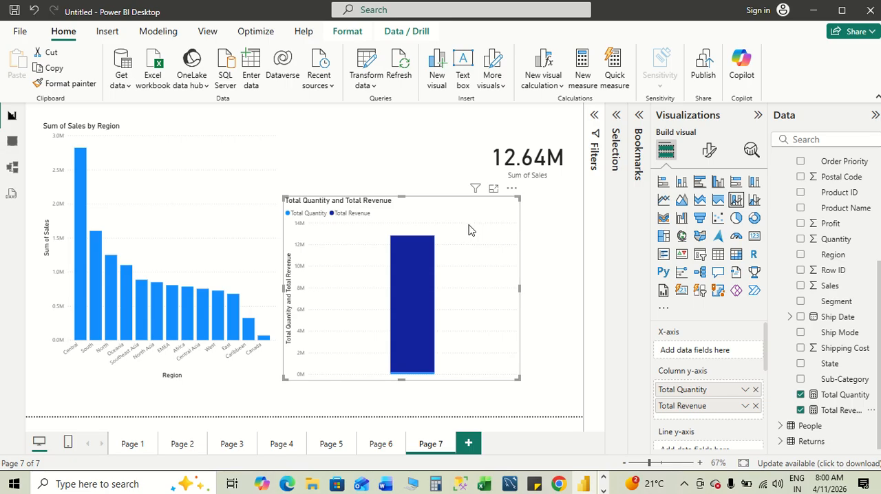
drag(519, 289, 464, 289)
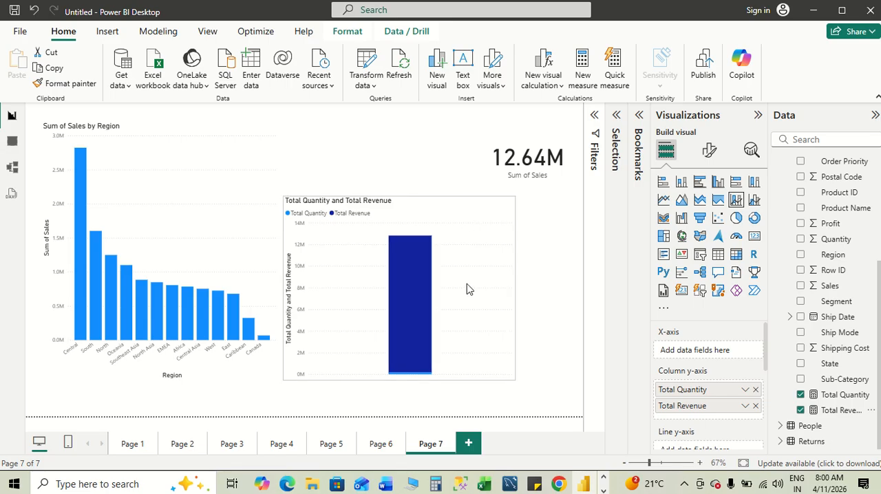
drag(397, 204, 398, 124)
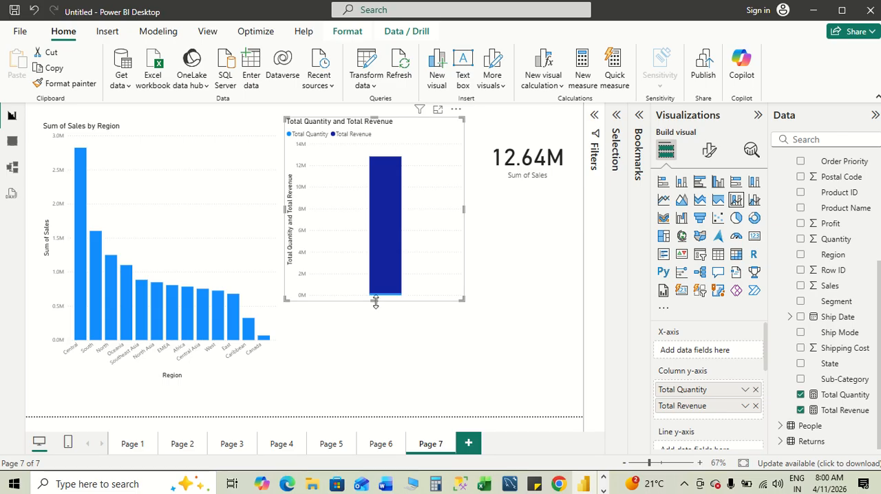
drag(374, 299, 373, 224)
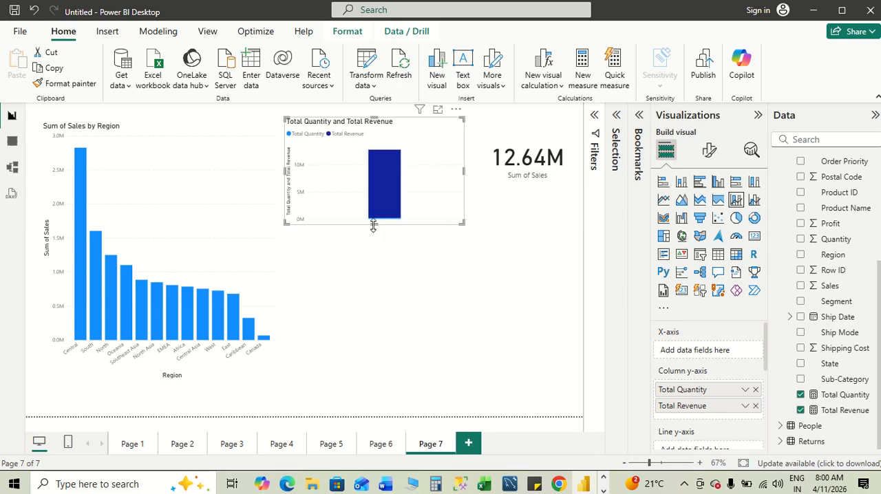
- Review the Comparison Measure, Visualization Example and dashboard visuals sections in the Word notes, and return to Power BI
key(alt+Tab)
scroll(413, 377, down, 2)
scroll(414, 378, up, 5)
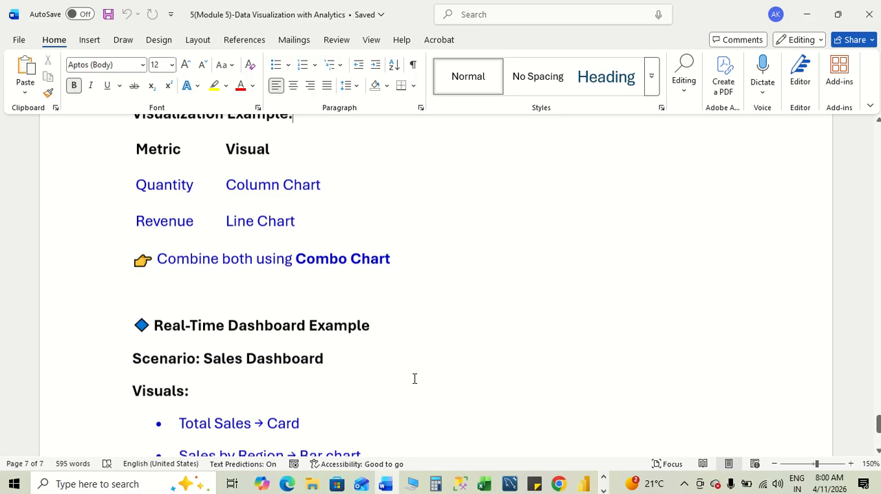
scroll(414, 379, up, 4)
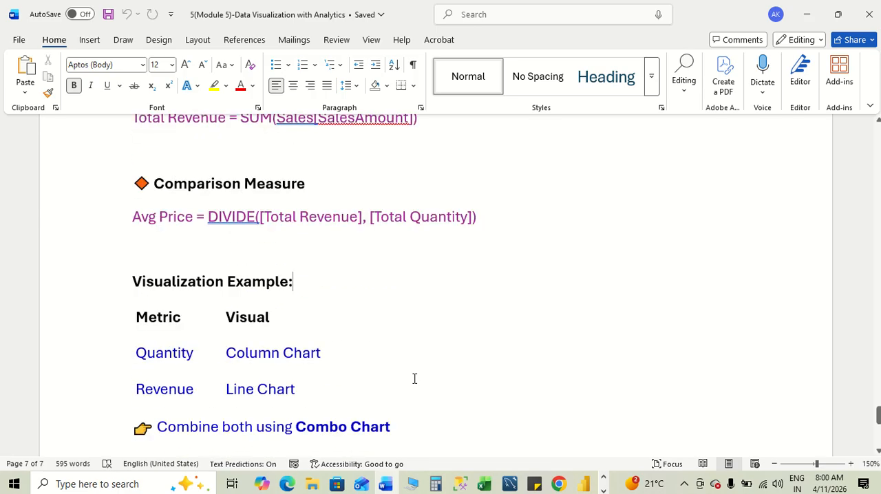
scroll(415, 379, down, 4)
scroll(414, 378, down, 4)
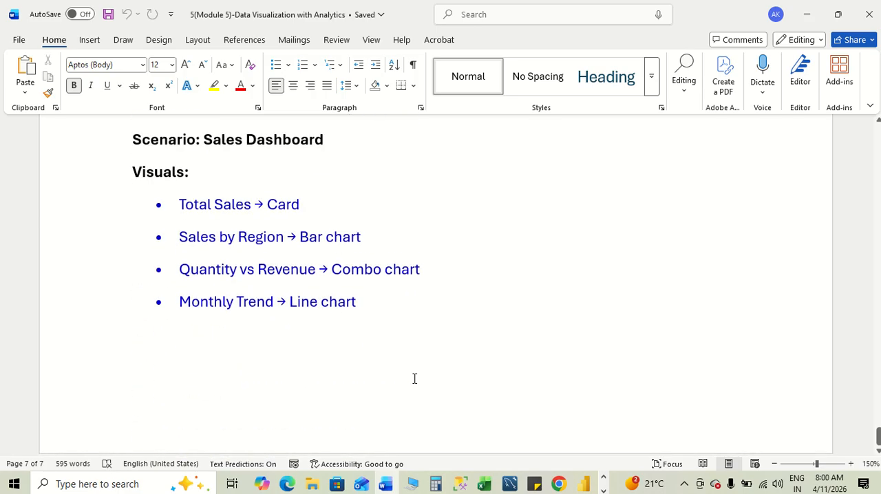
key(alt+Tab)
key(alt+Tab)
key(alt+Tab)
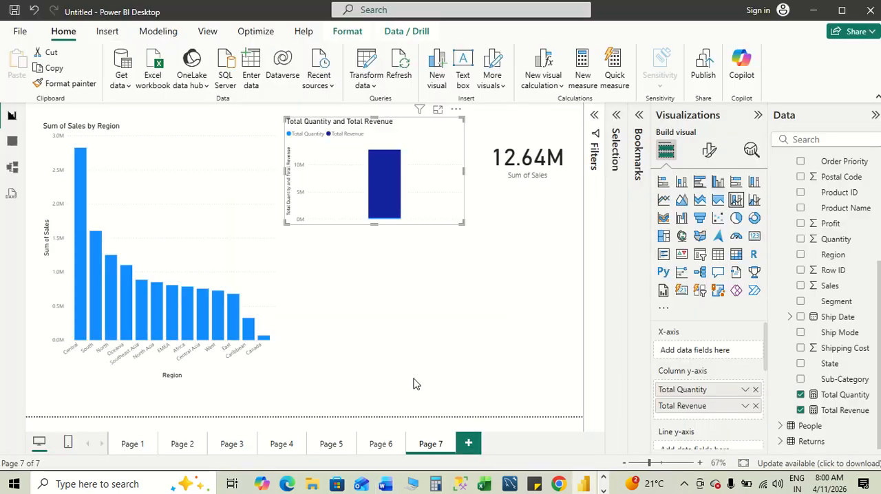
- Add a line chart below the quantity and revenue chart, and enlarge it to fill the free space
click(496, 275)
click(662, 200)
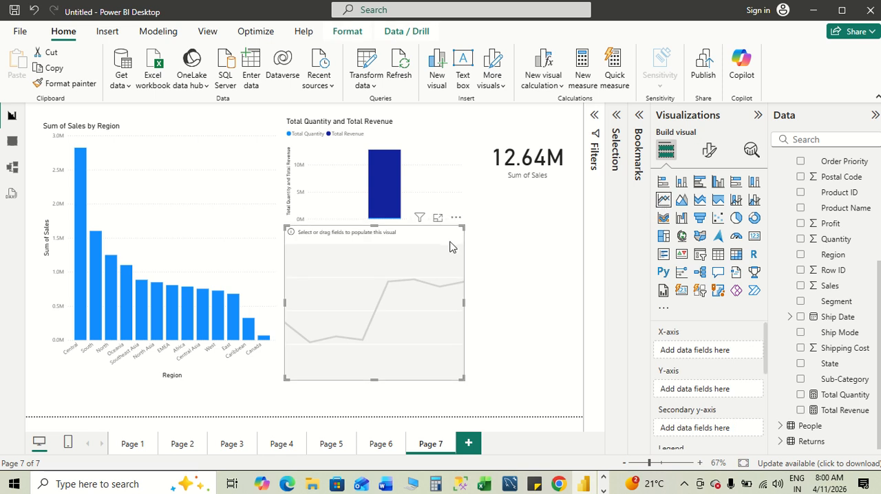
drag(462, 300, 561, 306)
drag(423, 378, 426, 393)
- Check the Word notes, and plot Sales by Order Date in Power BI's line chart, keeping only the Month level on the x-axis
key(alt+Tab)
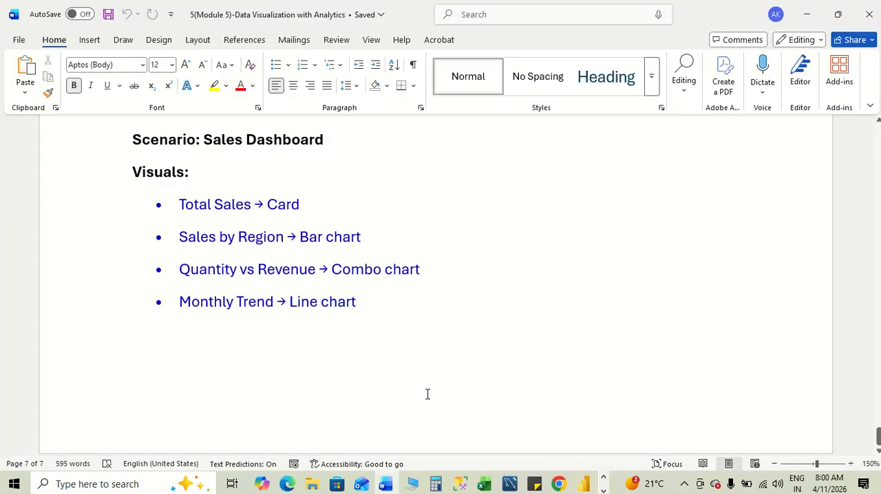
key(alt+Tab)
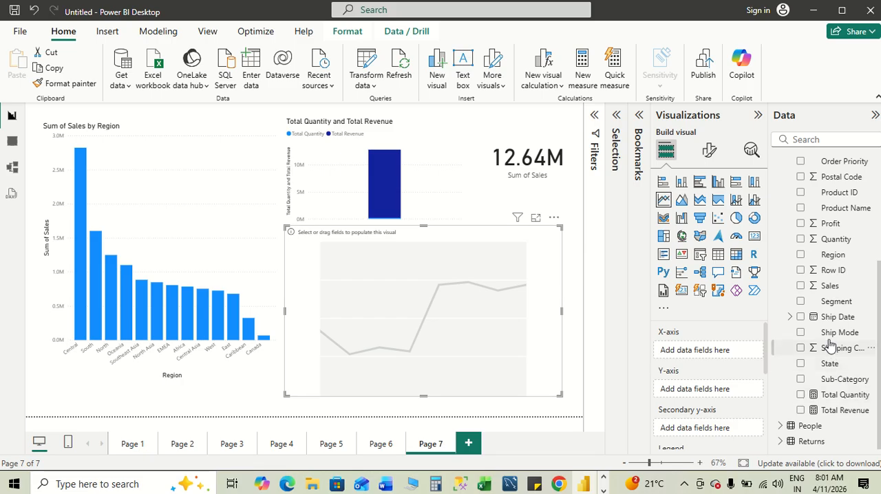
click(800, 285)
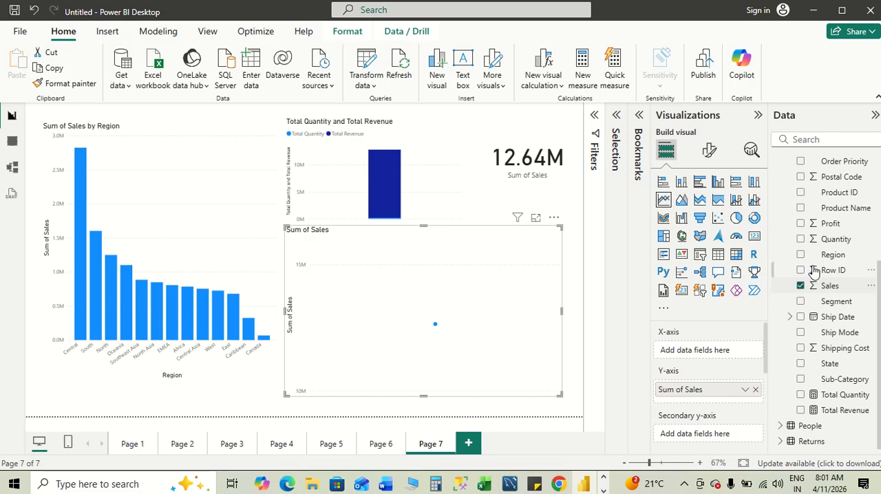
scroll(835, 206, up, 3)
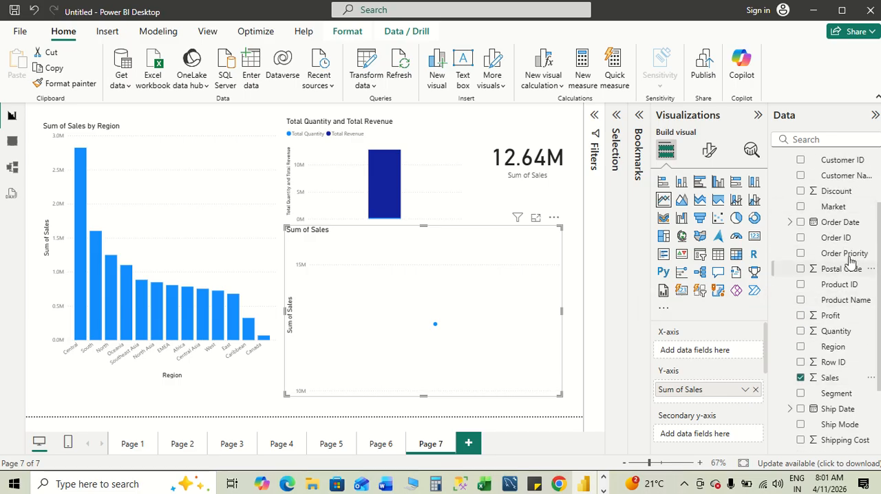
click(801, 222)
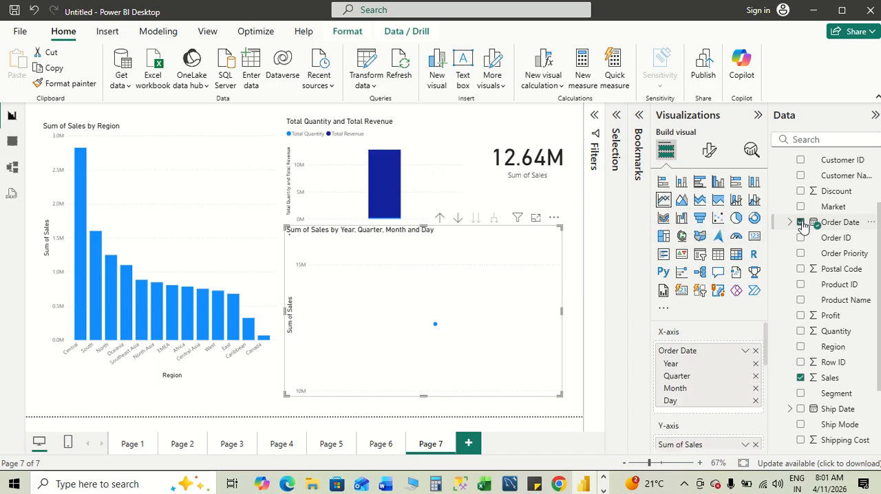
click(755, 365)
click(754, 364)
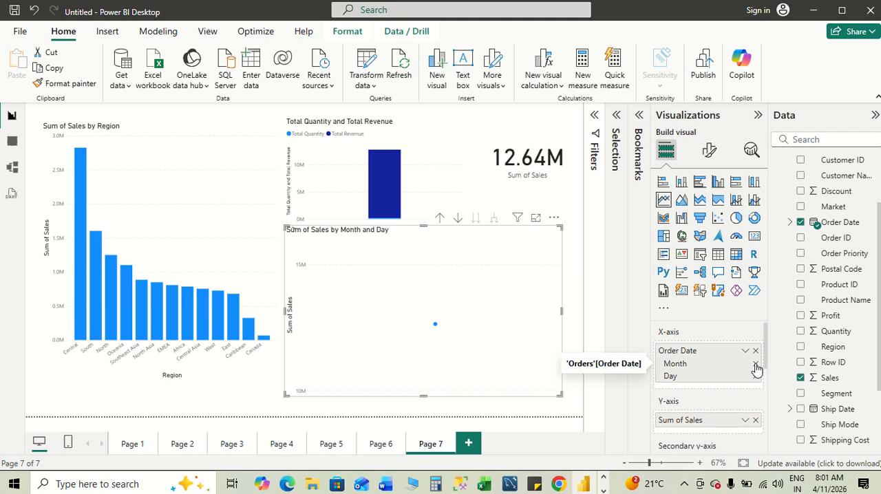
click(754, 377)
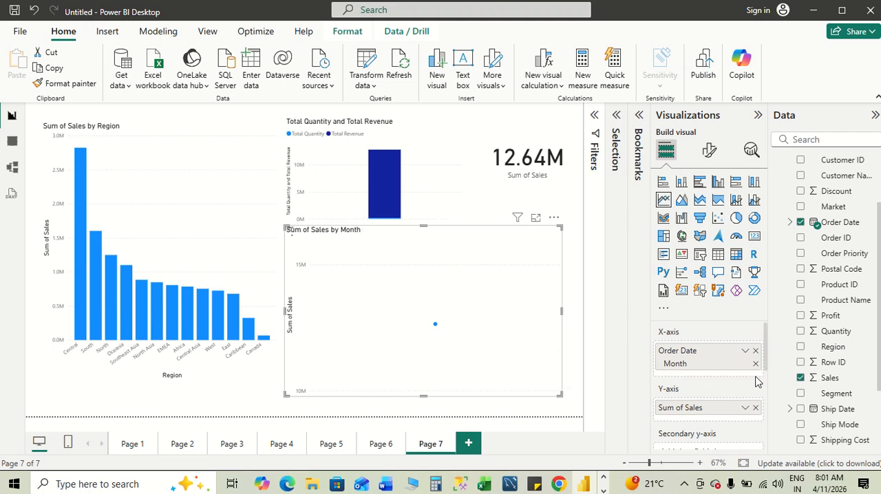
mouse_move(545, 298)
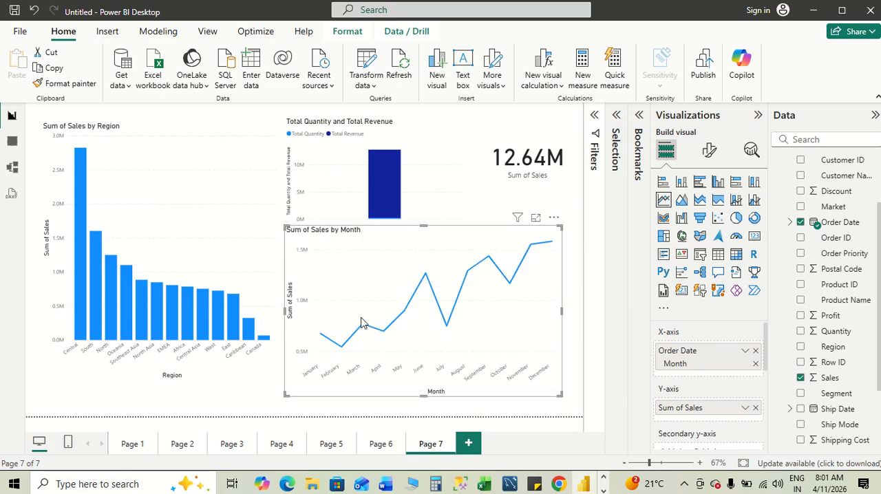
click(569, 361)
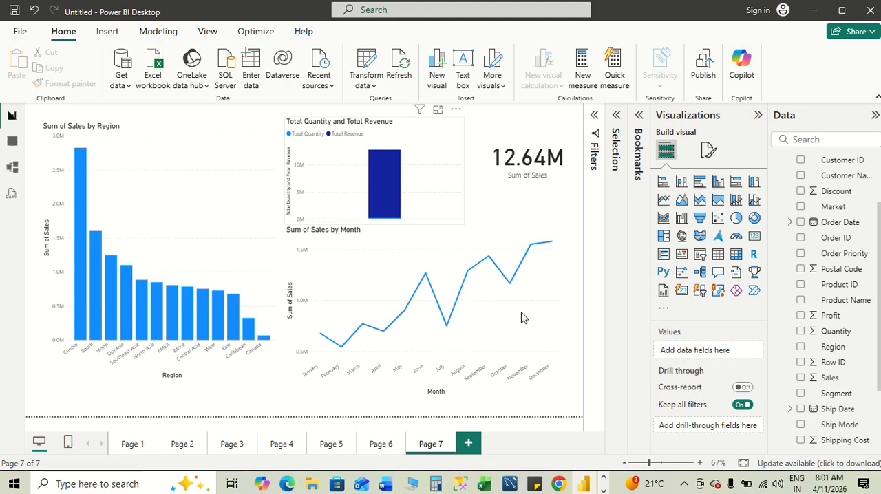
- Compare the visuals list in the Word notes with the Power BI dashboard, and return to the beginning of the notes
key(alt+Tab)
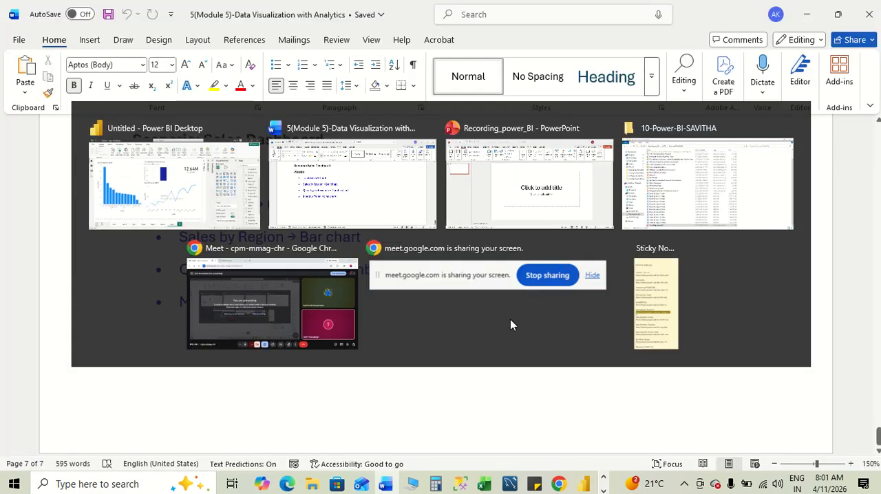
key(alt+Tab)
key(alt+Tab)
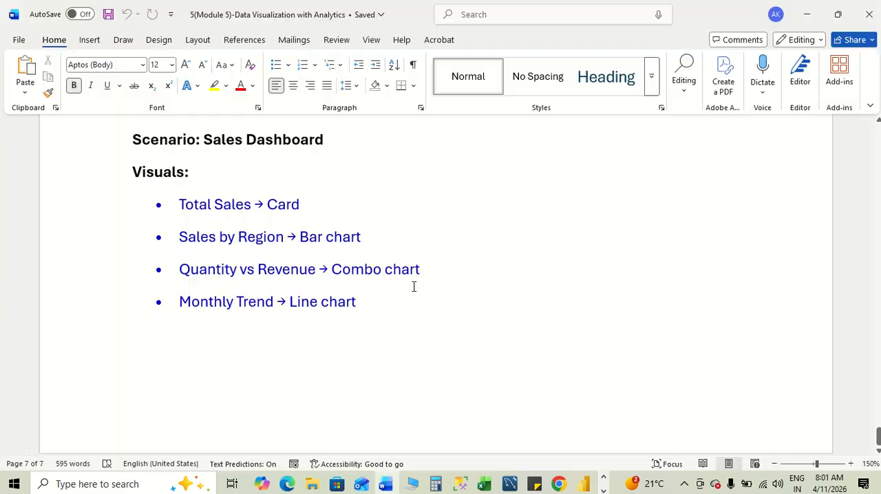
key(alt+Tab)
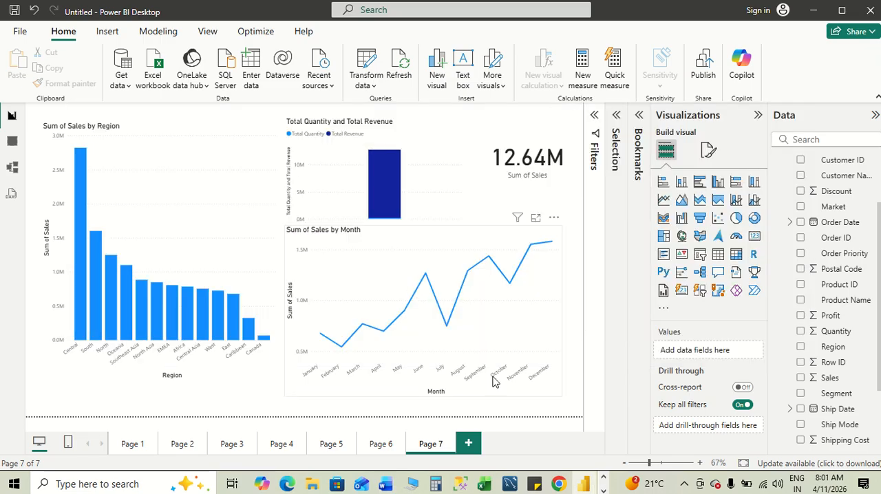
key(alt+Tab)
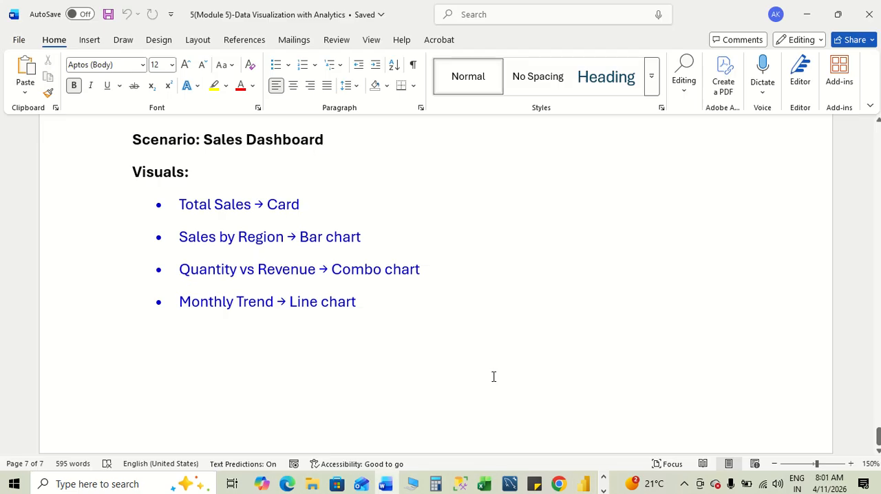
scroll(619, 358, up, 3)
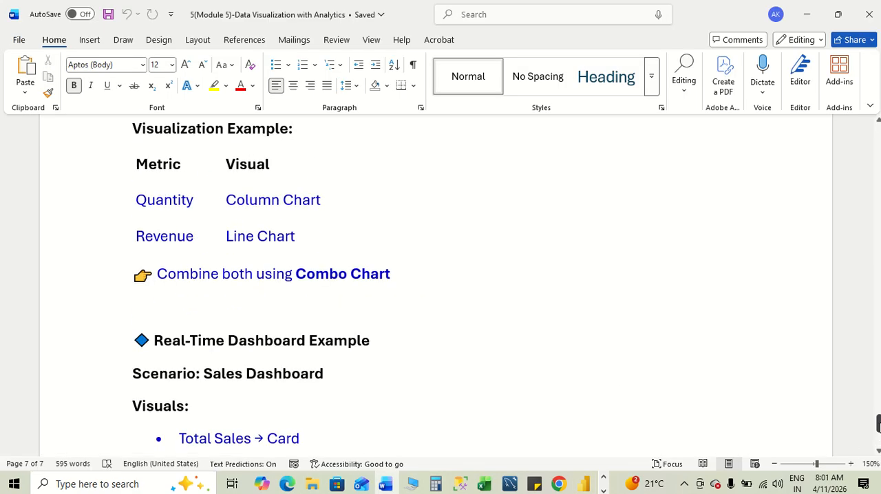
drag(878, 423, 872, 106)
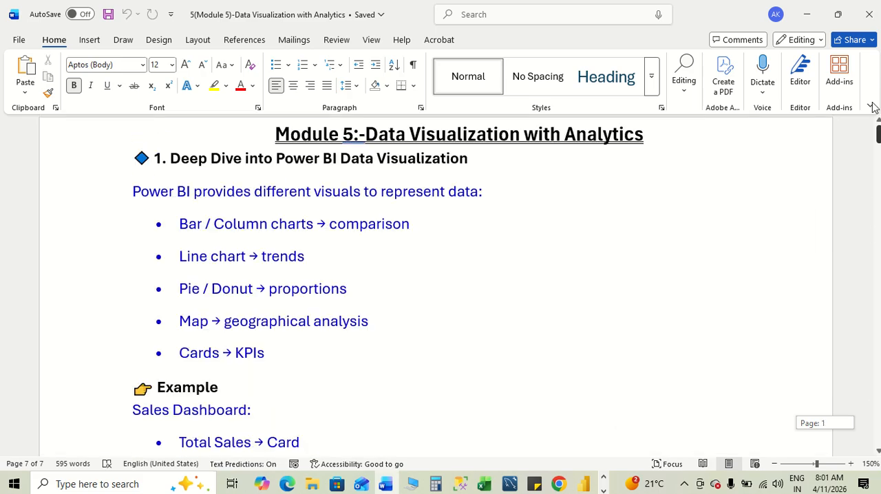